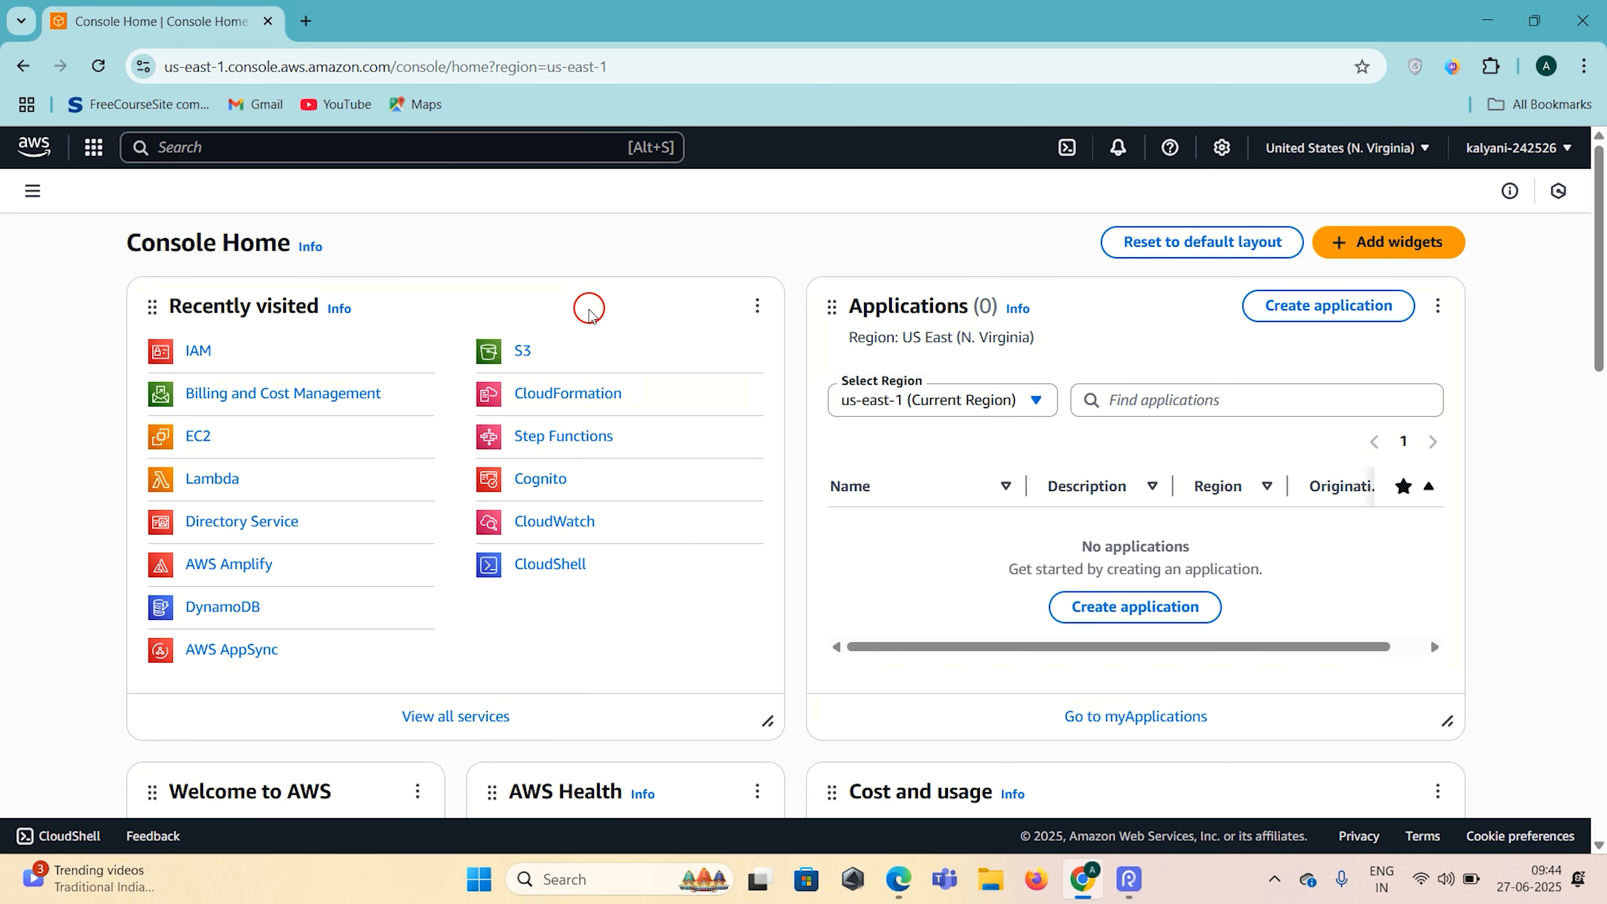
# Step: Search the AWS services for IAM and open the IAM dashboard
pyautogui.click(199, 356)
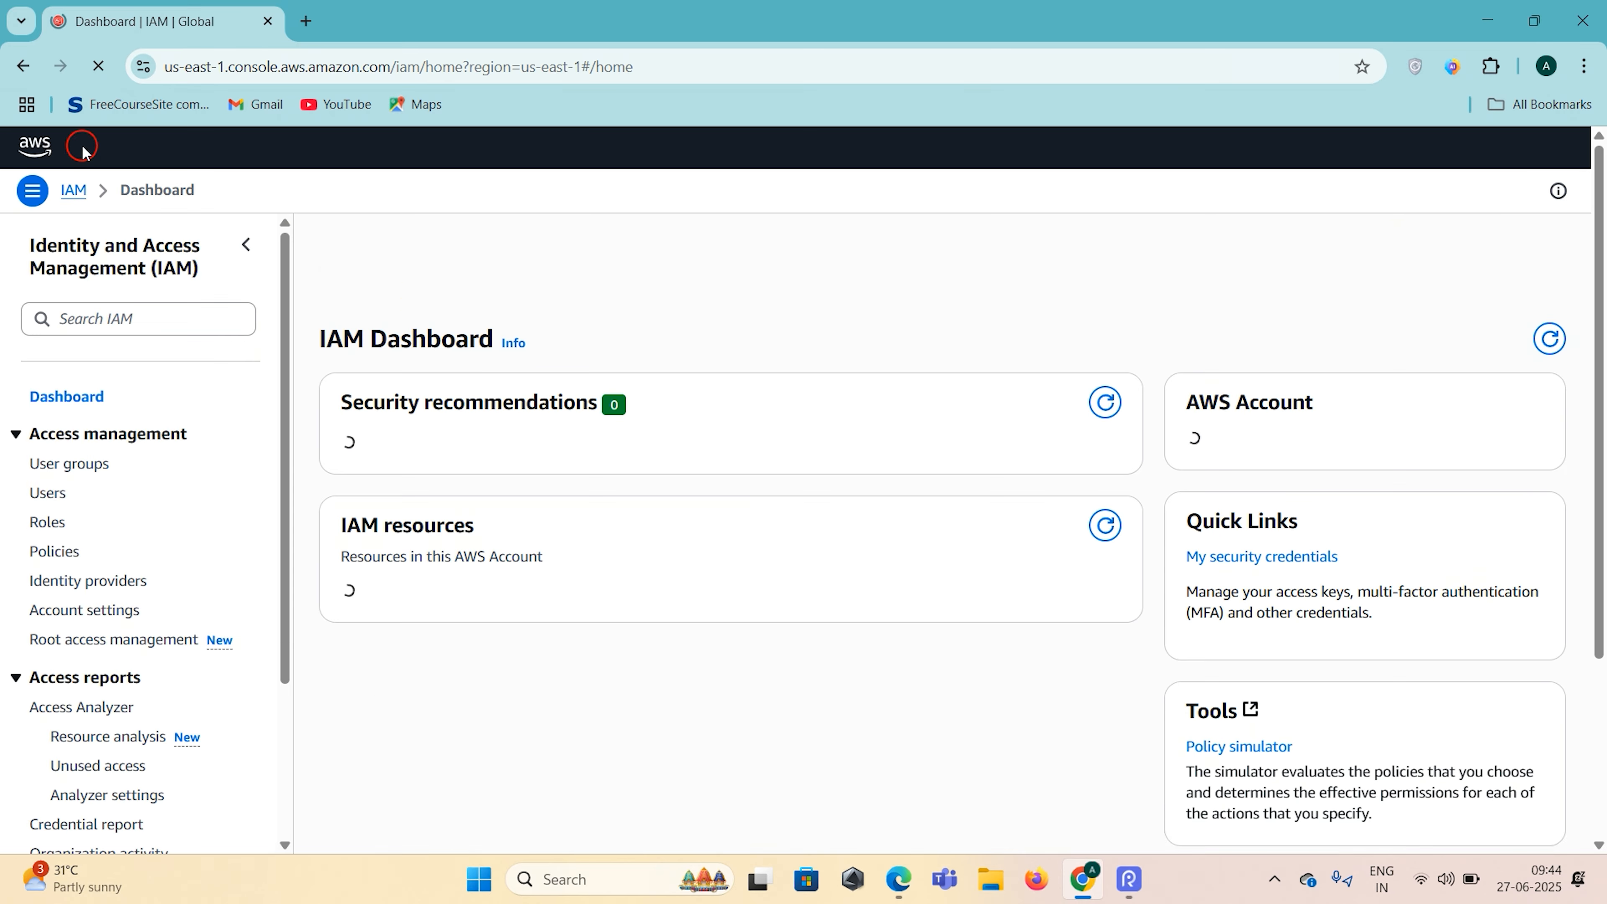
pyautogui.click(22, 66)
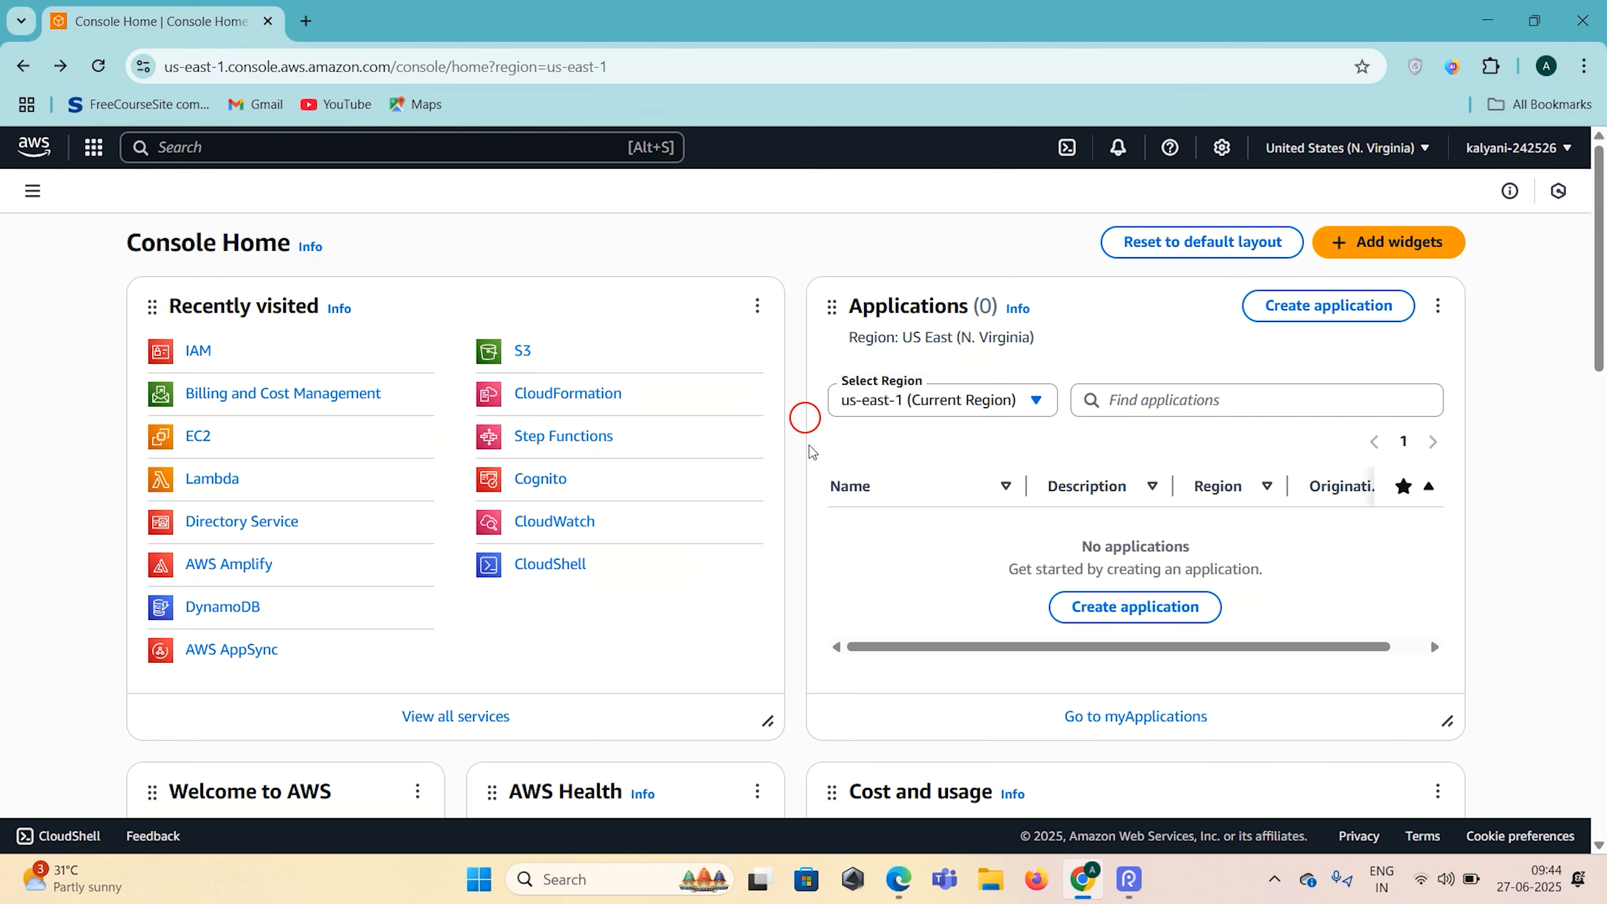
pyautogui.click(223, 147)
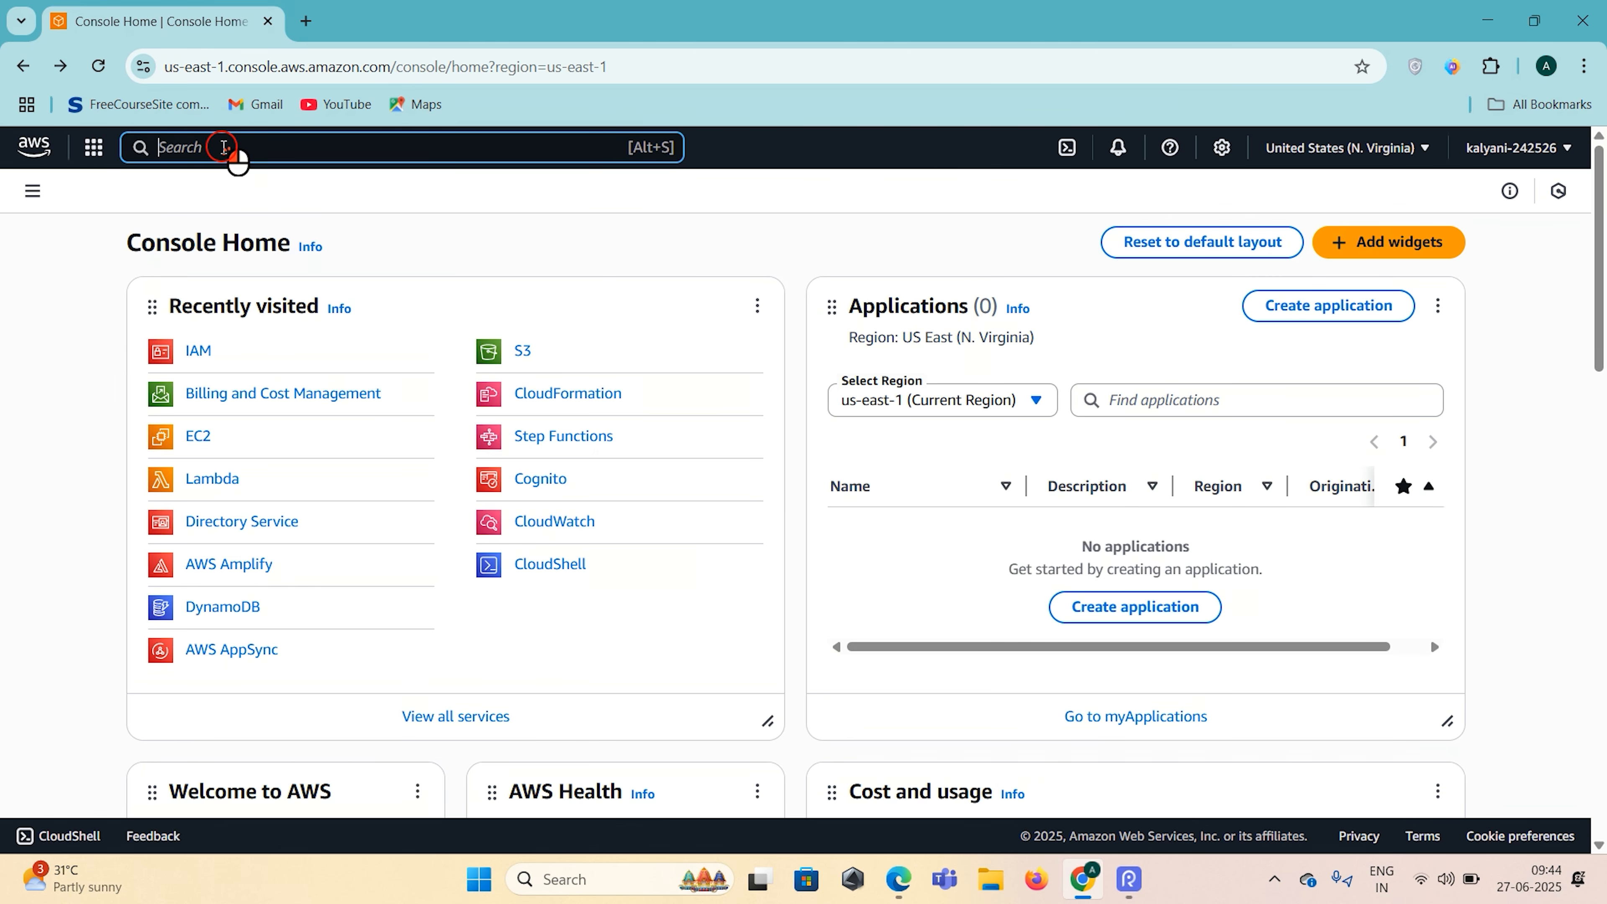
pyautogui.write('IAM')
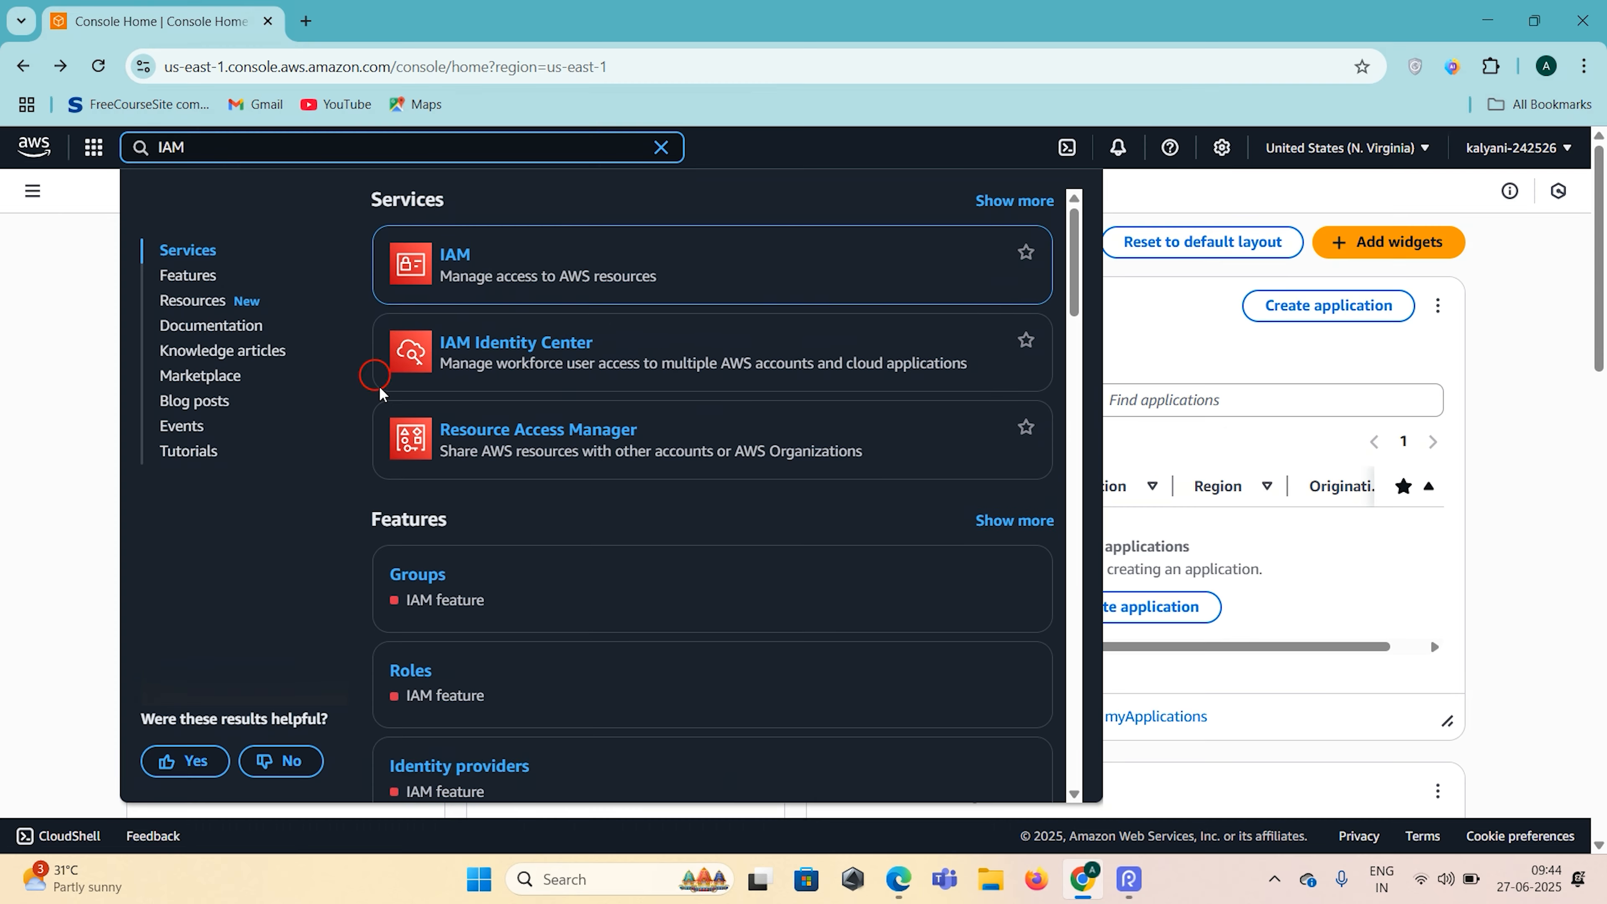
pyautogui.moveTo(443, 228)
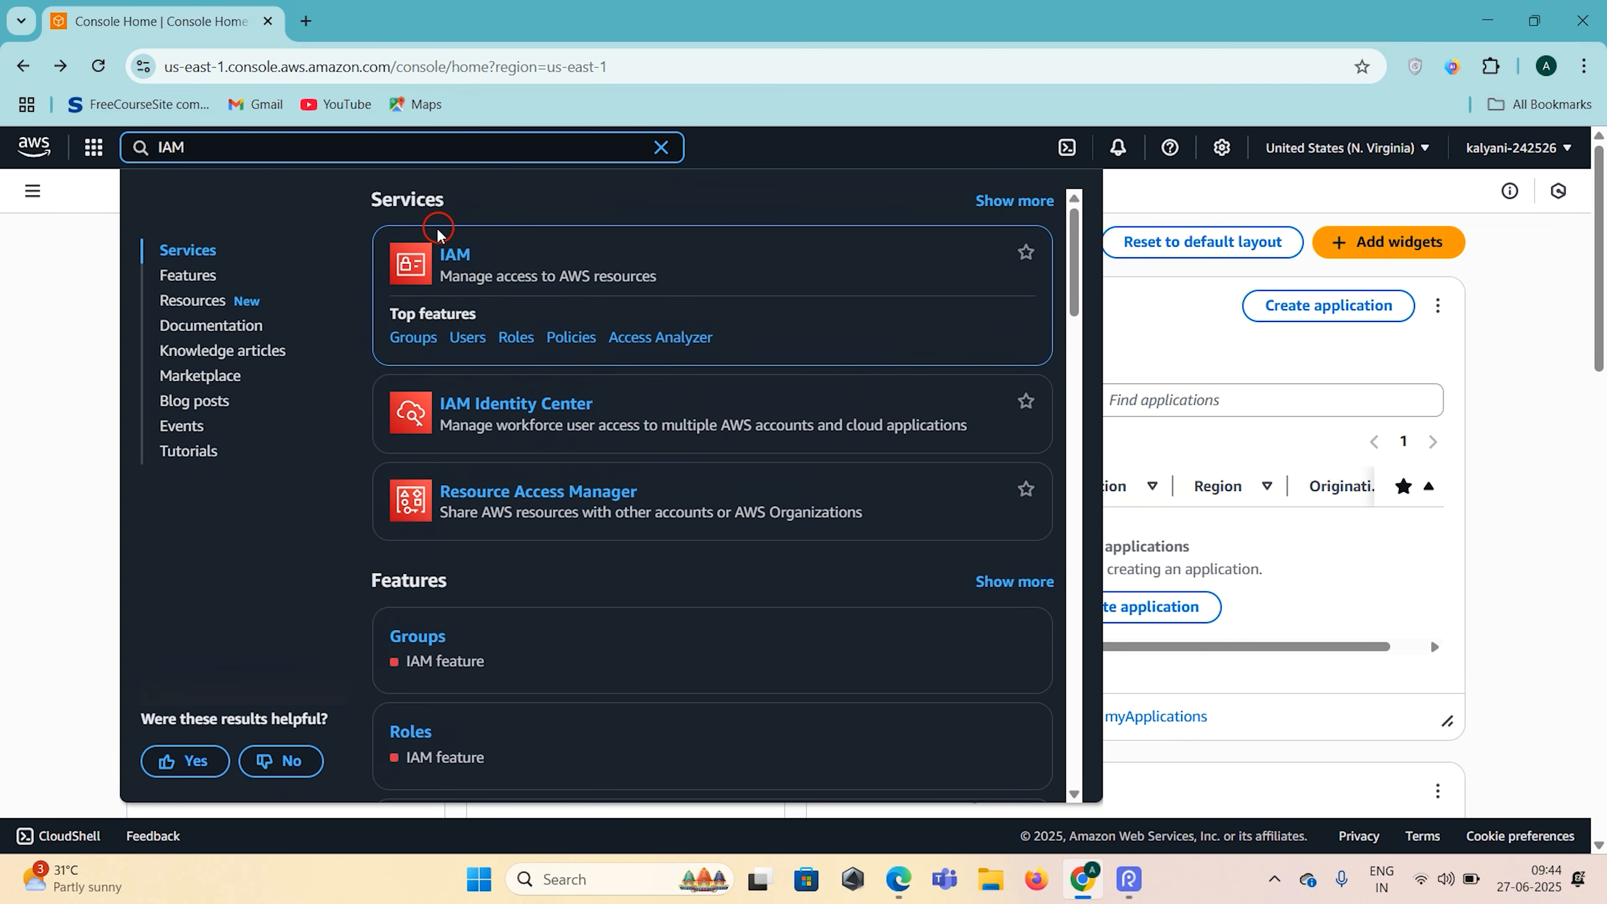
pyautogui.click(457, 257)
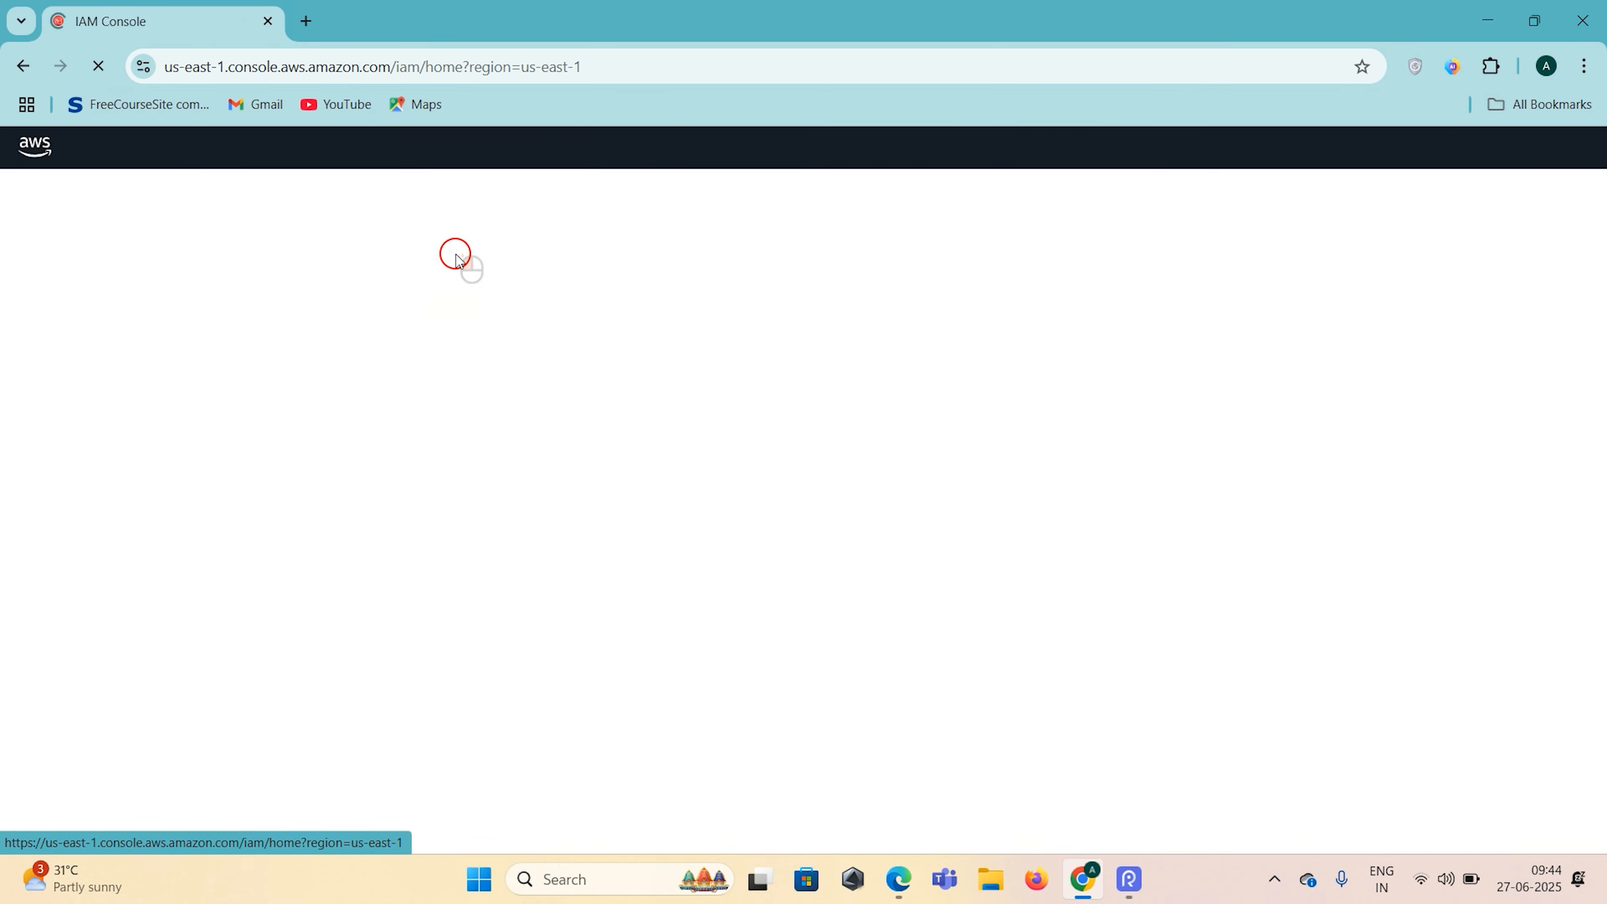
pyautogui.click(1541, 262)
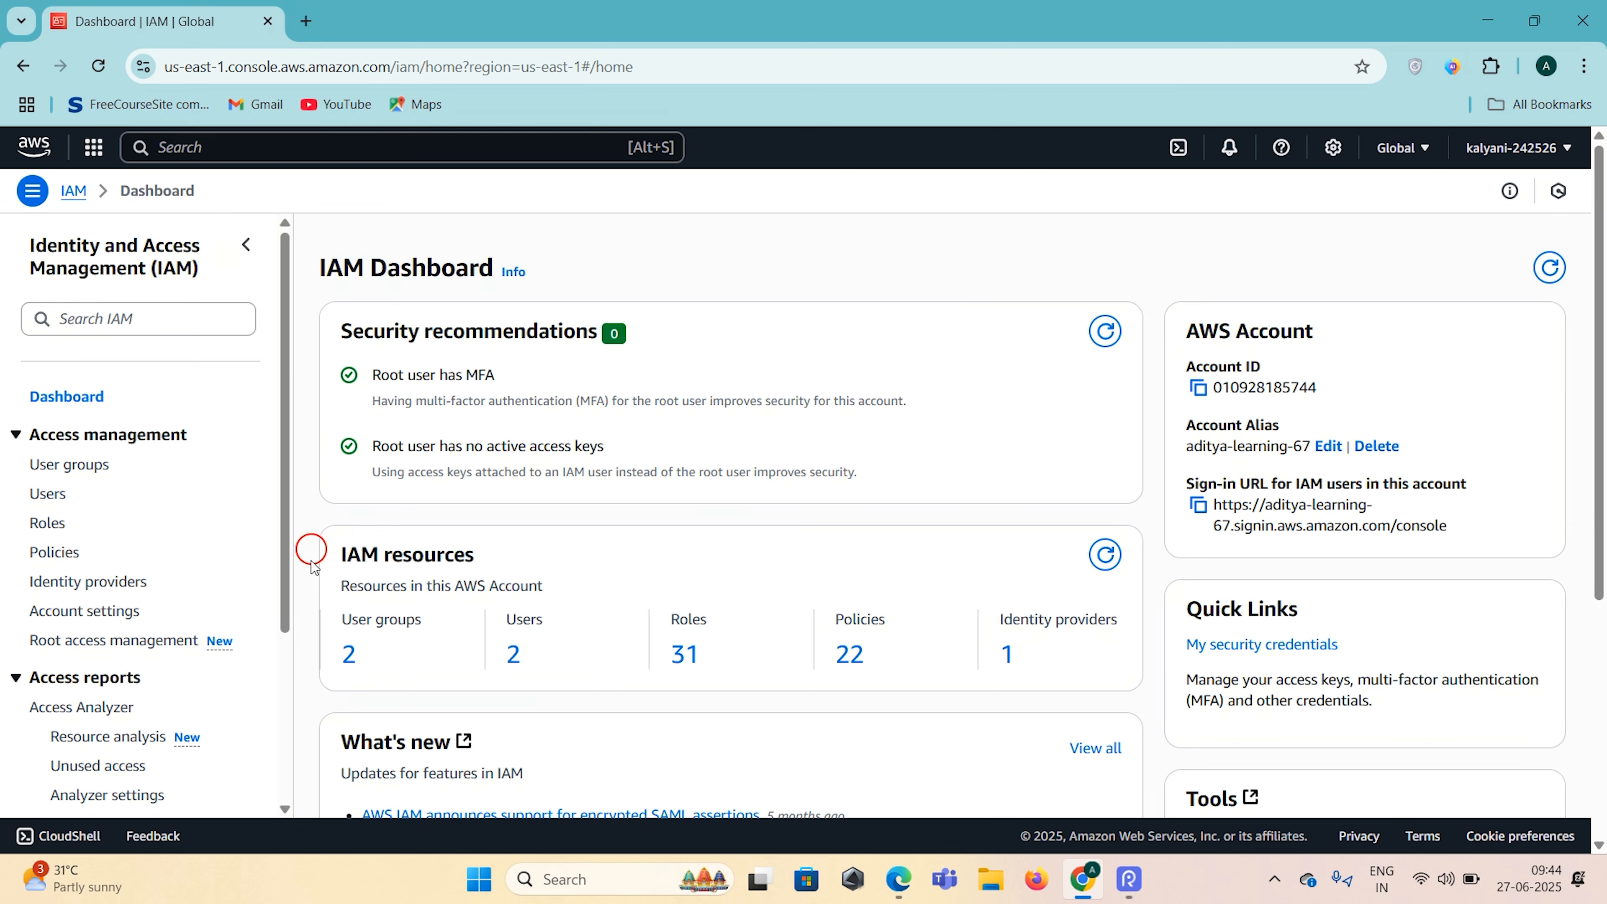
# Step: Open the developers user group, open its member user's details and review the user's summary and permissions policies
pyautogui.click(79, 467)
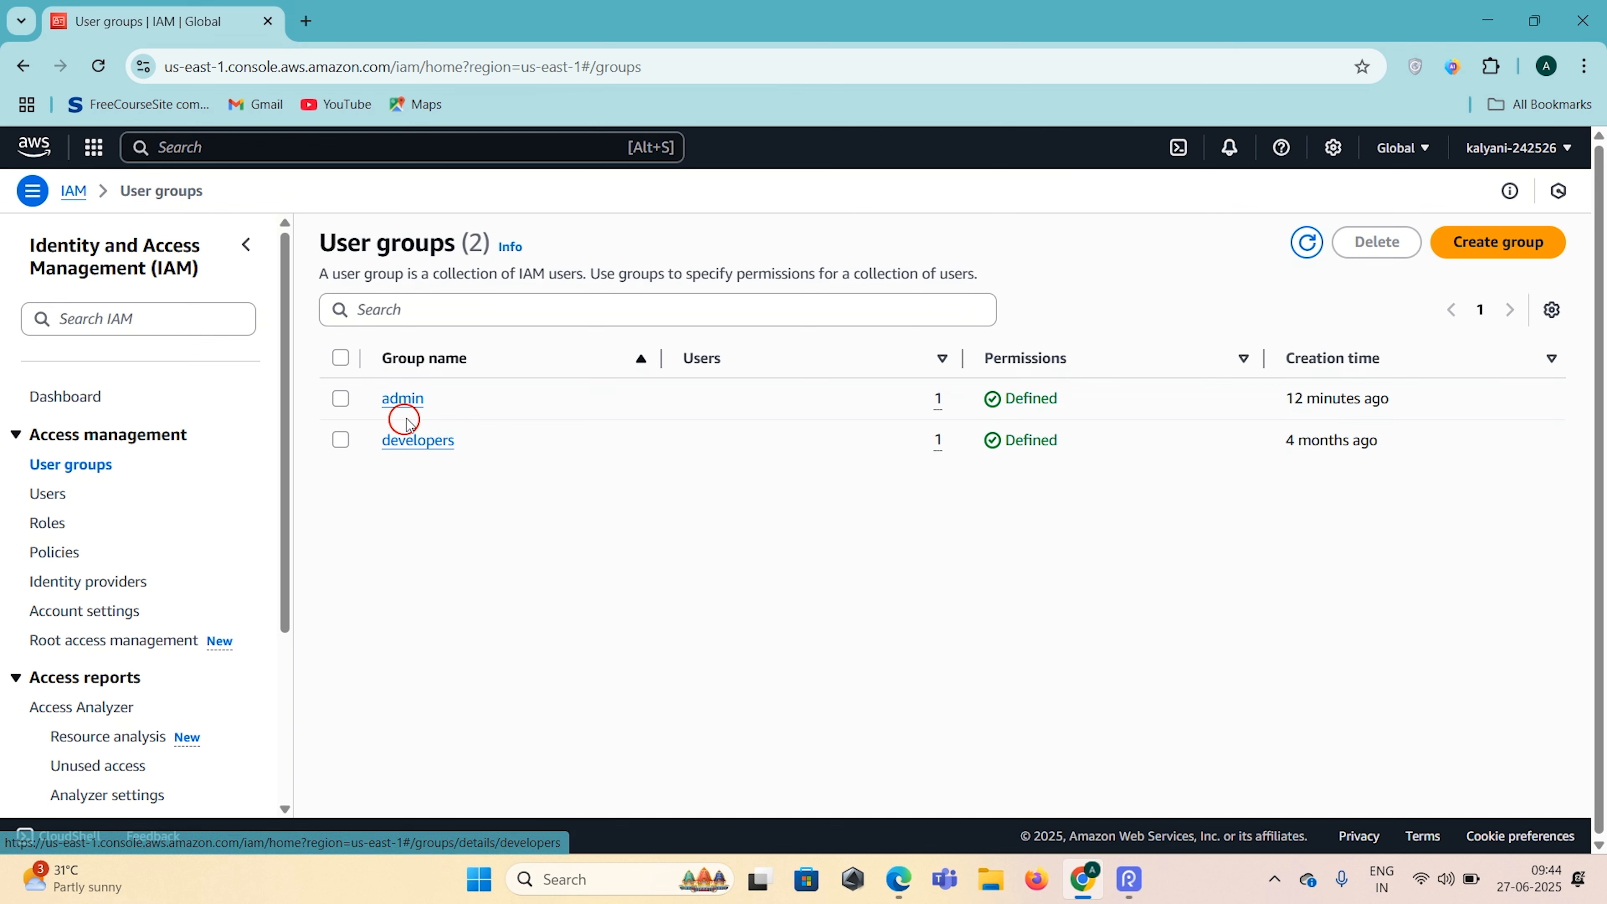
pyautogui.click(415, 438)
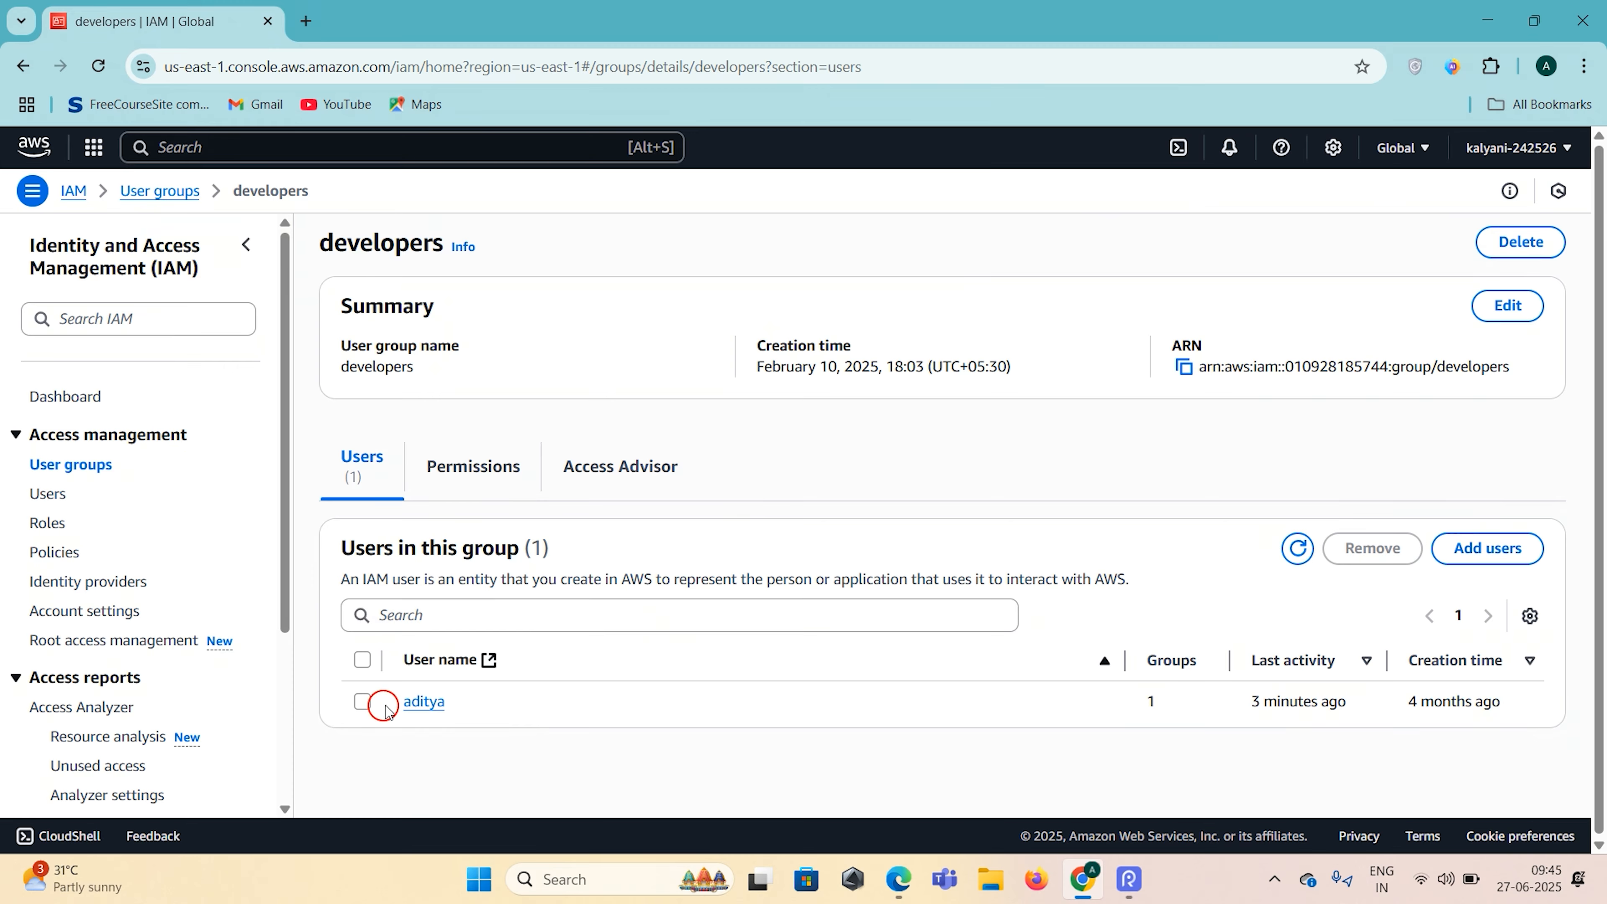
pyautogui.click(423, 703)
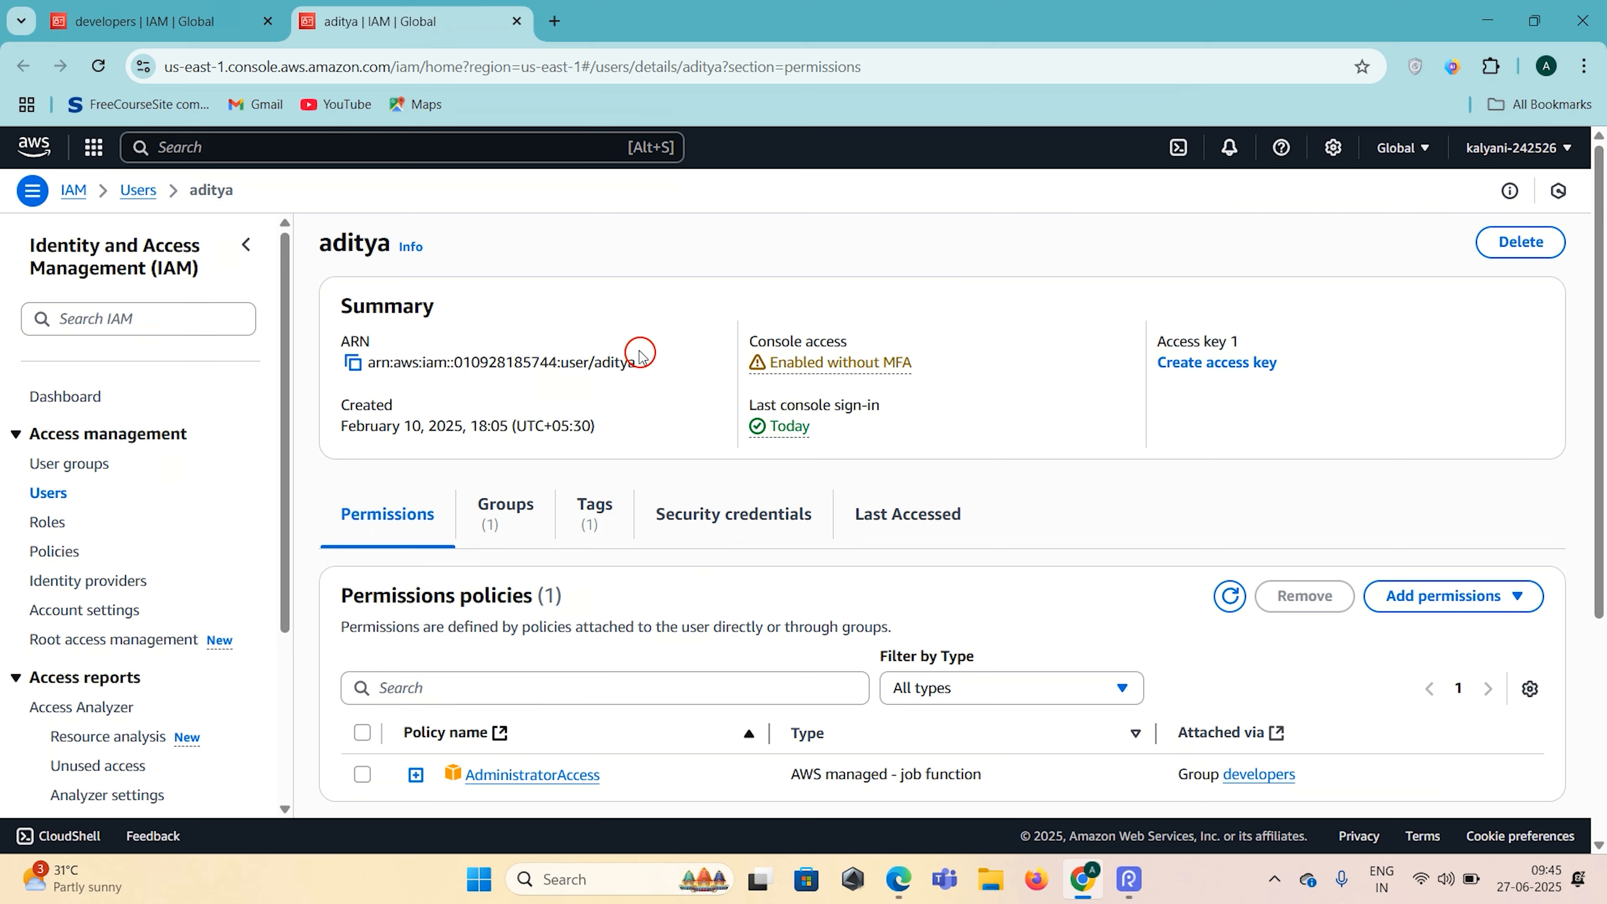
pyautogui.scroll(-3, 386, 569)
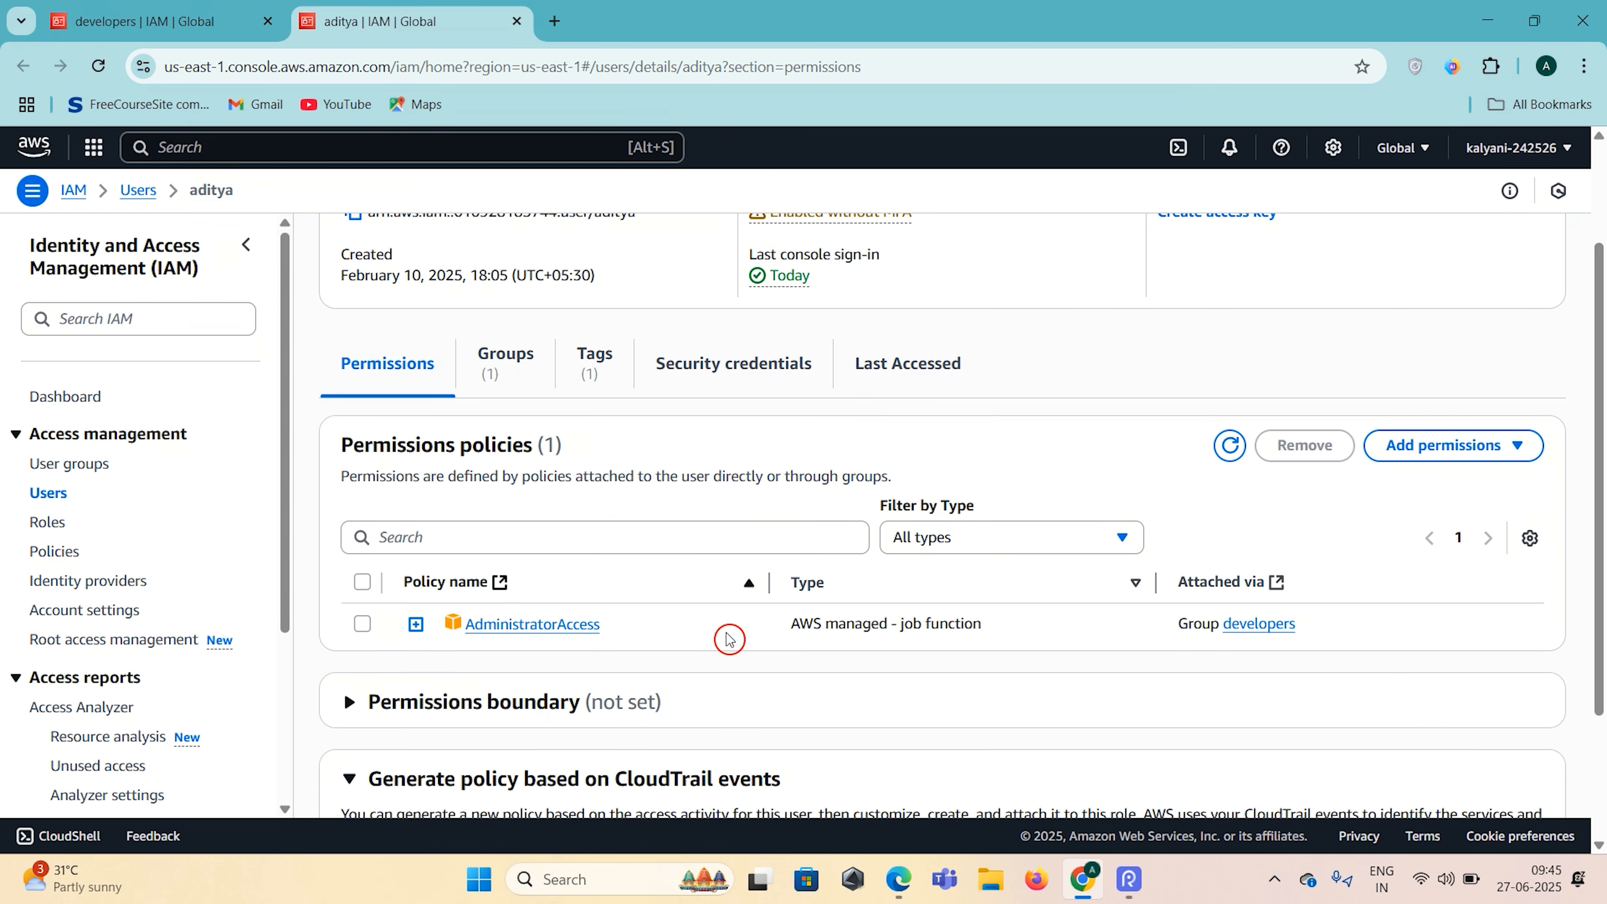
pyautogui.scroll(2, 729, 639)
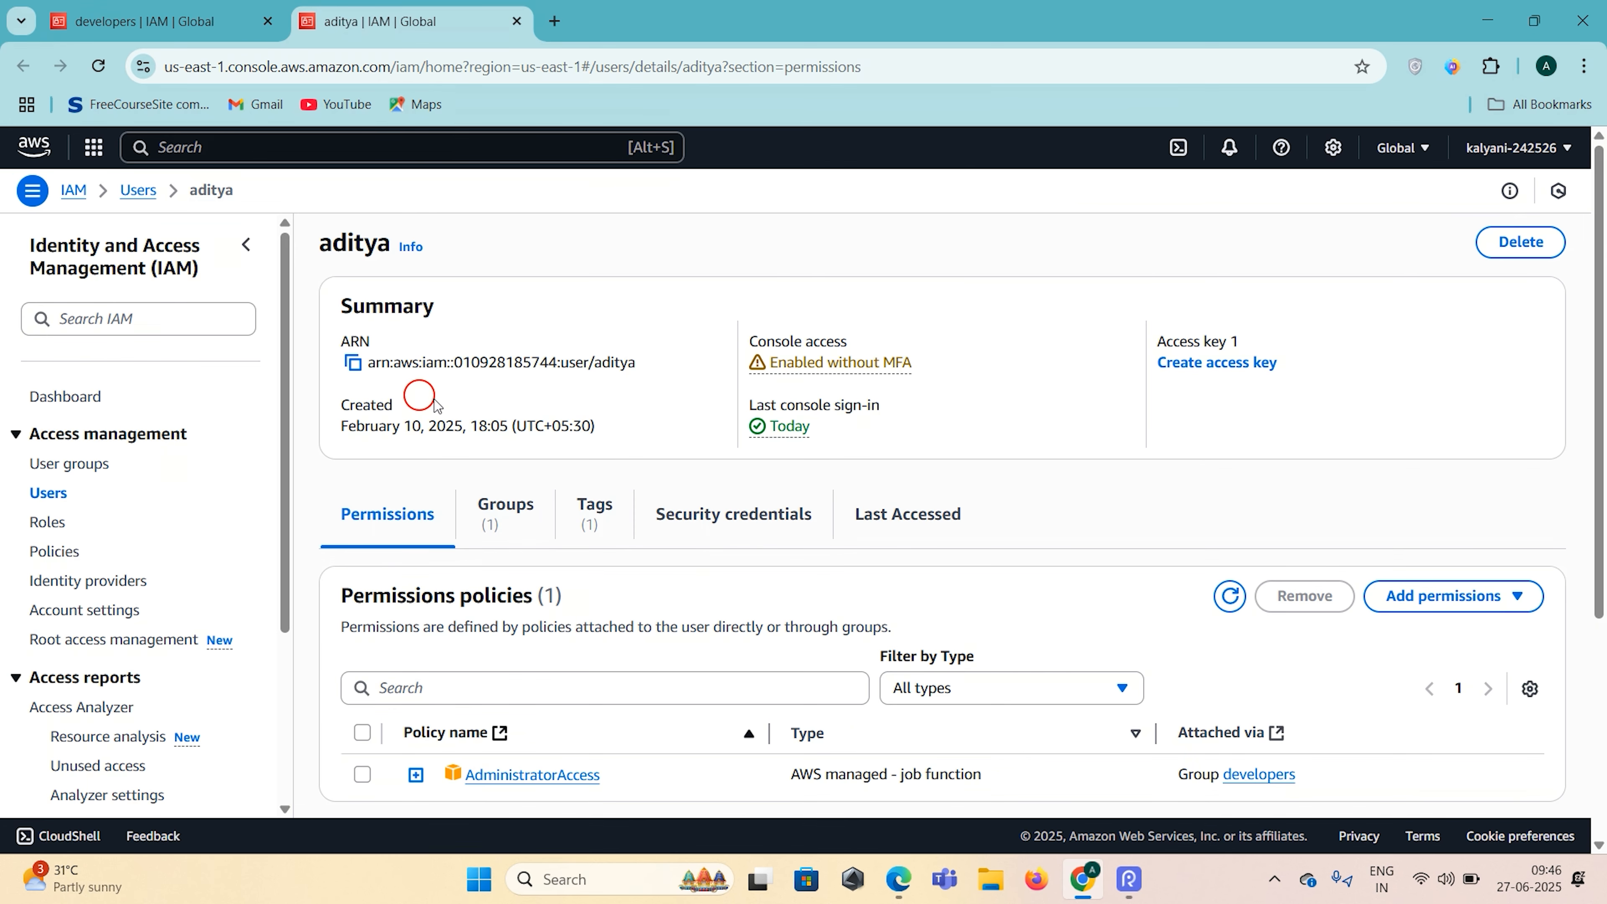
# Step: Arrange the IAM user page side by side with the Edge window showing the AWS Console Home
pyautogui.press('super+Left')
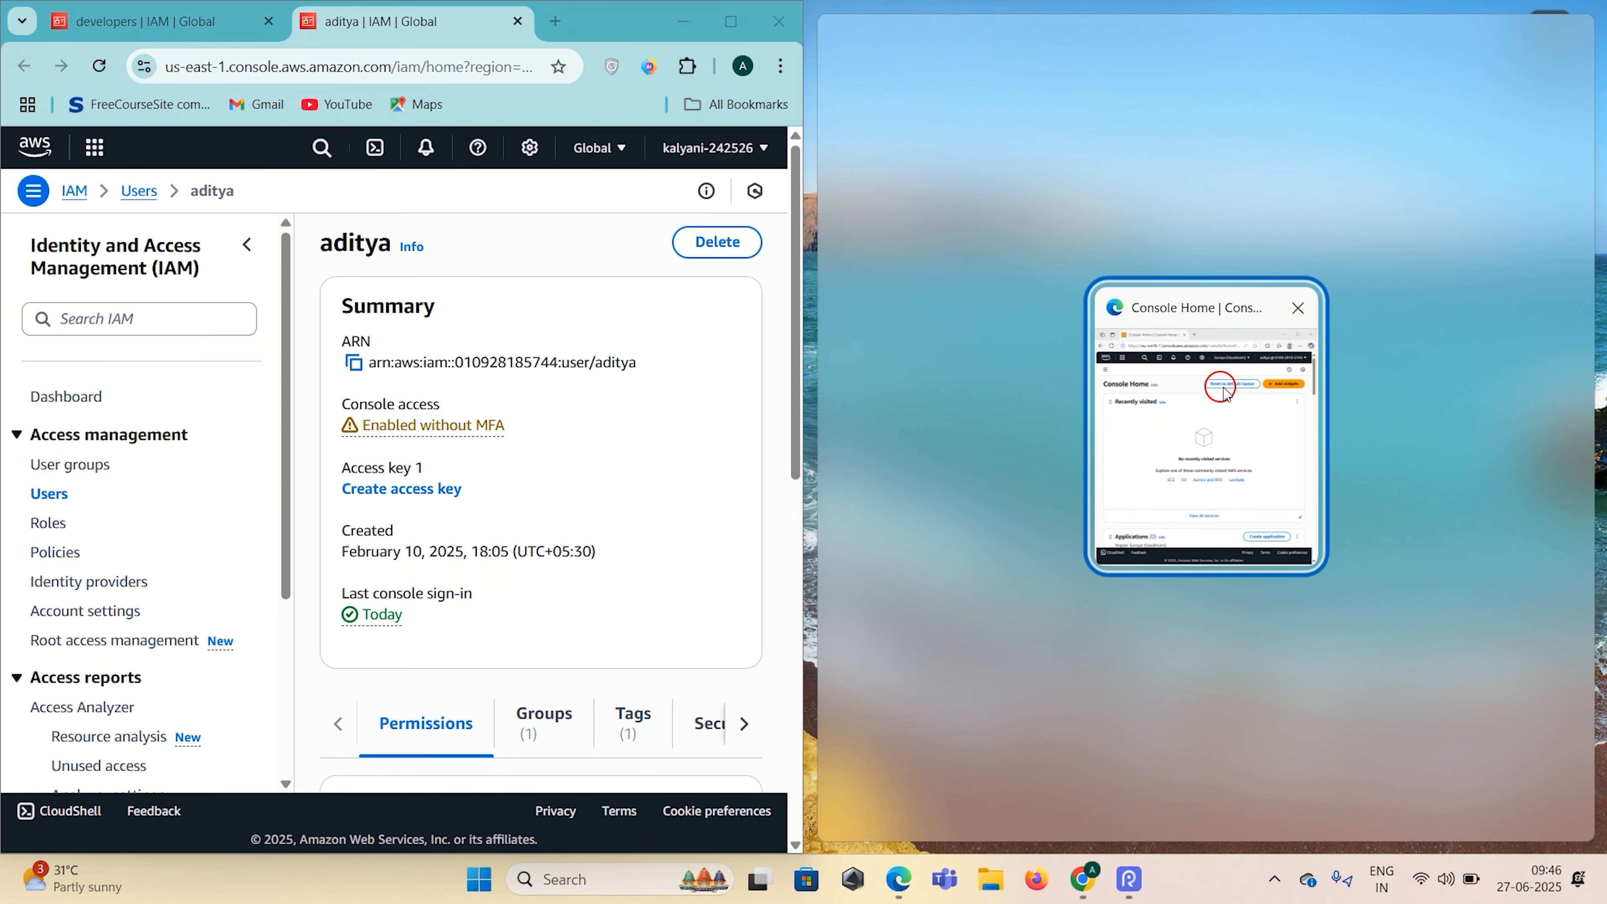
pyautogui.click(1280, 416)
pyautogui.click(1193, 465)
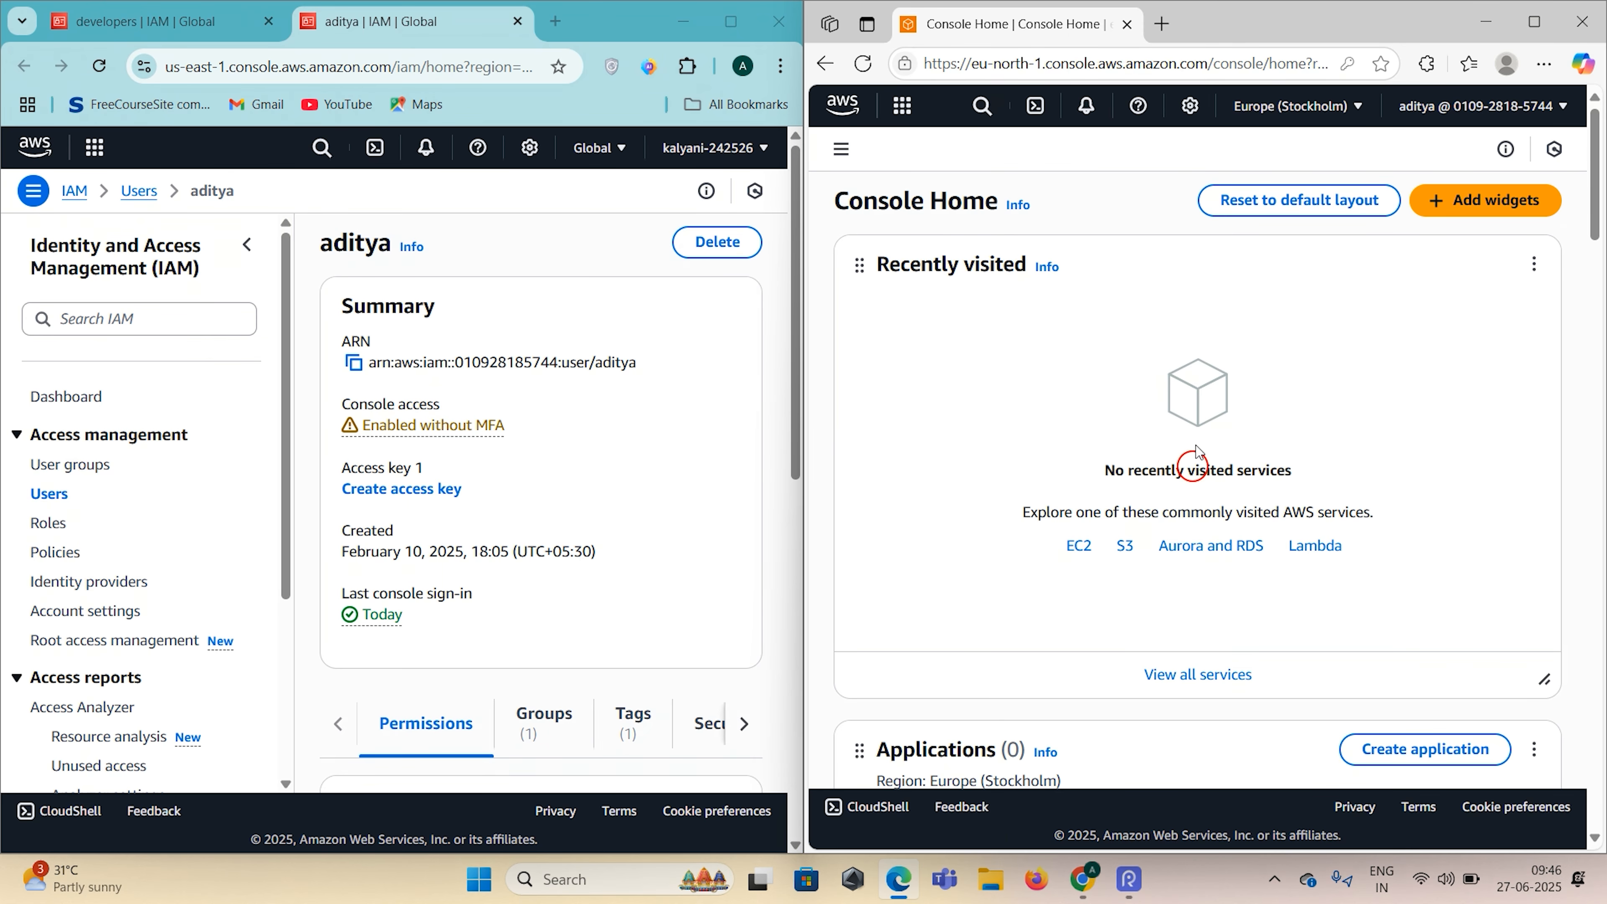
pyautogui.click(1057, 457)
# Step: Check which IAM user is signed in to the Edge console session, and close the account details
pyautogui.click(1456, 106)
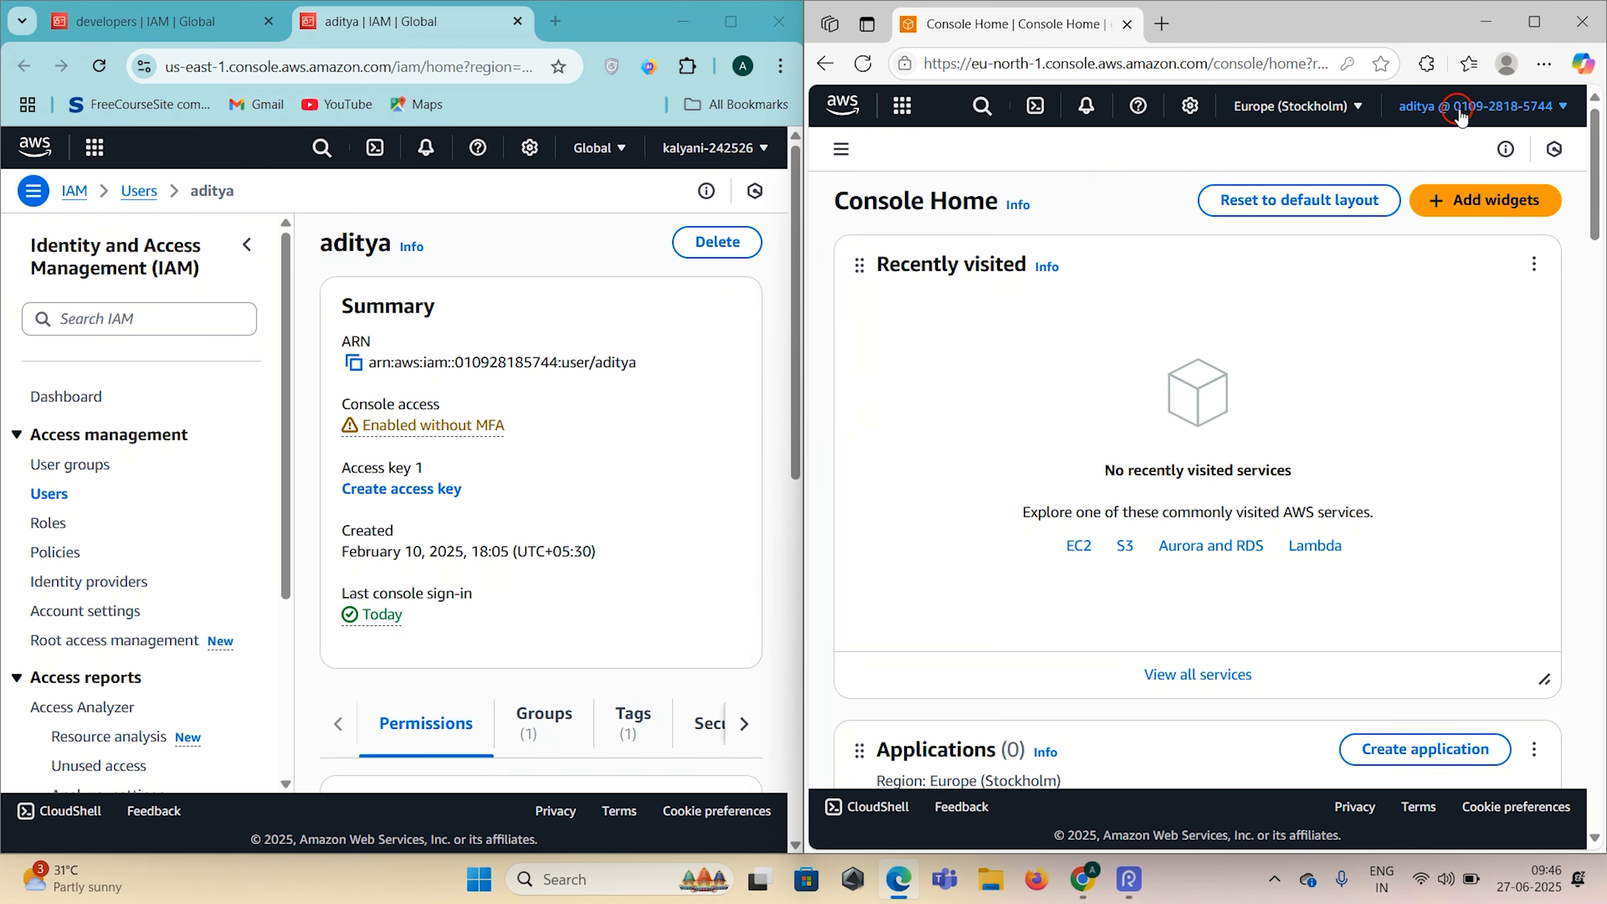
pyautogui.click(1419, 116)
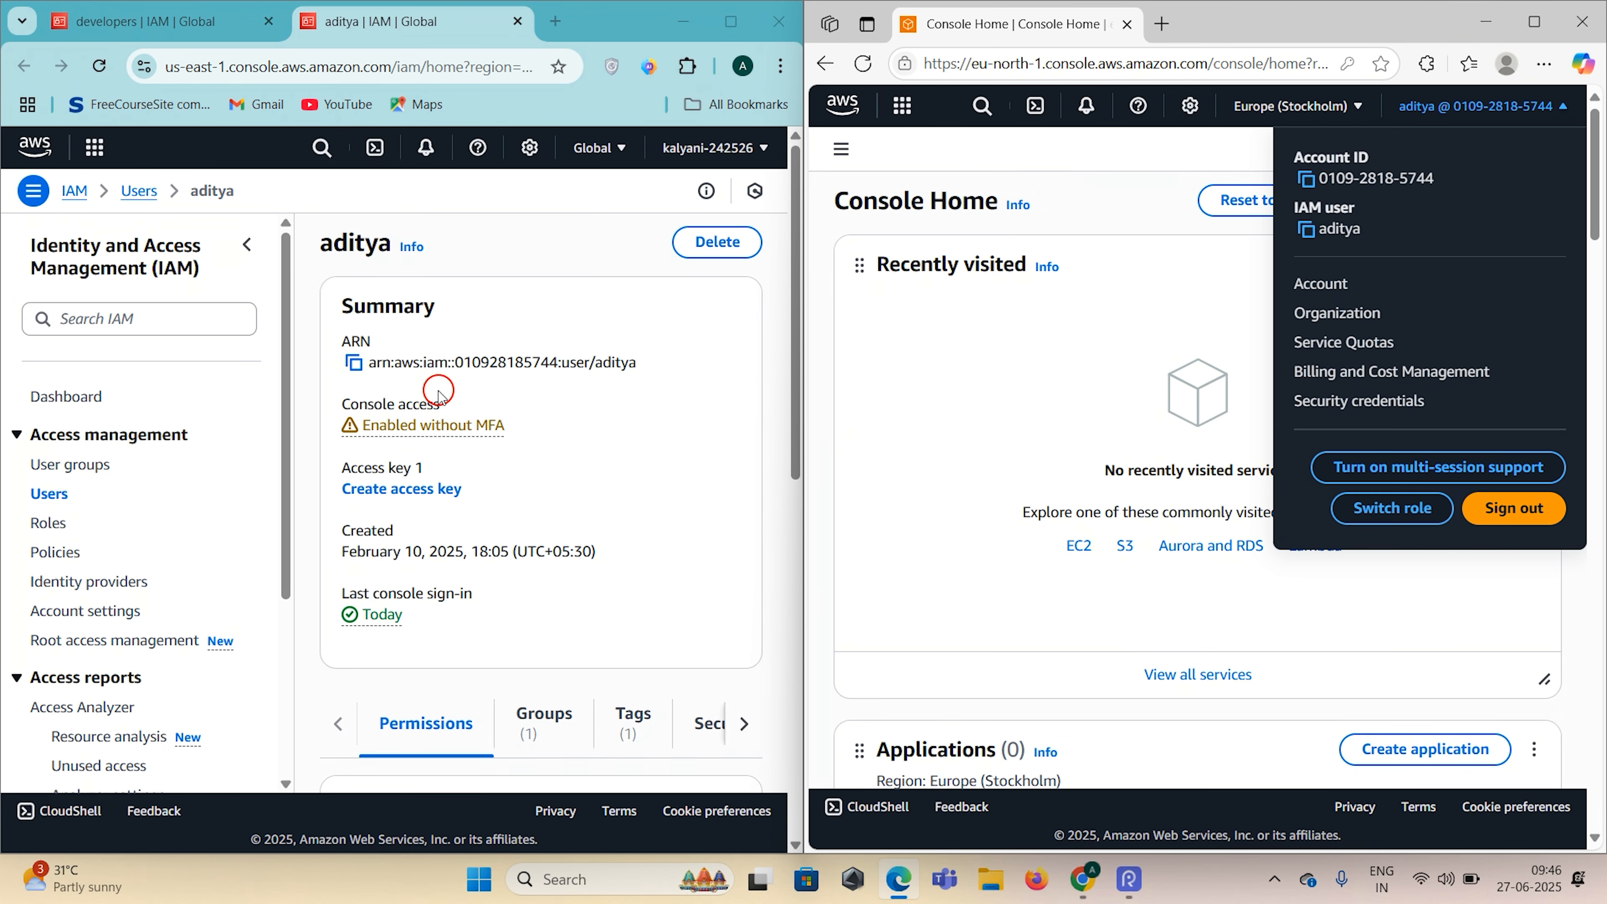
pyautogui.click(1107, 334)
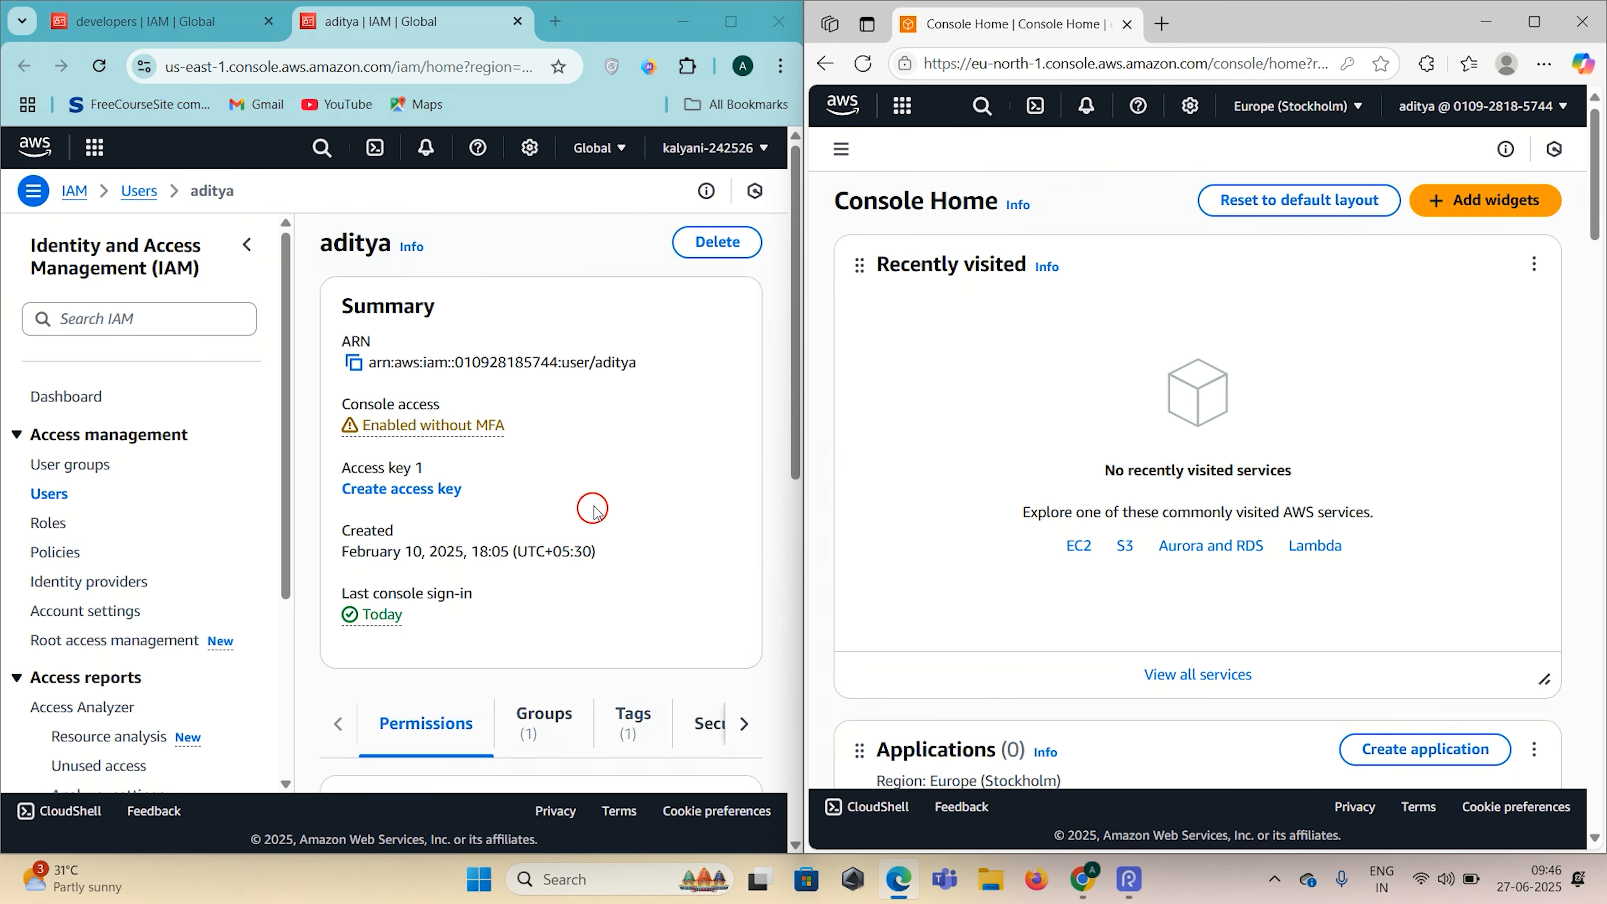
# Step: Expand the user's AdministratorAccess policy, examine its JSON statement, and collapse it again
pyautogui.scroll(-1, 593, 510)
pyautogui.scroll(-2, 593, 510)
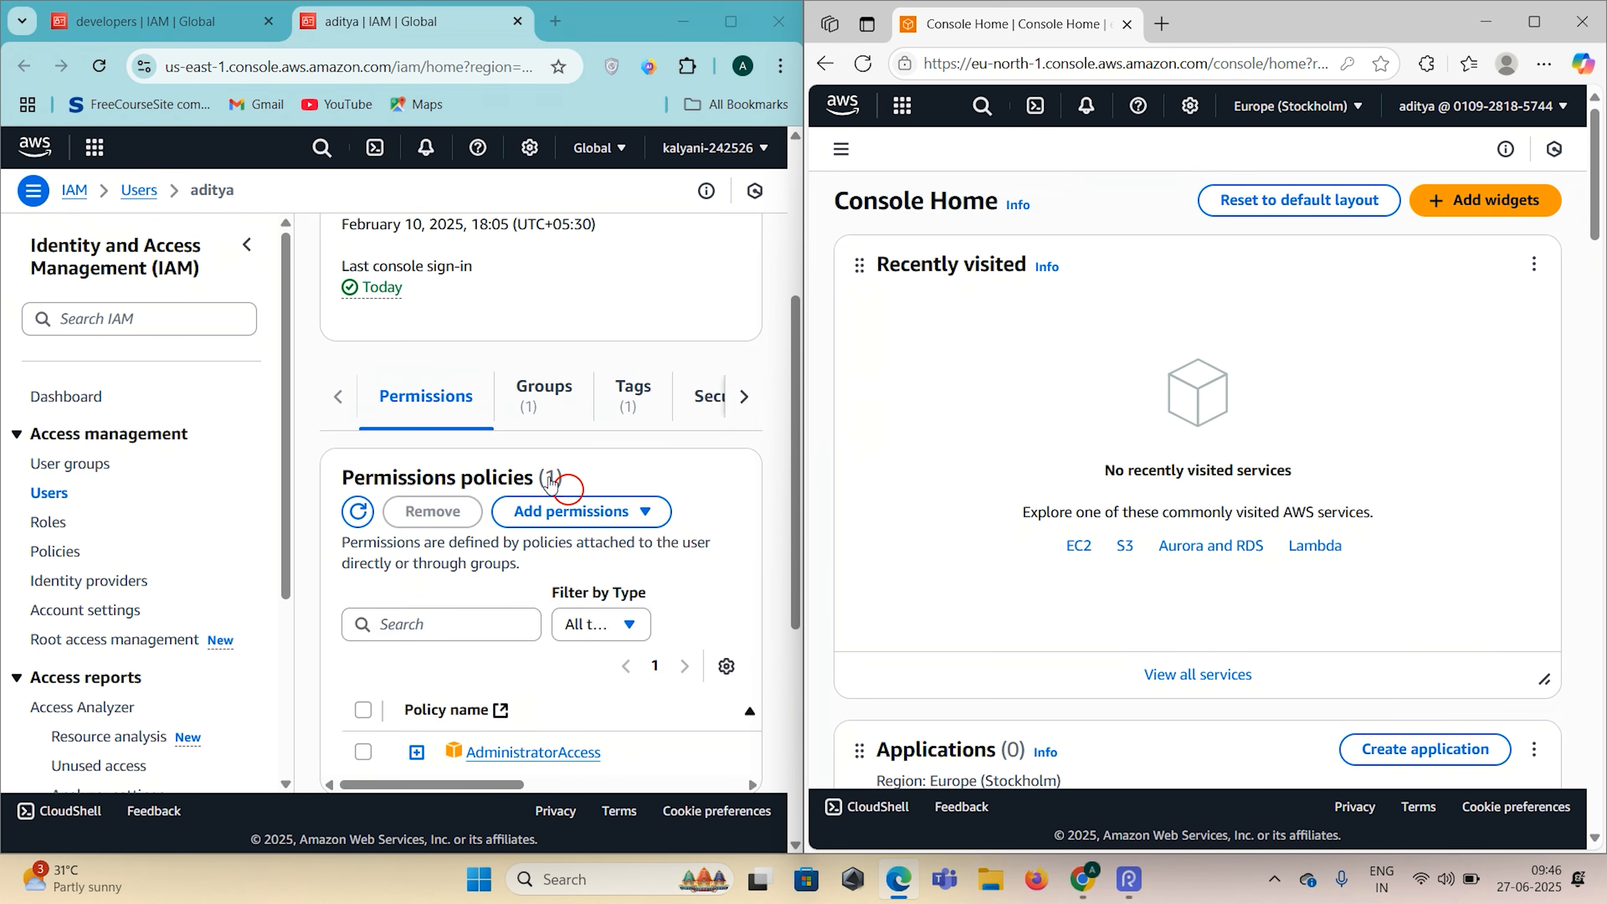
pyautogui.scroll(-1, 436, 405)
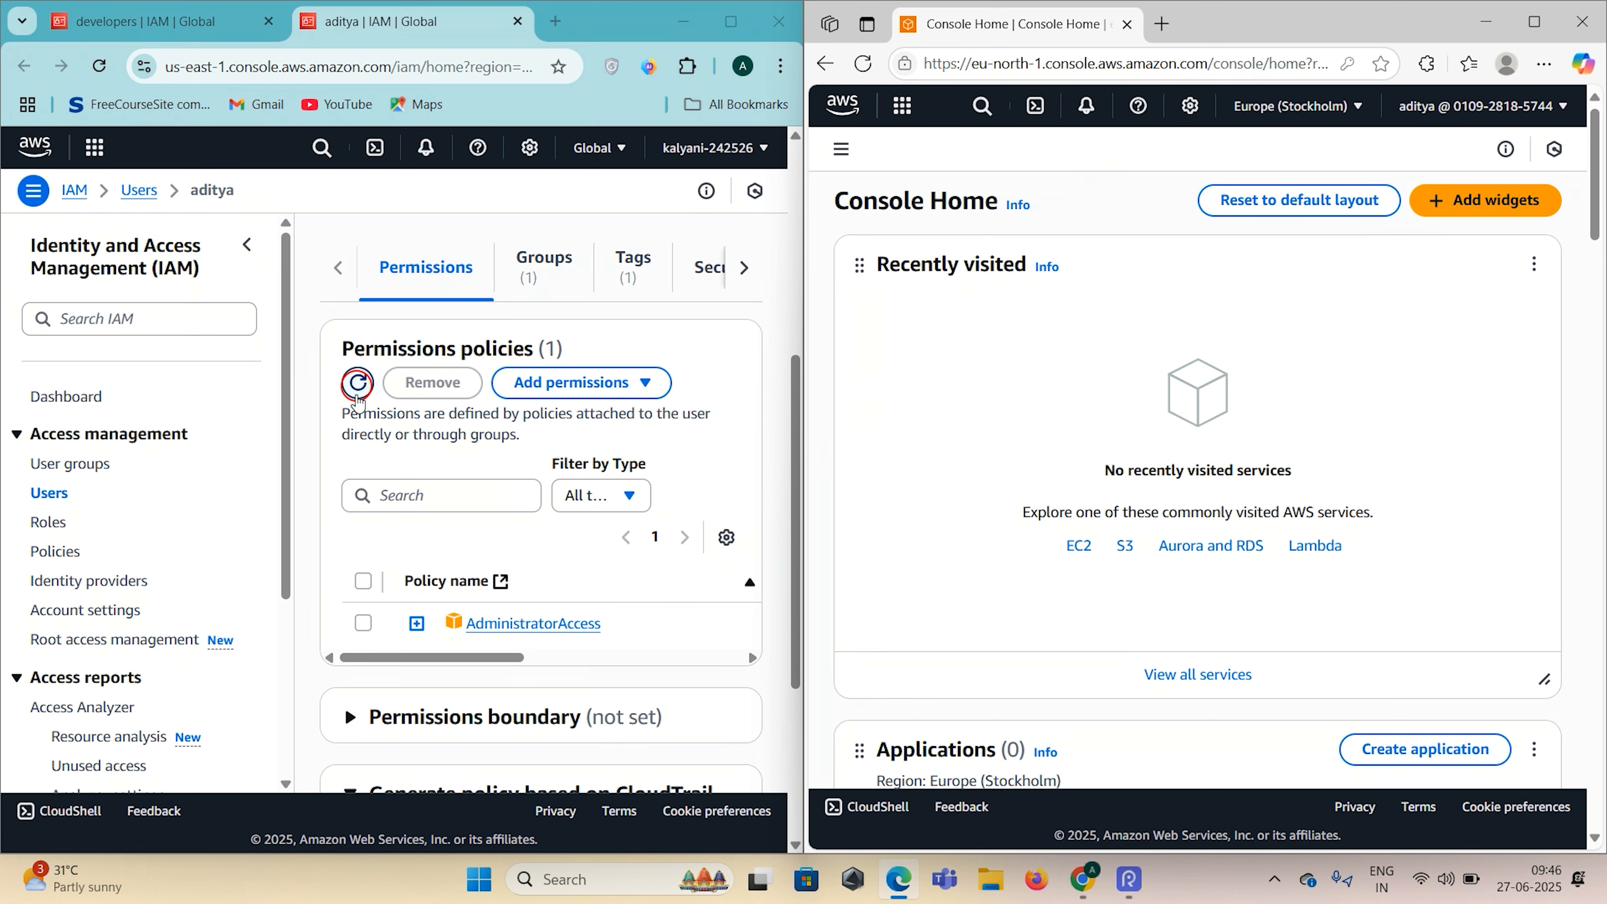
pyautogui.click(417, 624)
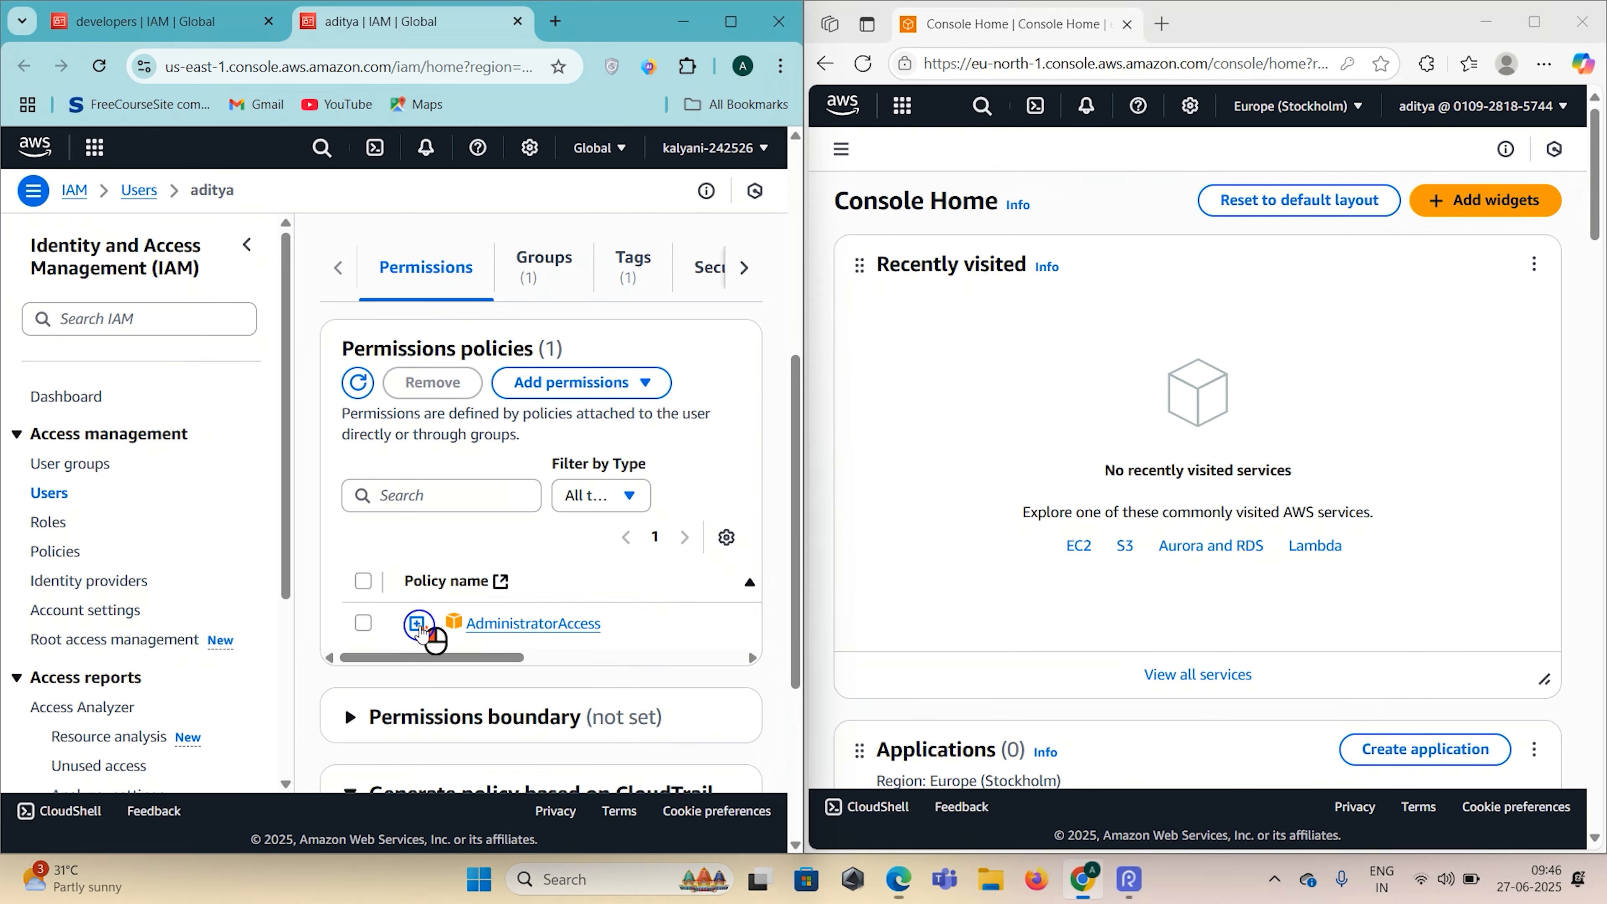
pyautogui.scroll(-2, 420, 626)
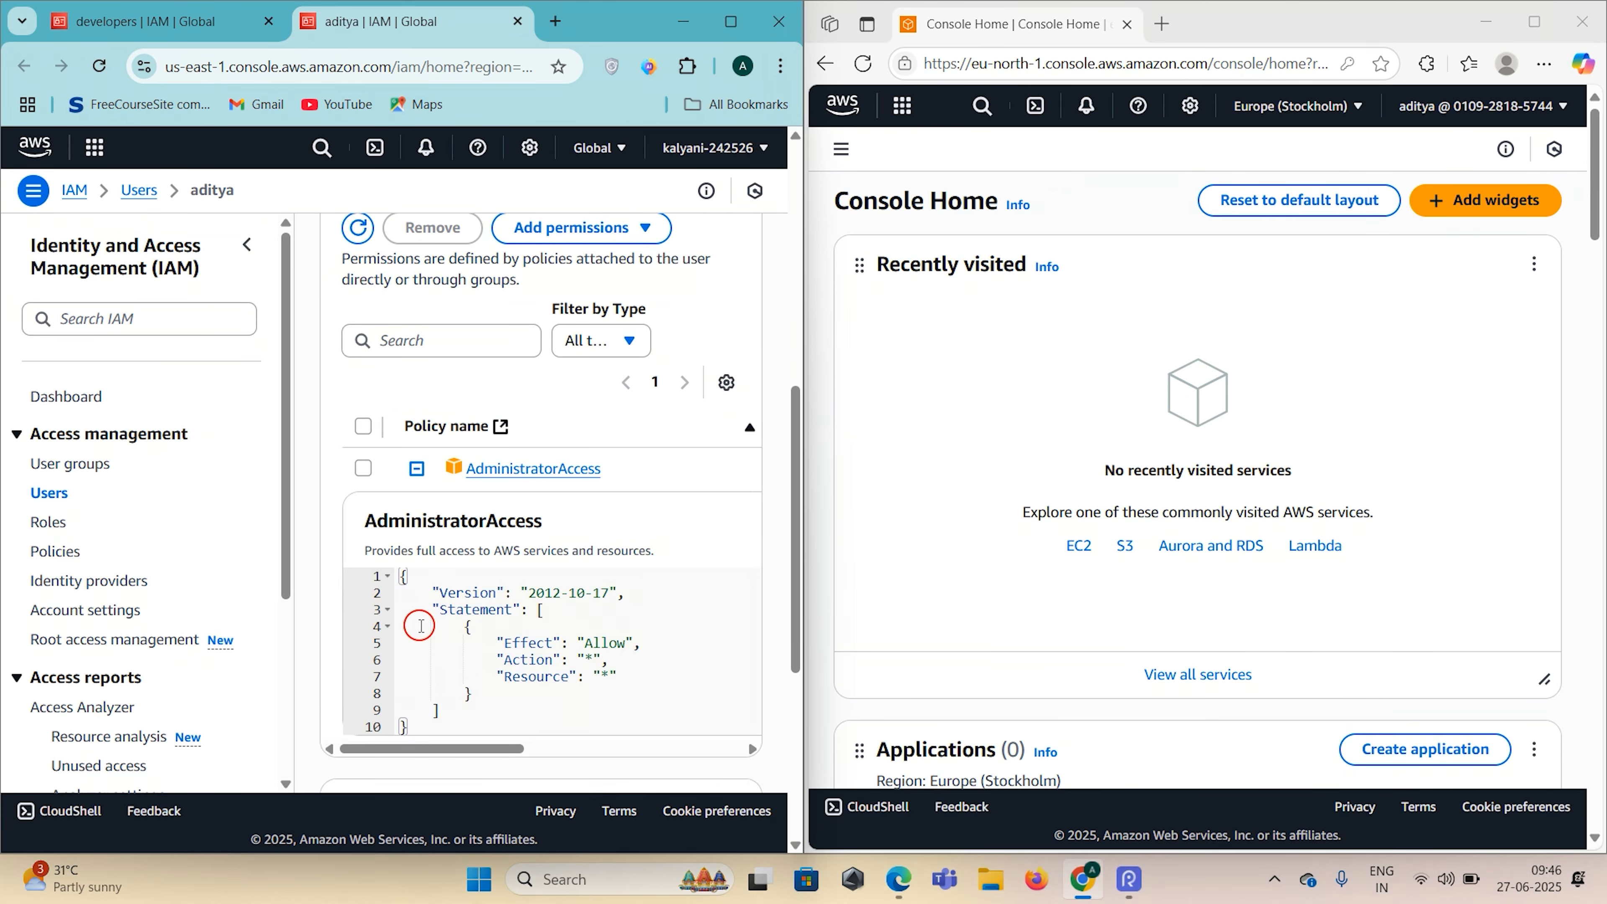
pyautogui.scroll(-1, 420, 625)
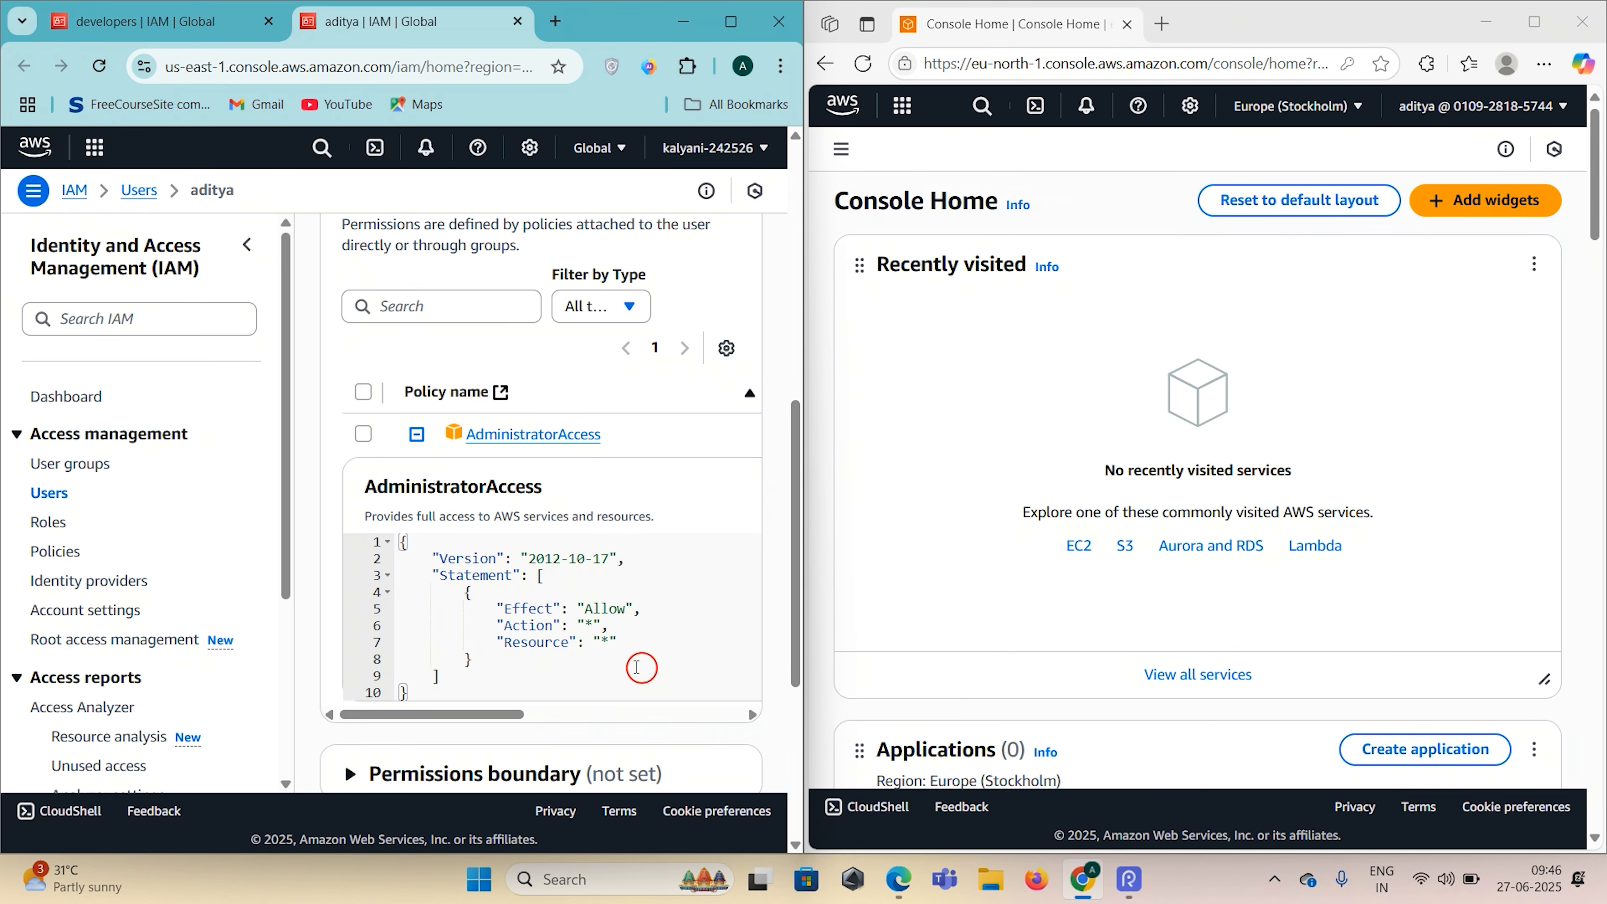
pyautogui.scroll(2, 550, 696)
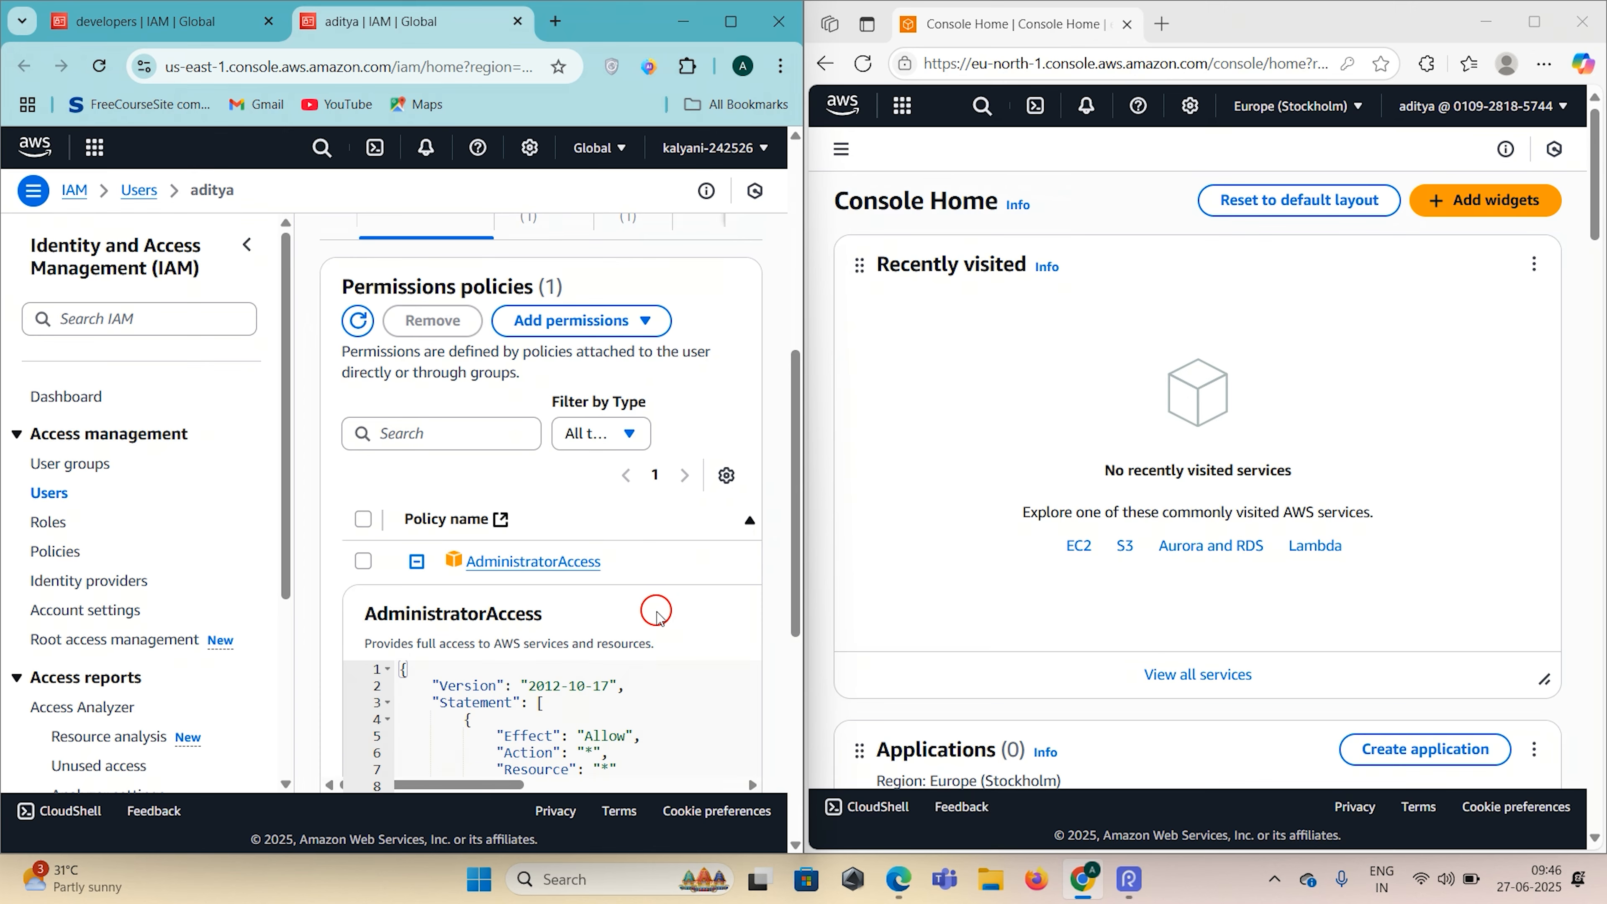
pyautogui.scroll(7, 655, 611)
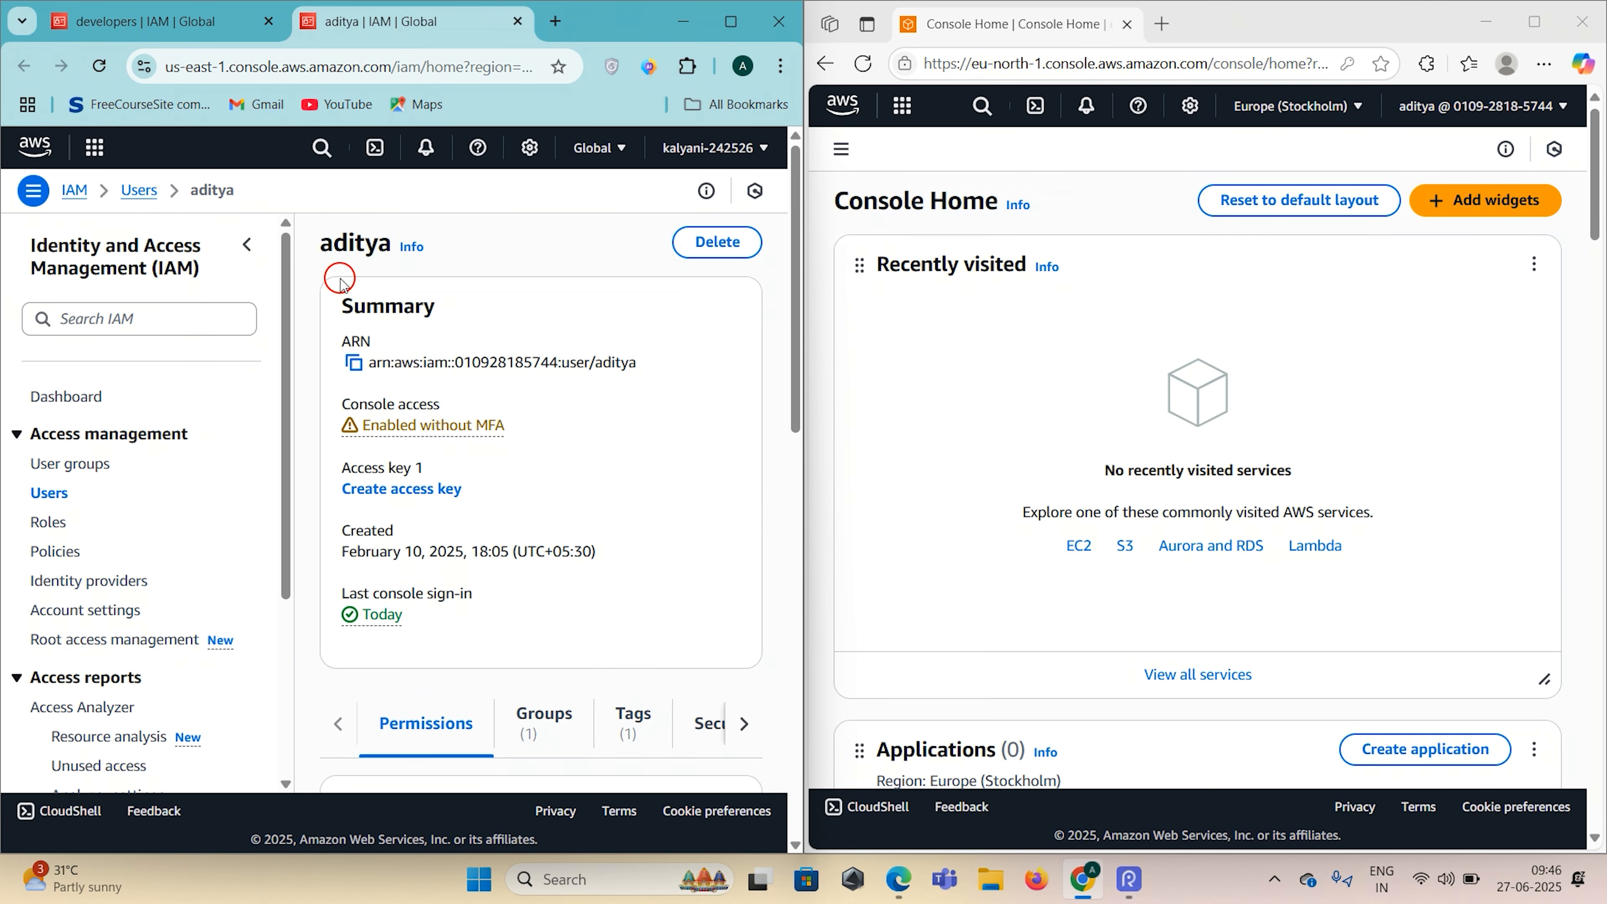
pyautogui.scroll(-7, 497, 316)
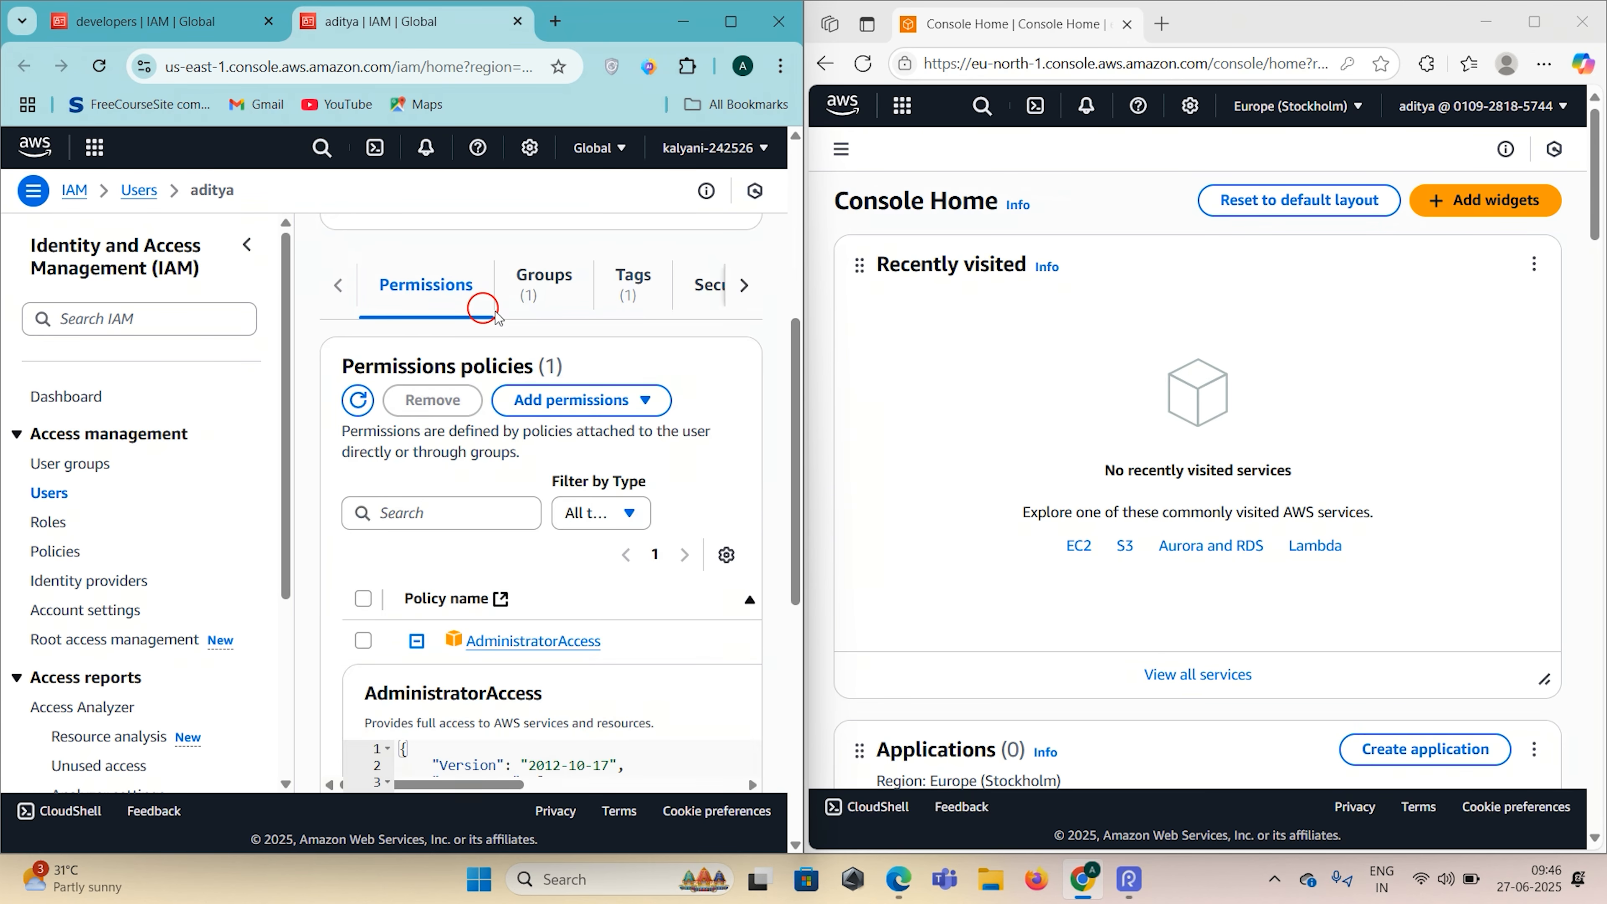
pyautogui.click(417, 640)
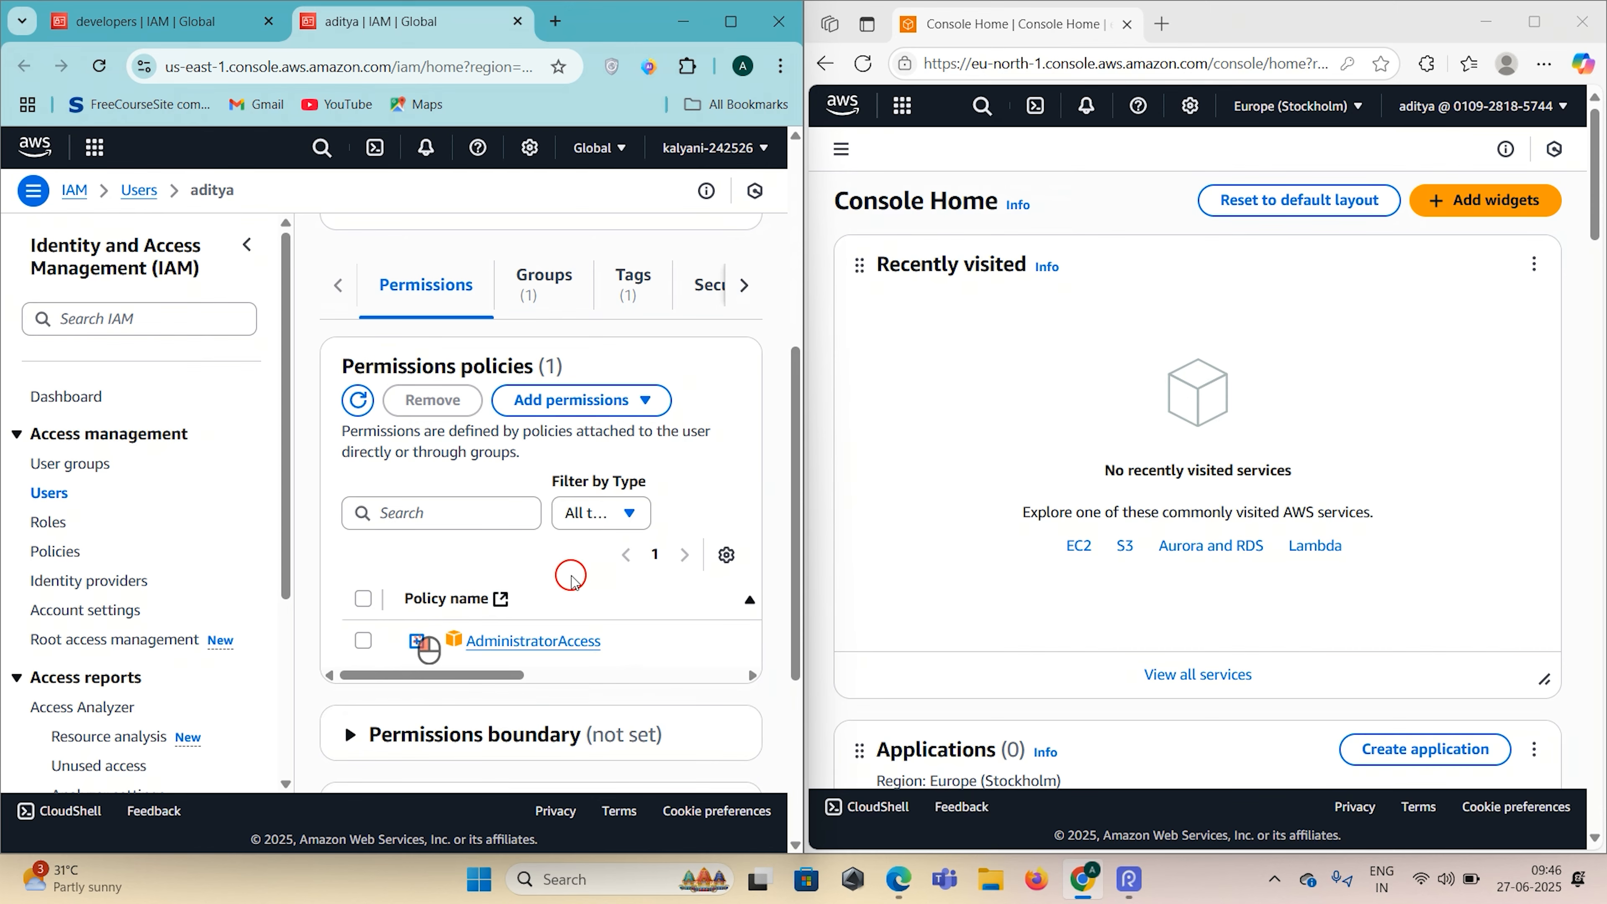
# Step: Check the user's group membership and how the AdministratorAccess policy is attached, using the full-width window for the attachment source
pyautogui.scroll(1, 557, 329)
pyautogui.click(557, 329)
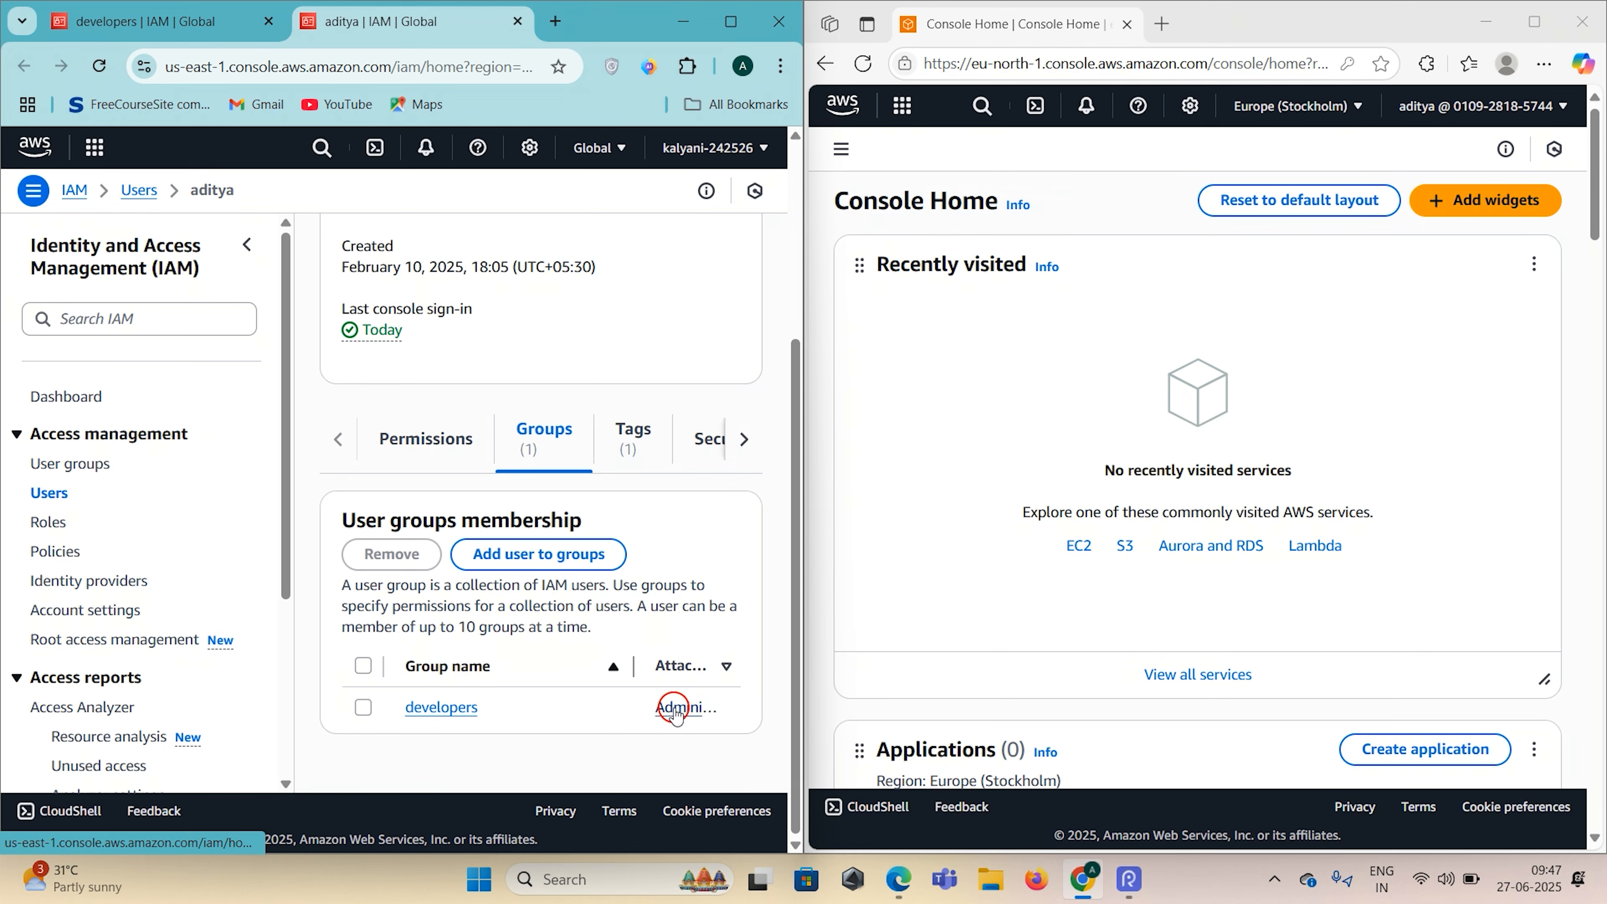
pyautogui.click(454, 447)
pyautogui.scroll(-2, 538, 631)
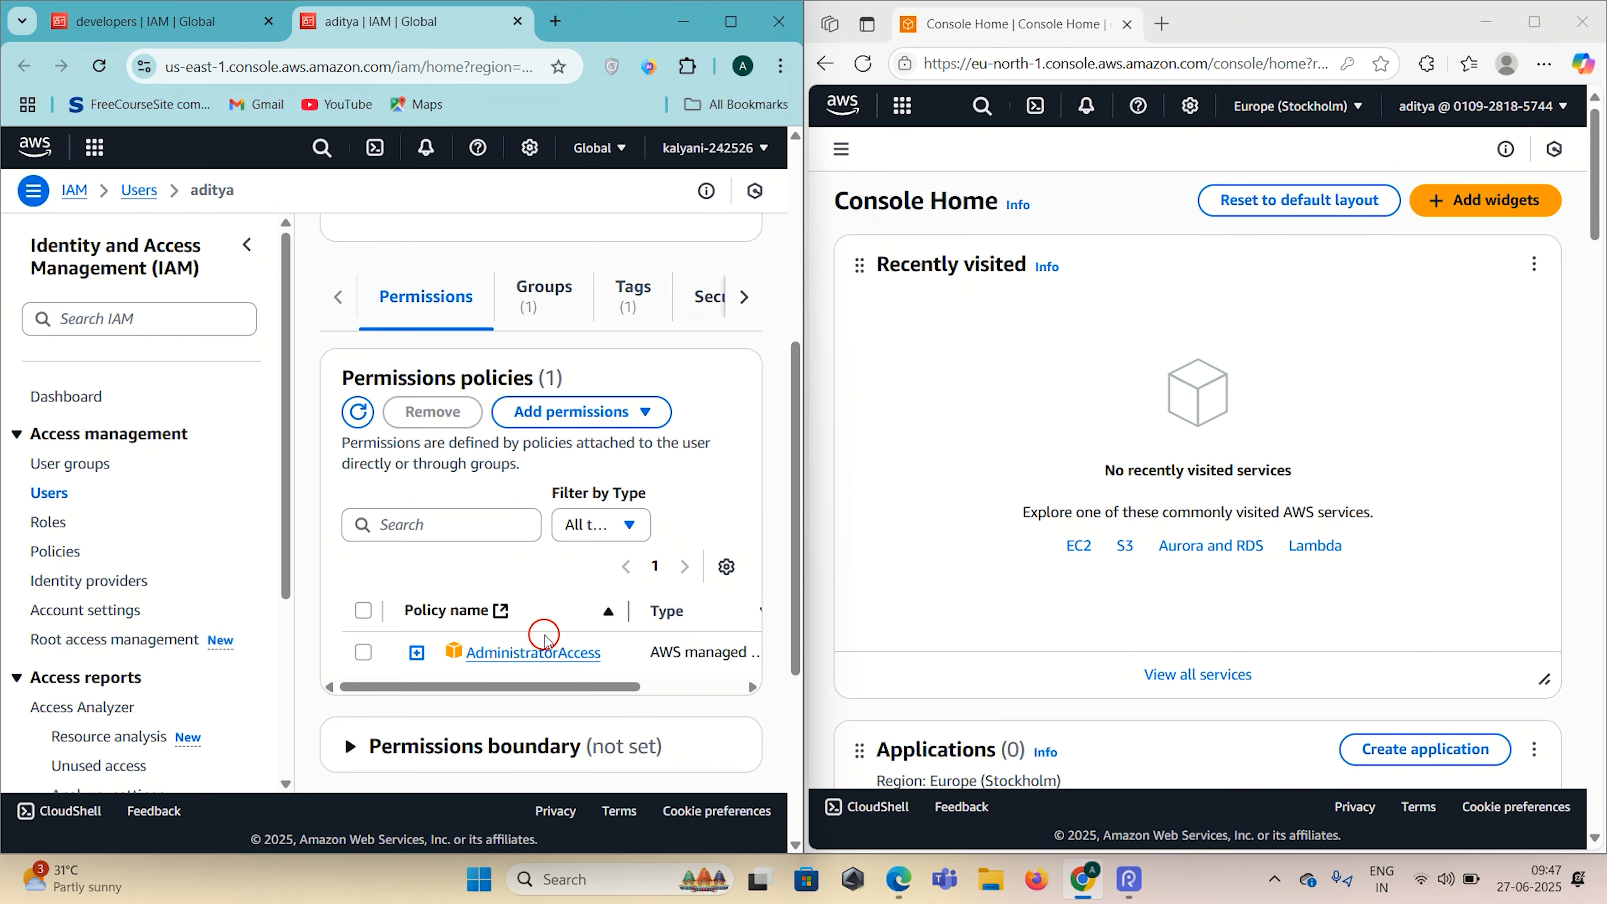
pyautogui.hscroll(3, 592, 632)
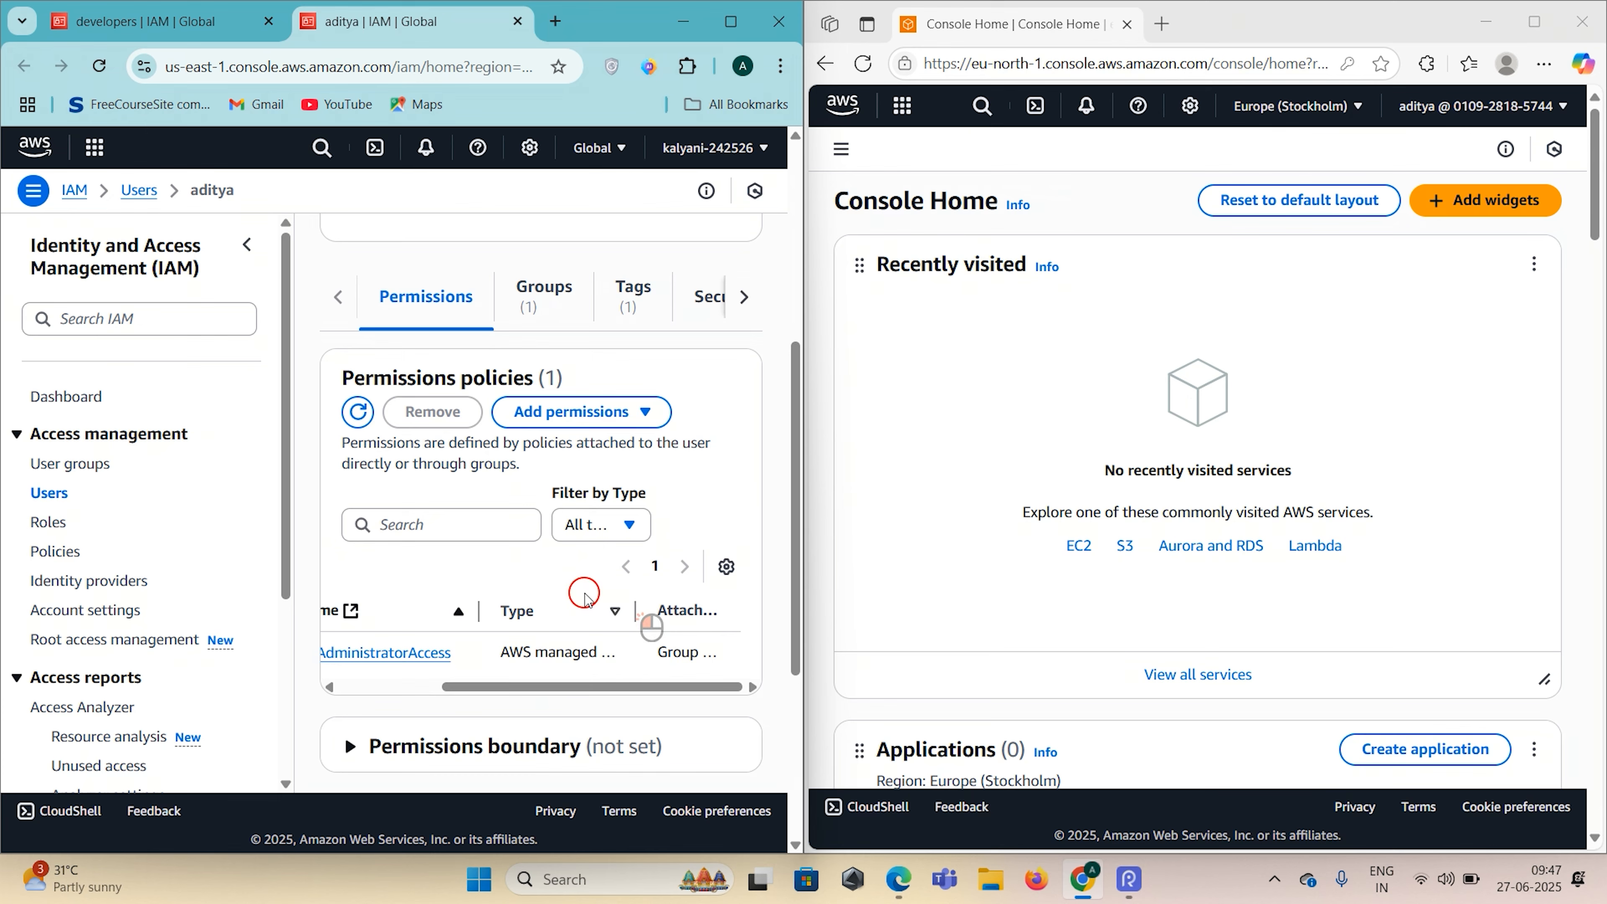
pyautogui.tripleClick(693, 654)
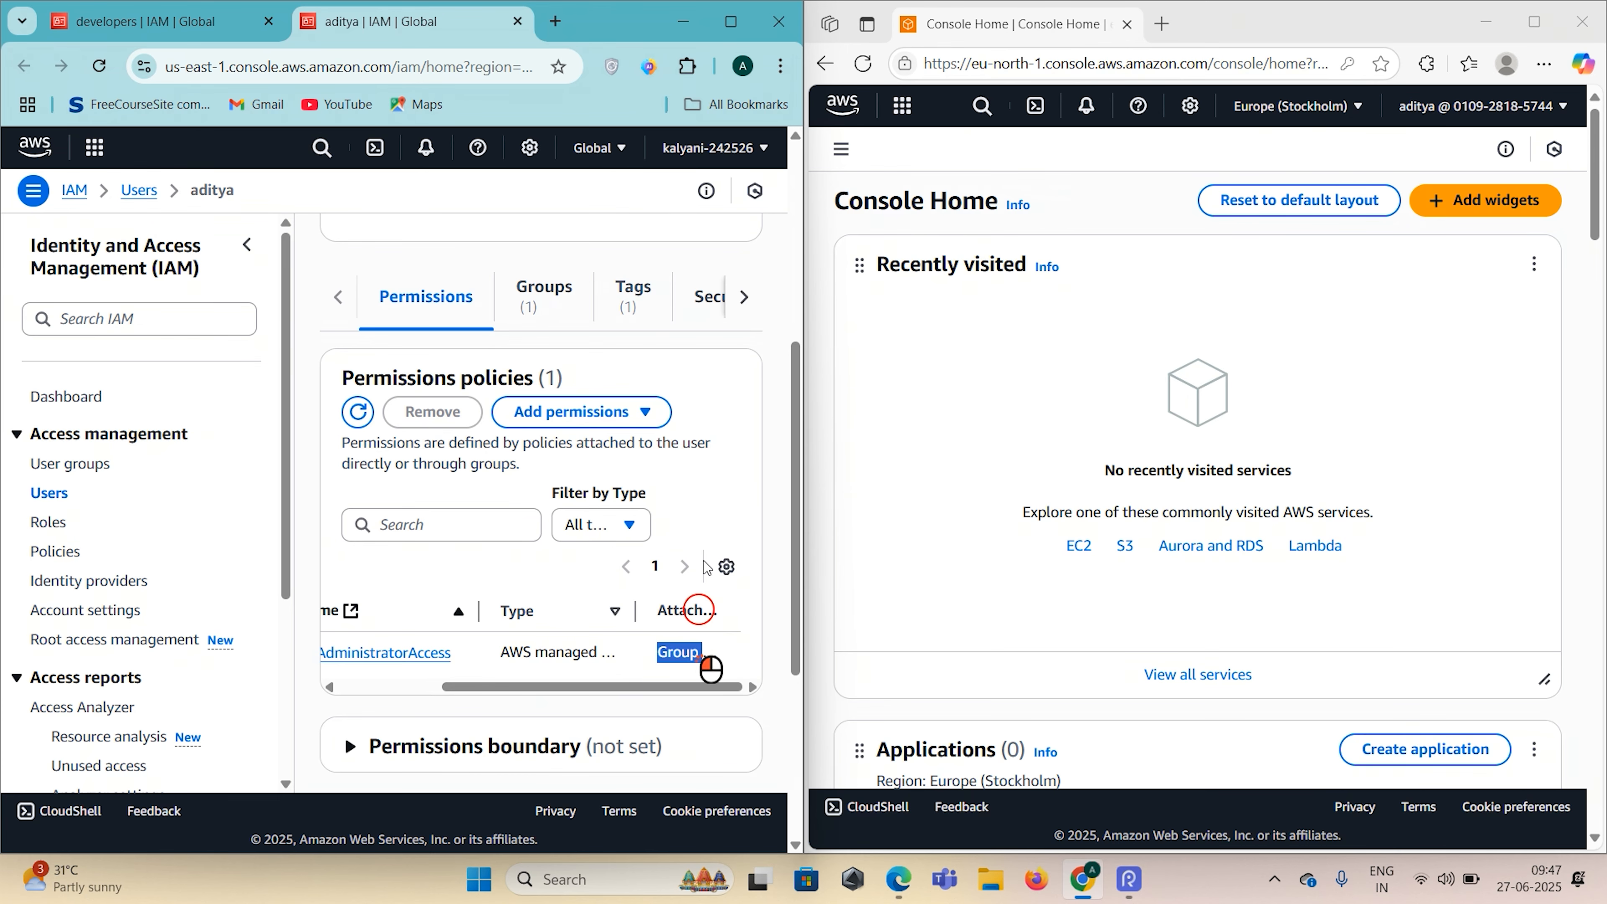
pyautogui.click(734, 25)
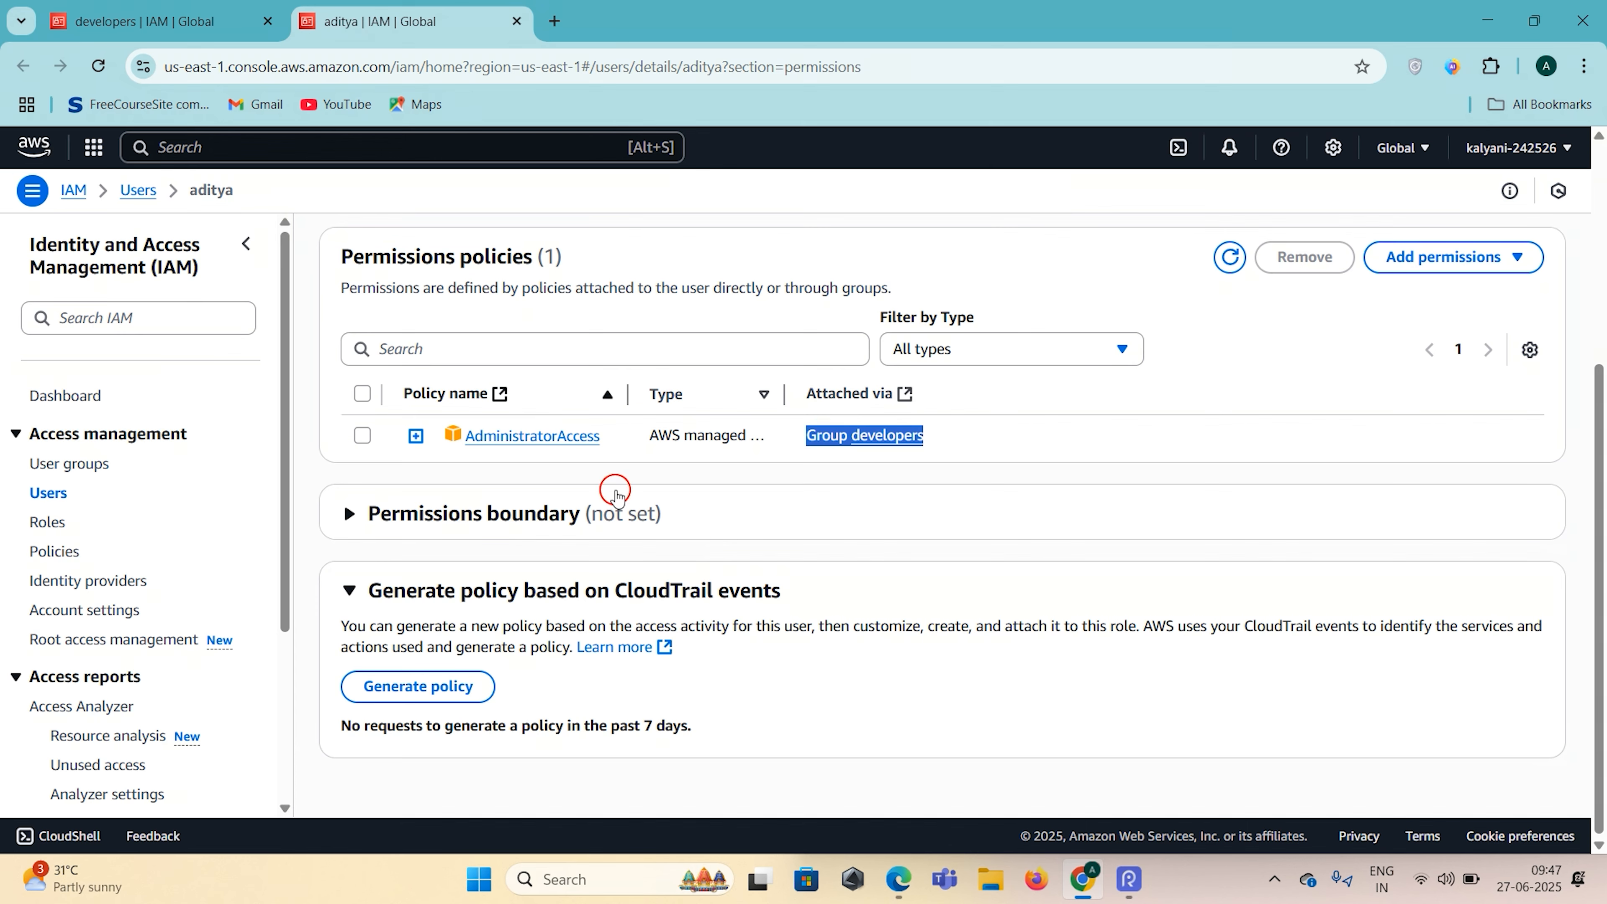
pyautogui.scroll(5, 879, 538)
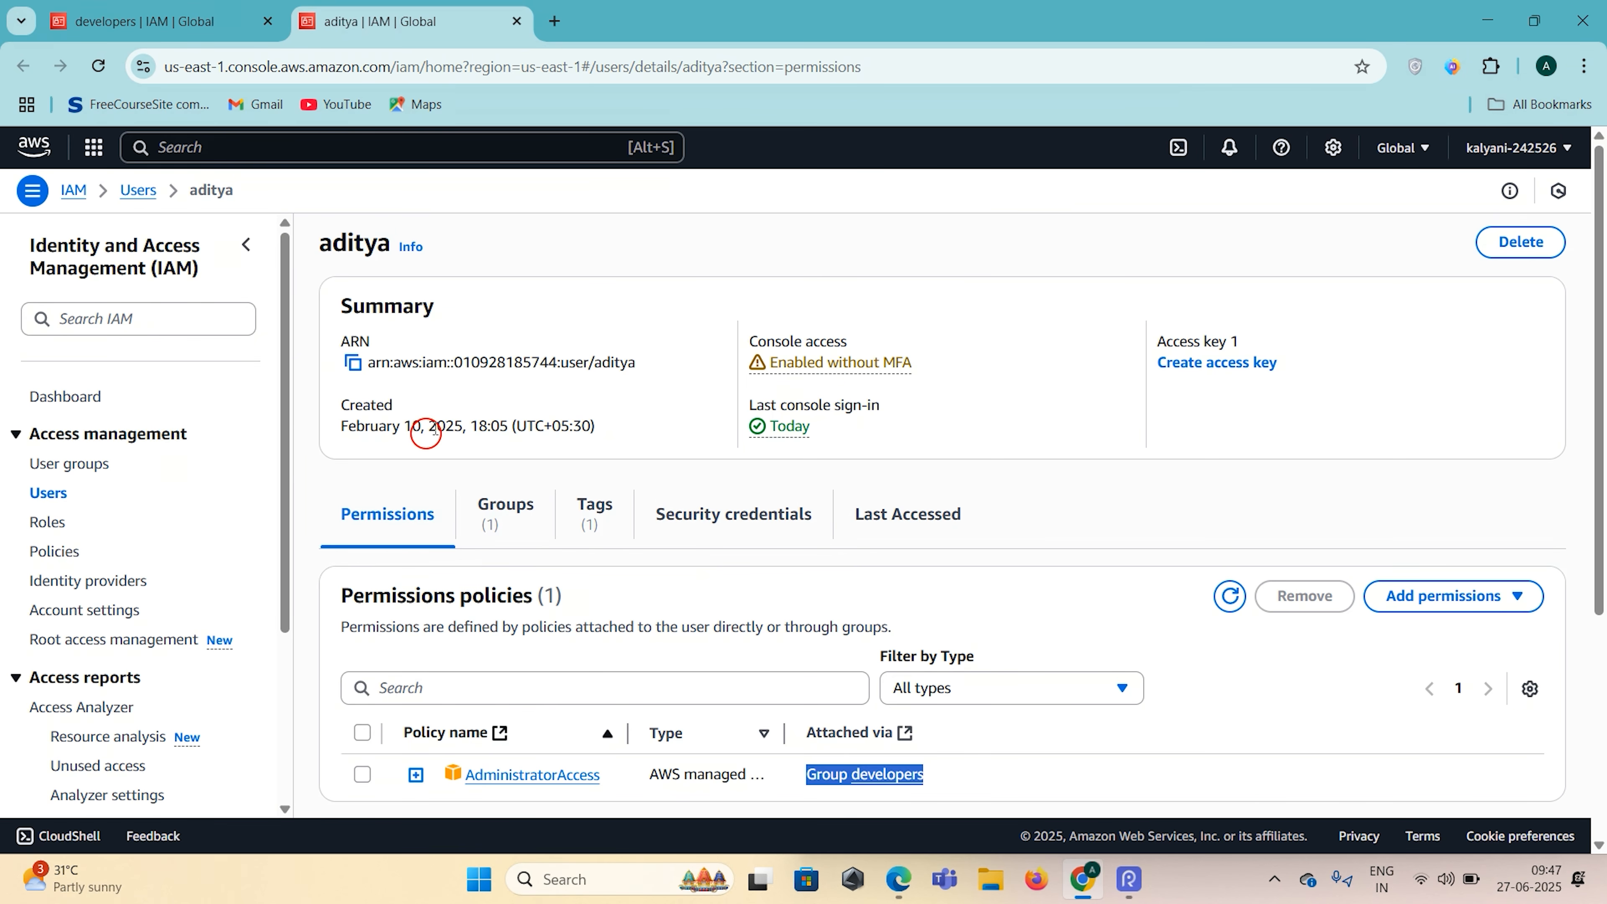
# Step: Tile the IAM user page beside the Edge console window again and review the user's permissions policies
pyautogui.press('super+Left')
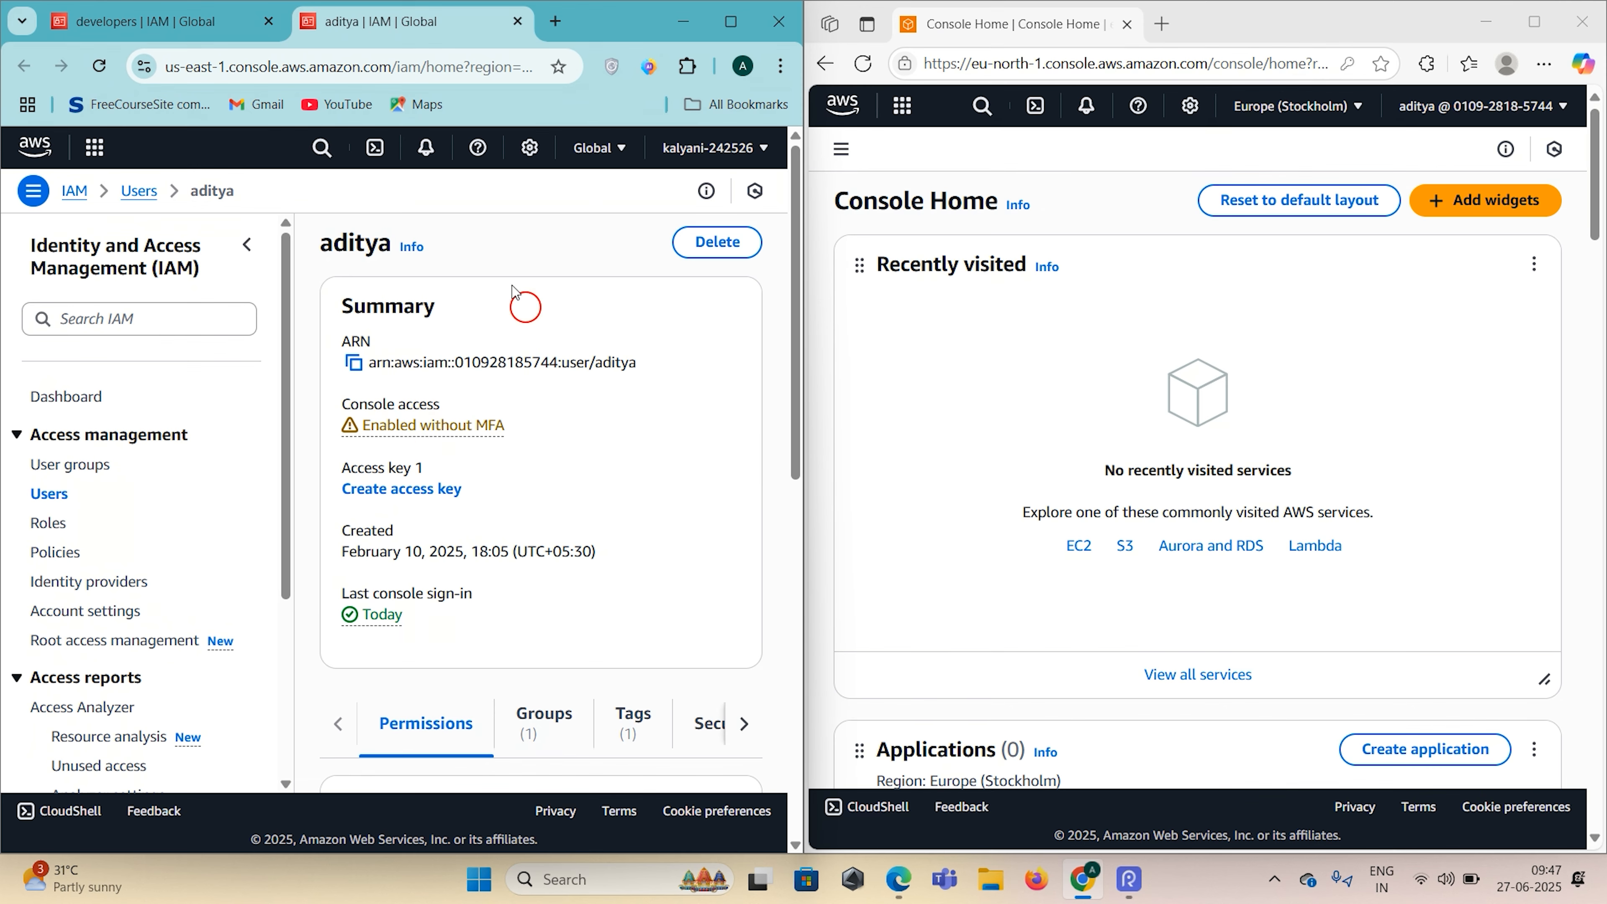
pyautogui.scroll(-3, 506, 633)
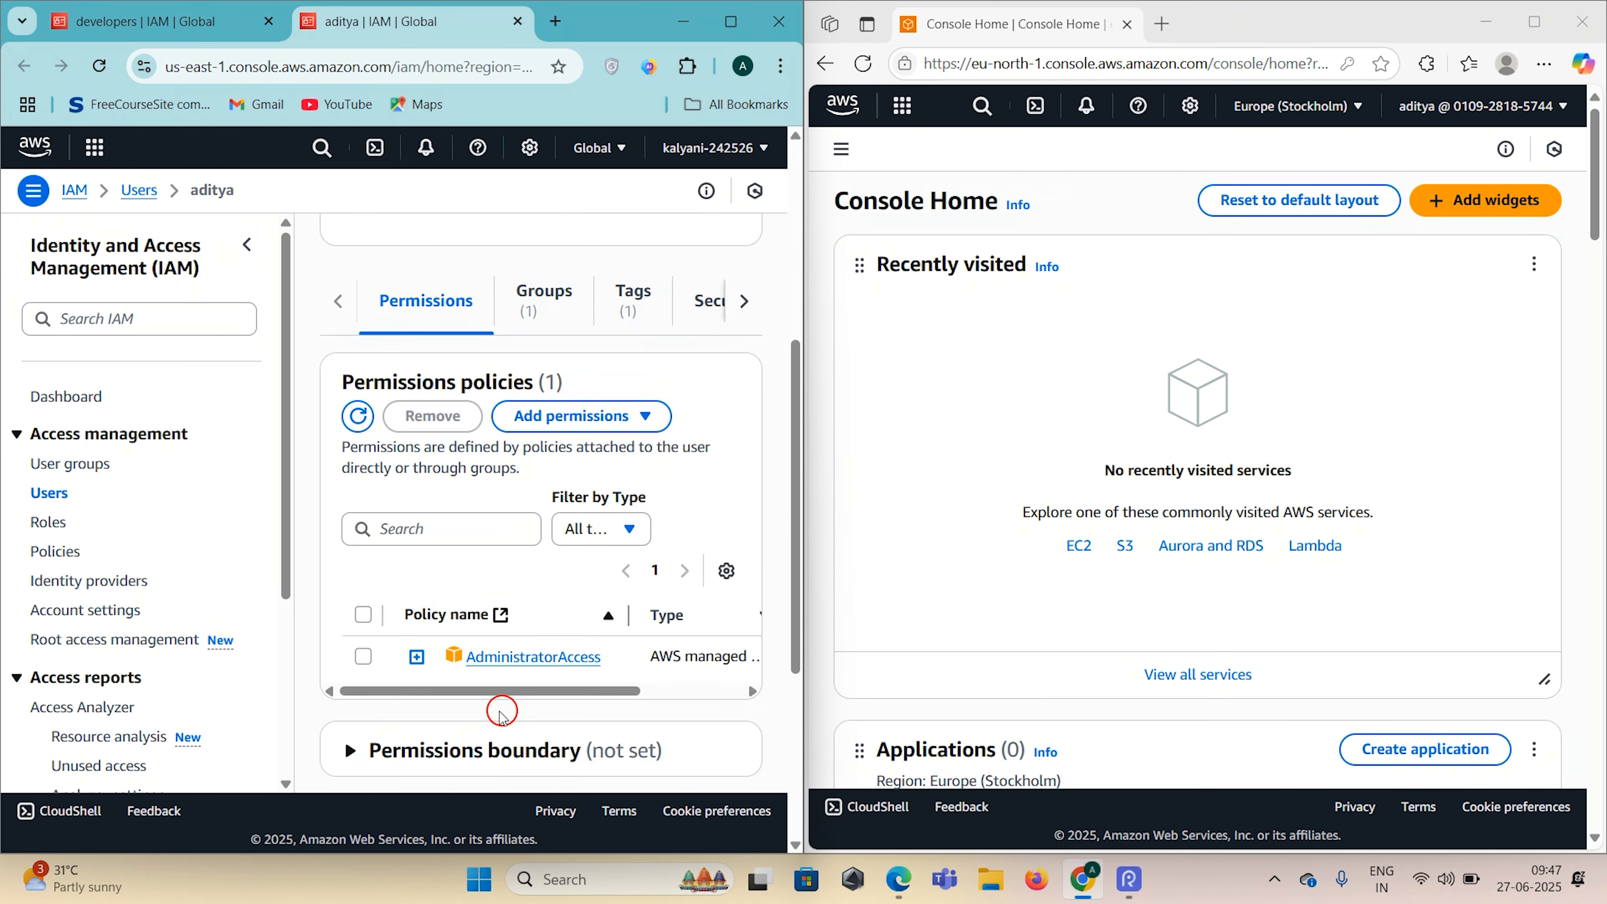
pyautogui.scroll(2, 589, 671)
pyautogui.scroll(4, 616, 677)
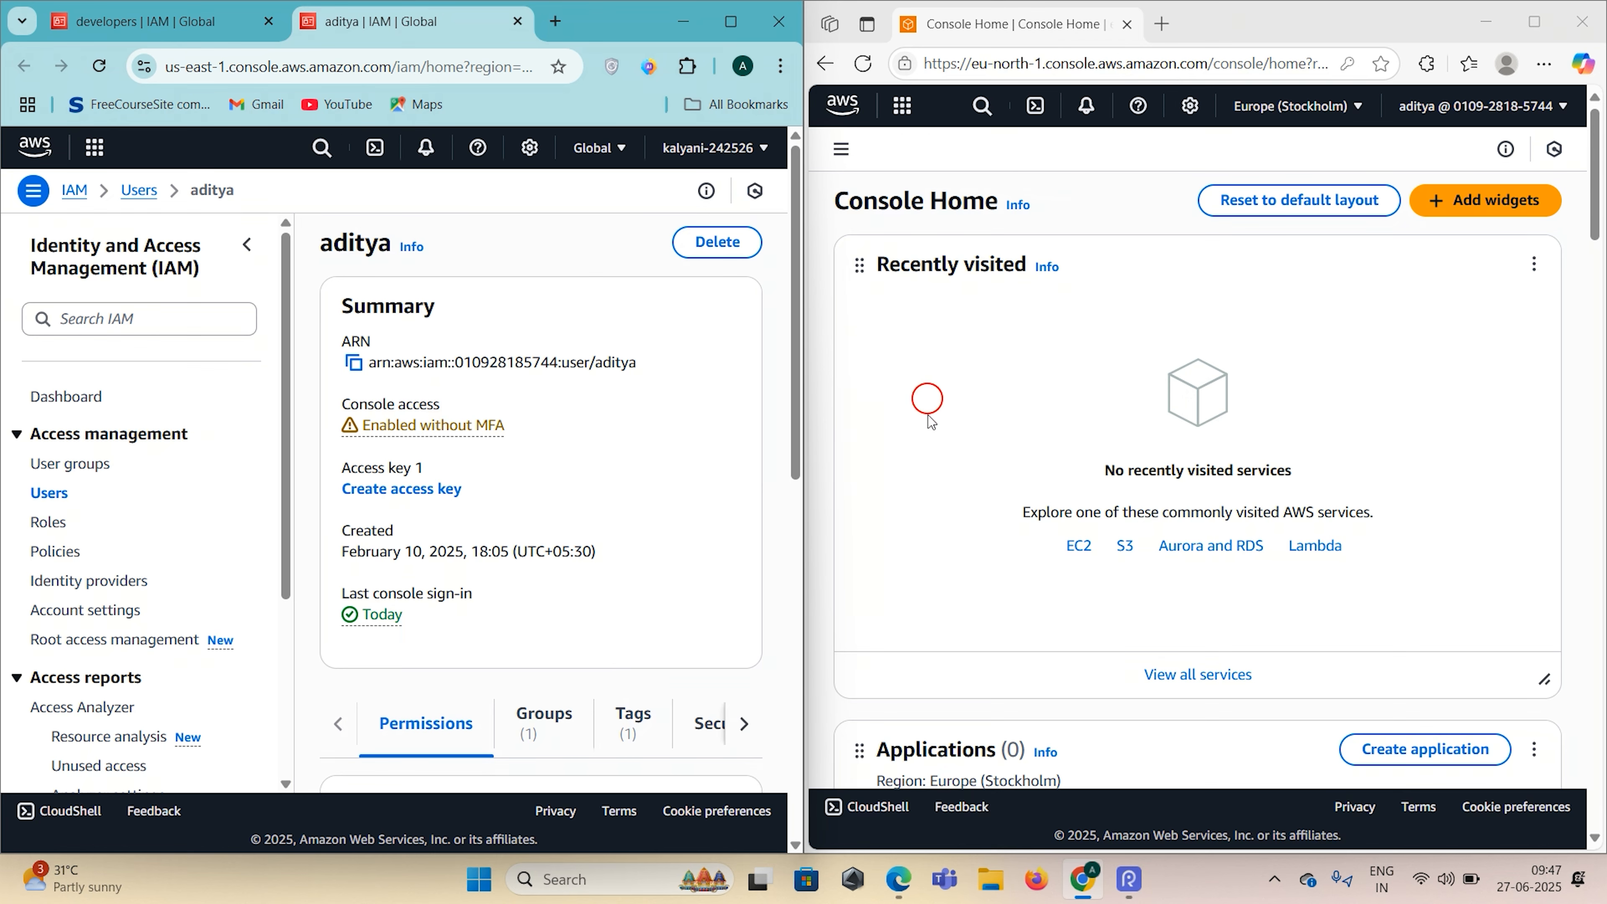
# Step: In the Edge console session, search the services for IAM and open it
pyautogui.scroll(-5, 513, 581)
pyautogui.click(990, 116)
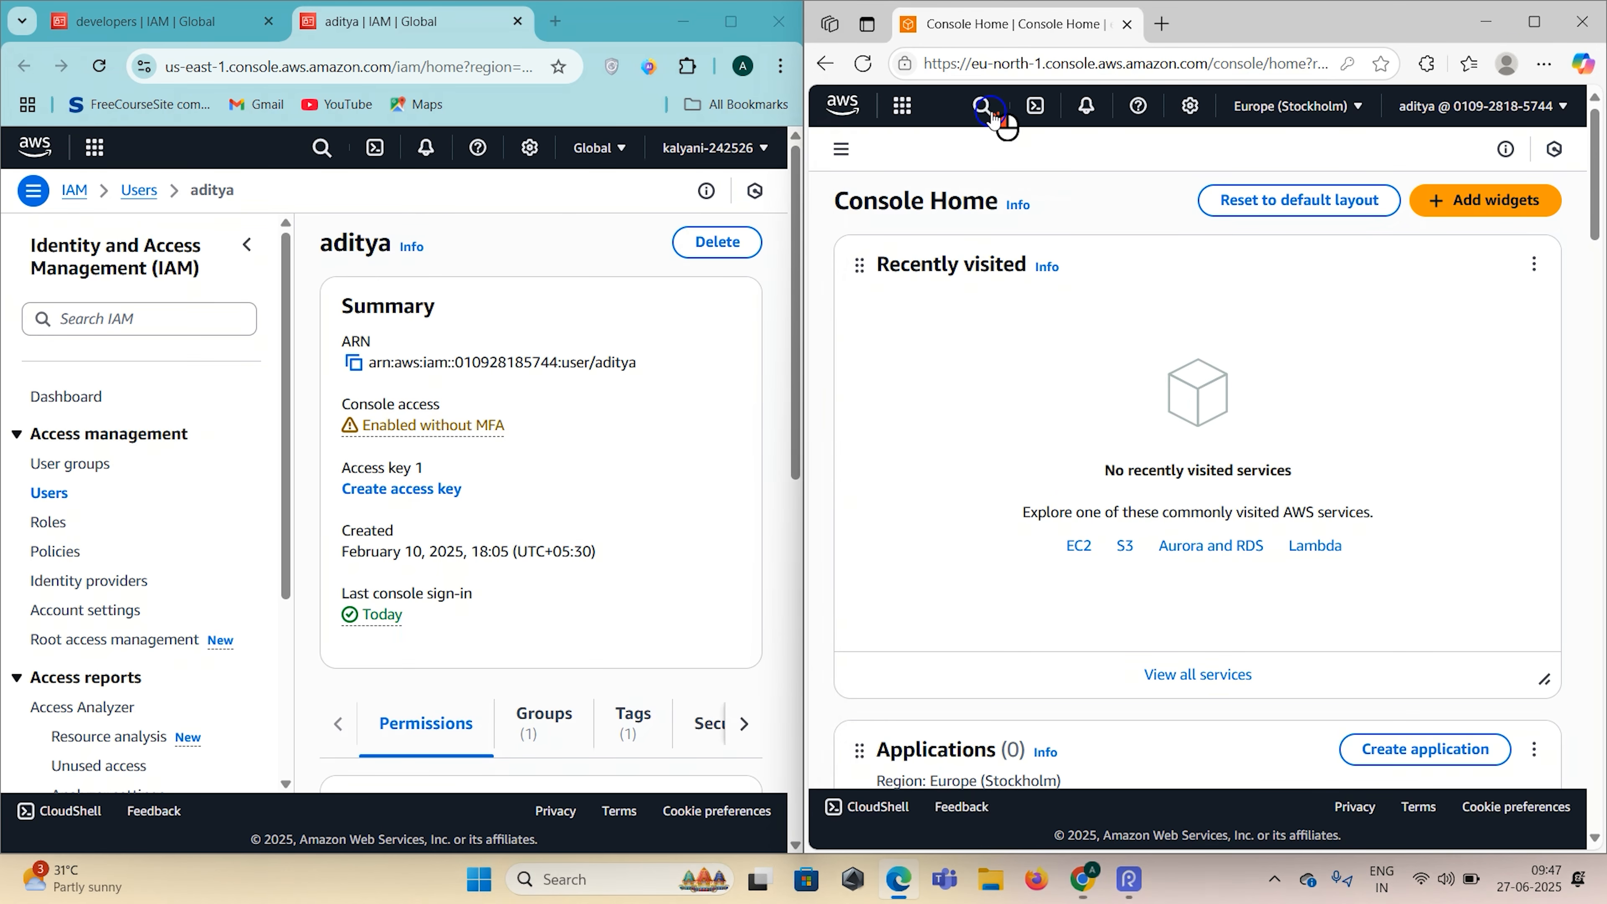
pyautogui.write('IAM')
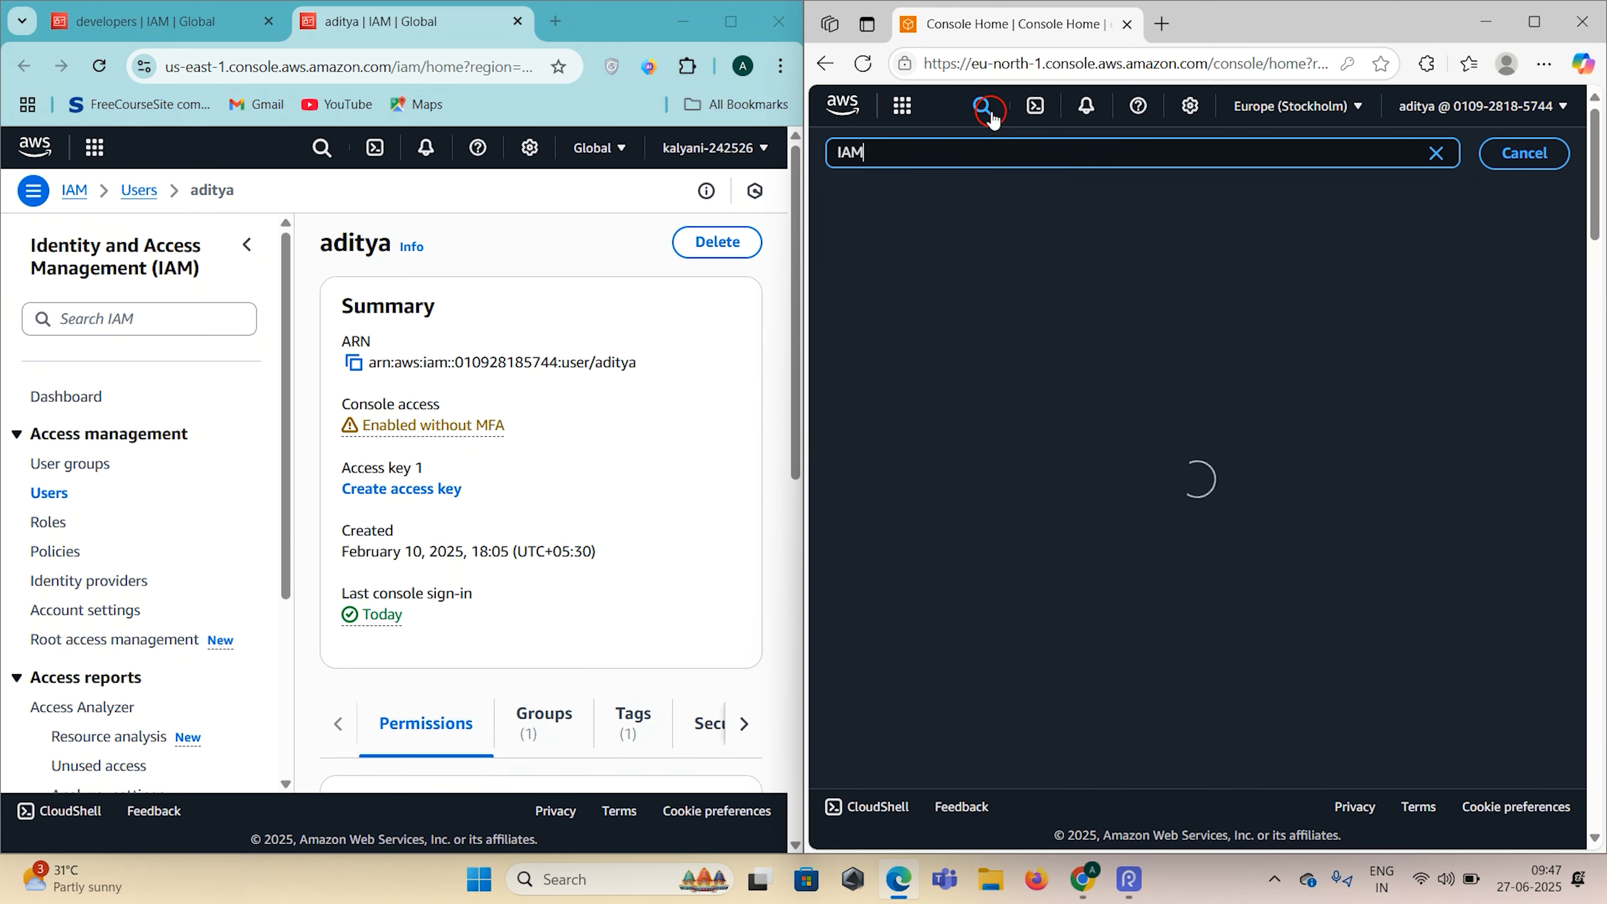
pyautogui.click(894, 305)
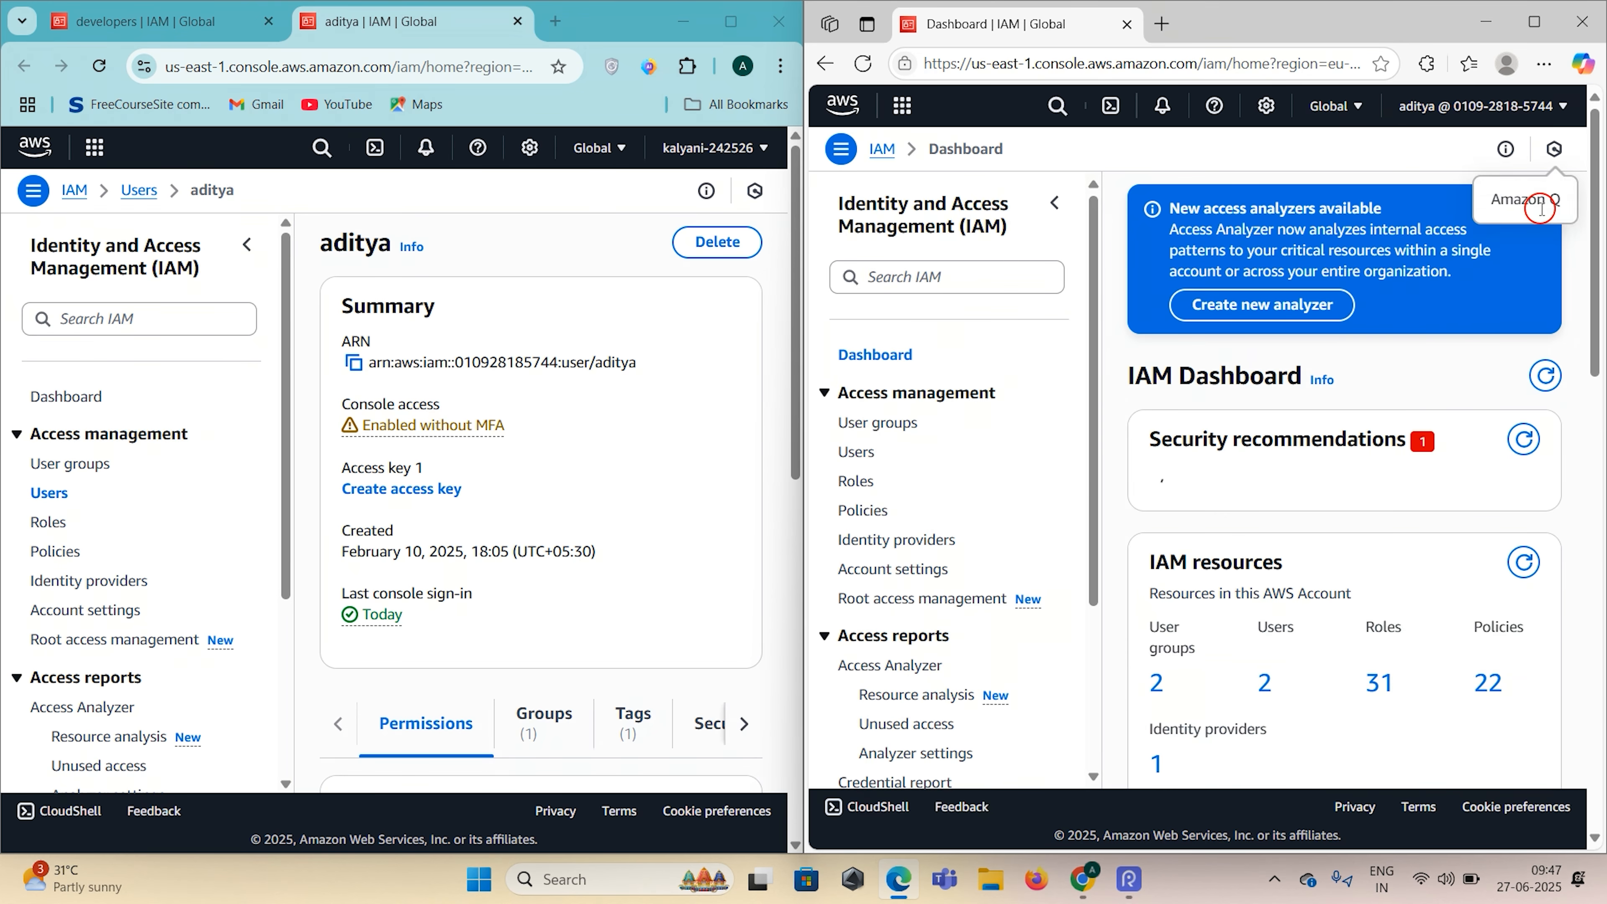
# Step: Review the IAM dashboard's resources and account details, and open the list of IAM users
pyautogui.scroll(-5, 1441, 437)
pyautogui.scroll(-2, 1441, 441)
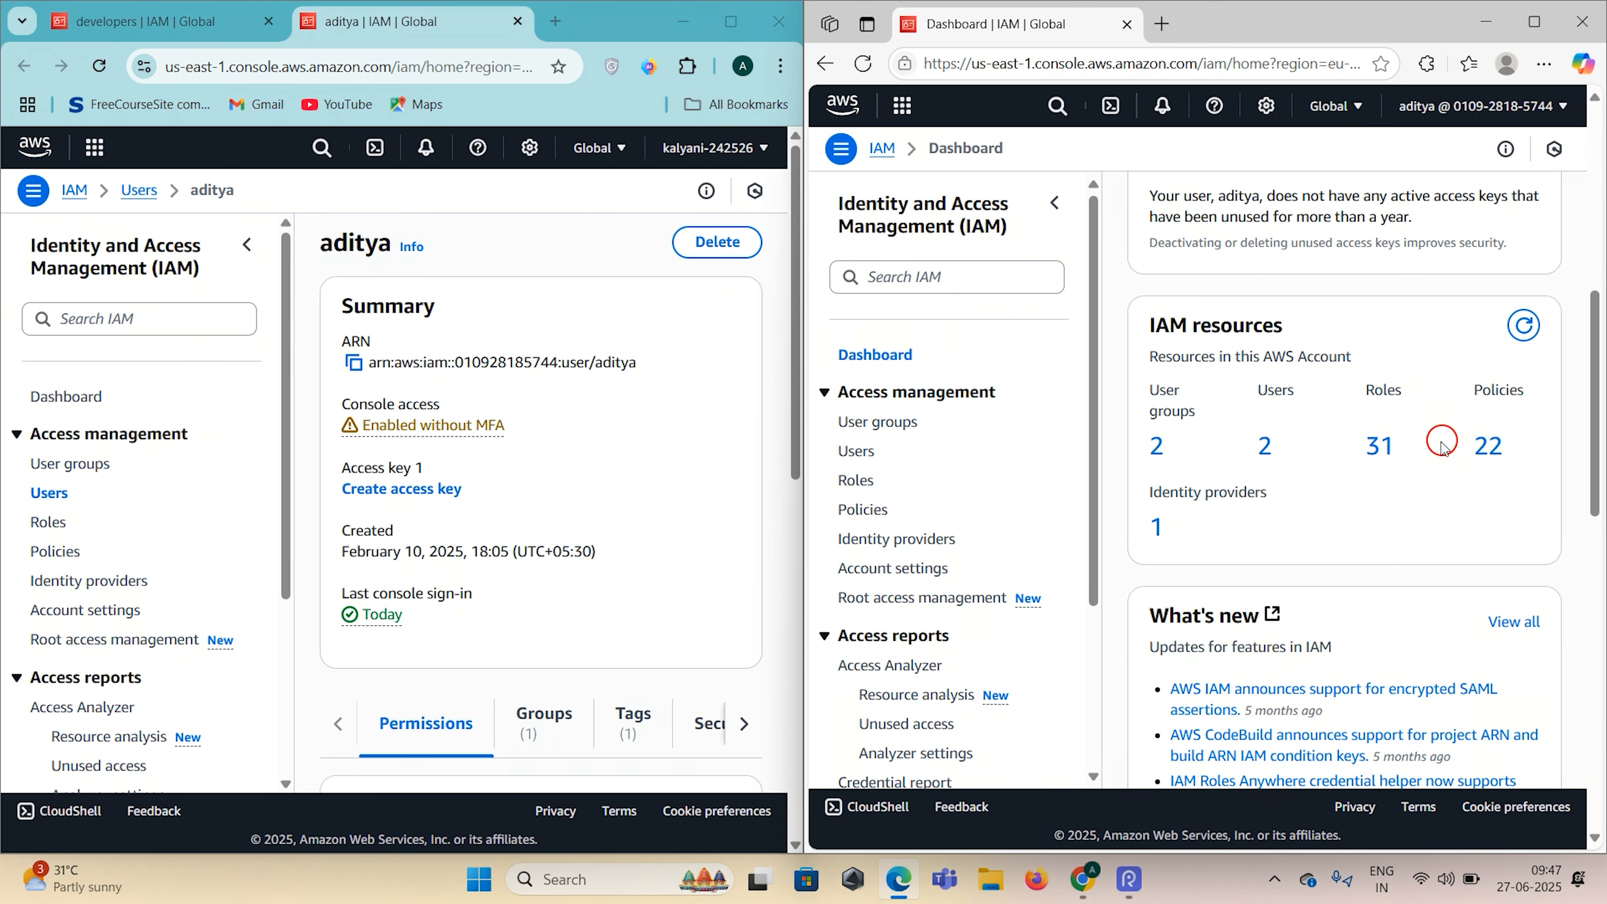
pyautogui.scroll(-3, 1234, 523)
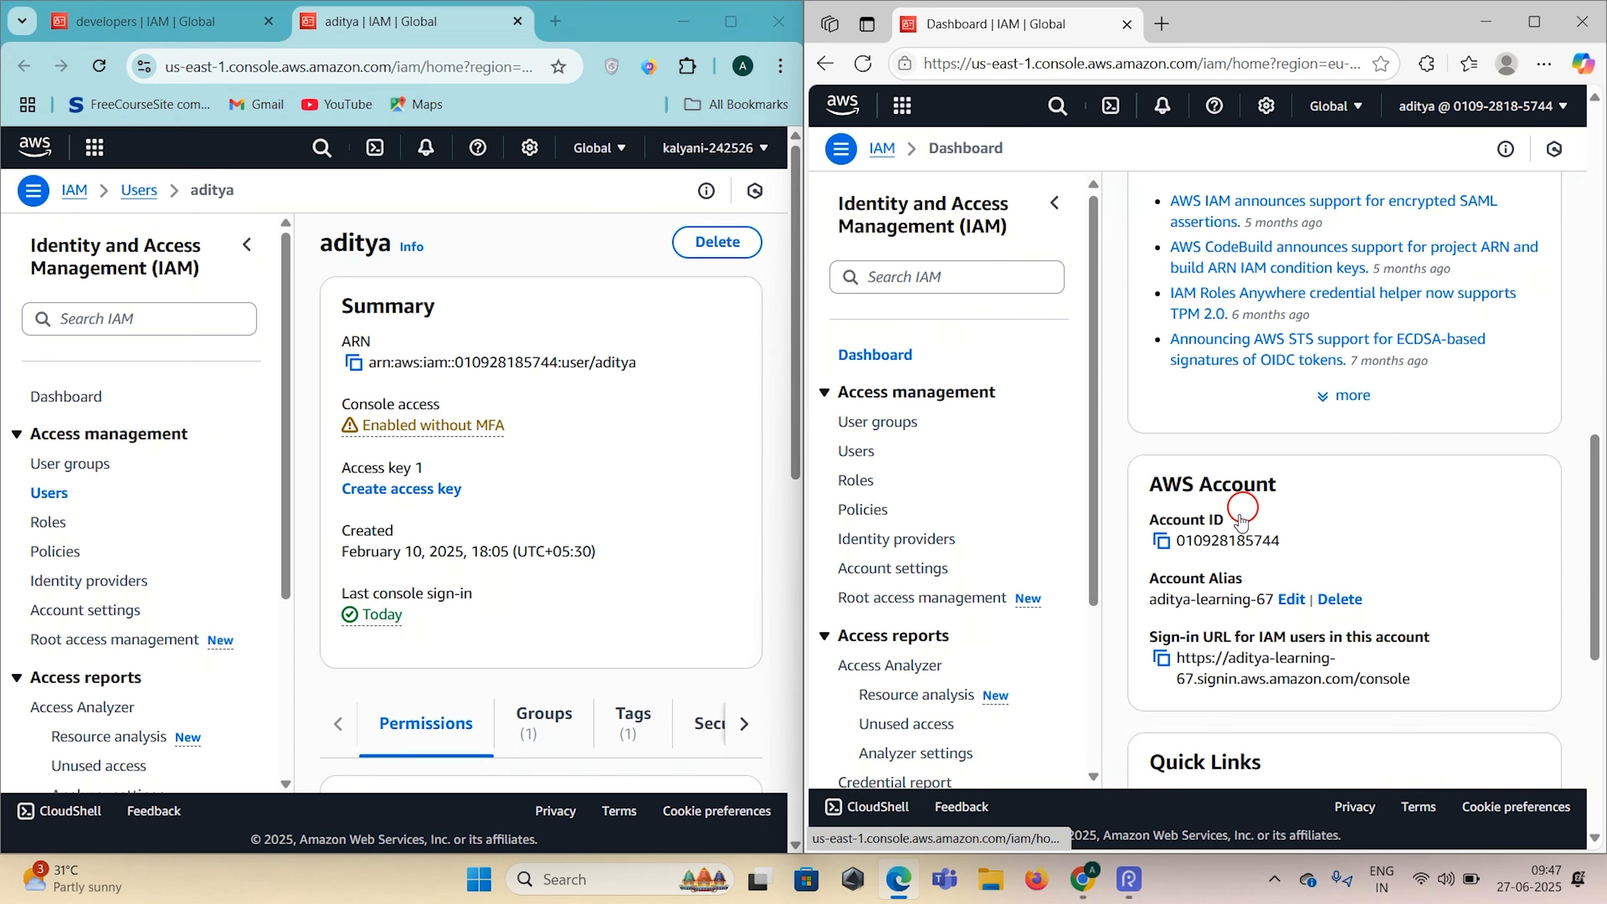
pyautogui.scroll(15, 1237, 506)
pyautogui.click(864, 443)
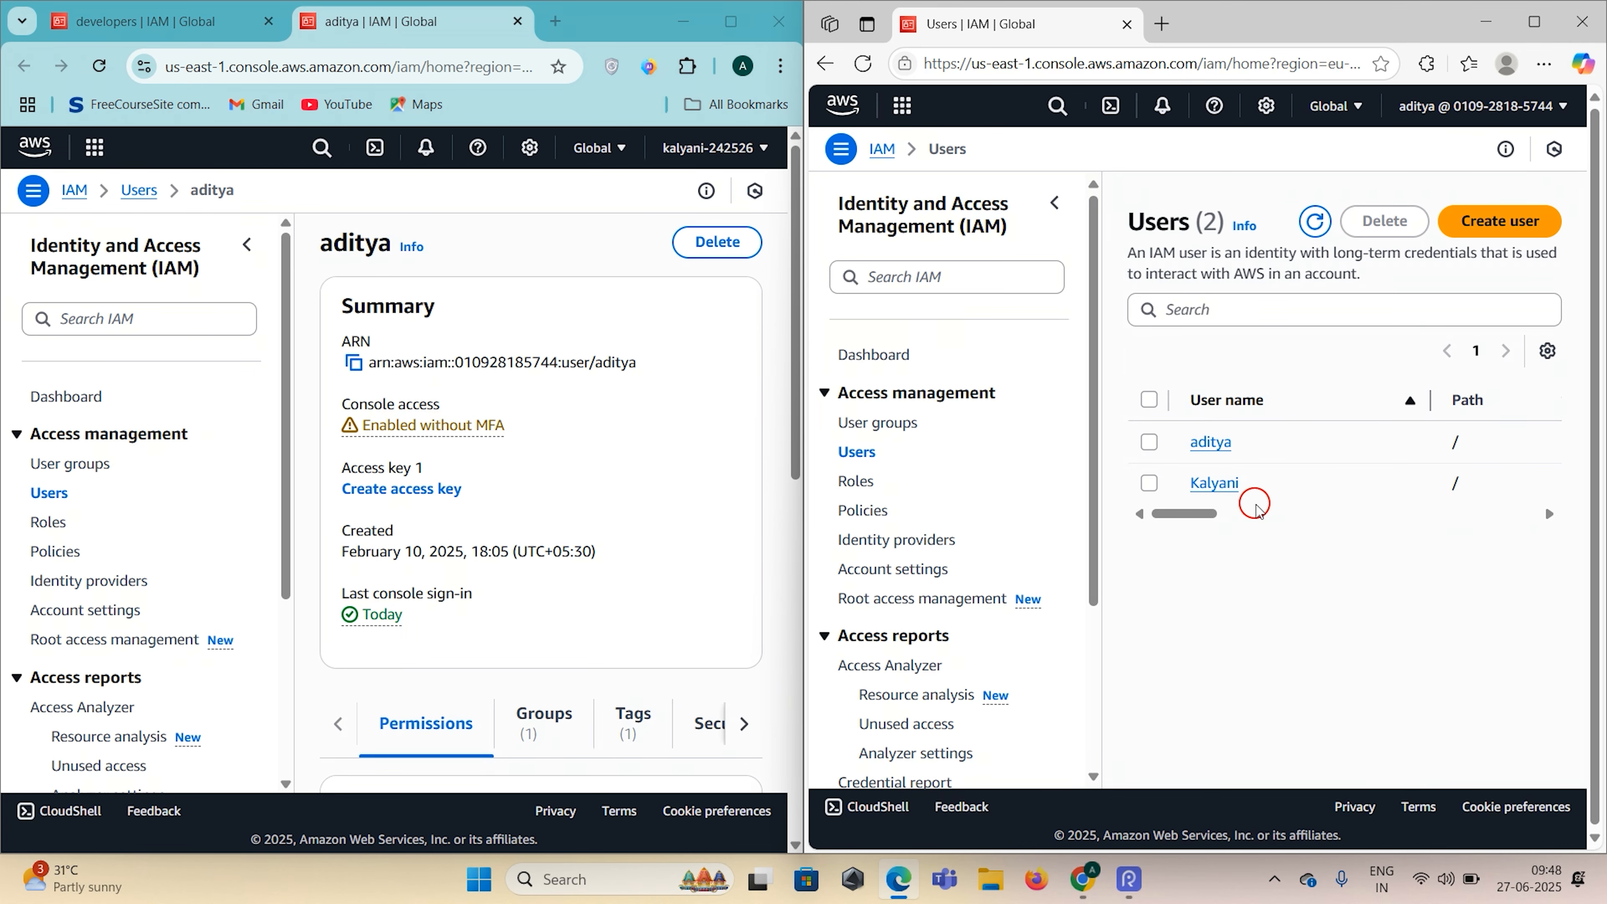
# Step: In the Chrome session, remove the user's AdministratorAccess policy by removing the user from the developers group
pyautogui.scroll(-5, 629, 500)
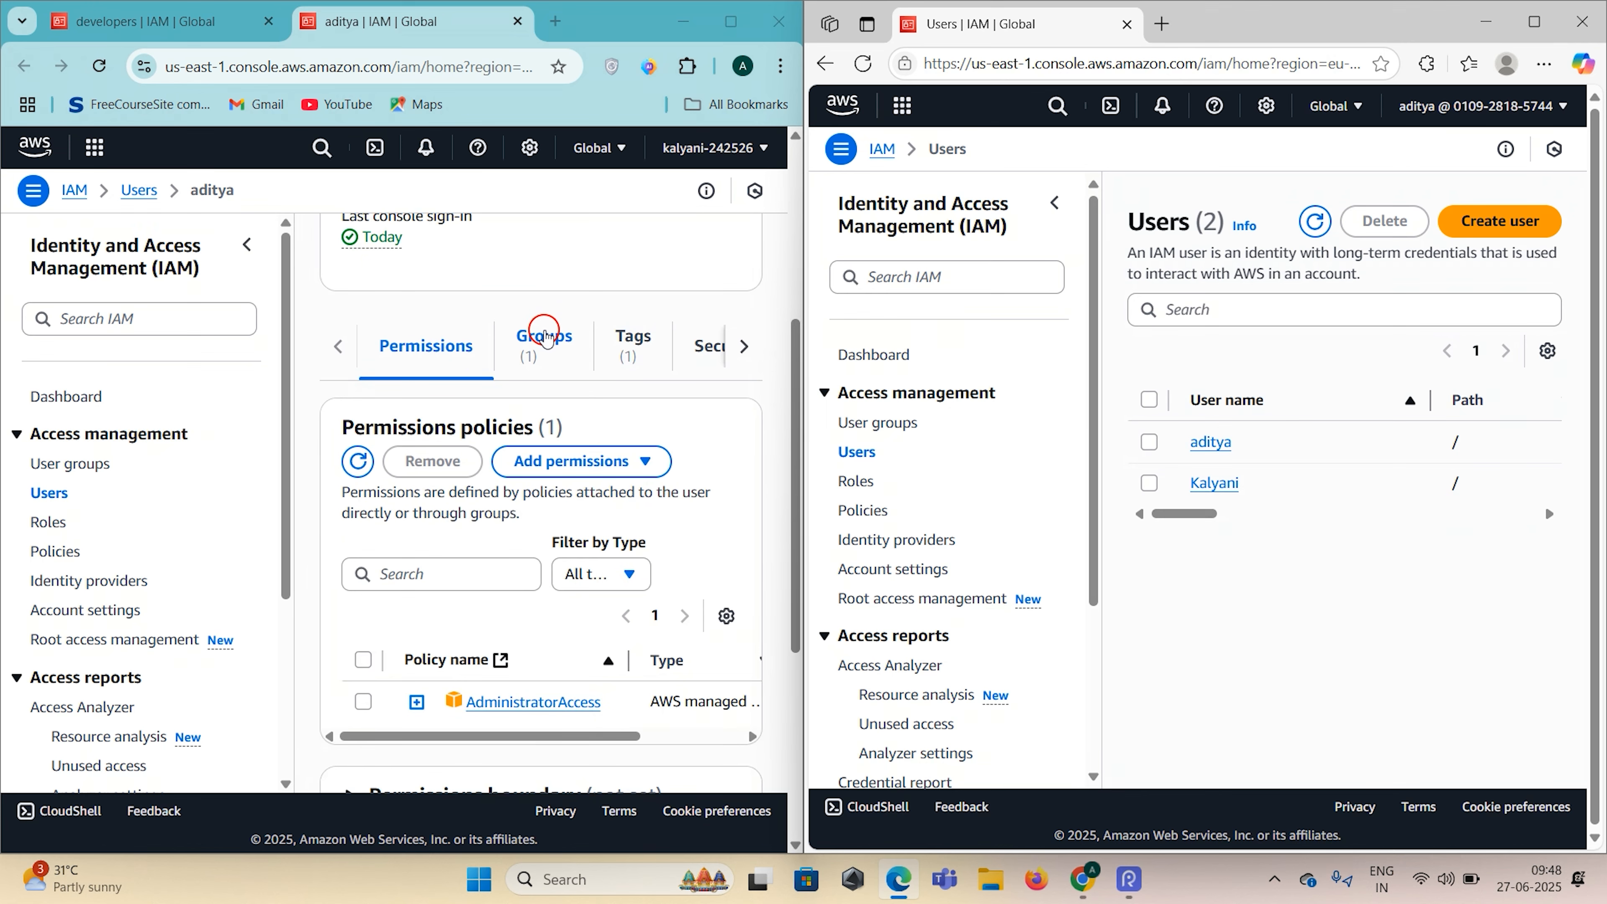
pyautogui.click(361, 703)
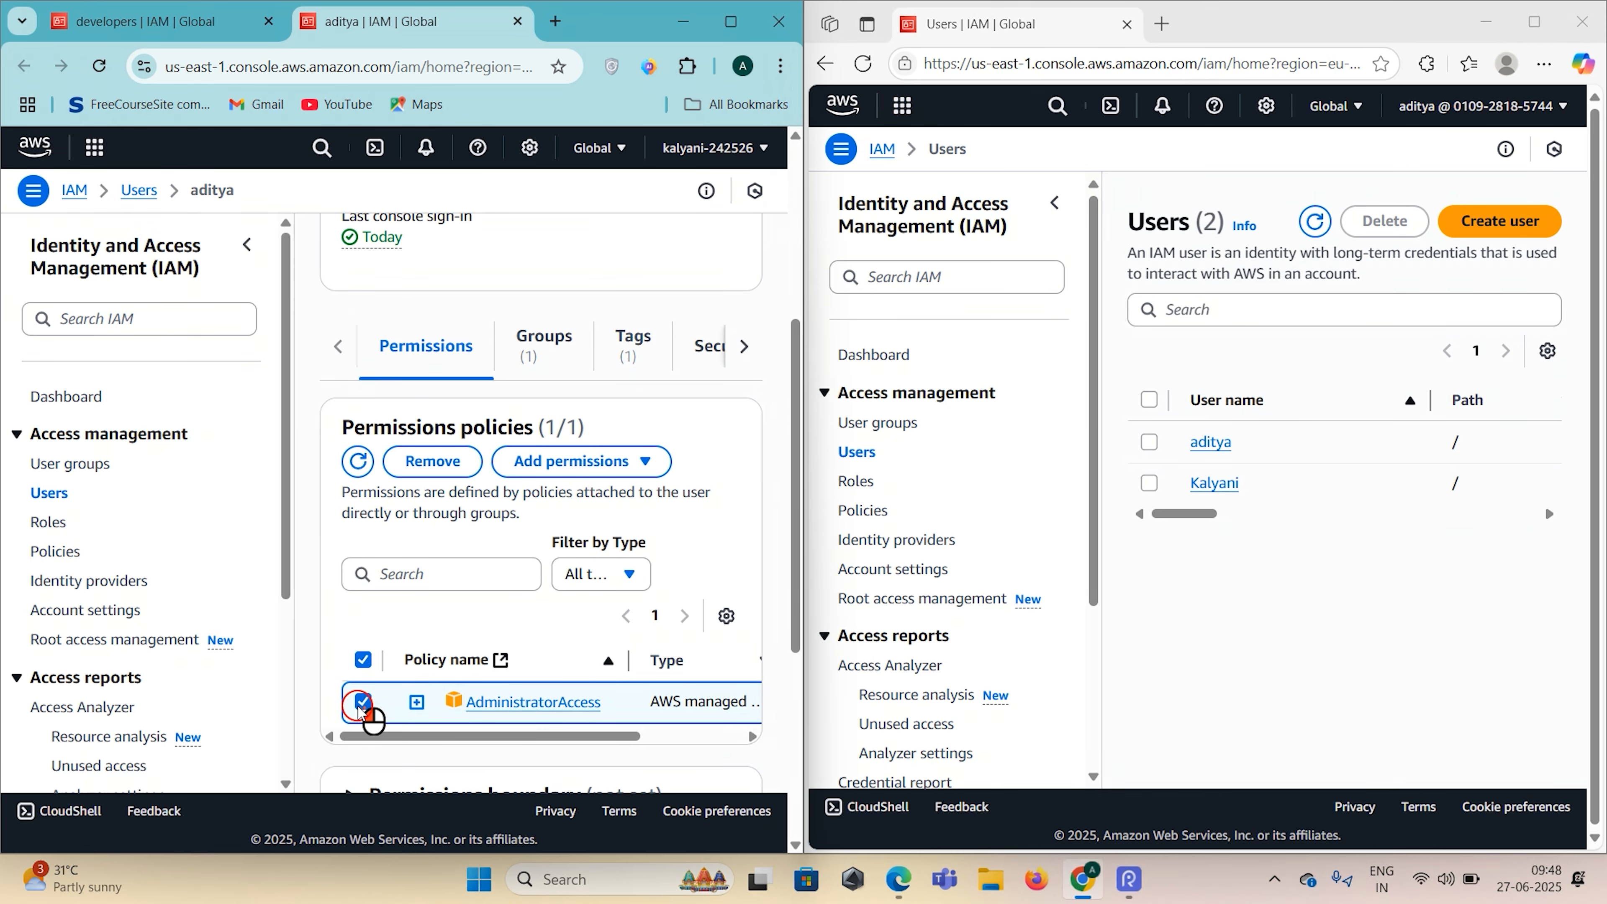
pyautogui.click(438, 463)
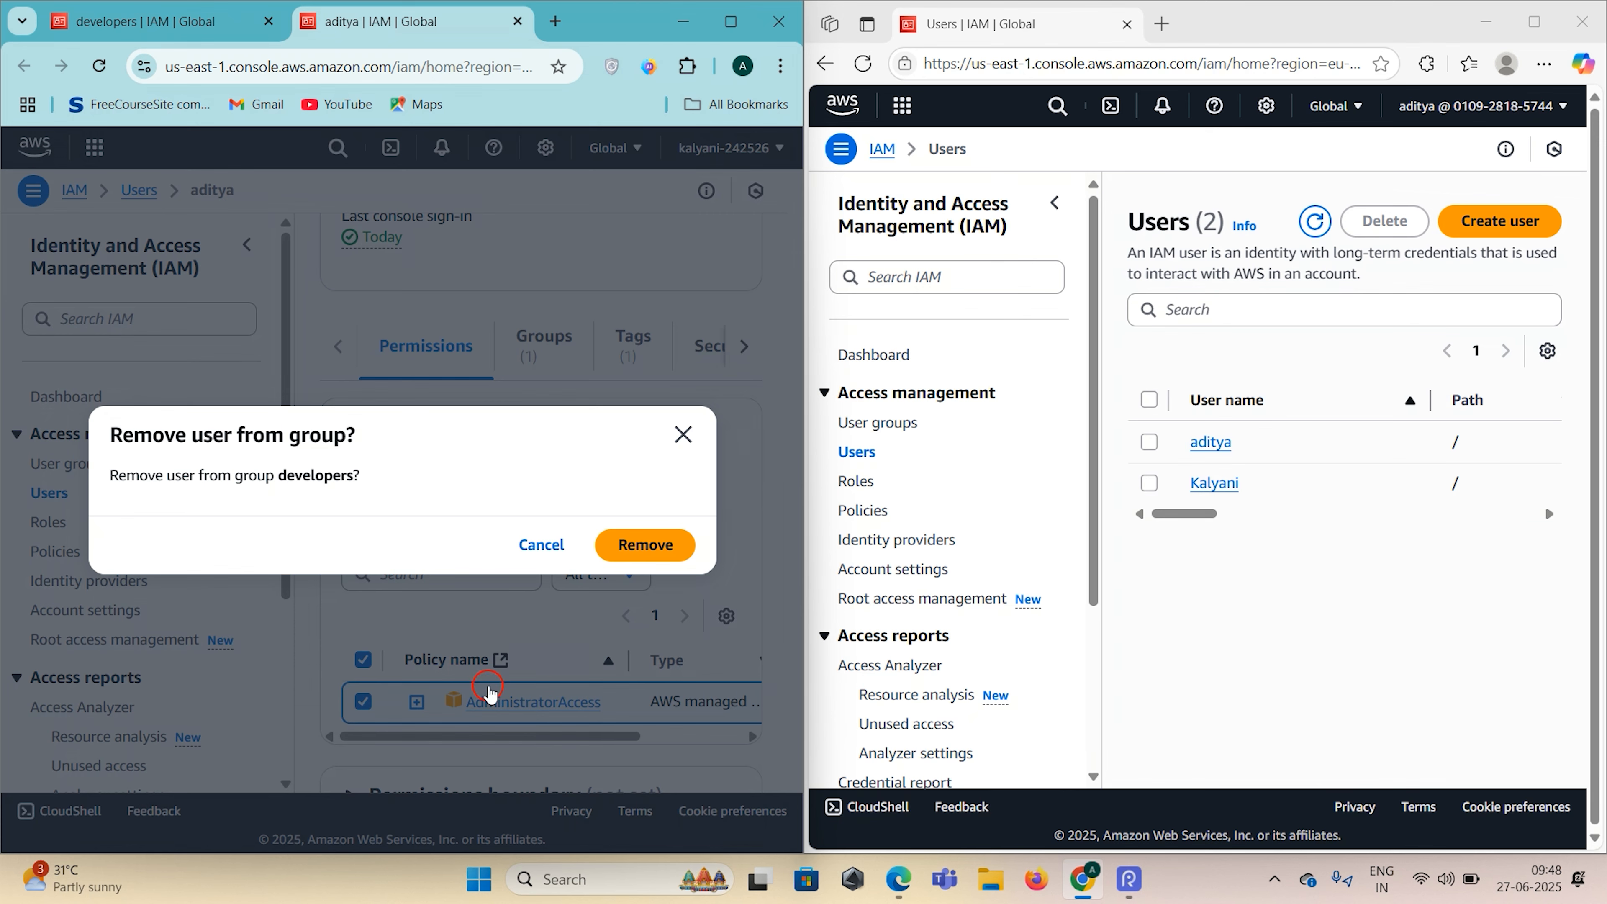
pyautogui.click(645, 545)
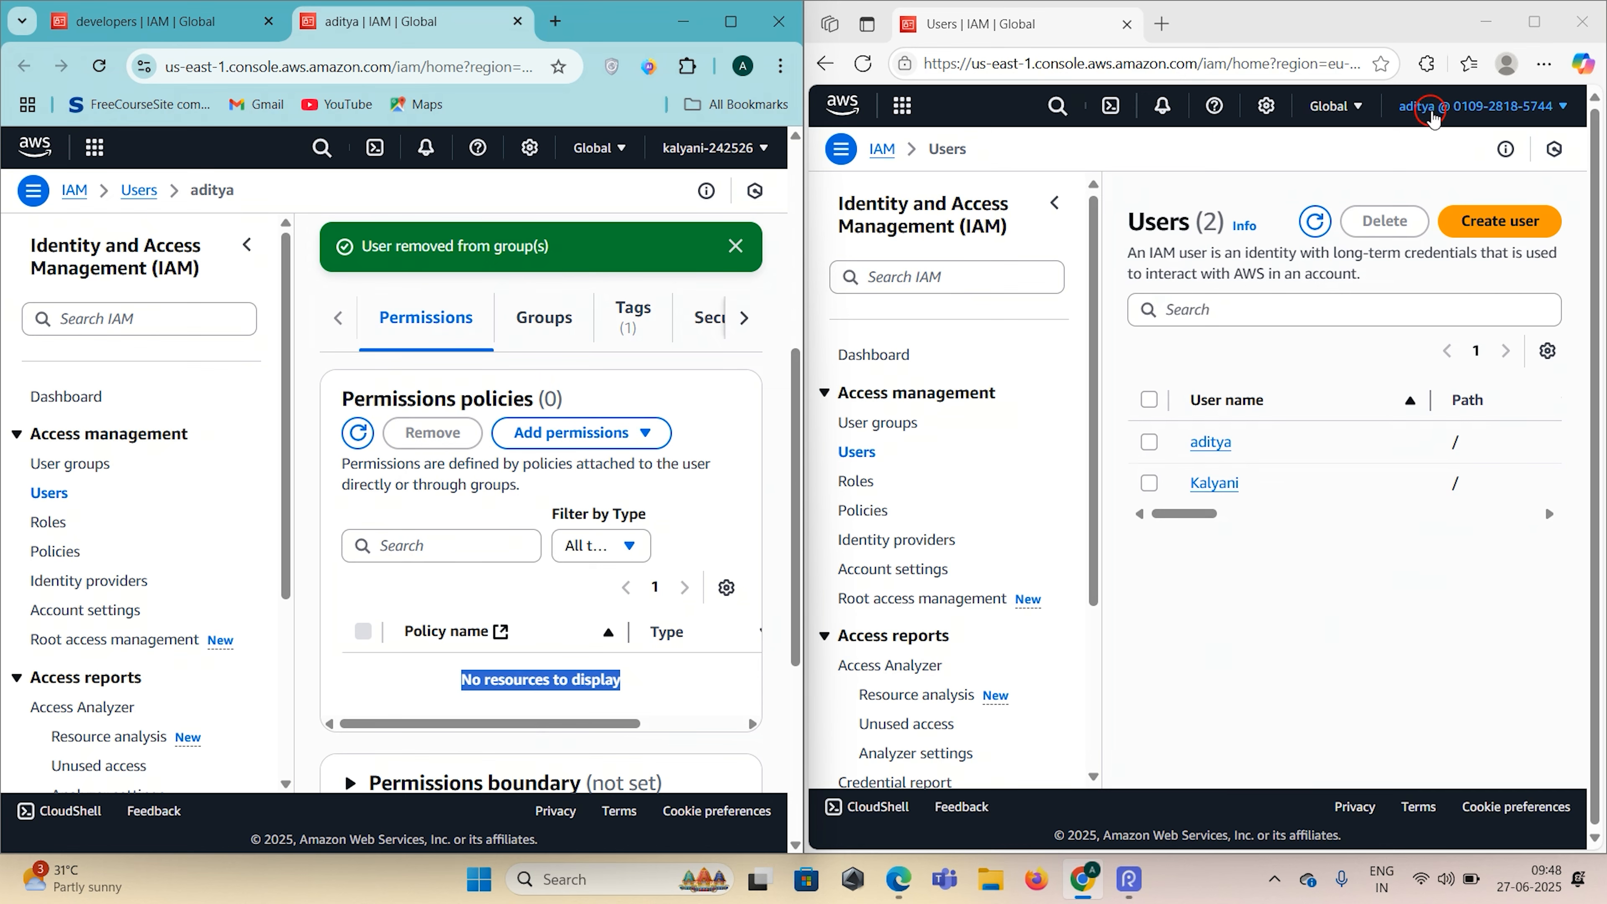
# Step: Reload the Users list in the Edge session and examine whether the user can still list IAM users
pyautogui.click(1312, 564)
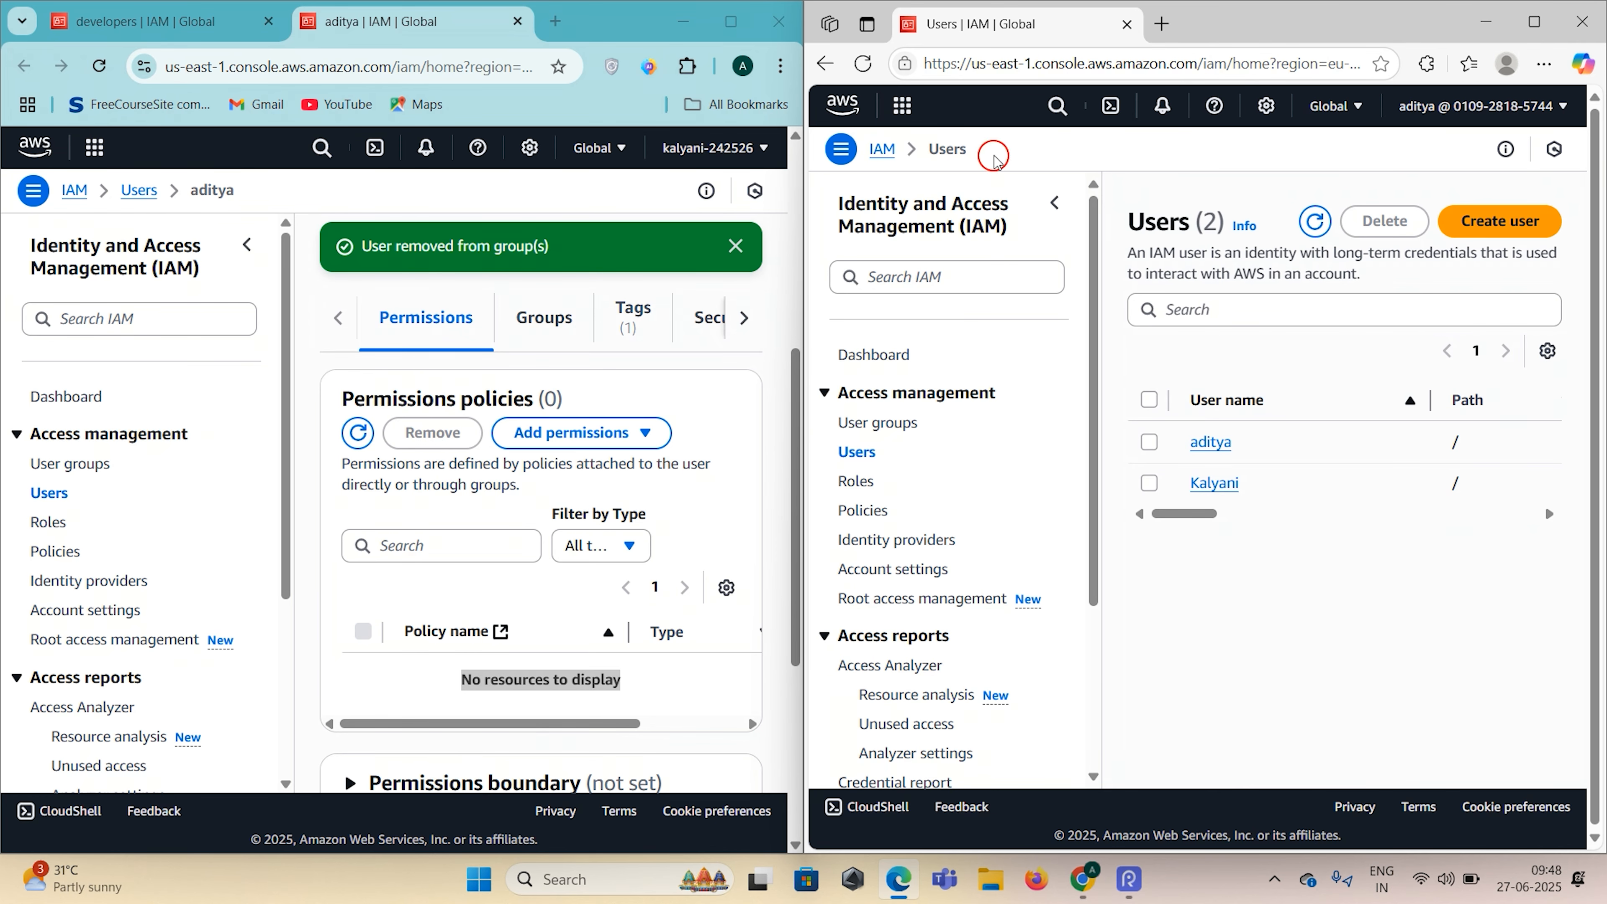
pyautogui.click(861, 62)
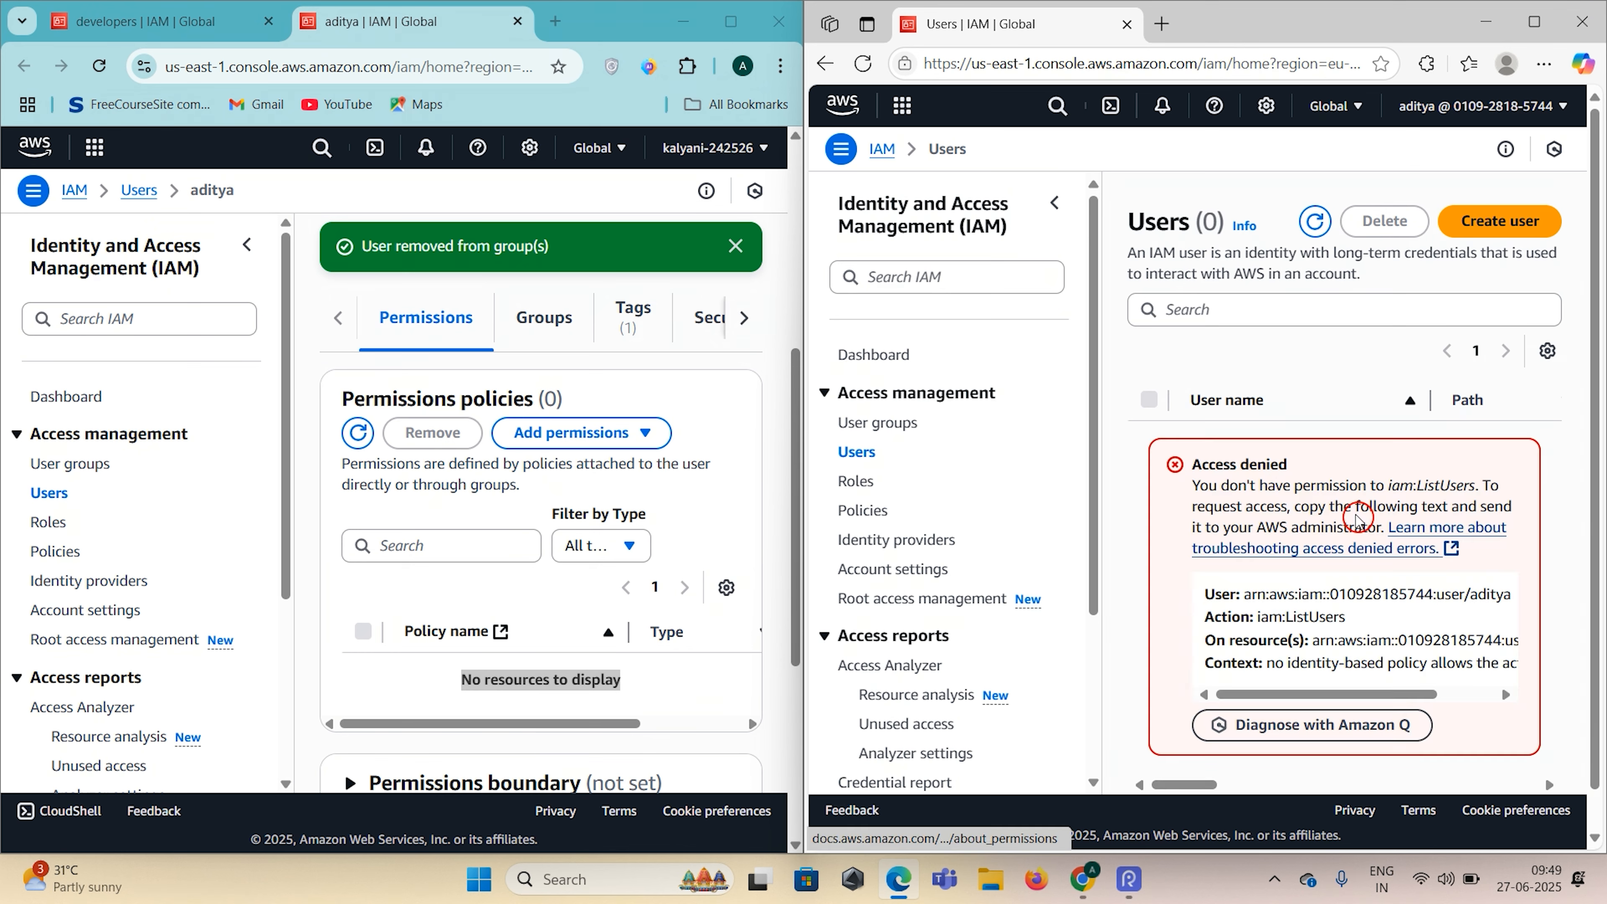
pyautogui.tripleClick(1307, 472)
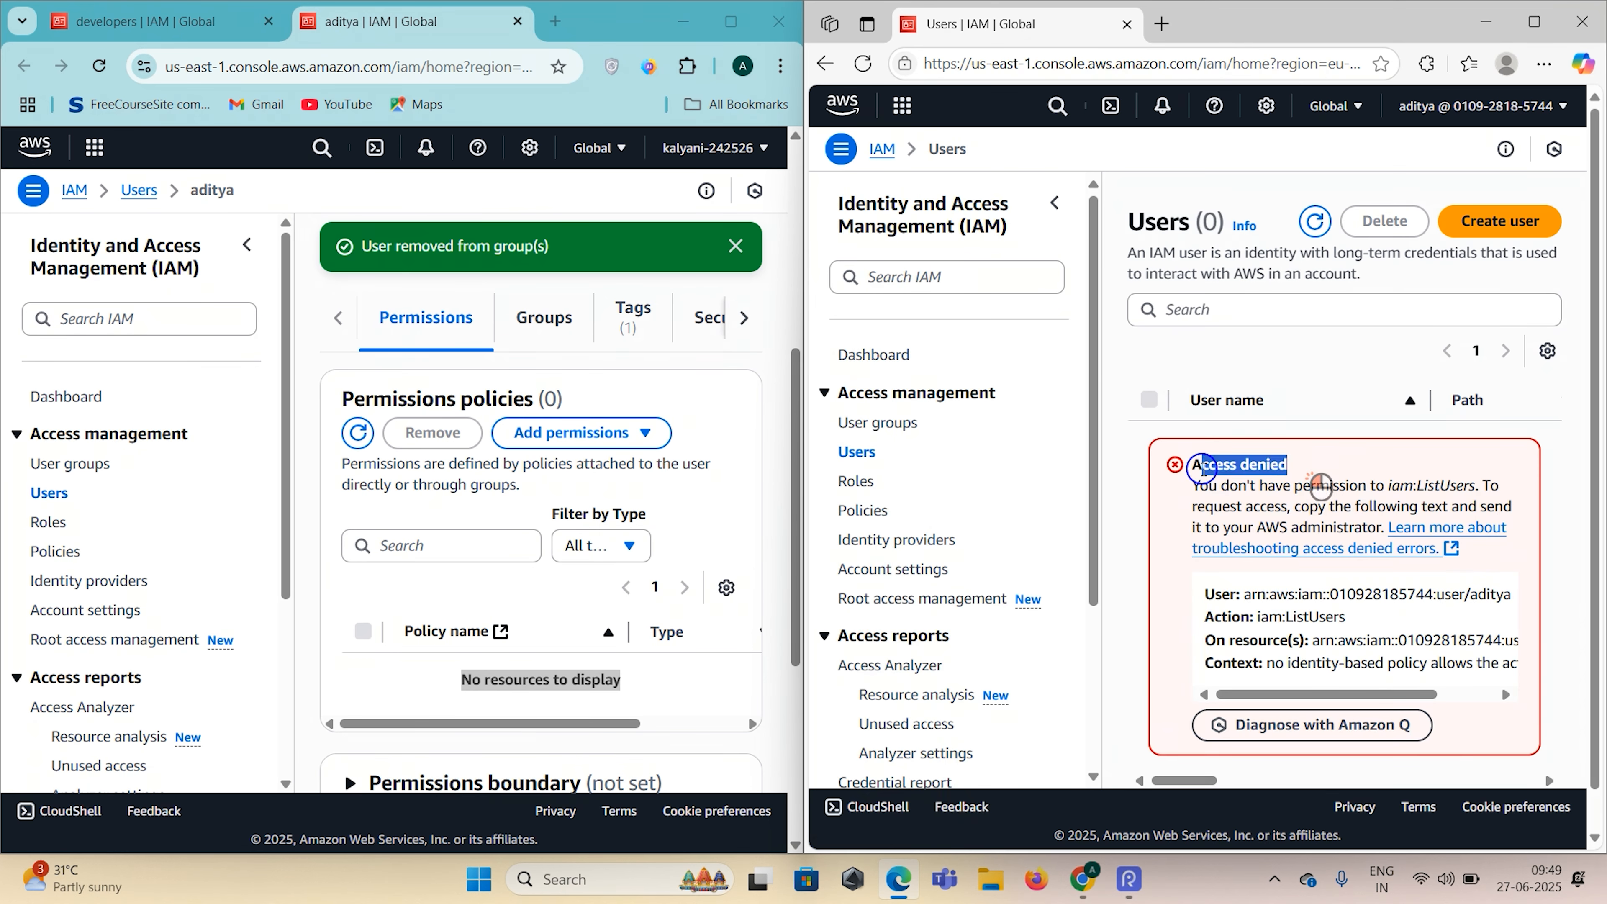
pyautogui.click(1394, 486)
pyautogui.scroll(-1, 1393, 486)
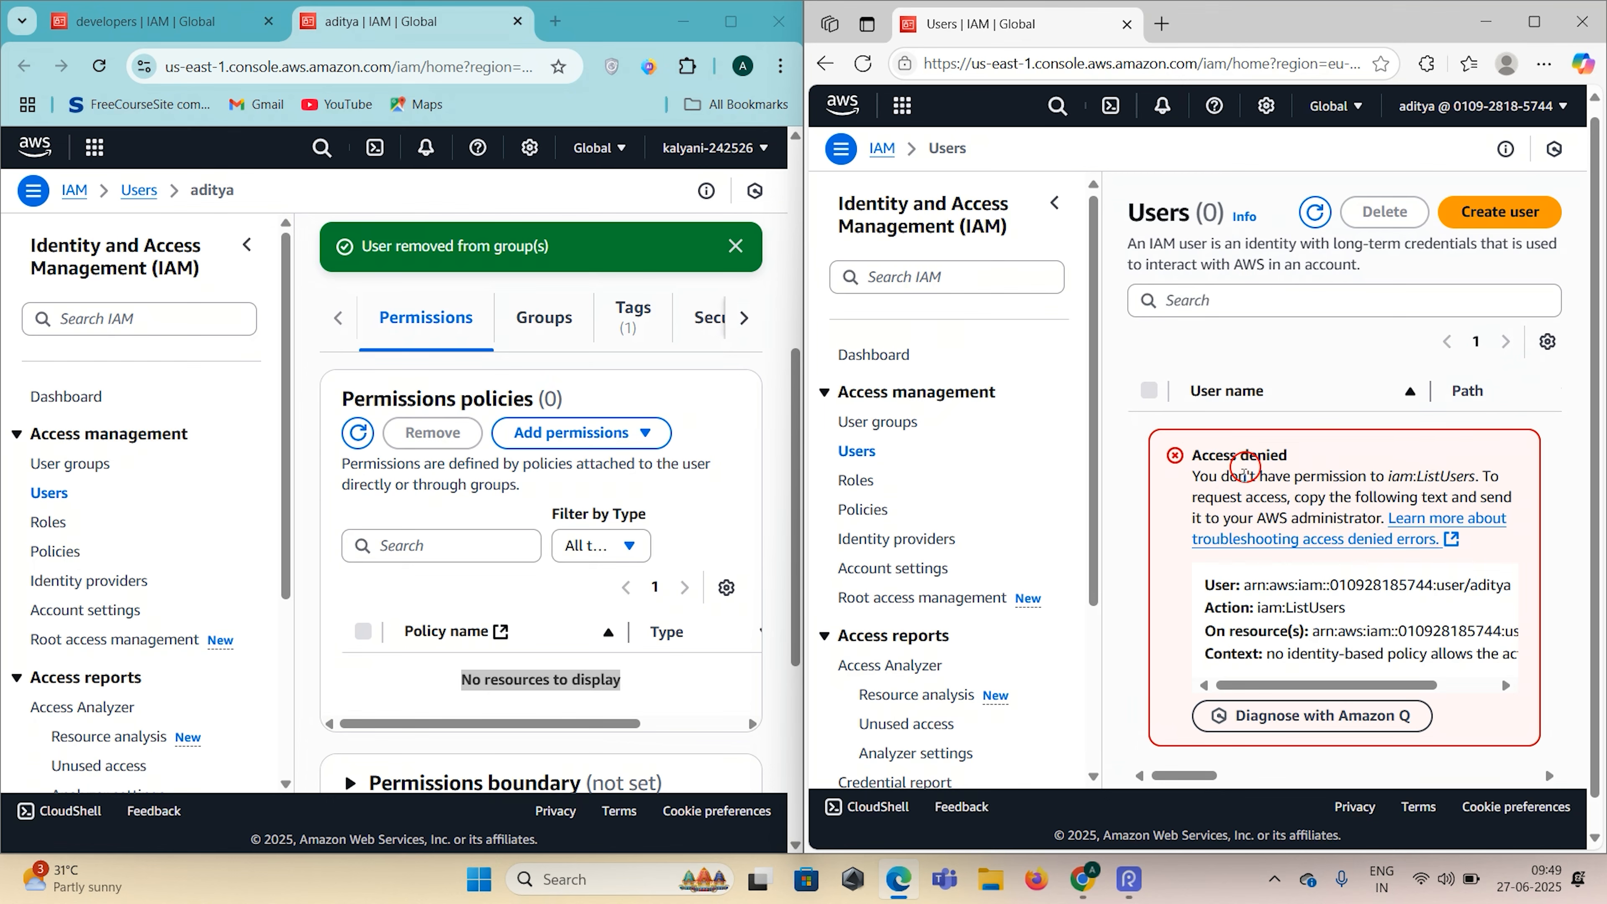
pyautogui.scroll(-1, 1356, 629)
pyautogui.scroll(1, 1355, 630)
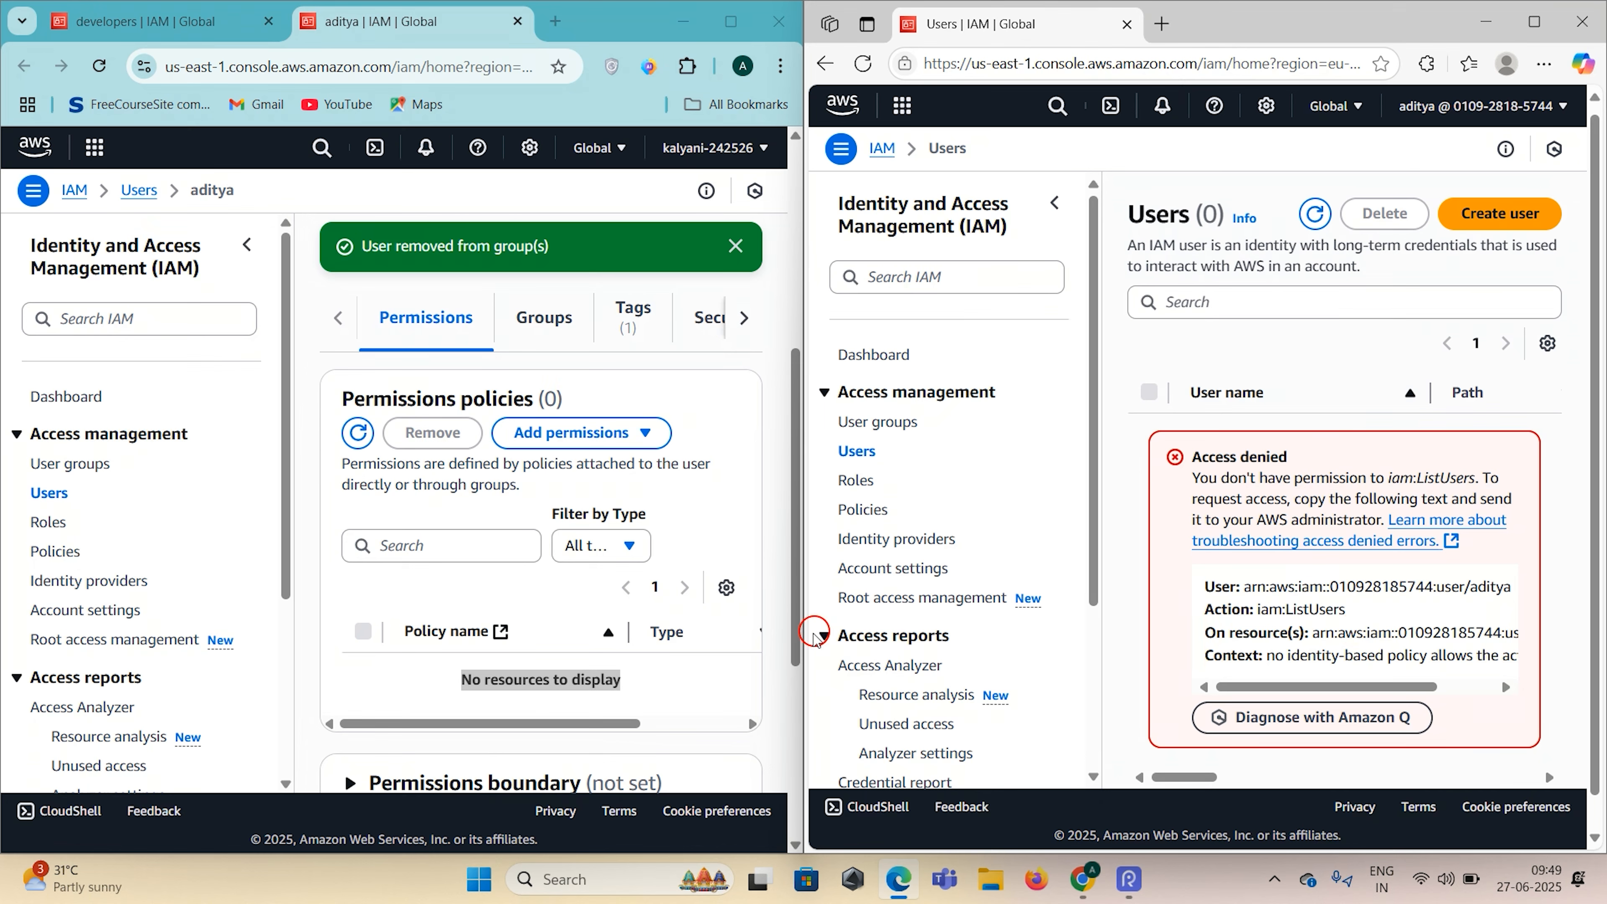
# Step: Back in the Chrome session, start adding permissions to the user from the permissions policies section
pyautogui.click(608, 433)
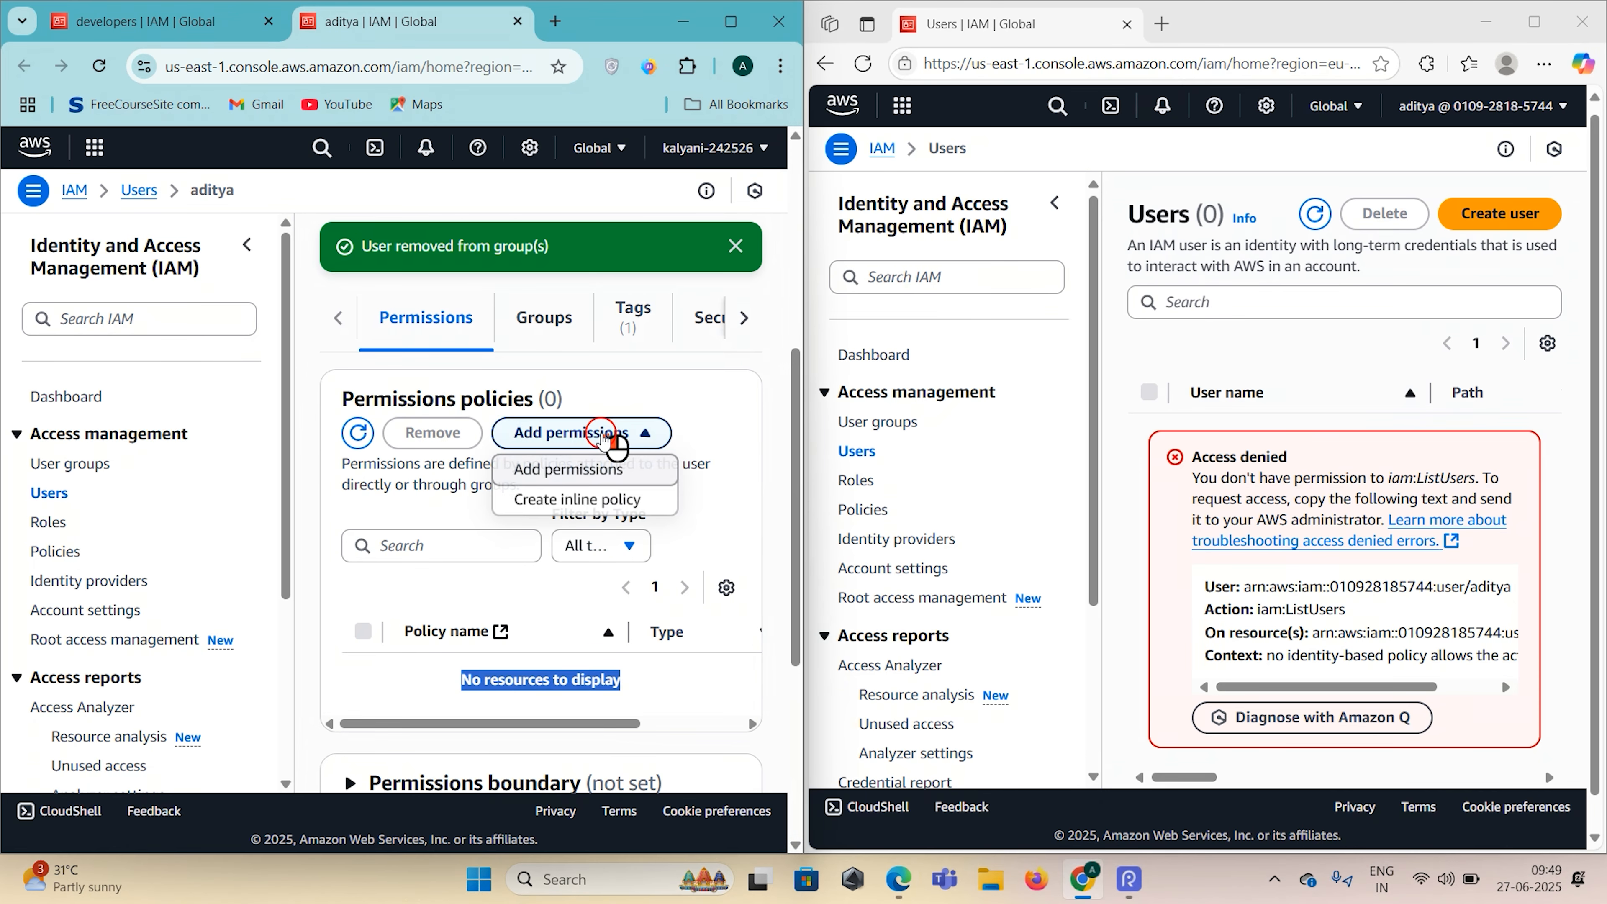
pyautogui.scroll(8, 430, 380)
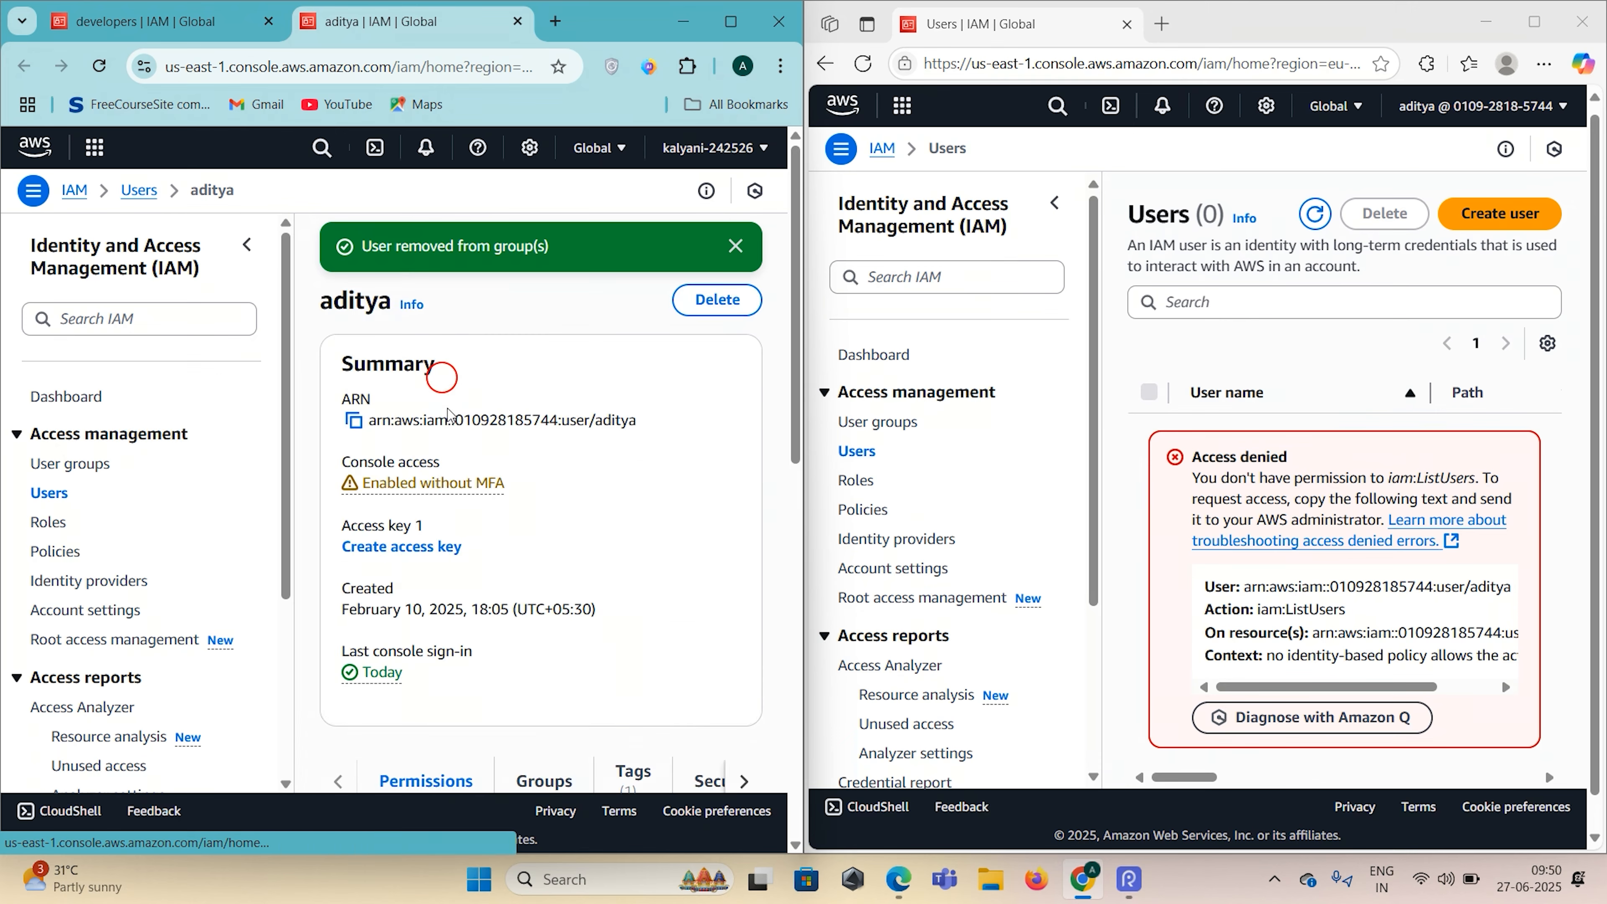
pyautogui.scroll(-7, 442, 392)
pyautogui.scroll(-2, 448, 414)
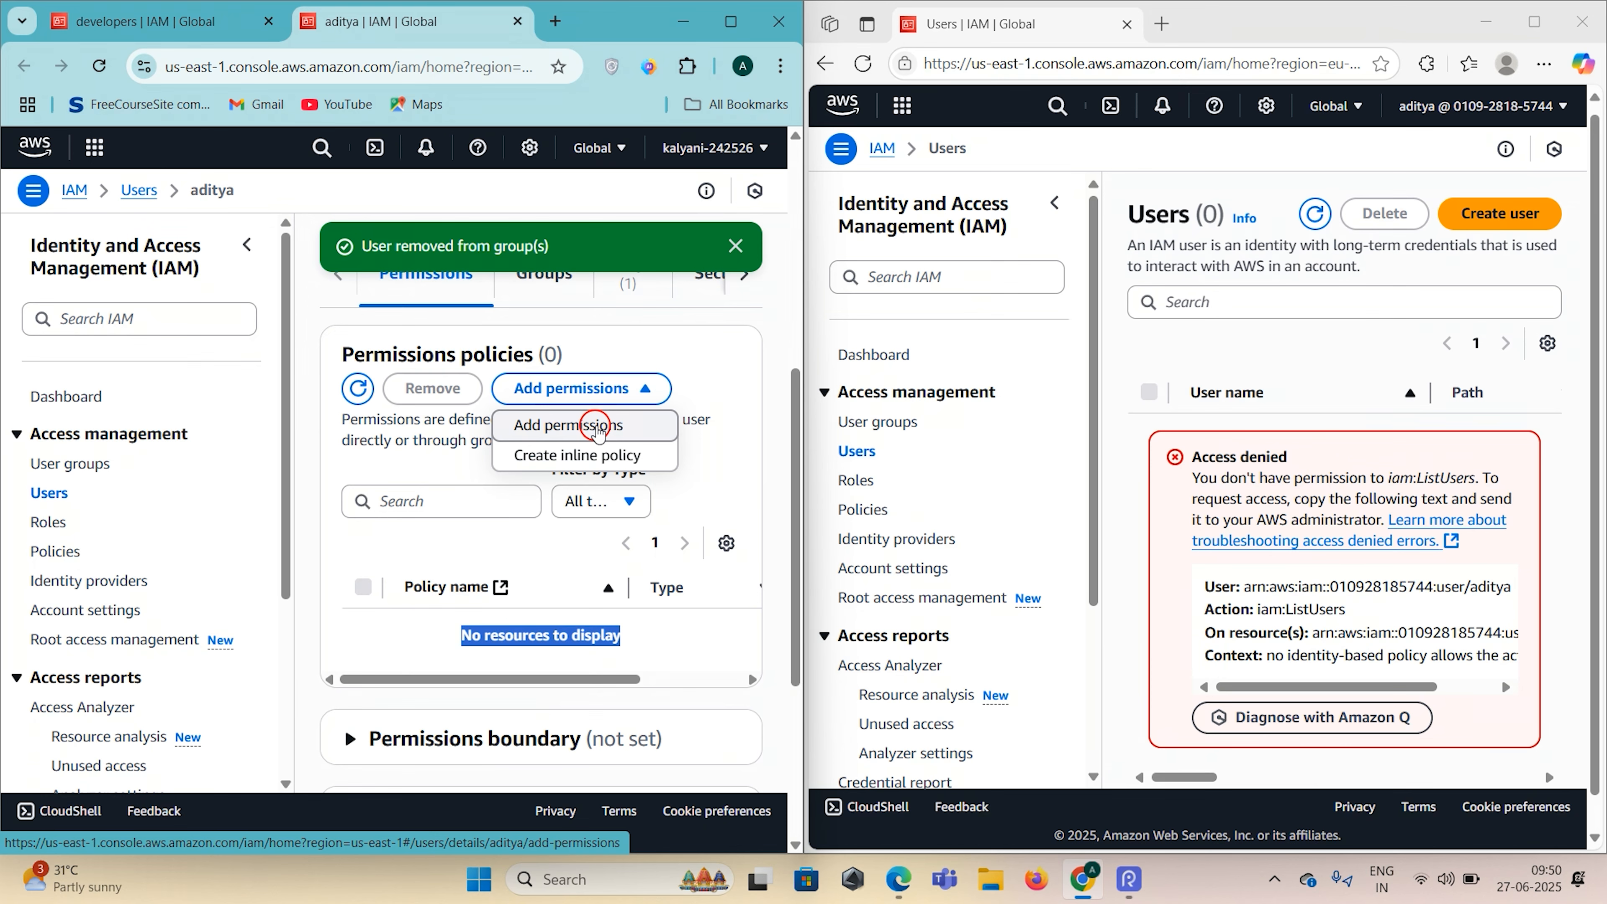
pyautogui.click(598, 427)
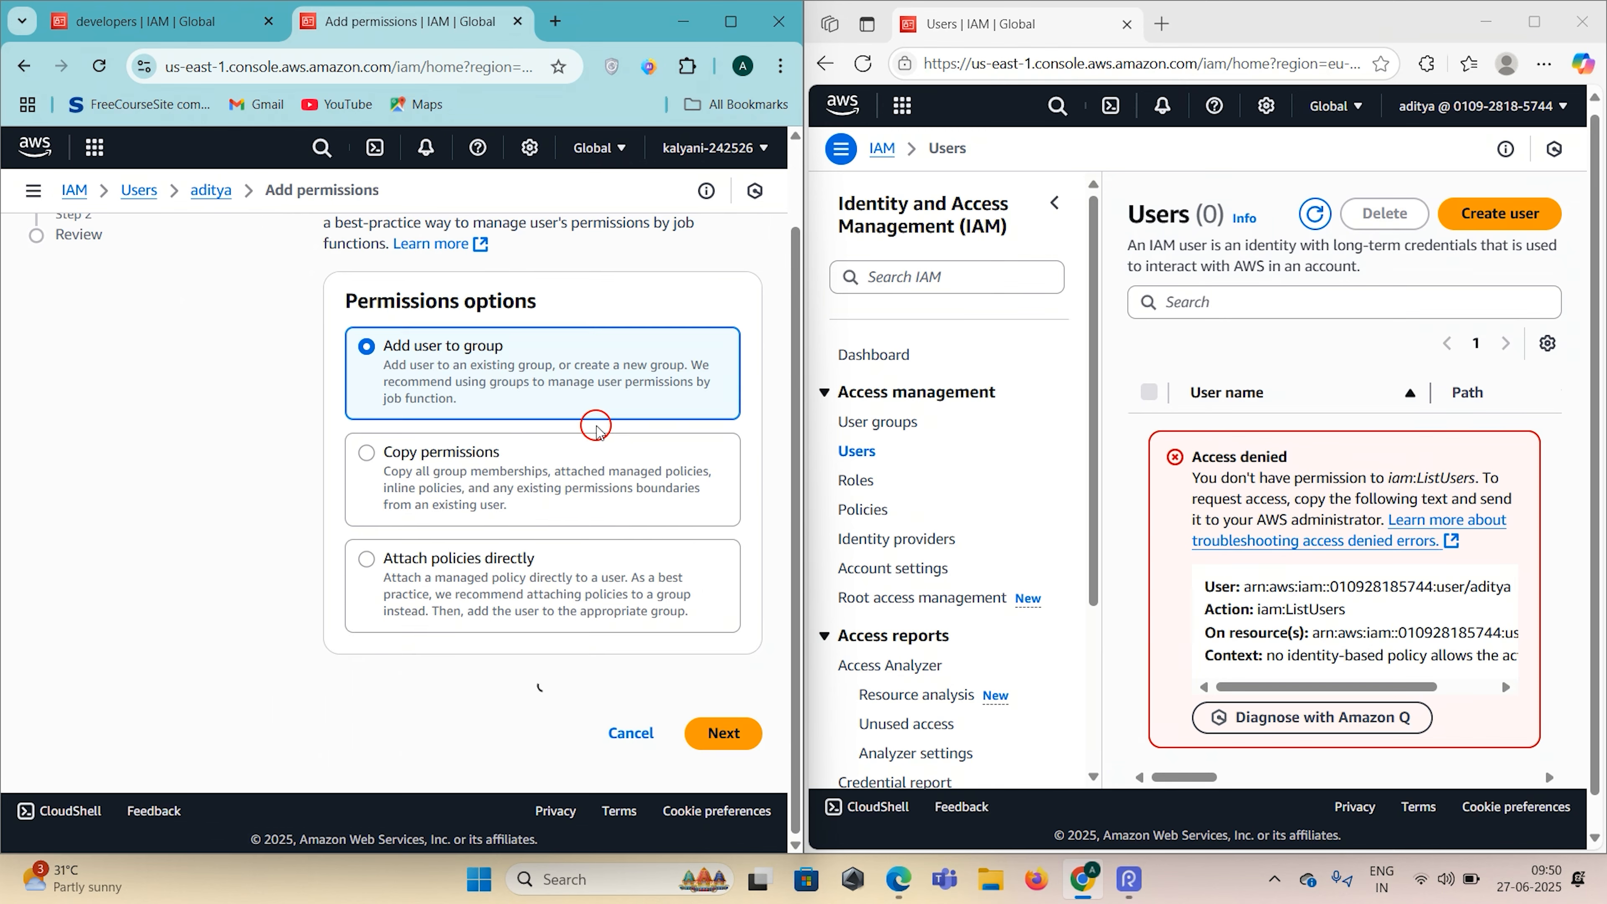
# Step: Maximize the window, widen the groups' attached policies column to read it, and look at the Copy permissions option
pyautogui.scroll(-4, 503, 398)
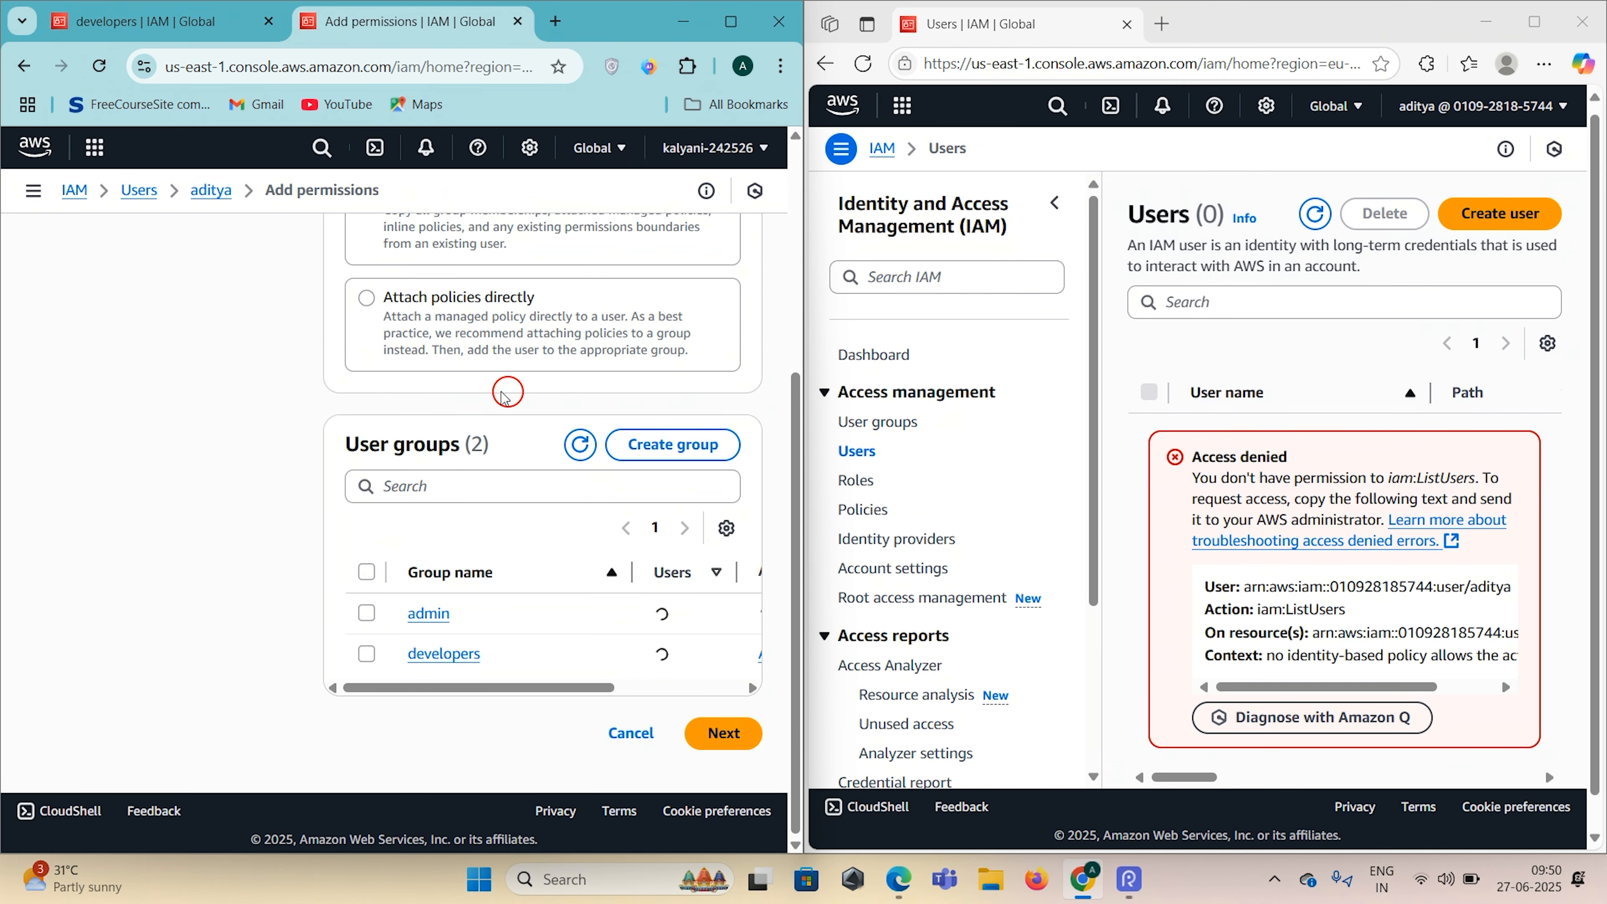
pyautogui.click(734, 20)
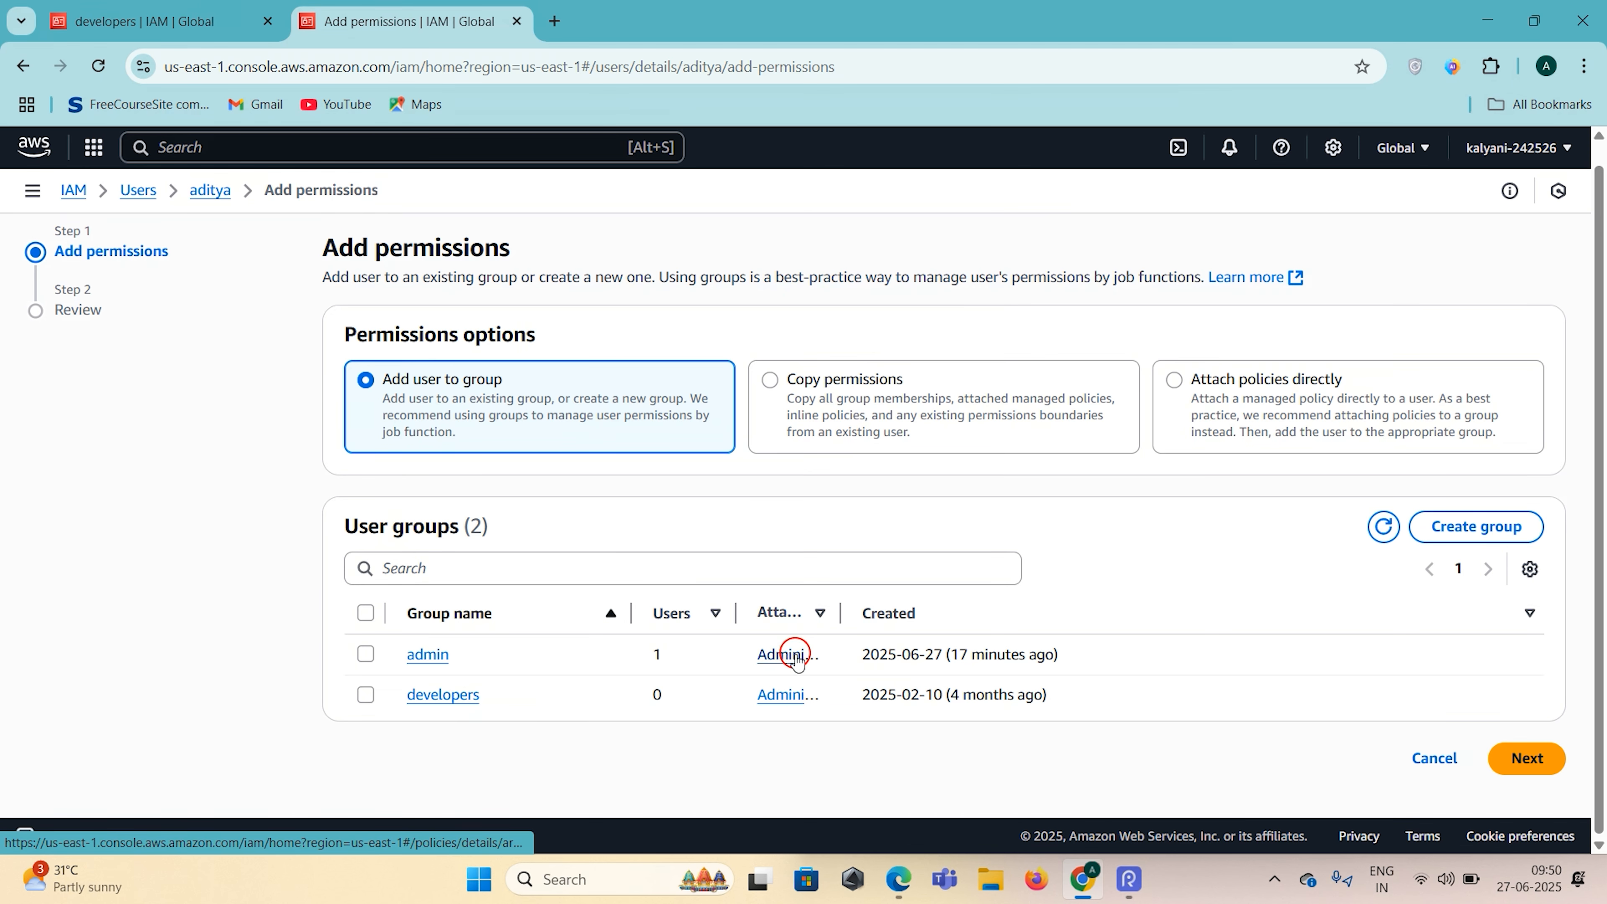
pyautogui.moveTo(842, 615); pyautogui.dragTo(970, 655)
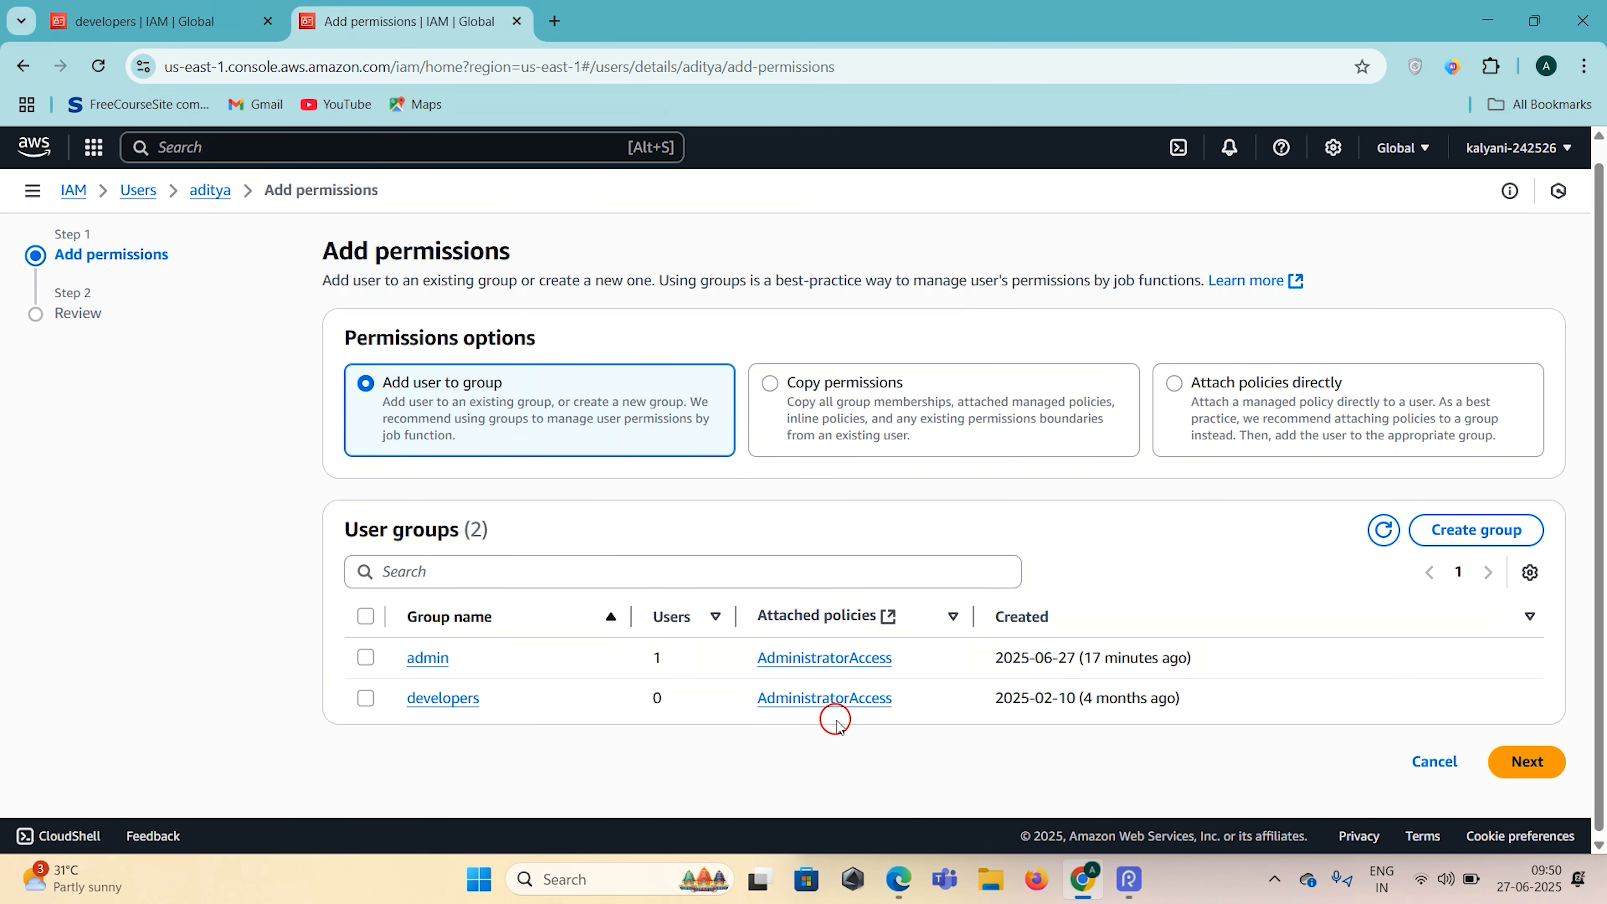
pyautogui.click(812, 428)
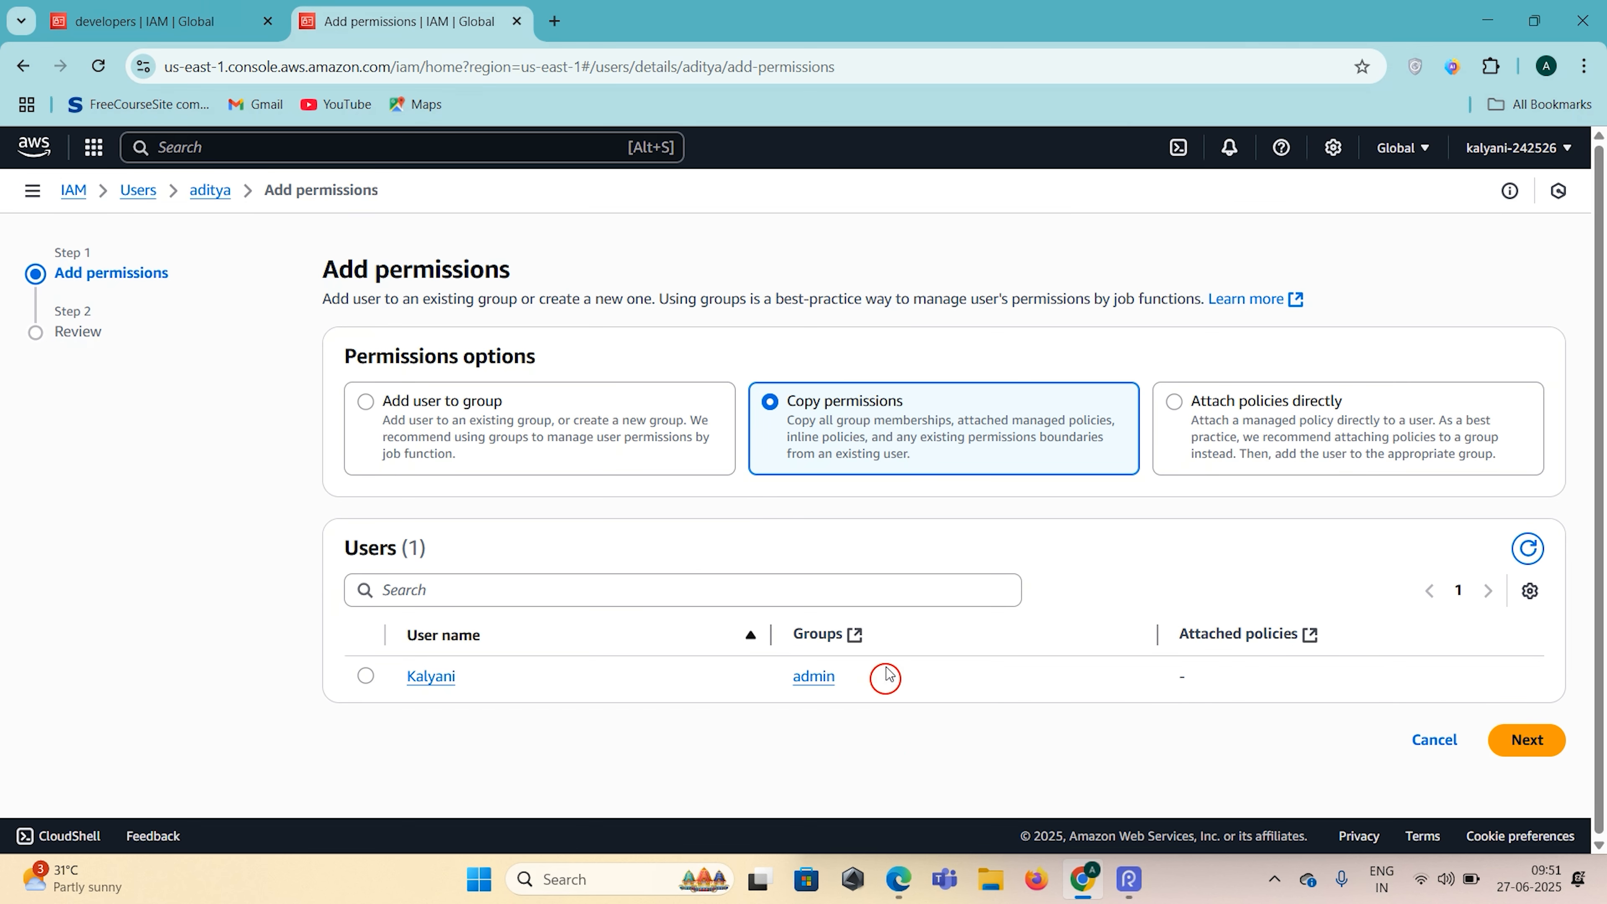
# Step: Choose to attach policies directly and filter the permissions policies by IAMRe
pyautogui.click(1181, 425)
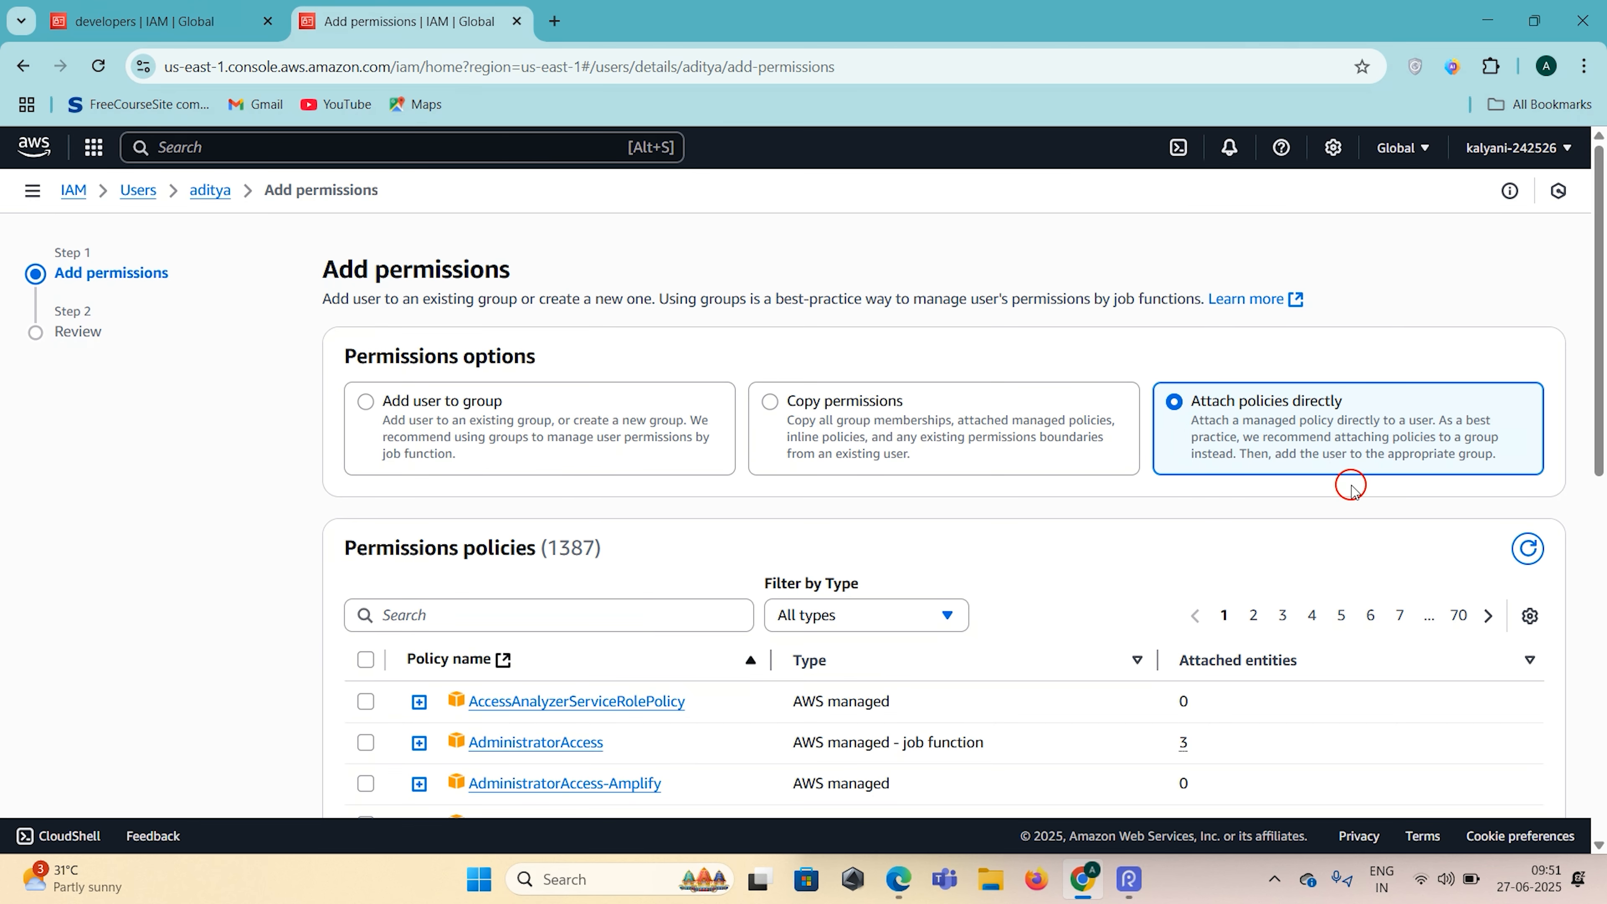
pyautogui.scroll(-1, 1349, 486)
pyautogui.click(523, 574)
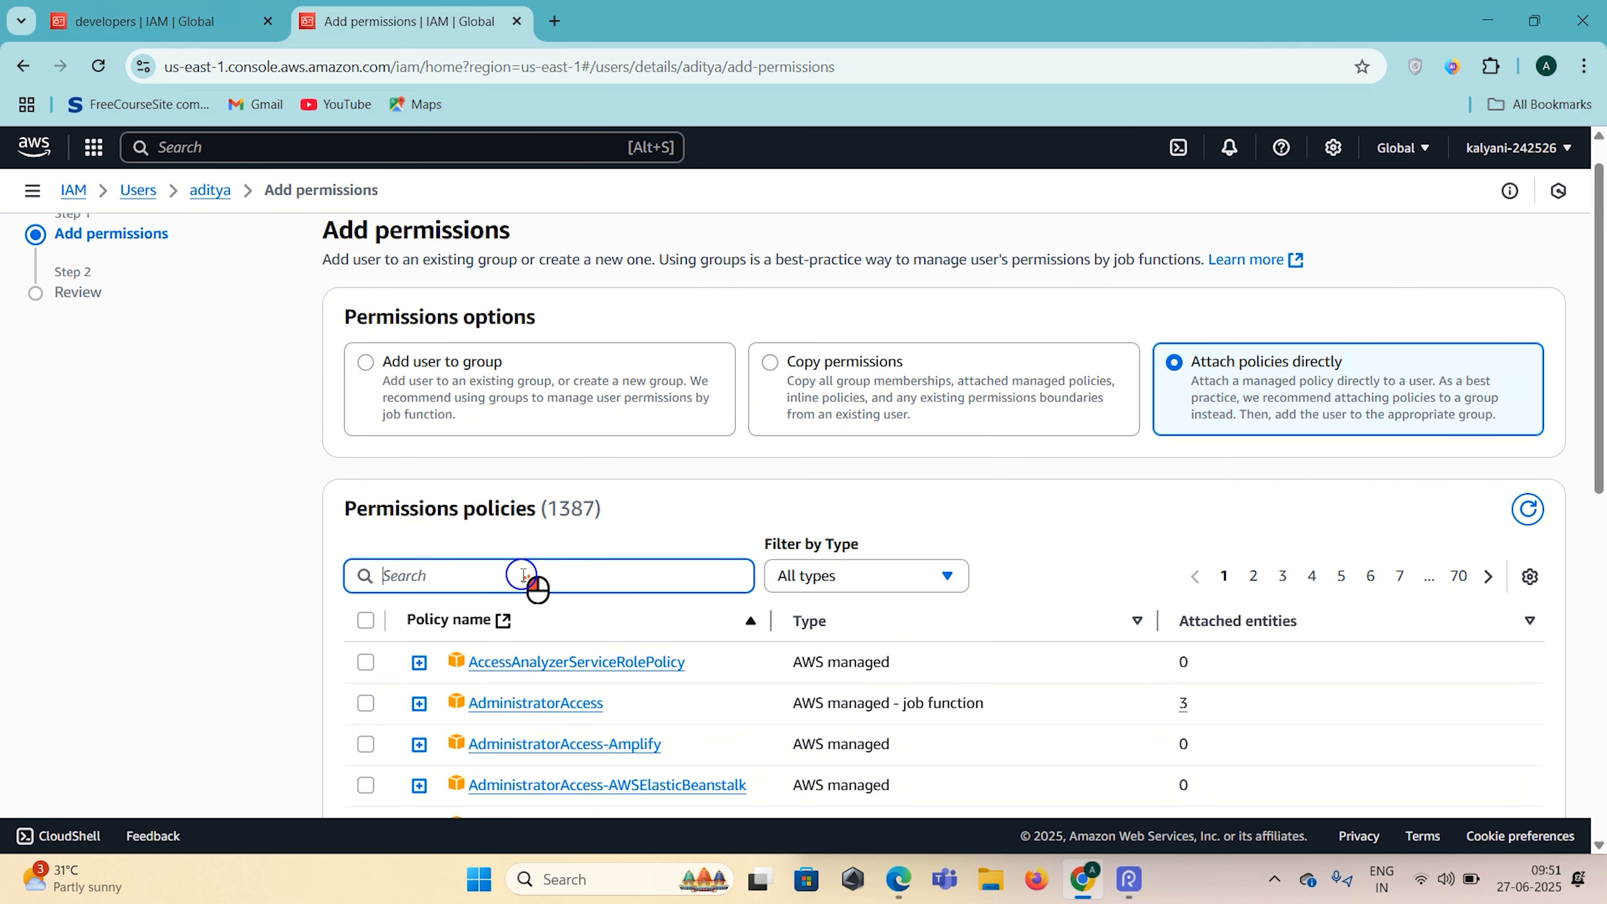
pyautogui.write('IAM')
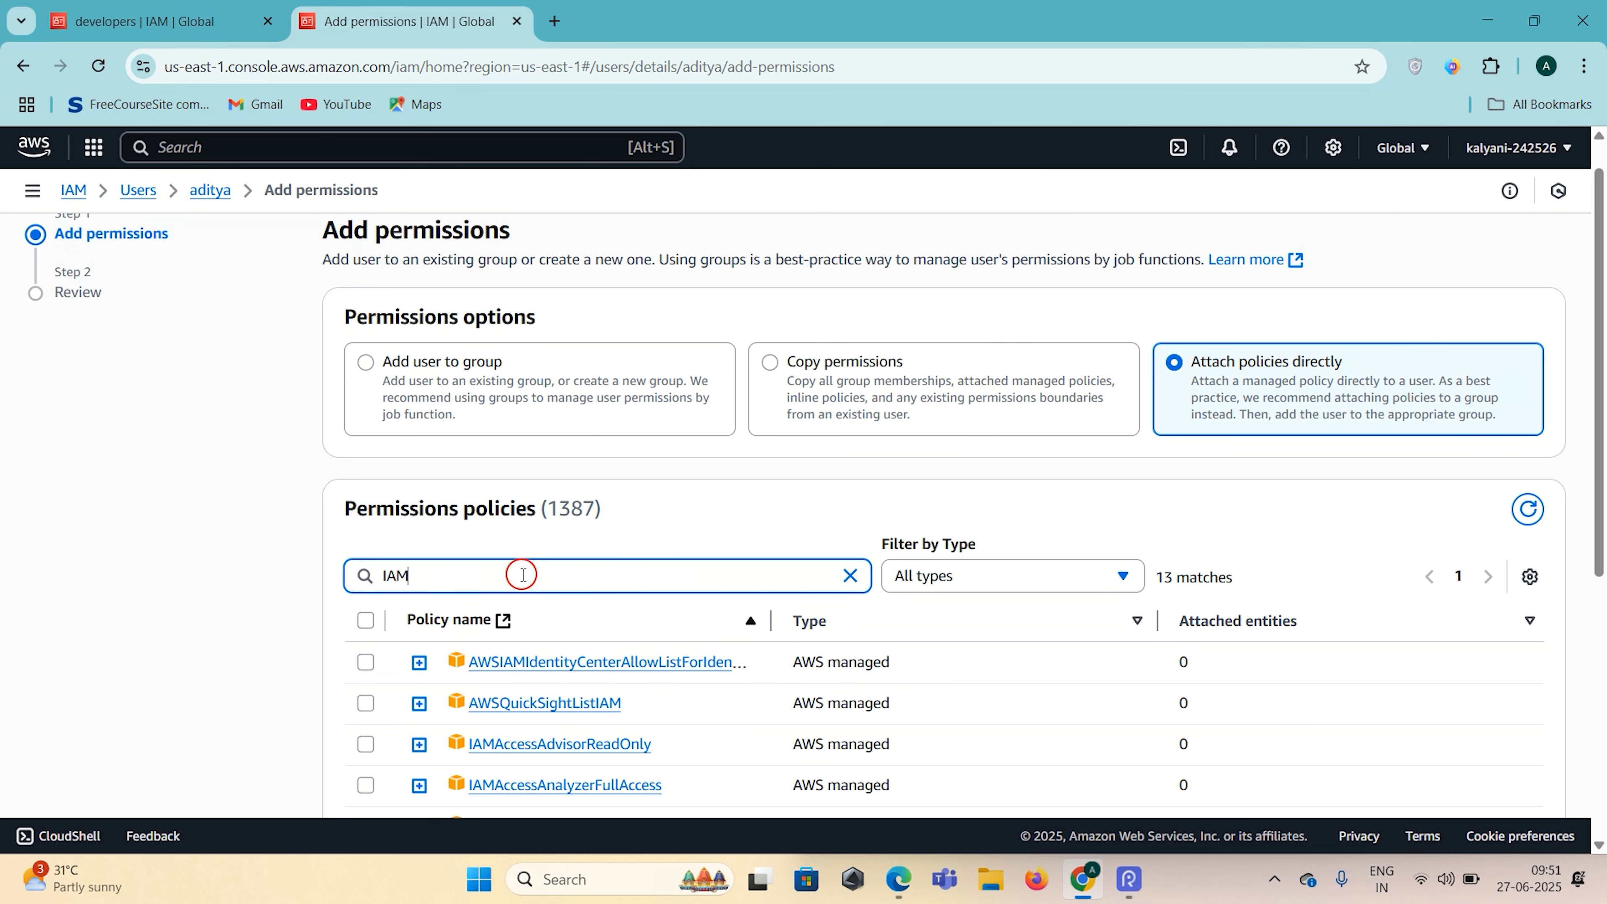
pyautogui.write('Re')
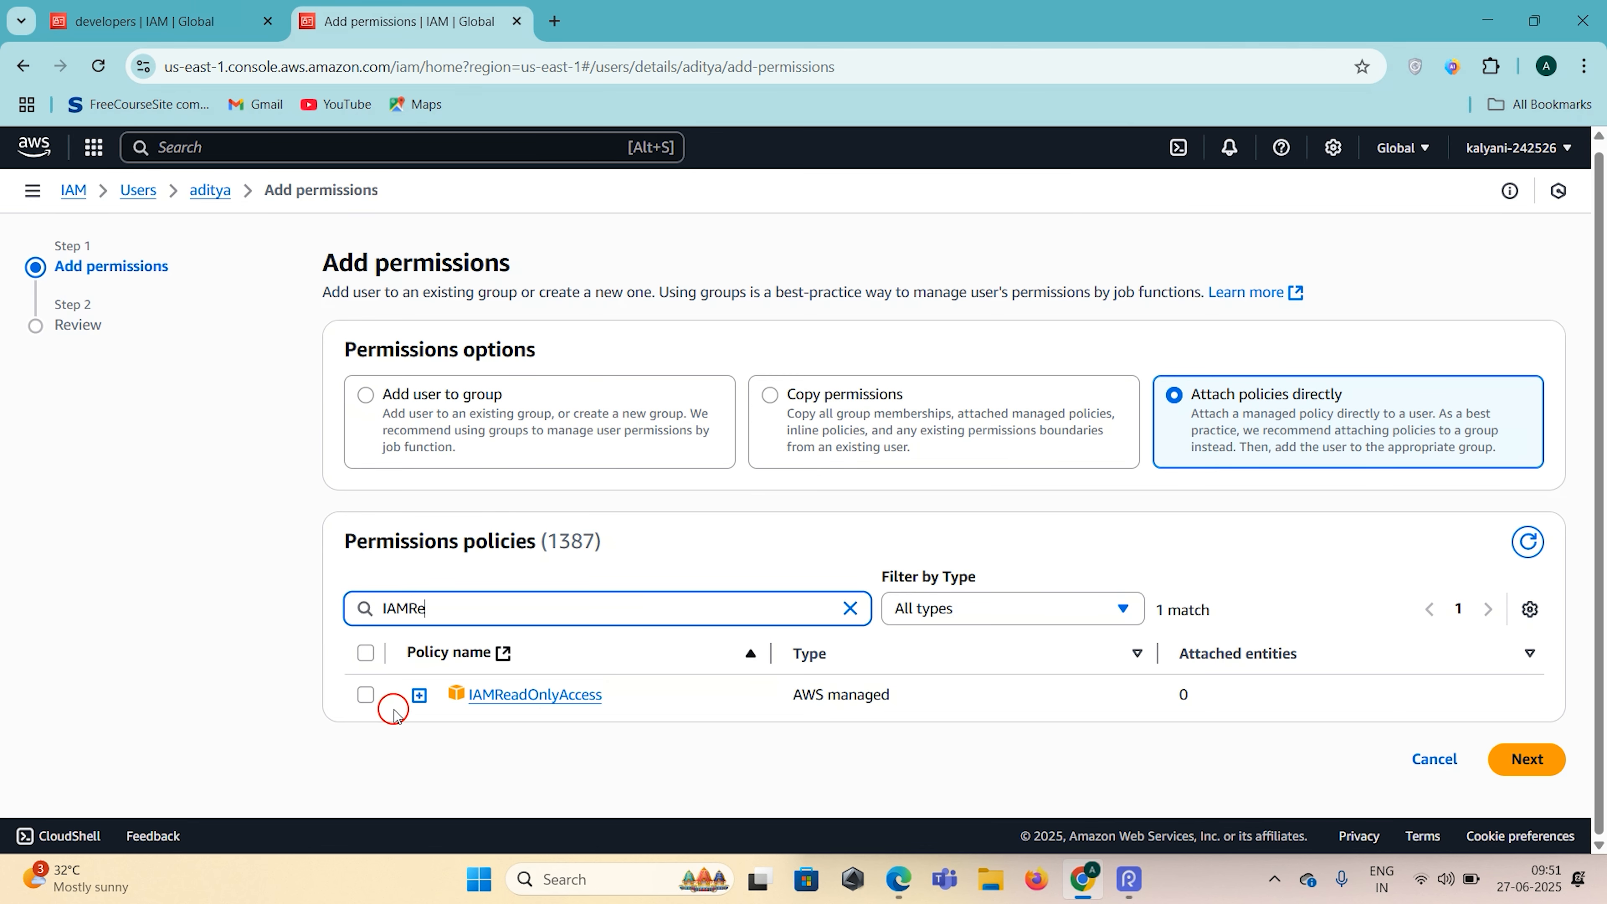
# Step: Expand the IAMReadOnlyAccess policy, examine the actions in its JSON statement, and collapse it again
pyautogui.click(419, 694)
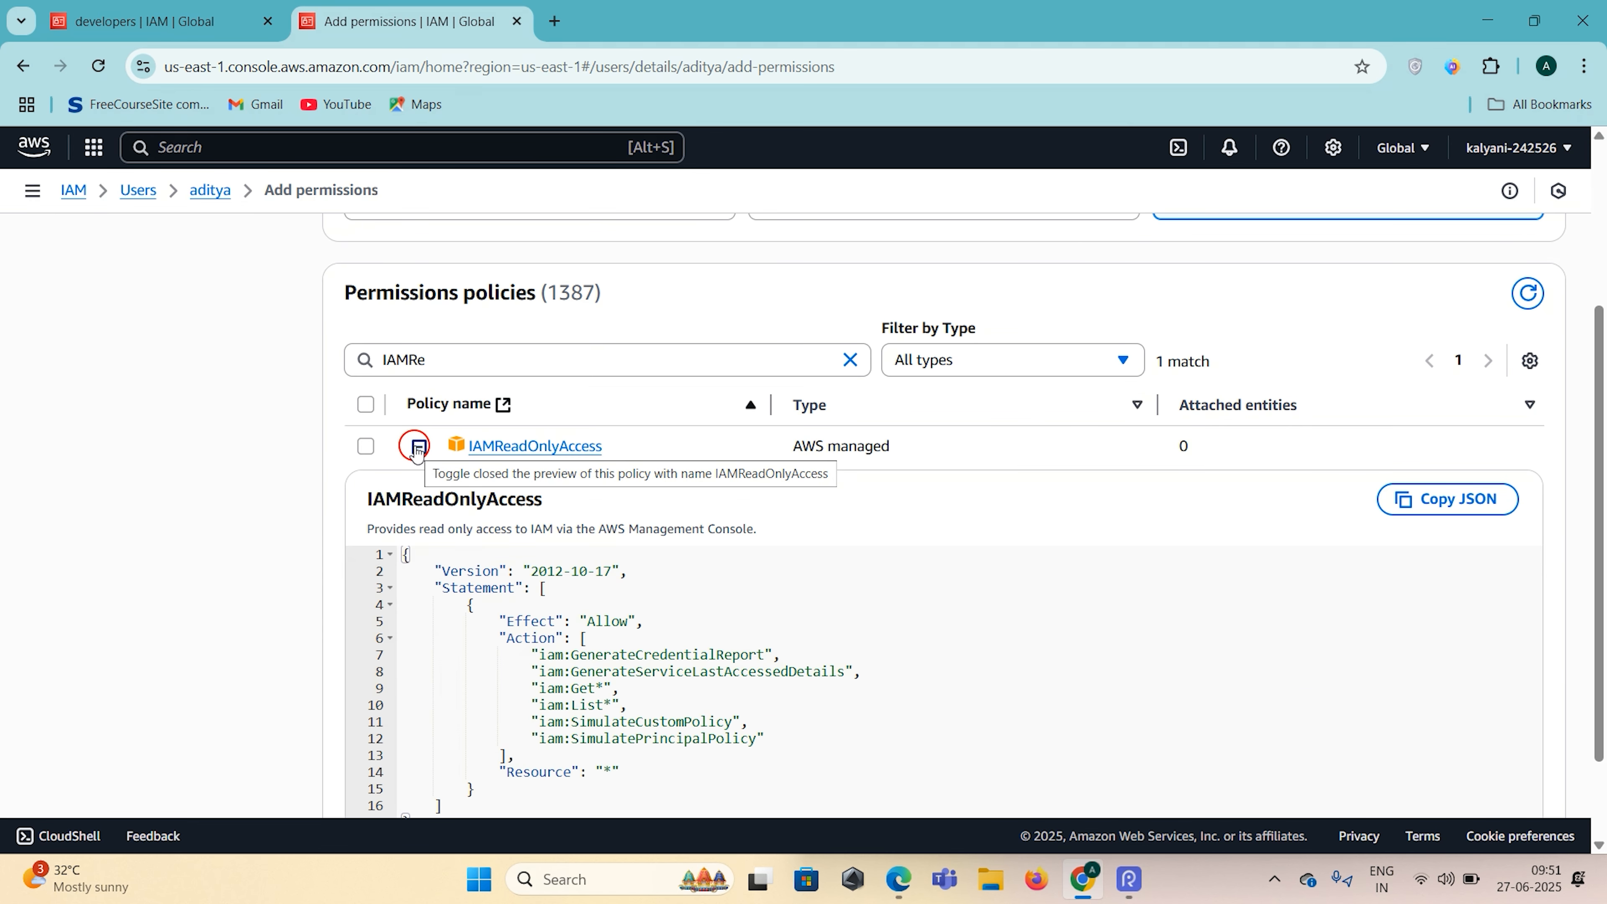
pyautogui.click(418, 447)
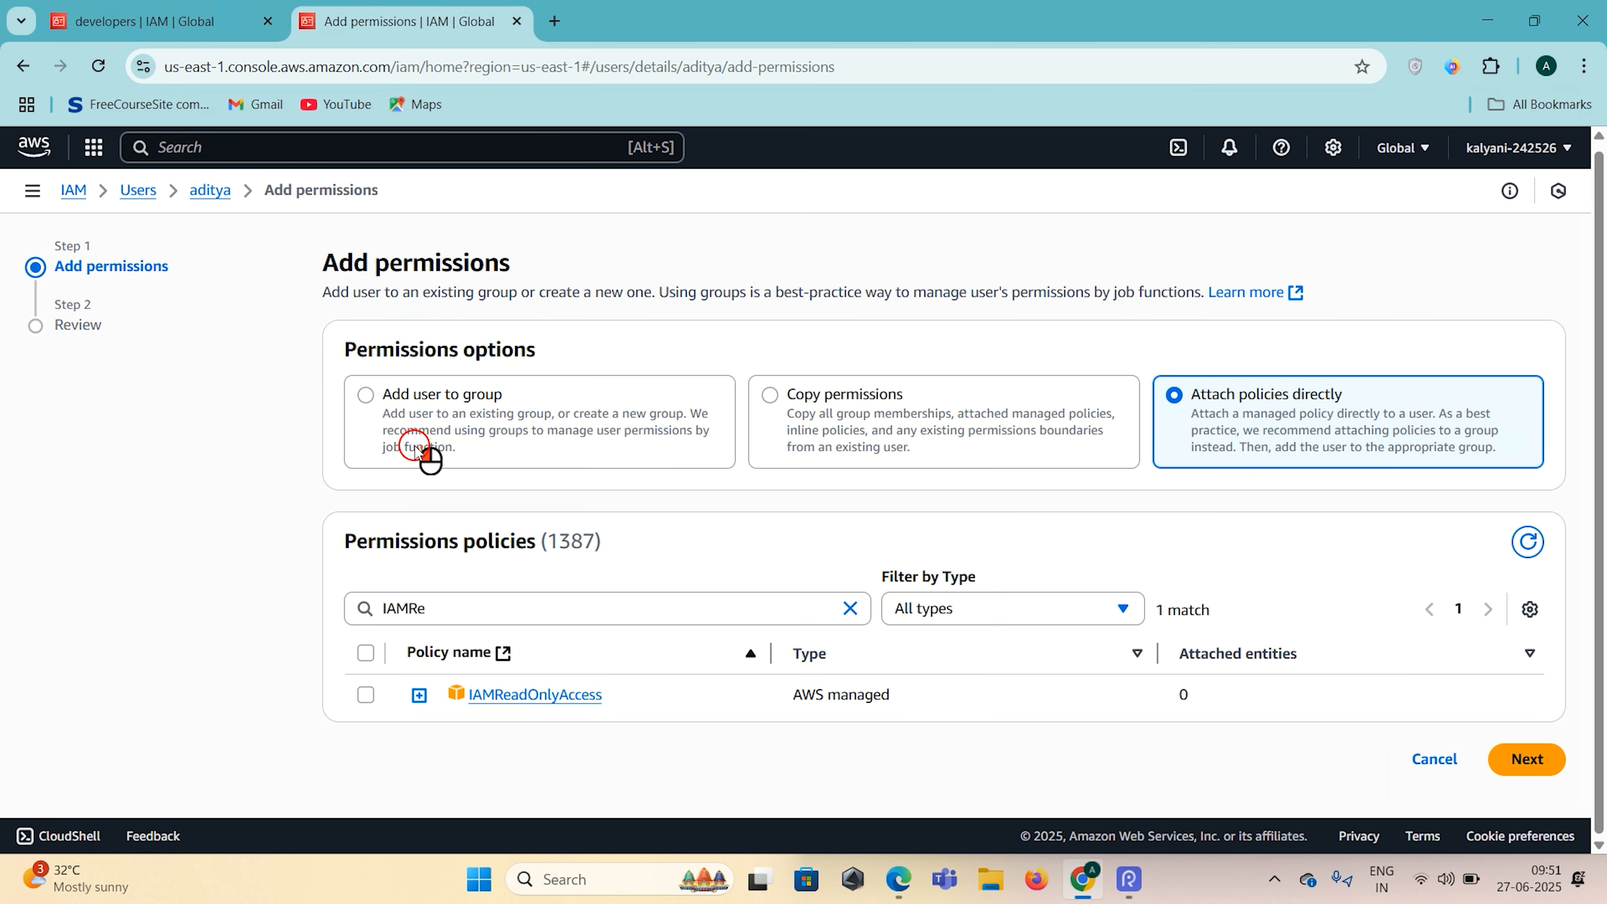
pyautogui.click(417, 694)
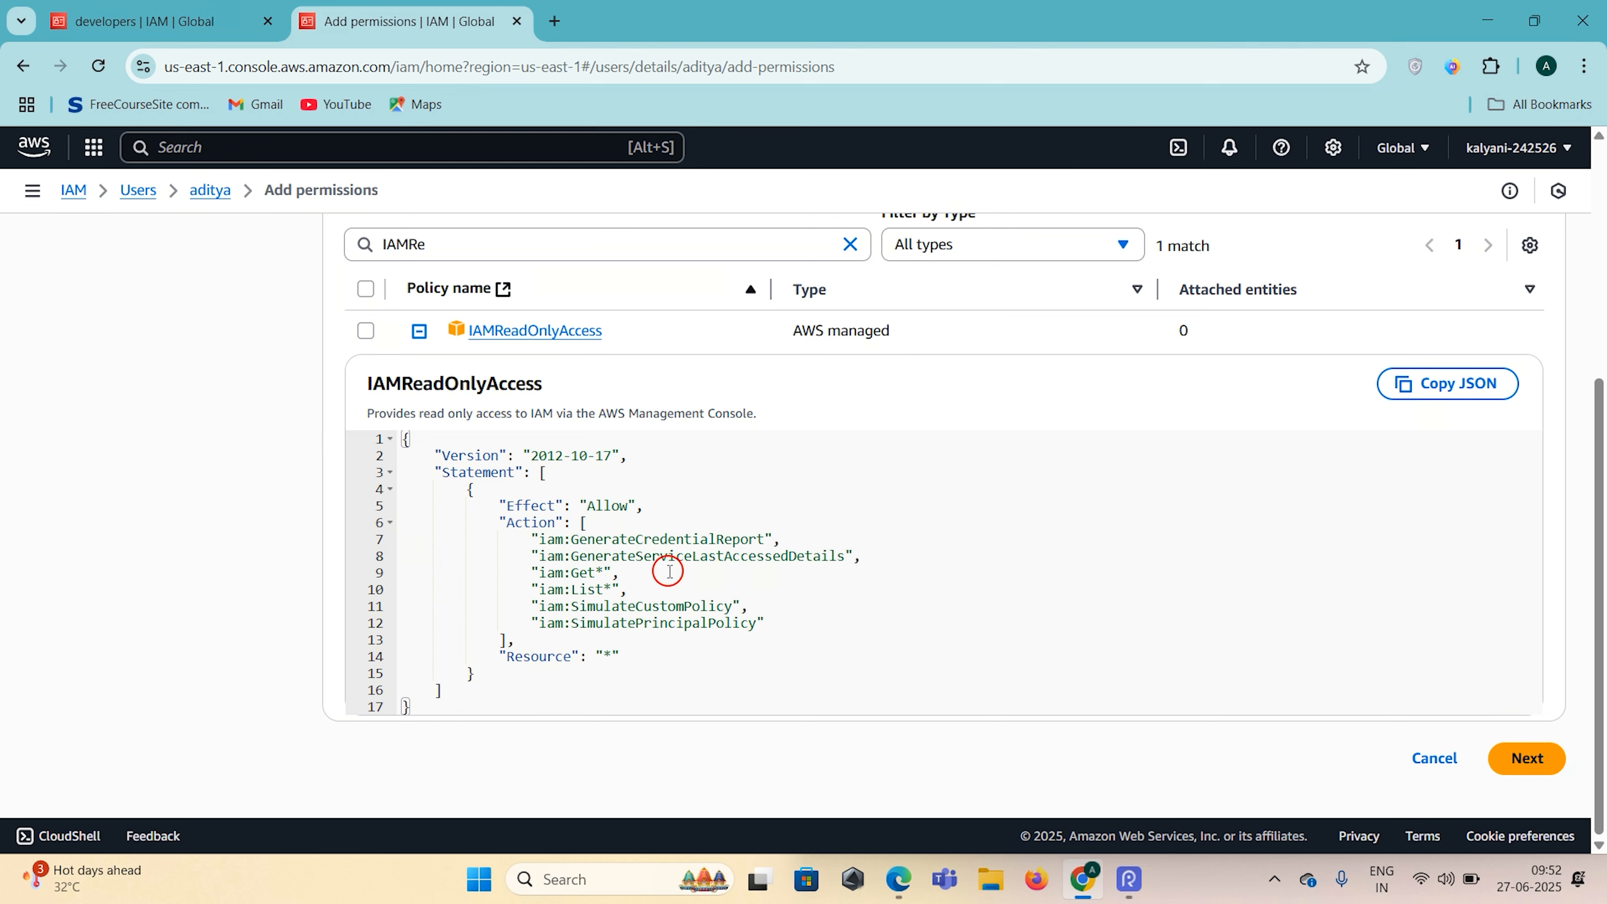
pyautogui.click(417, 331)
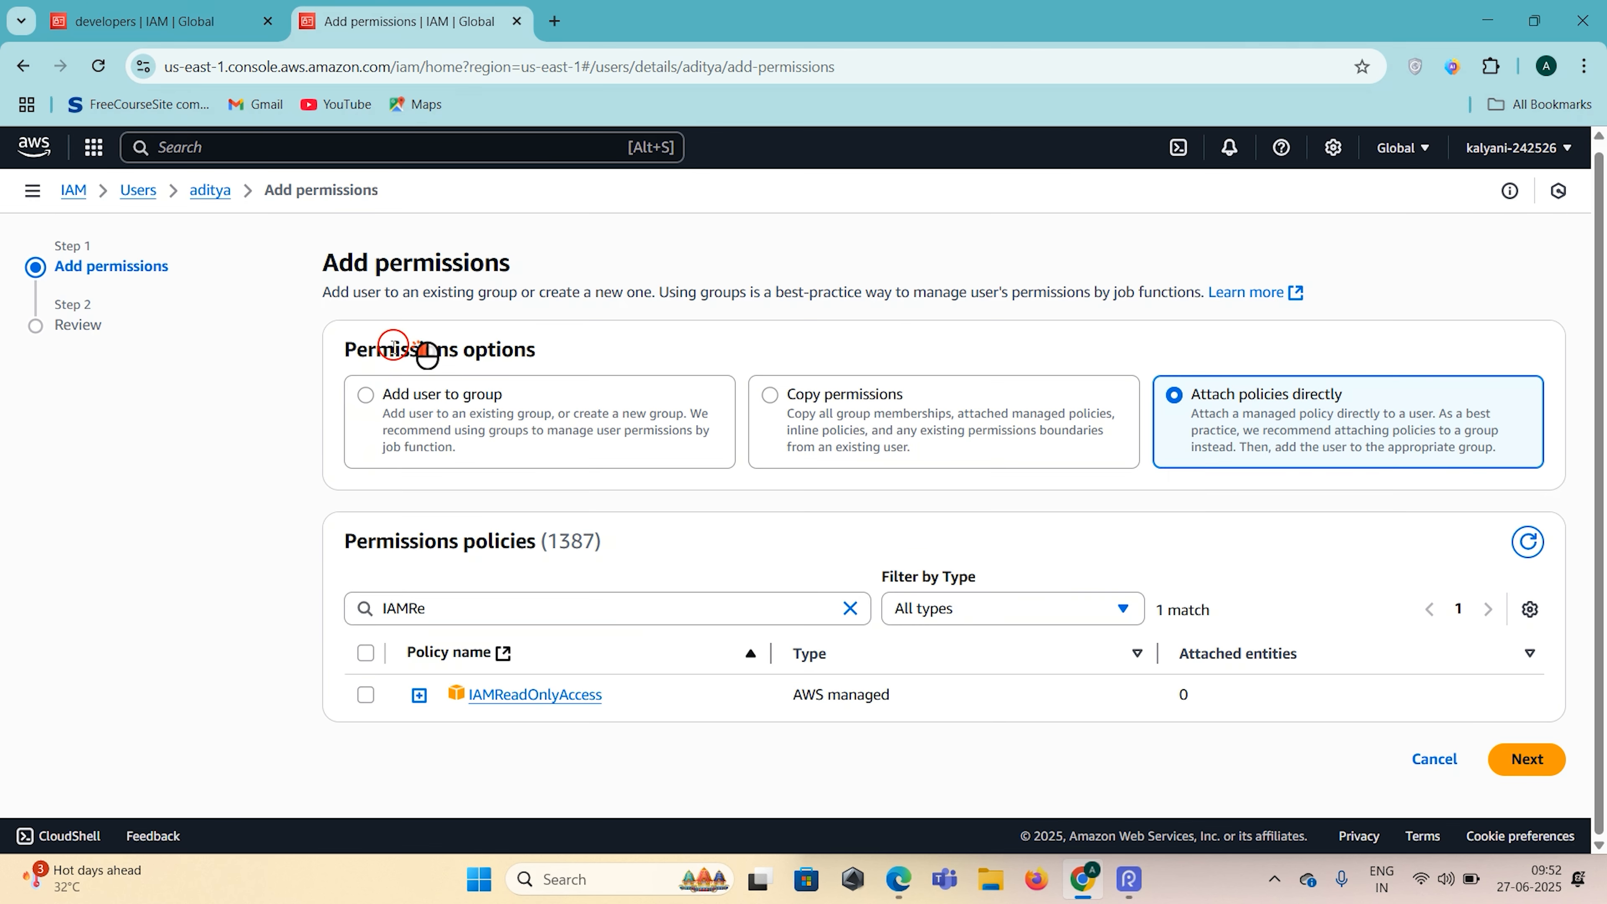
# Step: Attach the IAMReadOnlyAccess policy directly to the user and check the user's permissions policies
pyautogui.click(367, 696)
pyautogui.click(1543, 769)
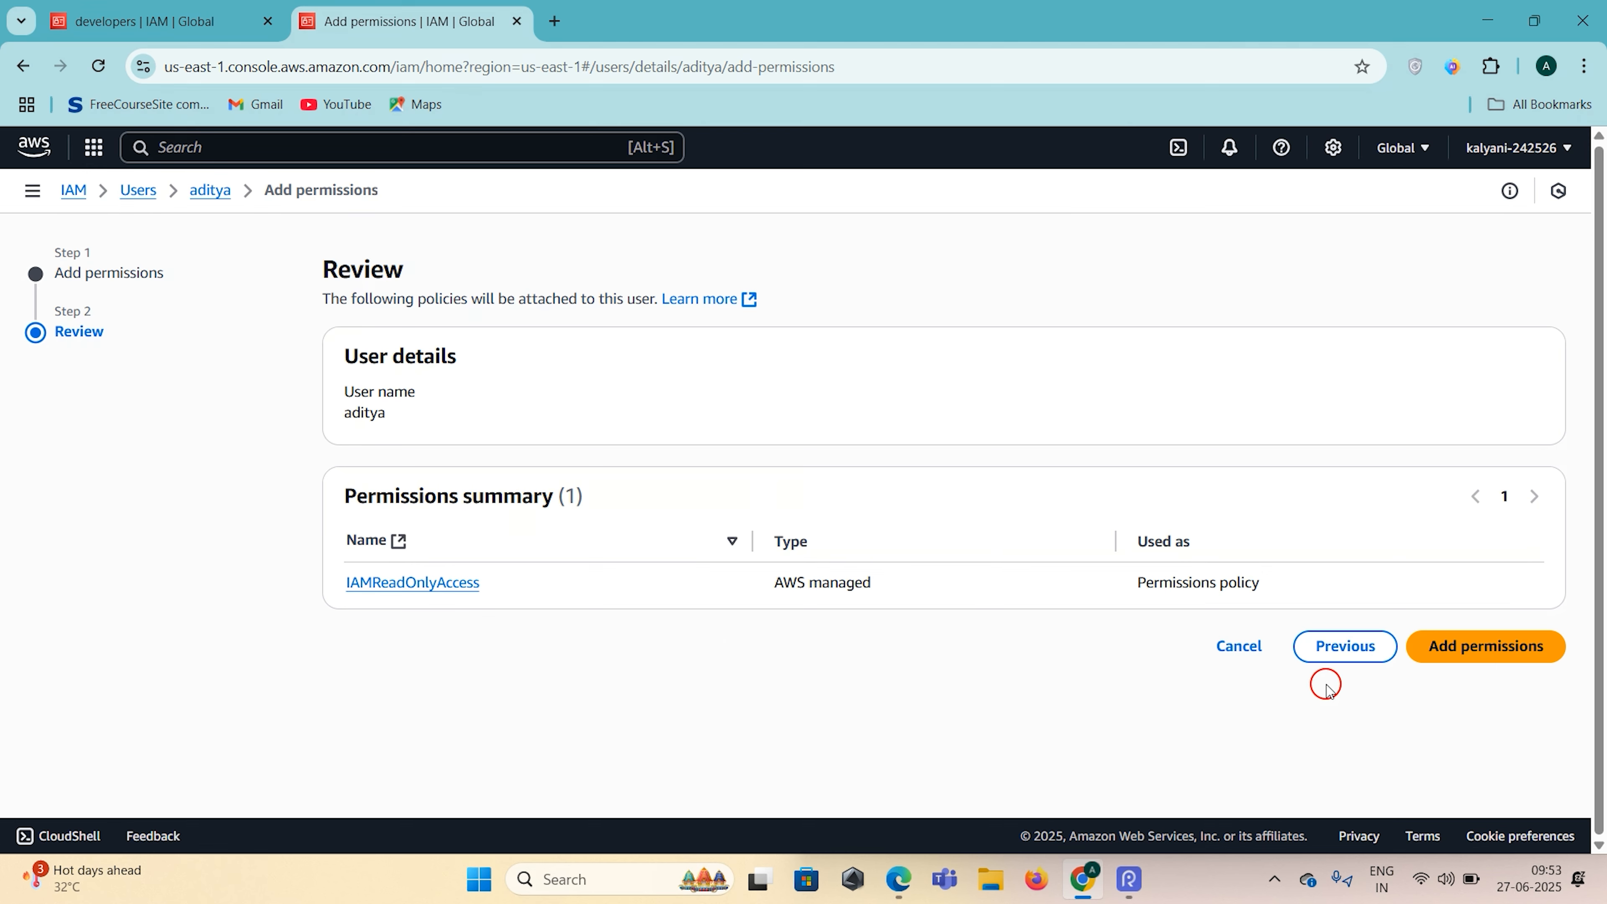
pyautogui.click(1458, 644)
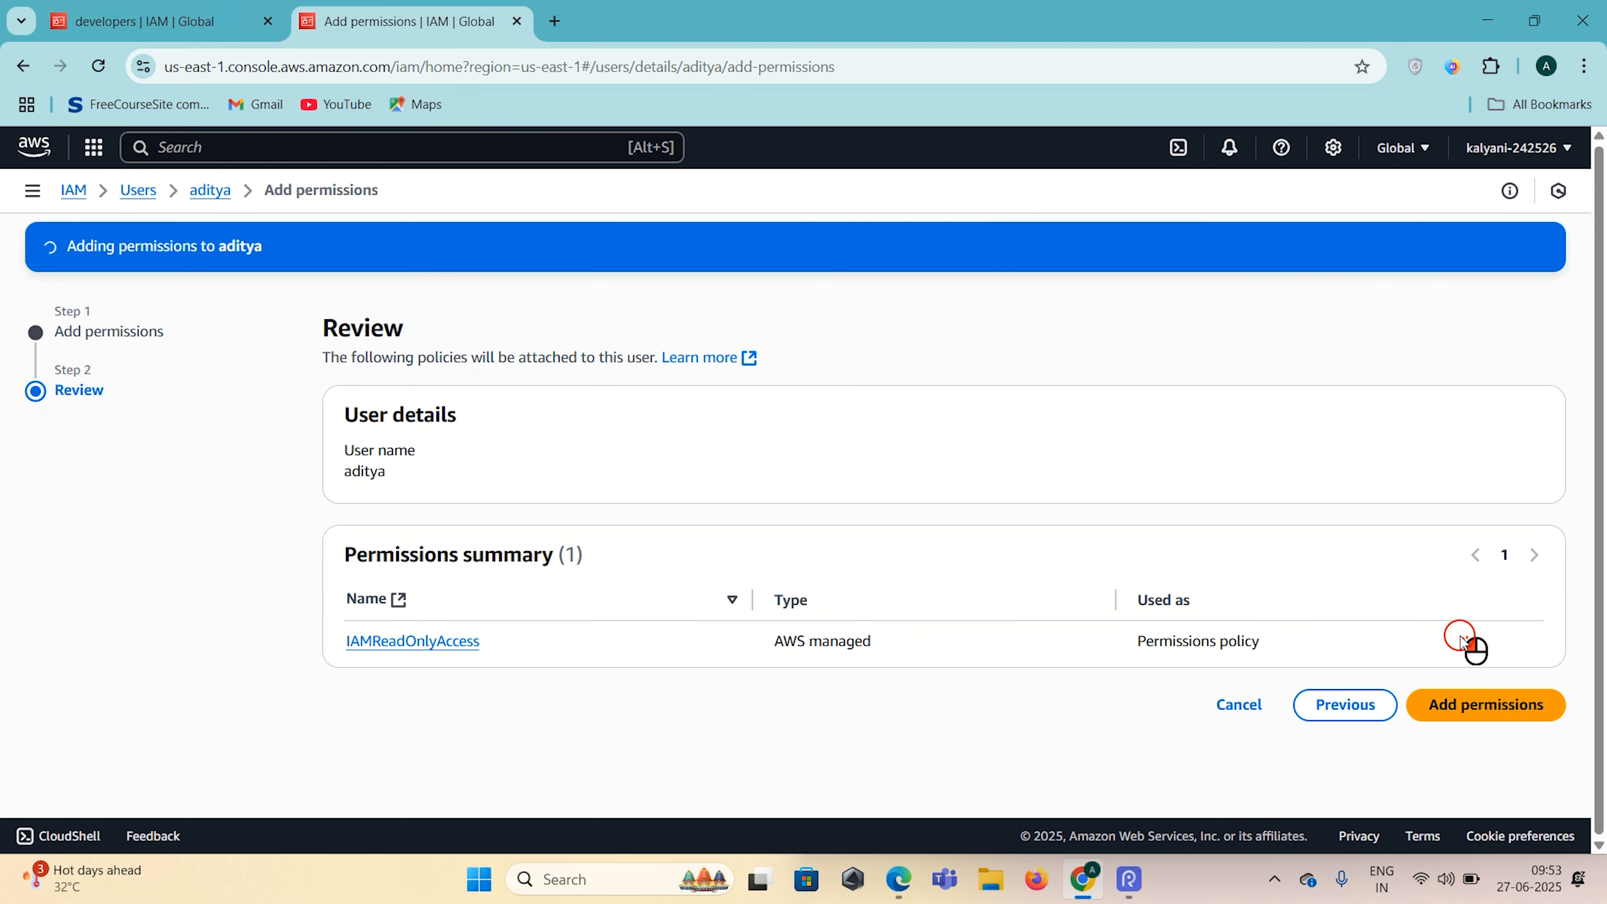
pyautogui.scroll(-1, 988, 506)
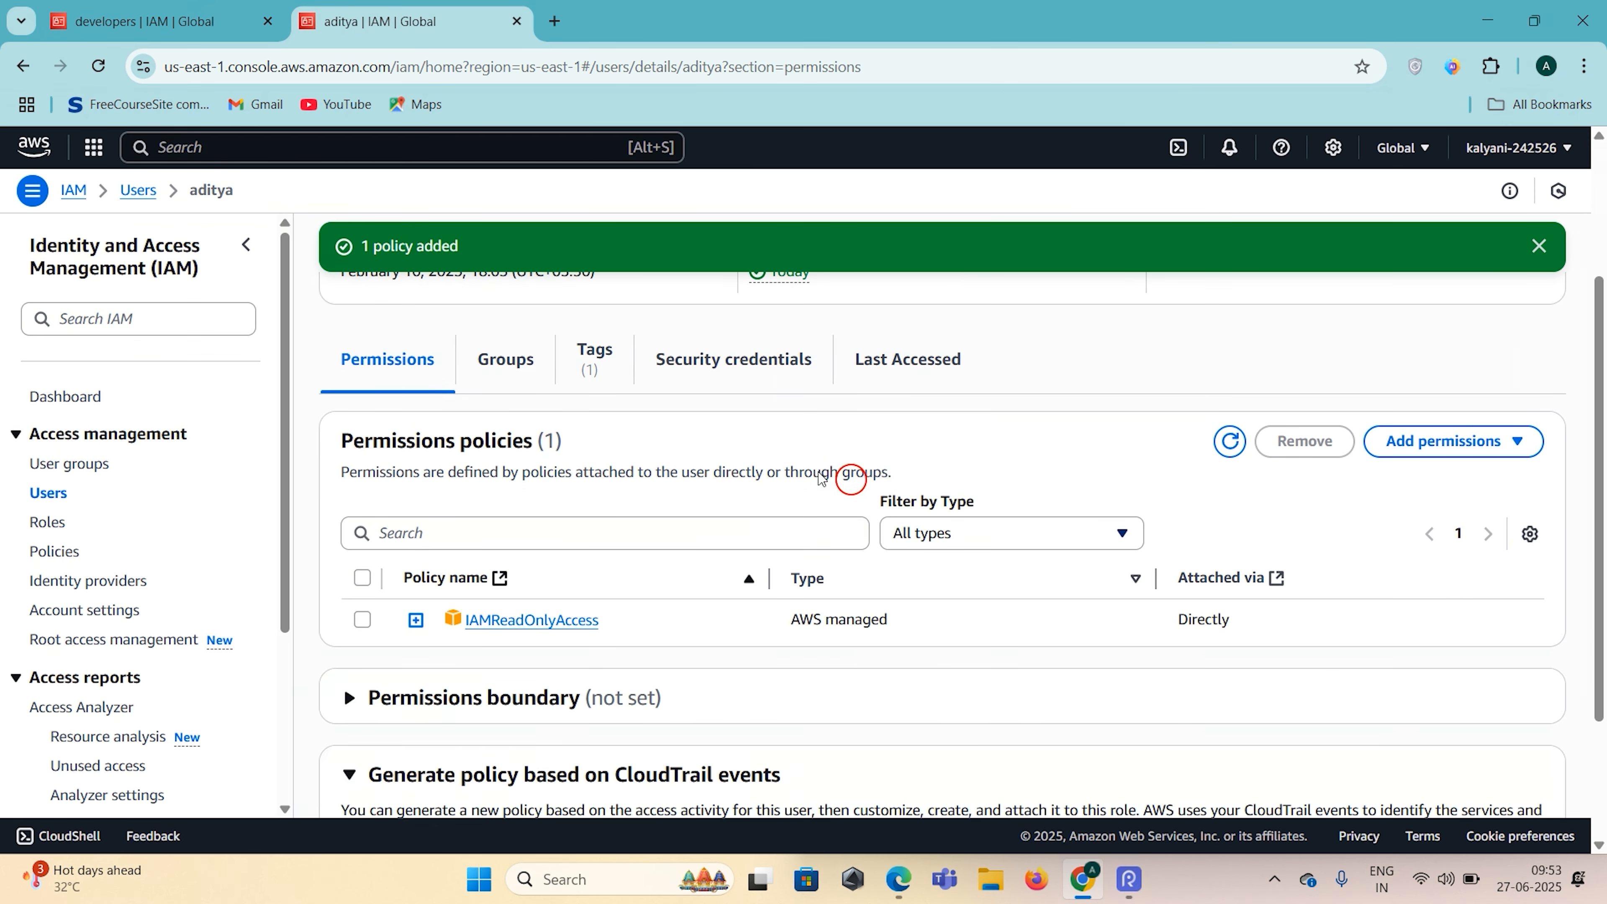
pyautogui.scroll(3, 570, 734)
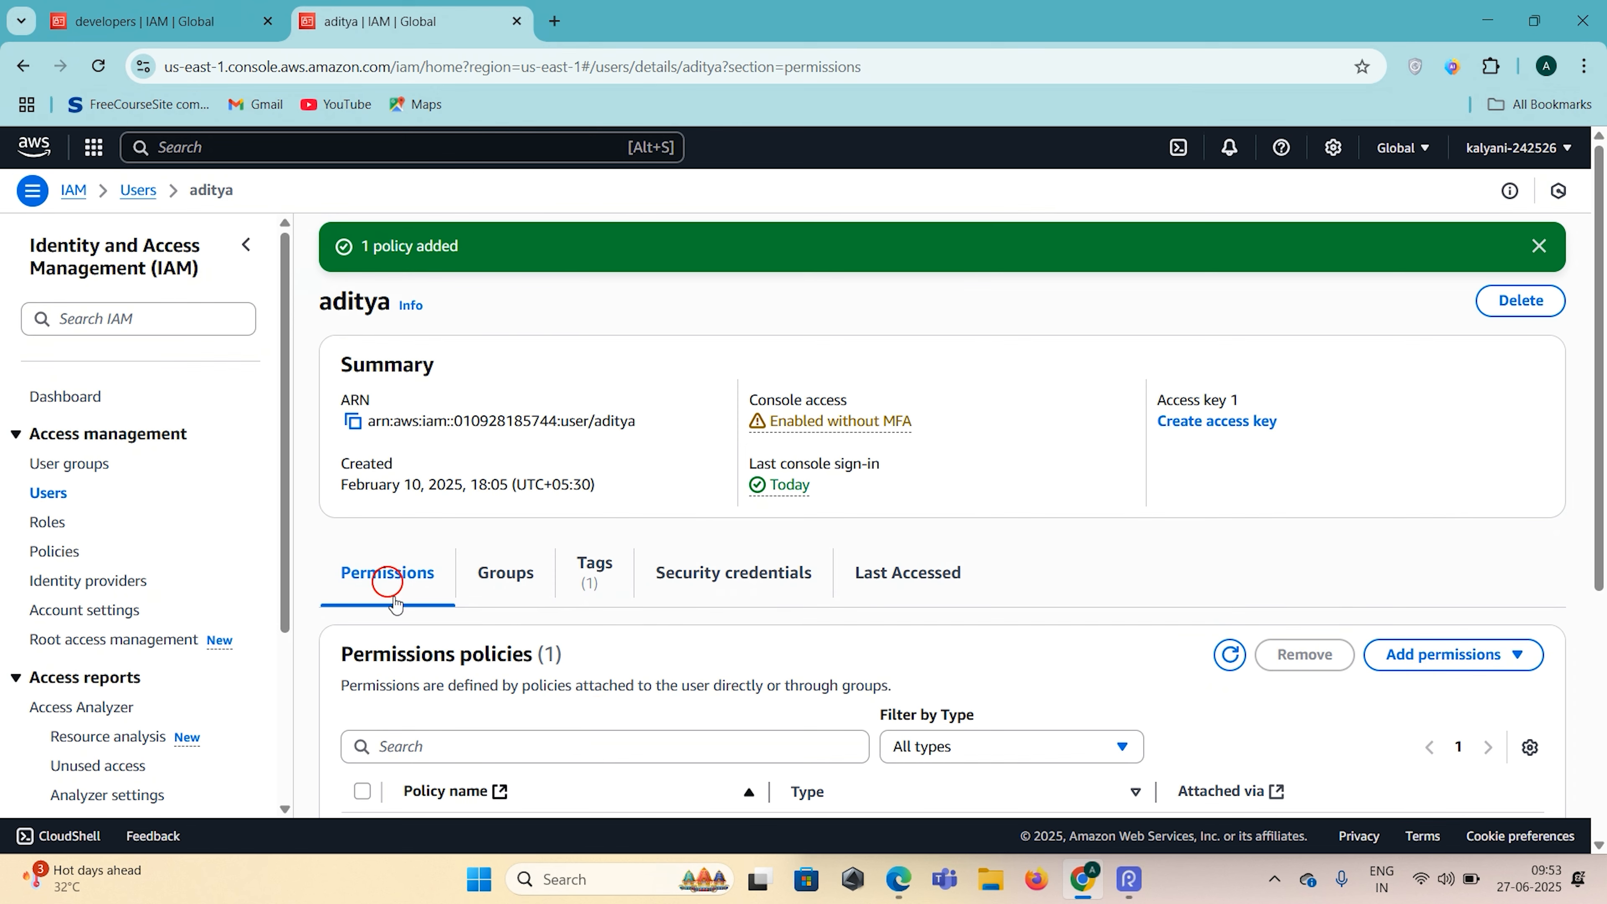
# Step: Examine the user's permissions policies and check how the IAMReadOnlyAccess policy is attached
pyautogui.scroll(-2, 359, 316)
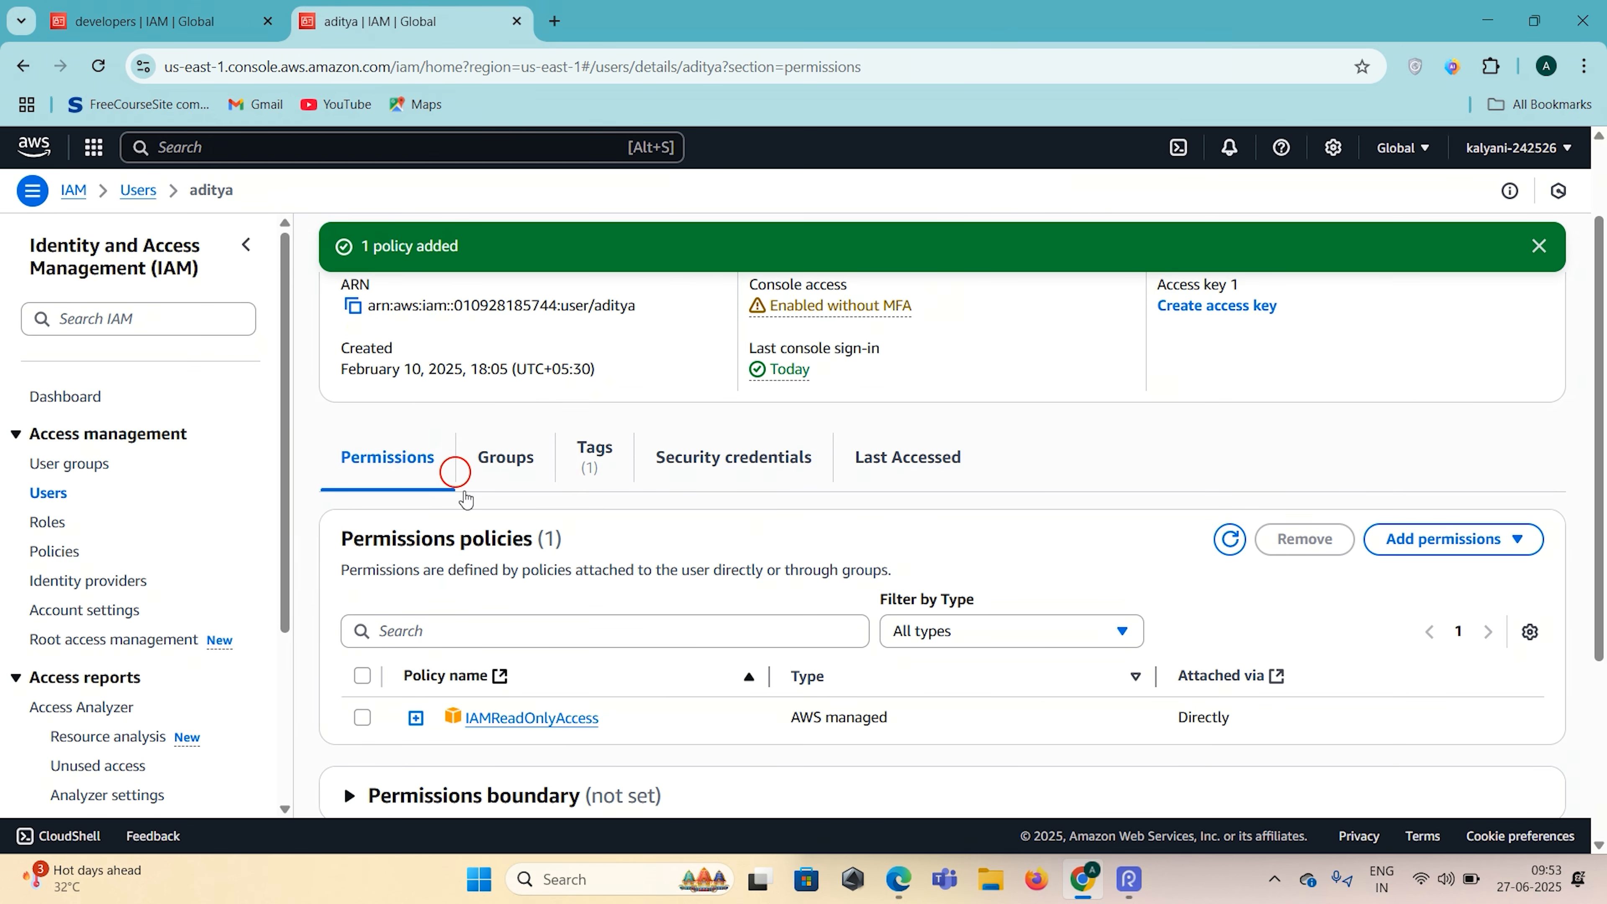
pyautogui.scroll(-1, 570, 633)
pyautogui.scroll(-1, 791, 627)
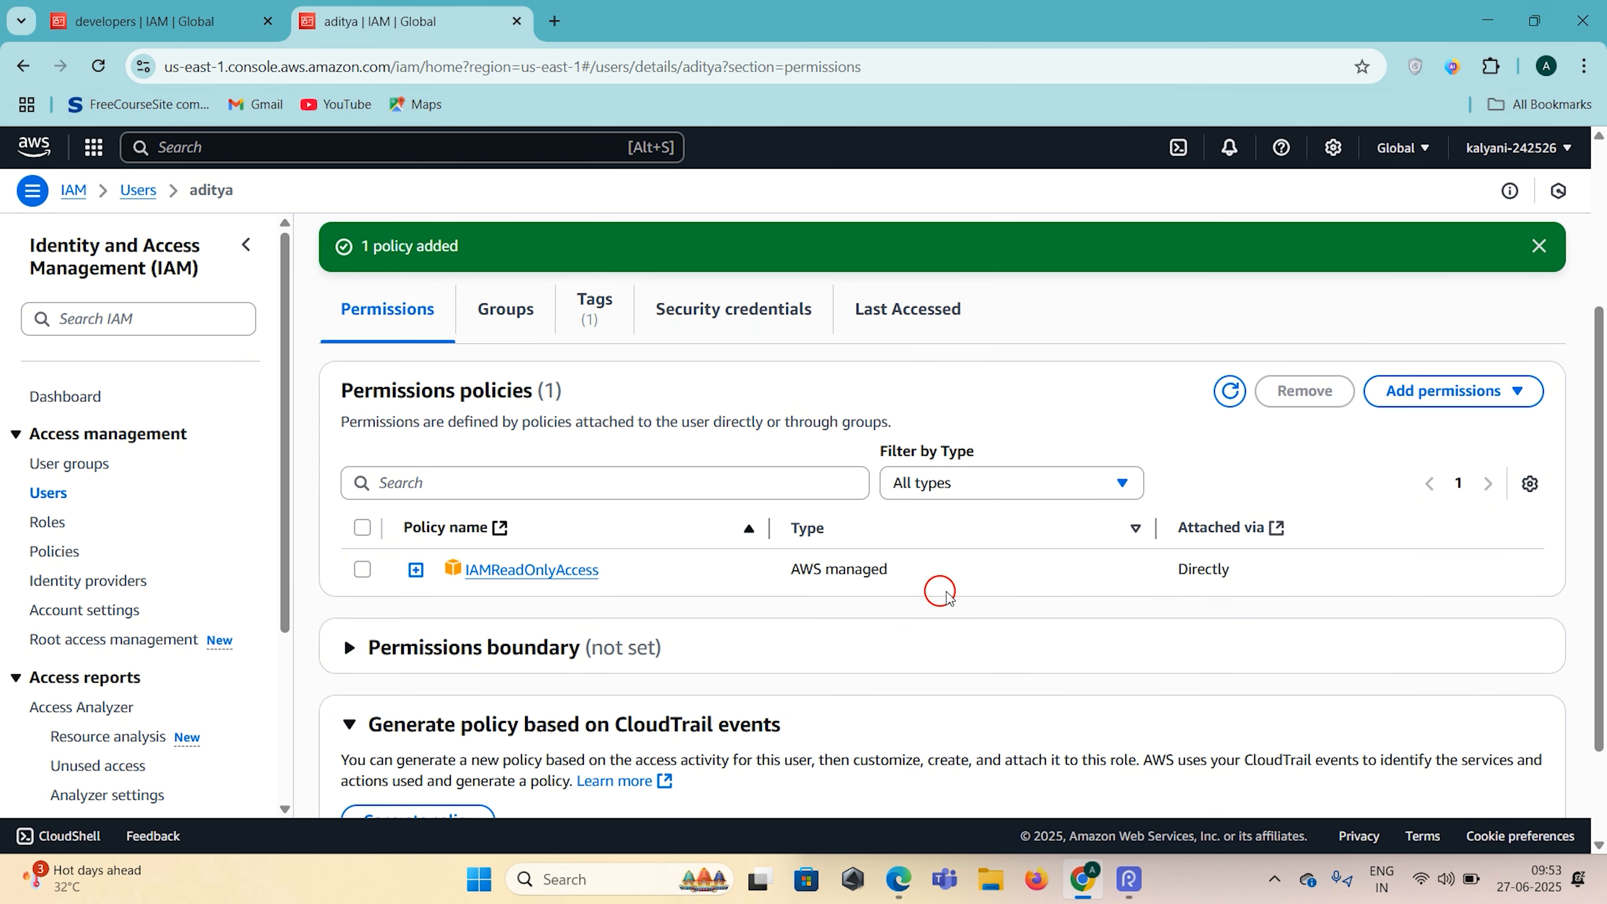
pyautogui.doubleClick(1191, 570)
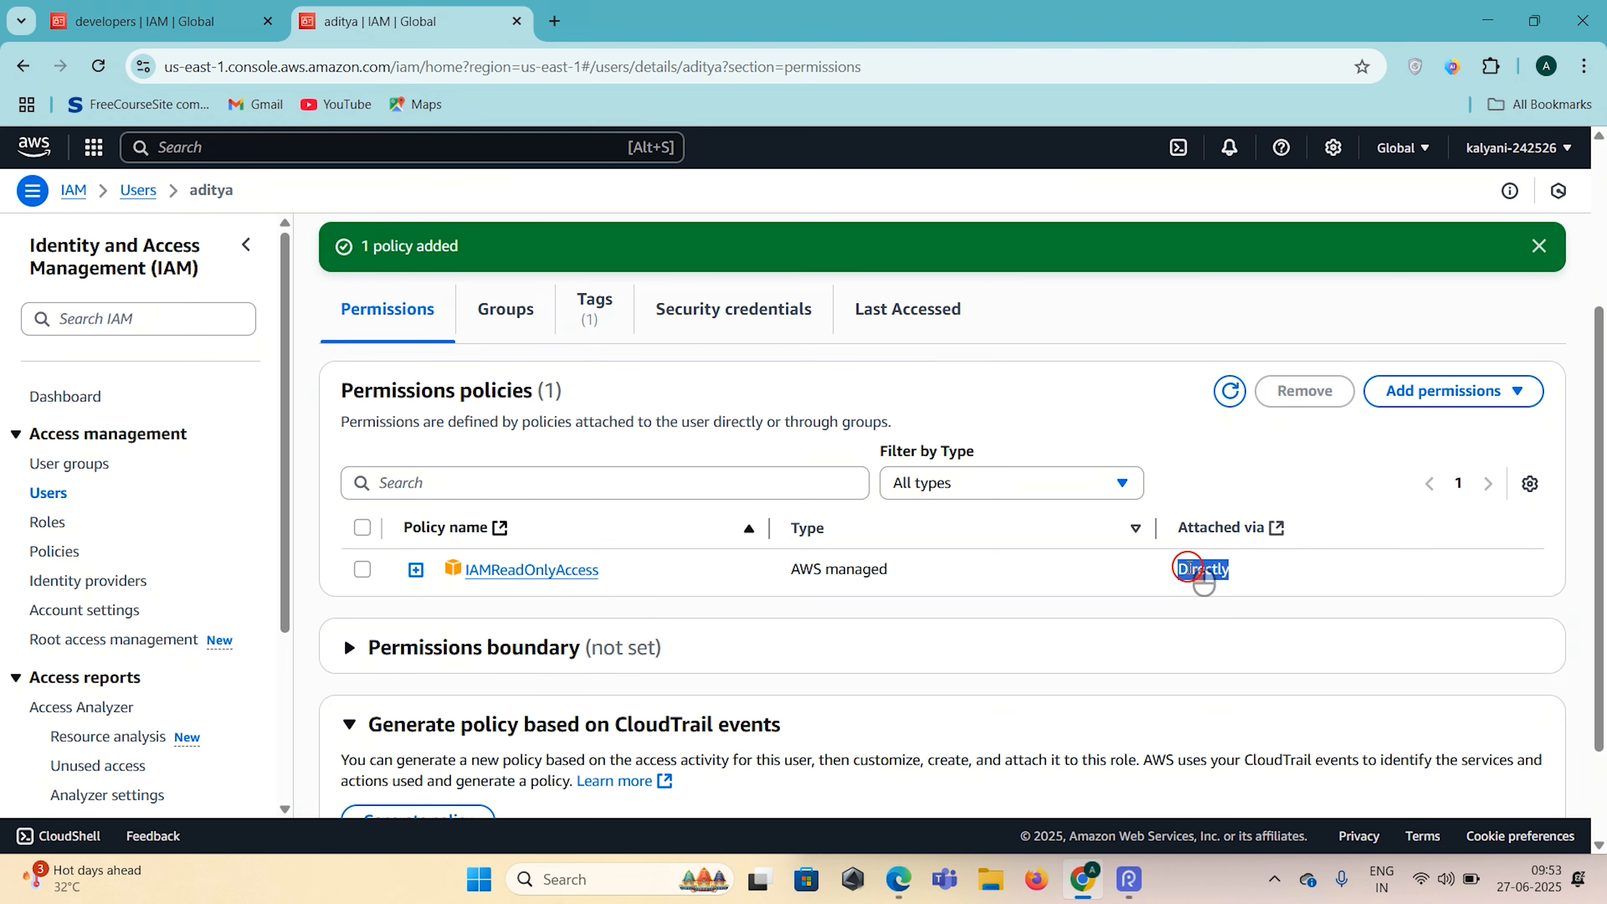
pyautogui.click(1092, 626)
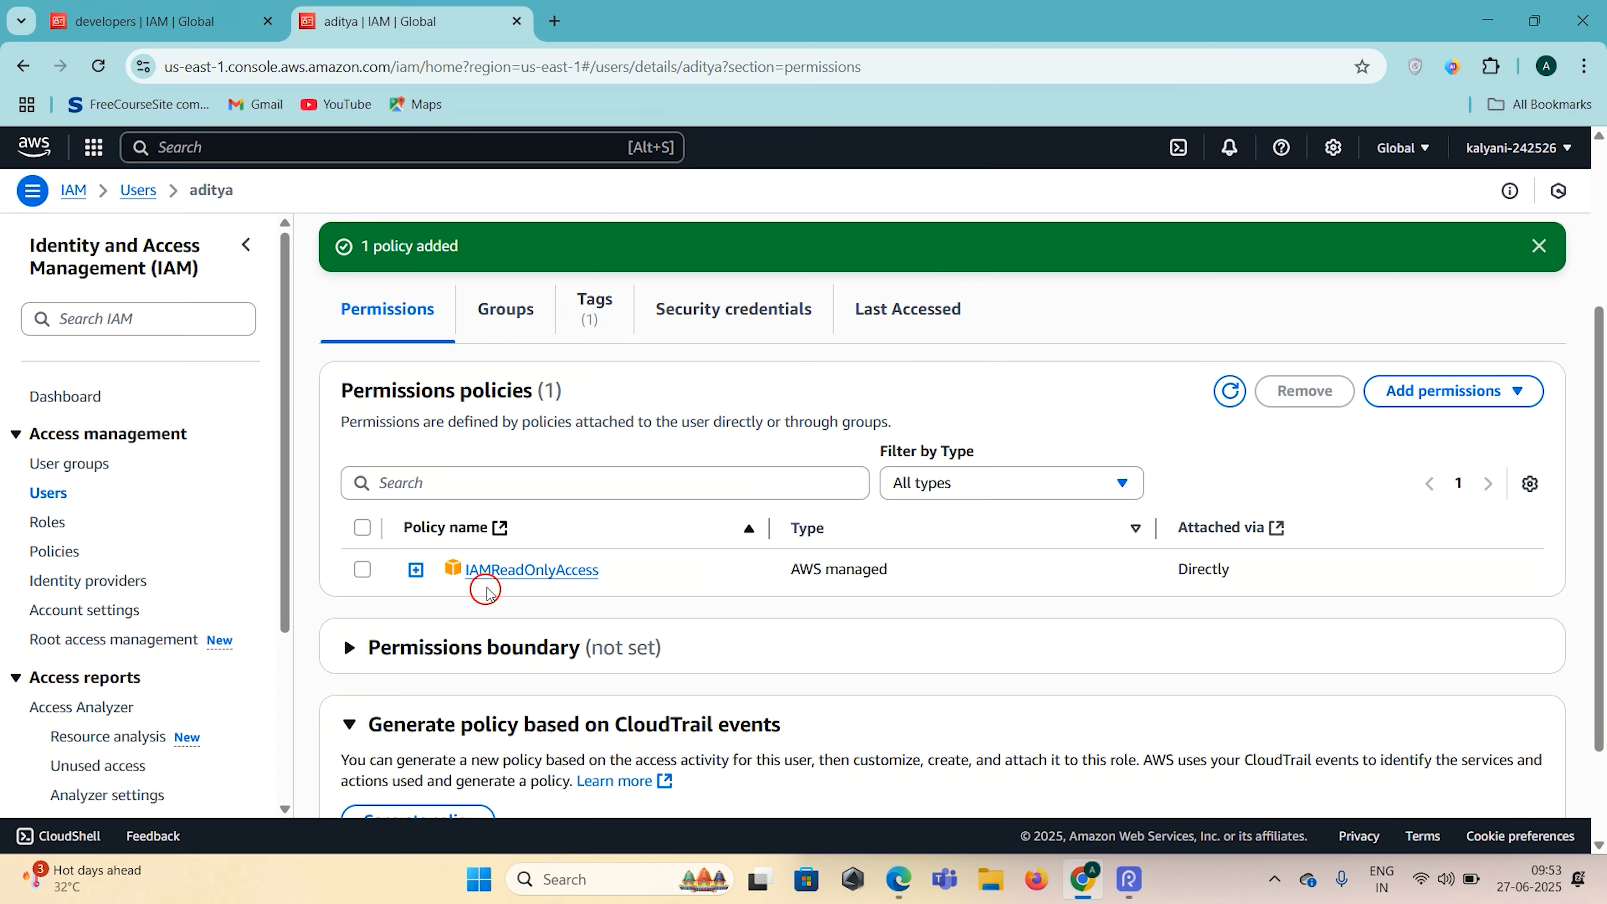
# Step: Open the details of the IAMReadOnlyAccess policy and read its permissions as JSON
pyautogui.click(533, 573)
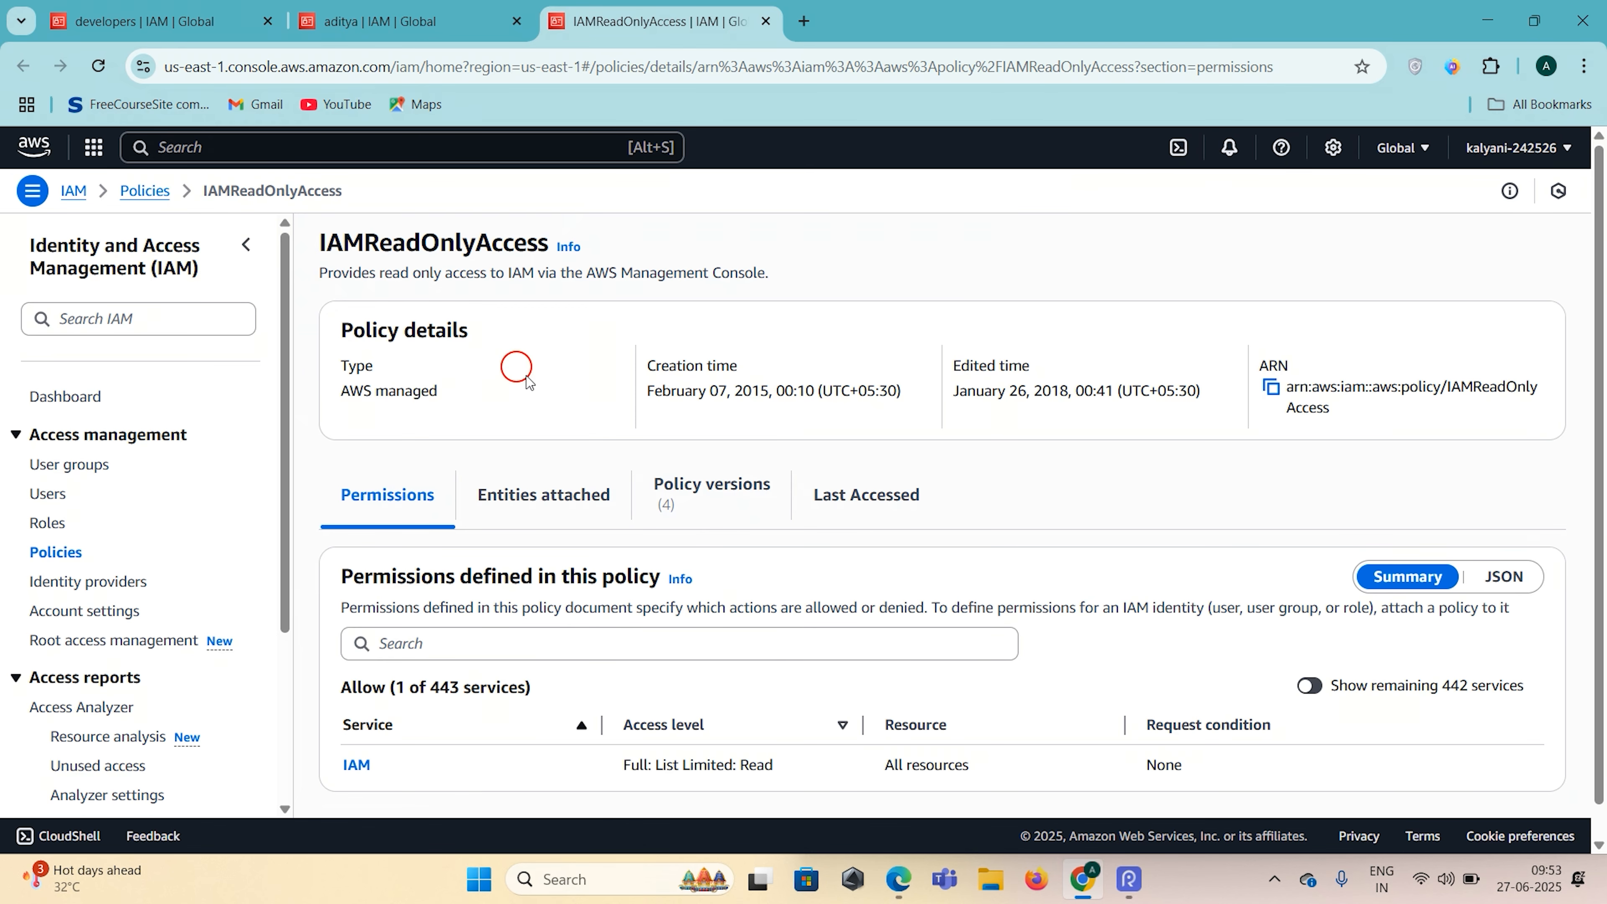
pyautogui.scroll(-1, 520, 370)
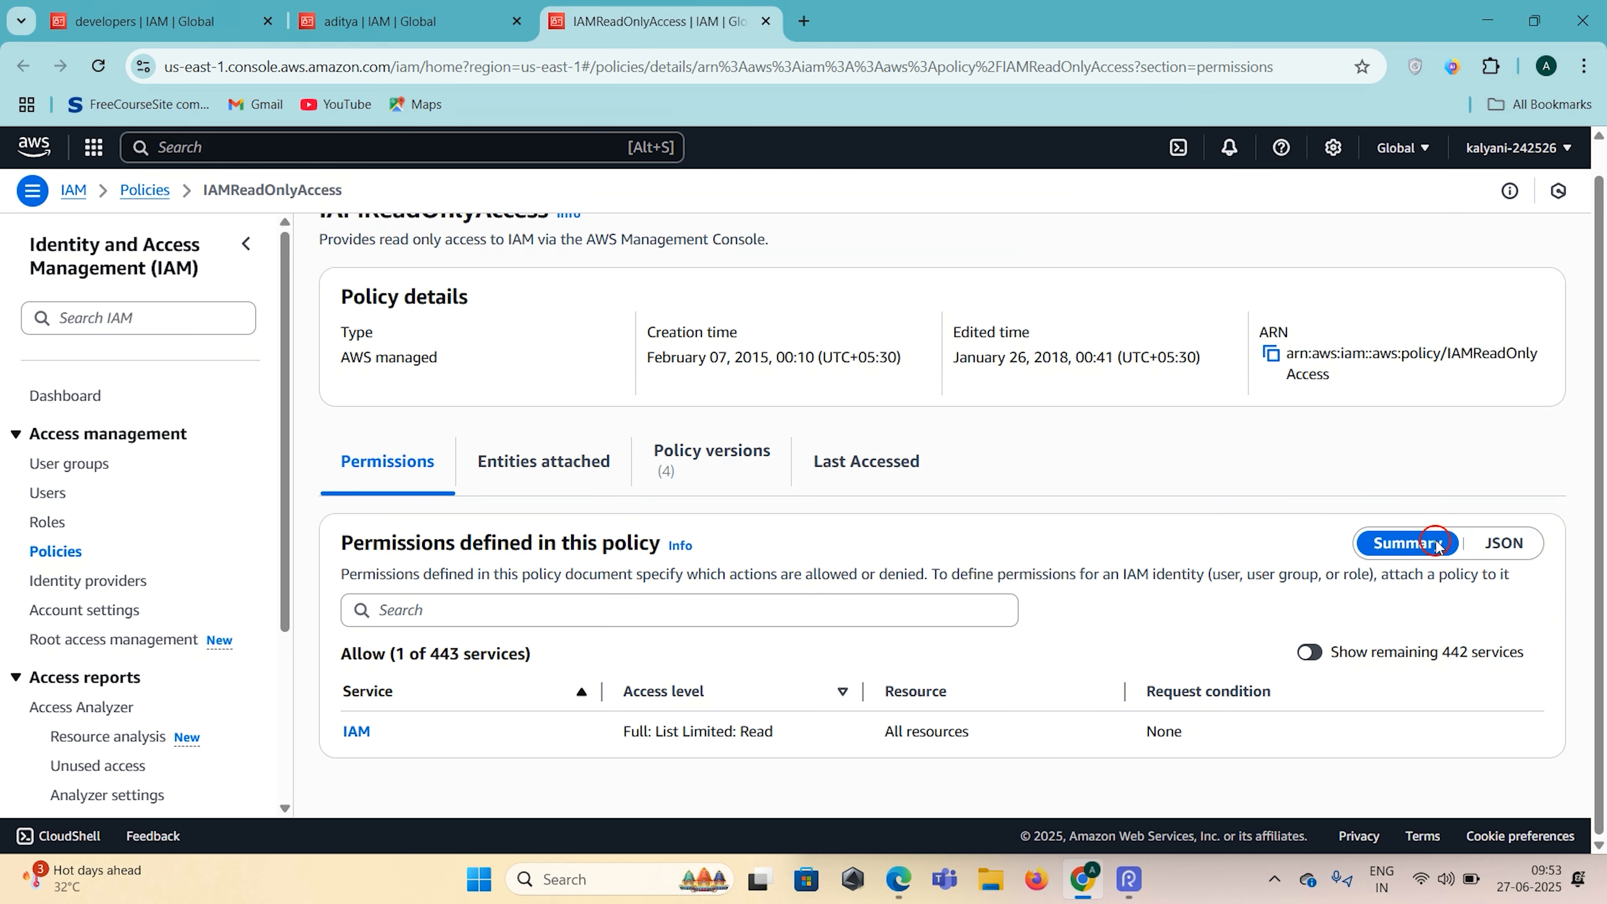
pyautogui.click(1505, 543)
pyautogui.scroll(-2, 1521, 544)
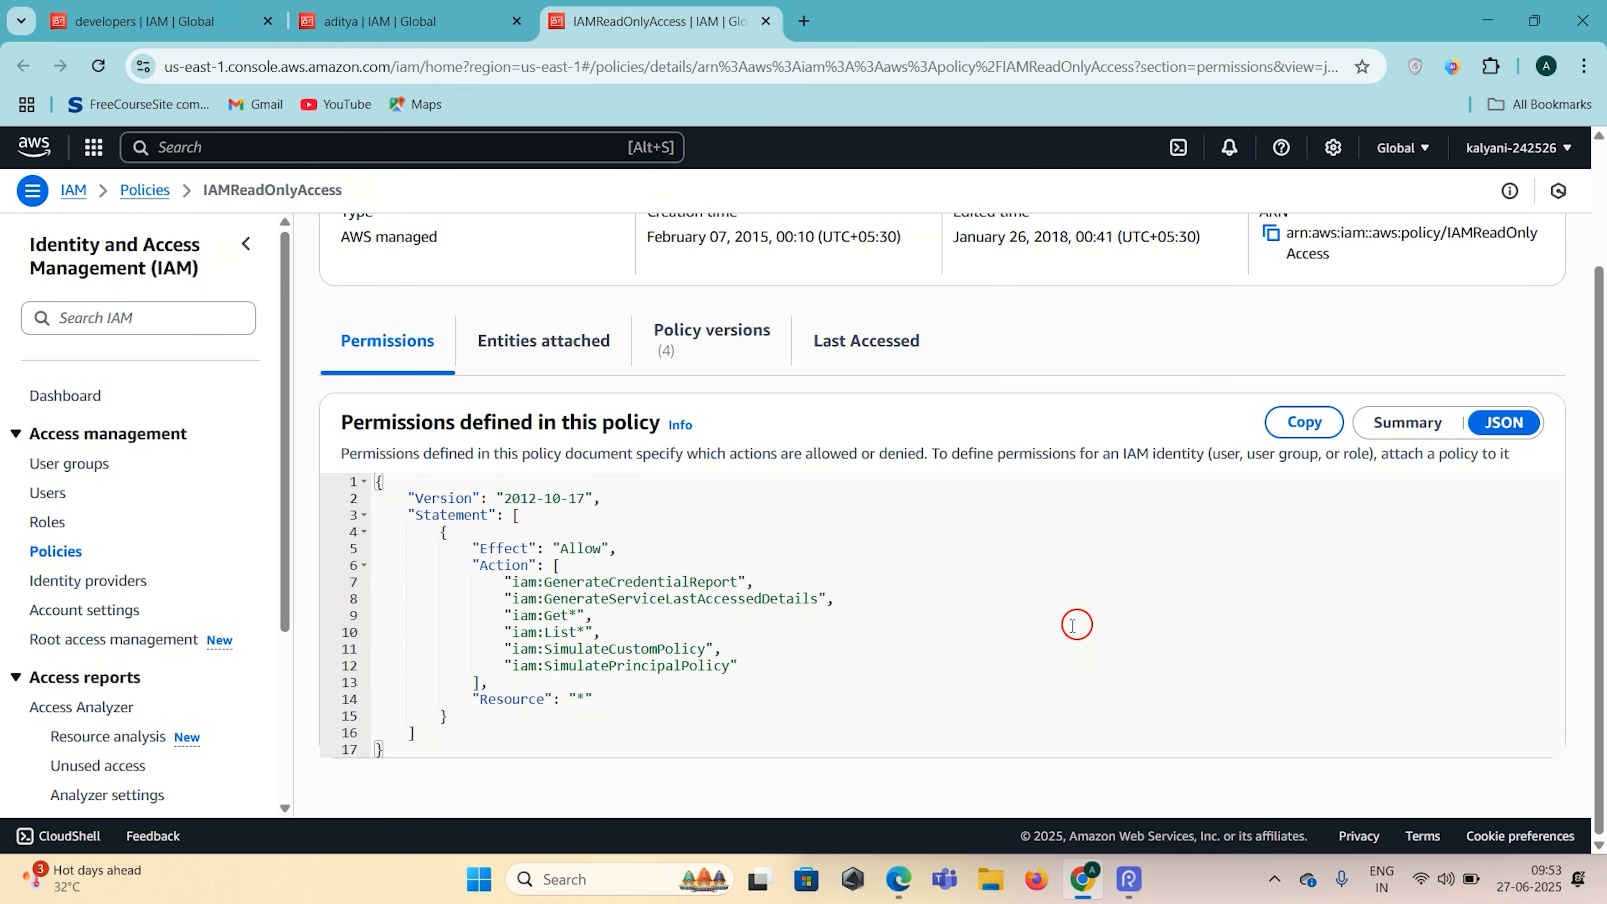
# Step: Return to the policy's permissions summary and examine the IAM service's access level, resource and request condition
pyautogui.click(1394, 423)
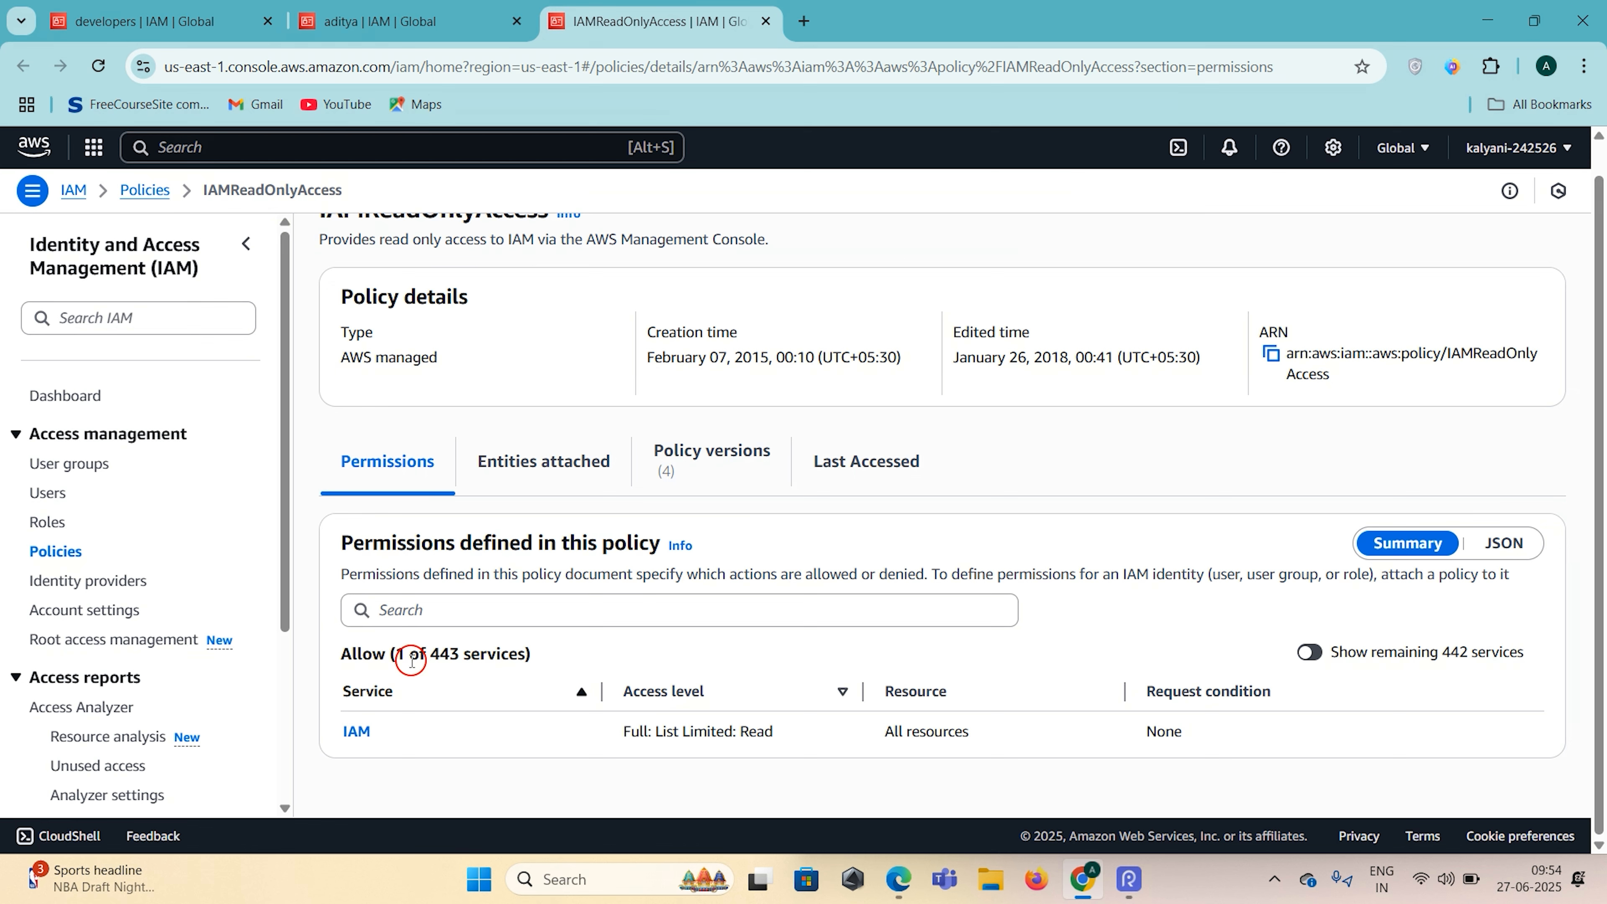
pyautogui.doubleClick(638, 730)
pyautogui.click(785, 696)
pyautogui.doubleClick(670, 731)
pyautogui.doubleClick(767, 737)
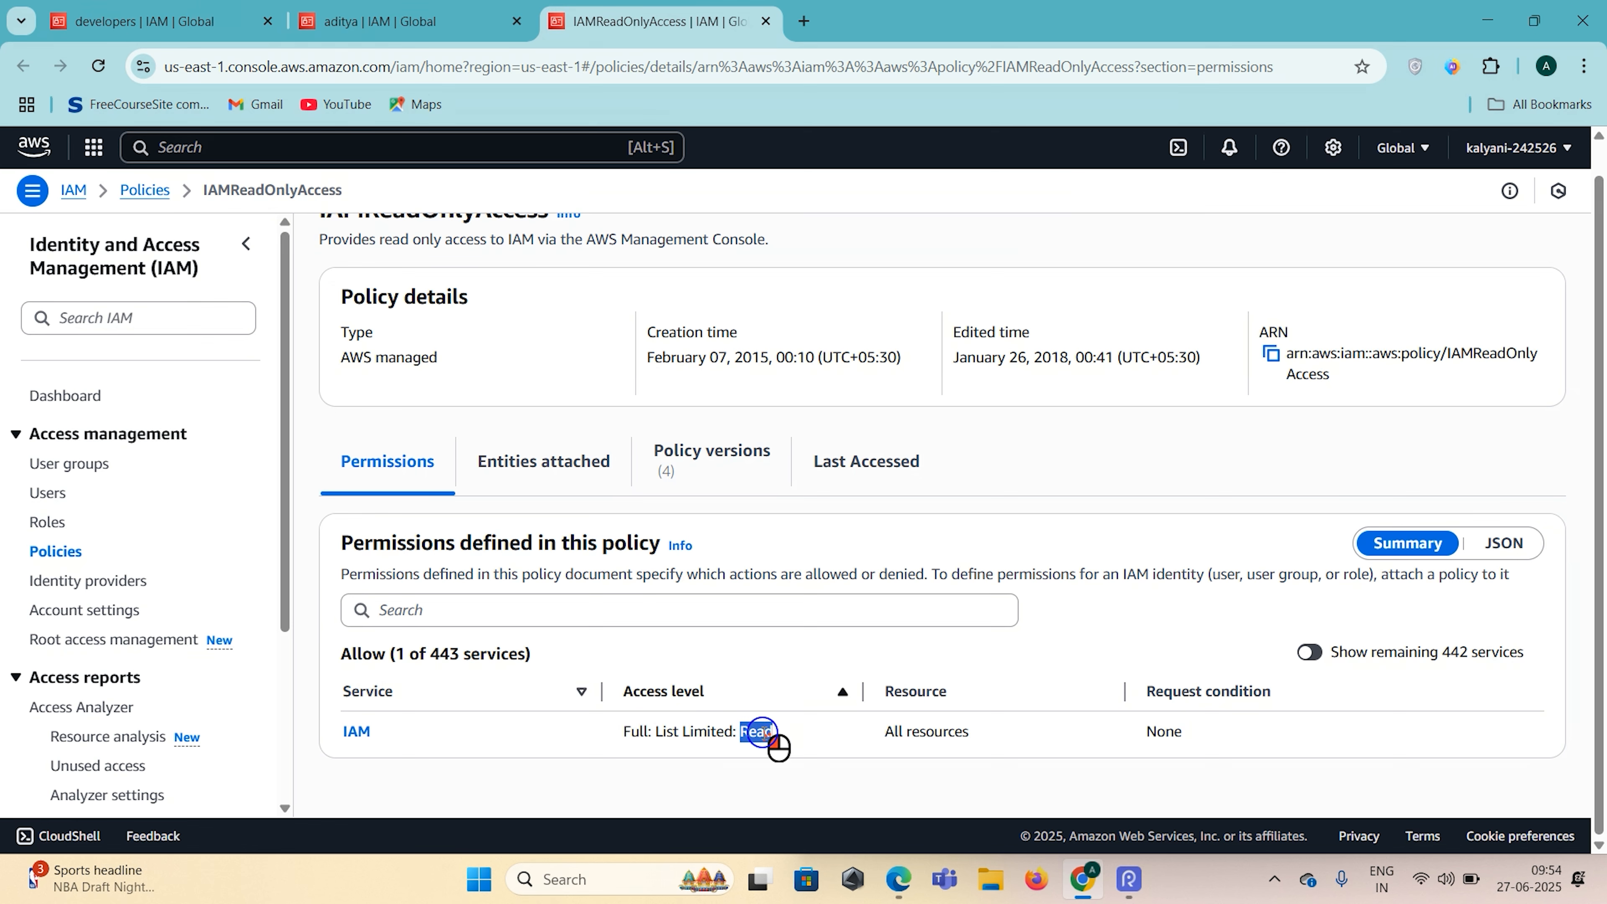
pyautogui.doubleClick(939, 734)
pyautogui.doubleClick(1163, 749)
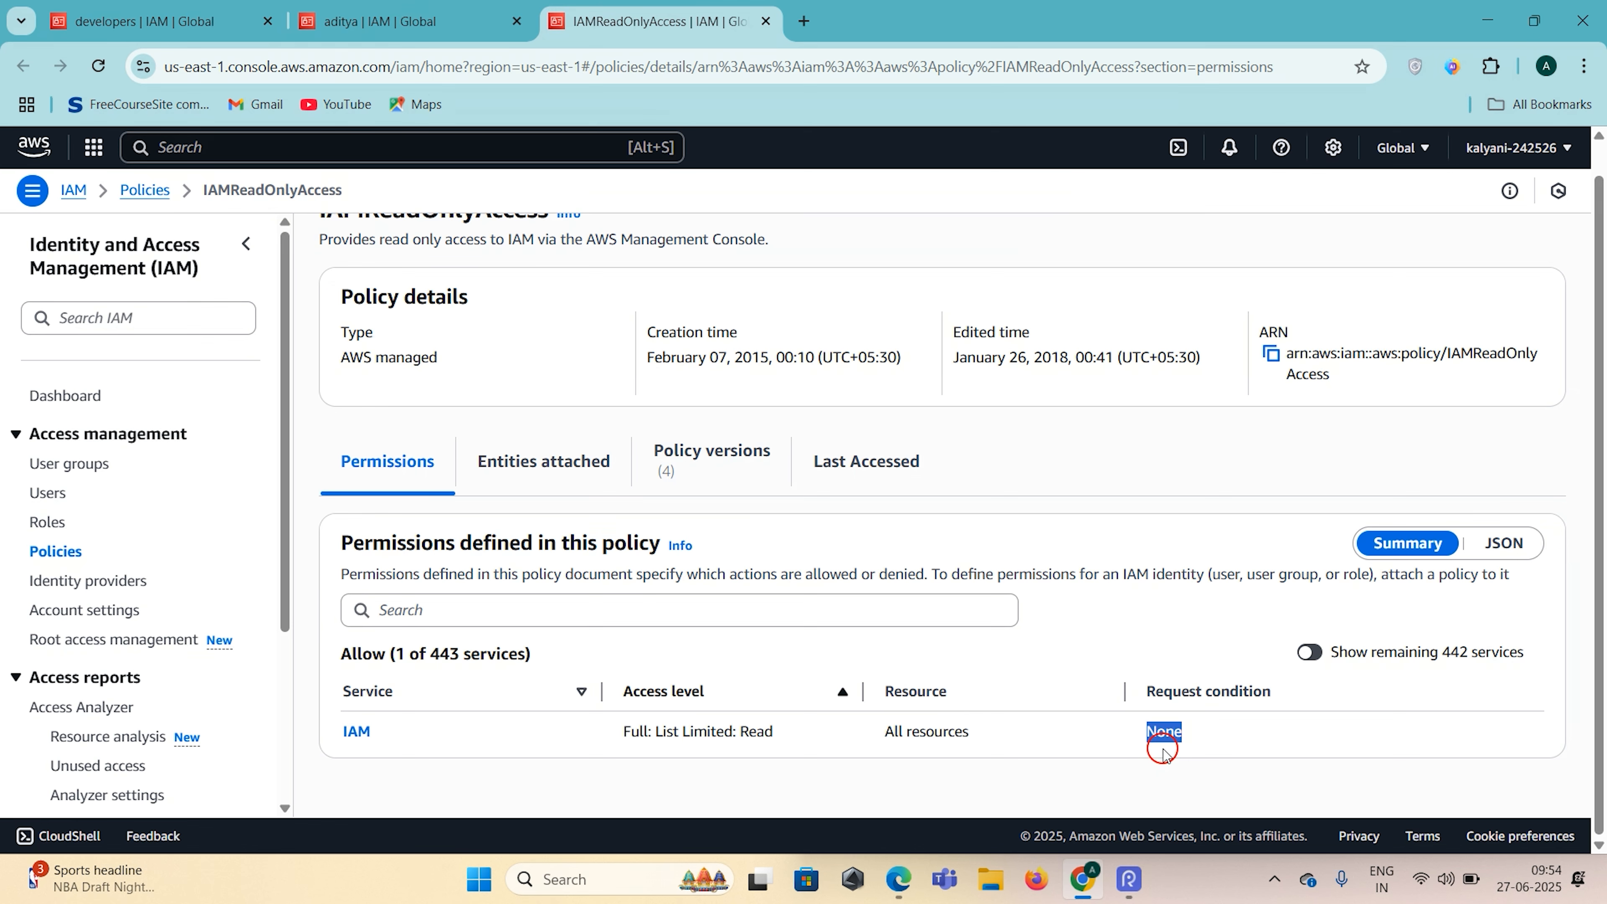
# Step: Show the policy as JSON again and examine the iam:Get* action in its statement
pyautogui.click(1505, 551)
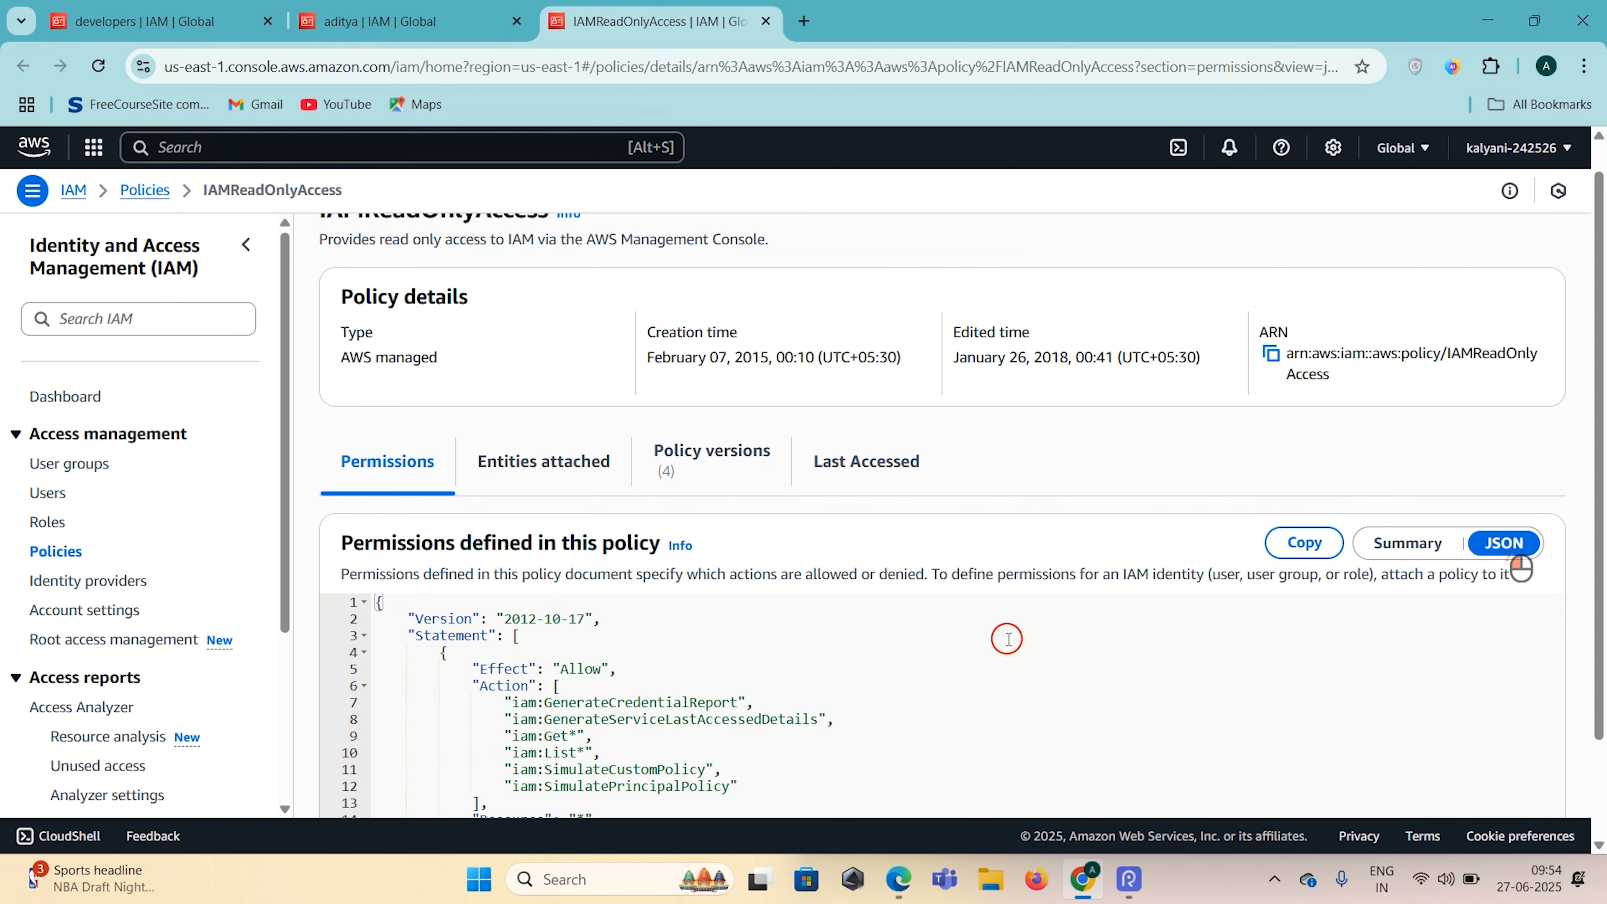
pyautogui.scroll(-1, 759, 627)
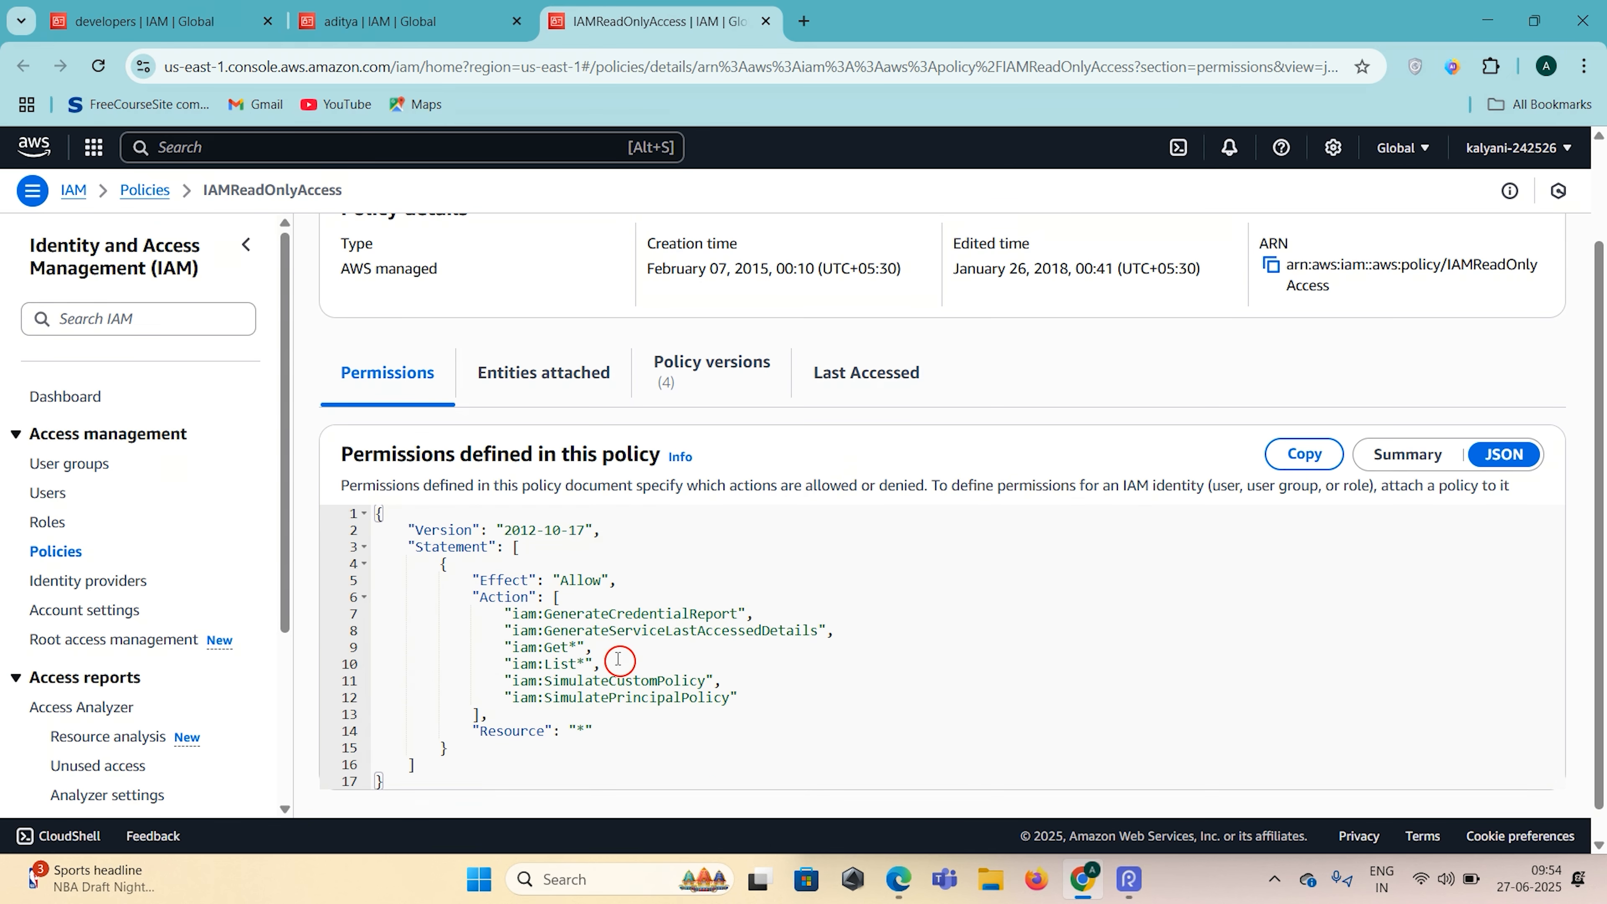
pyautogui.moveTo(568, 647); pyautogui.dragTo(602, 643)
pyautogui.scroll(2, 602, 644)
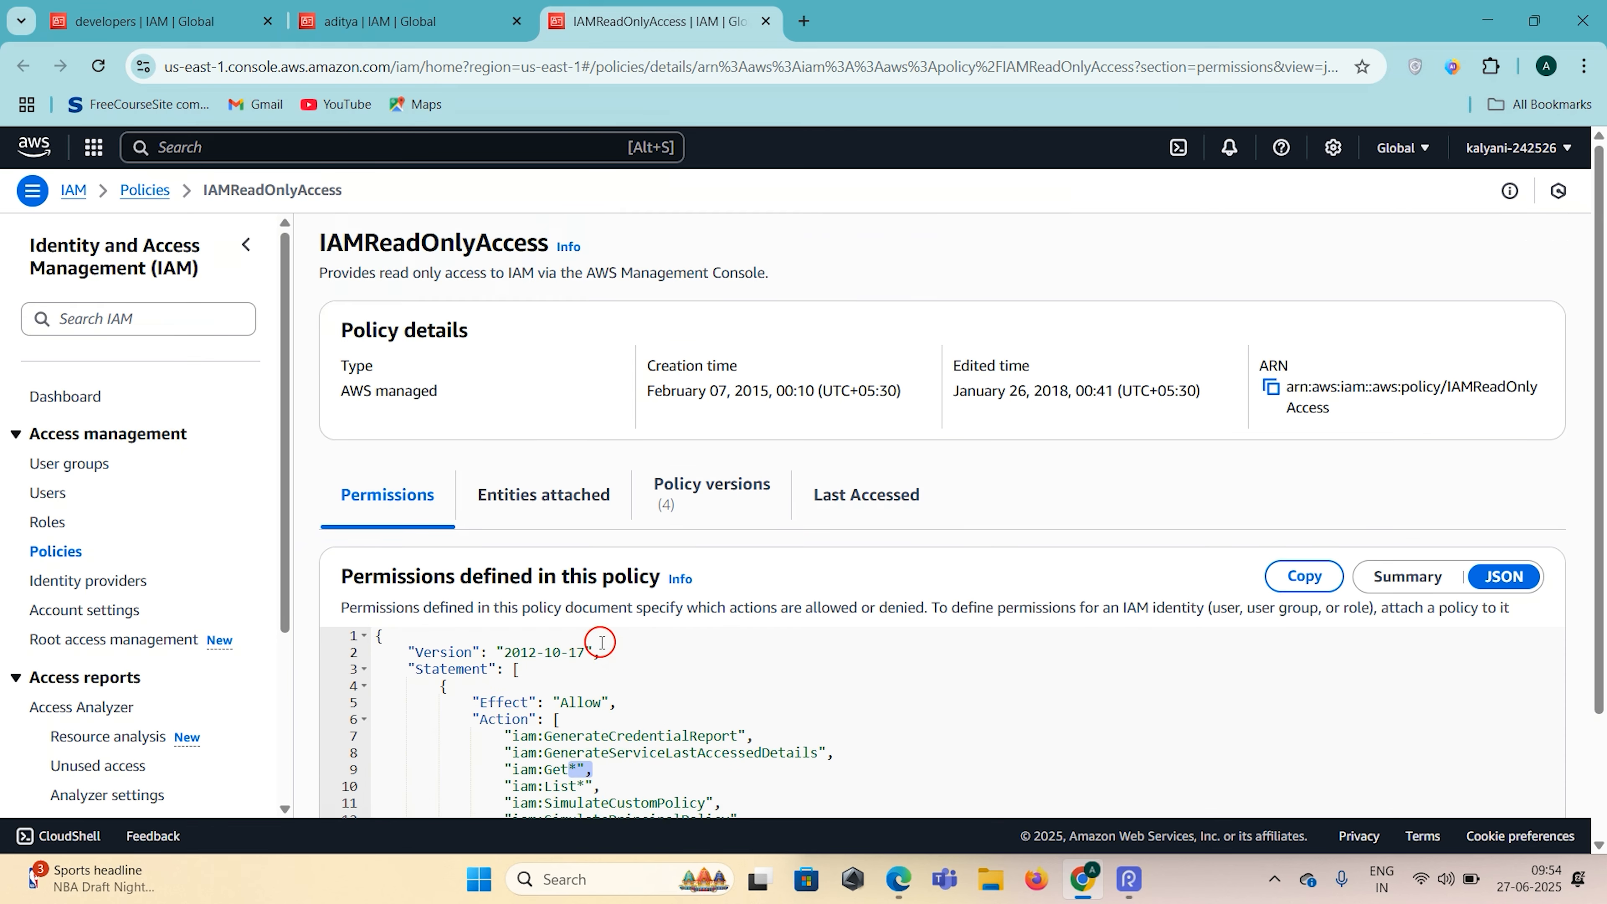
# Step: Return to the user's details page, and reload the IAM Users list in that user's own session to test access
pyautogui.click(384, 38)
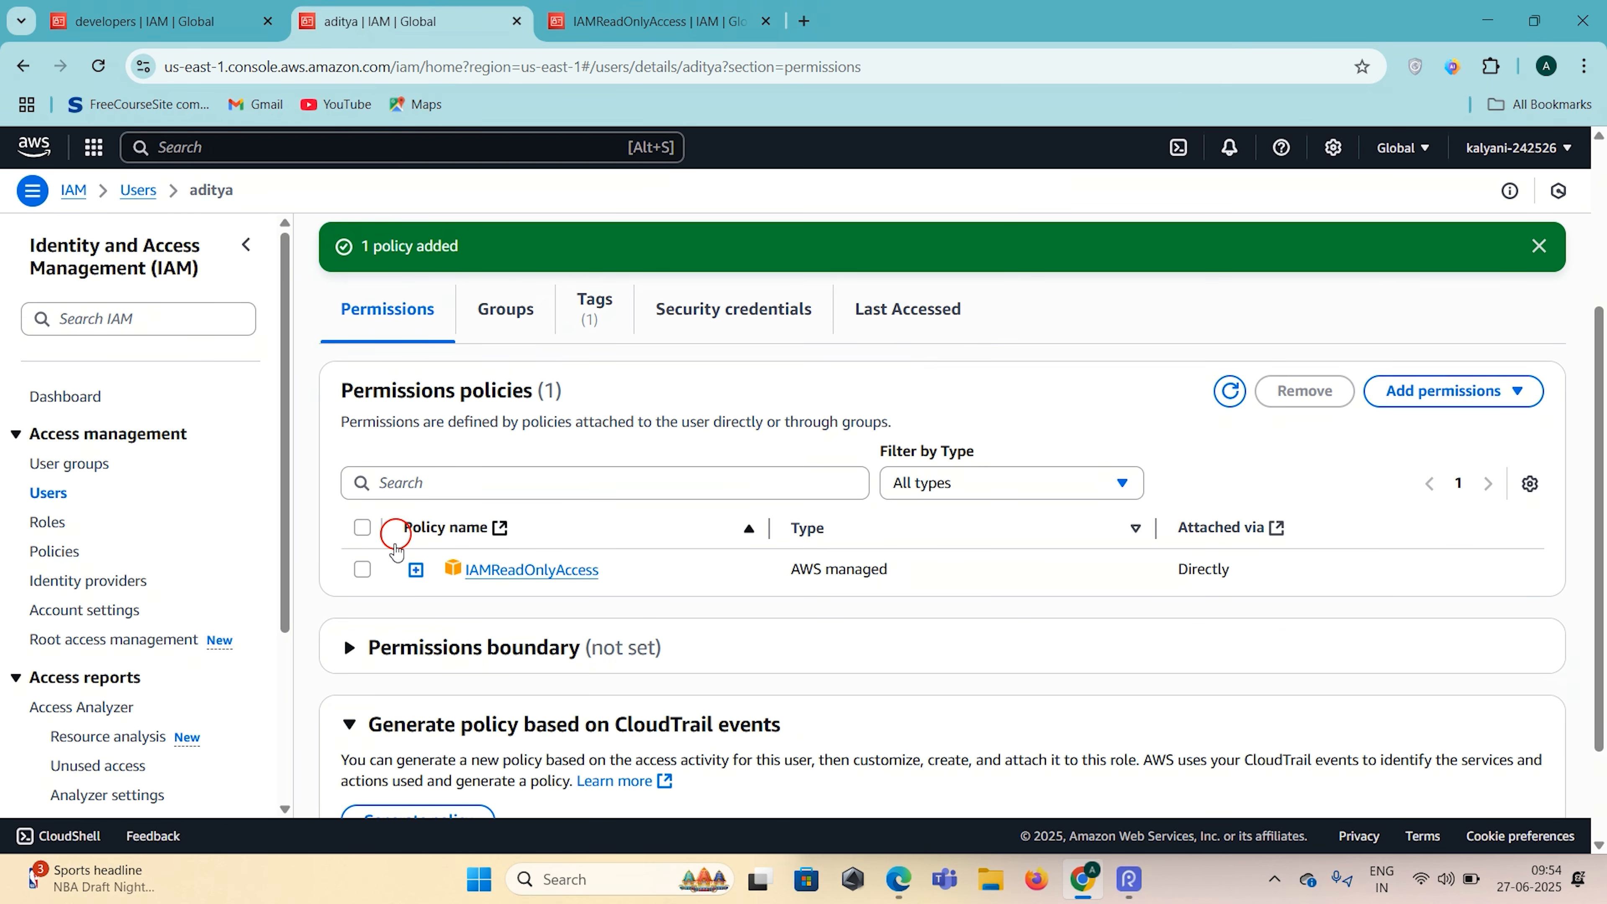
pyautogui.scroll(3, 620, 594)
pyautogui.scroll(1, 624, 595)
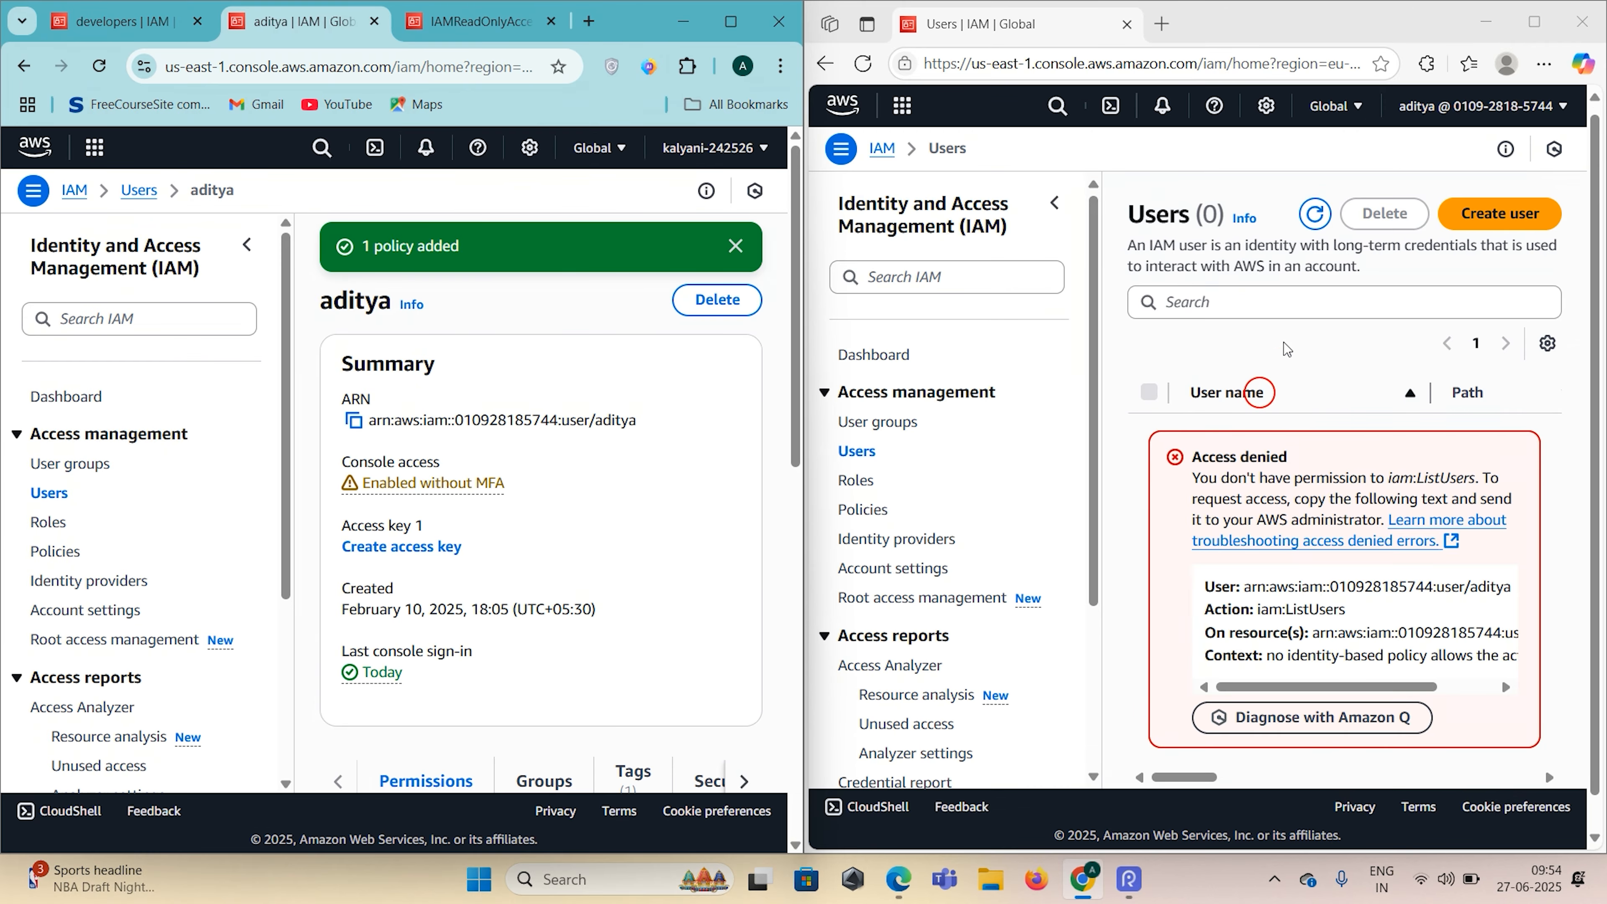
pyautogui.click(1204, 356)
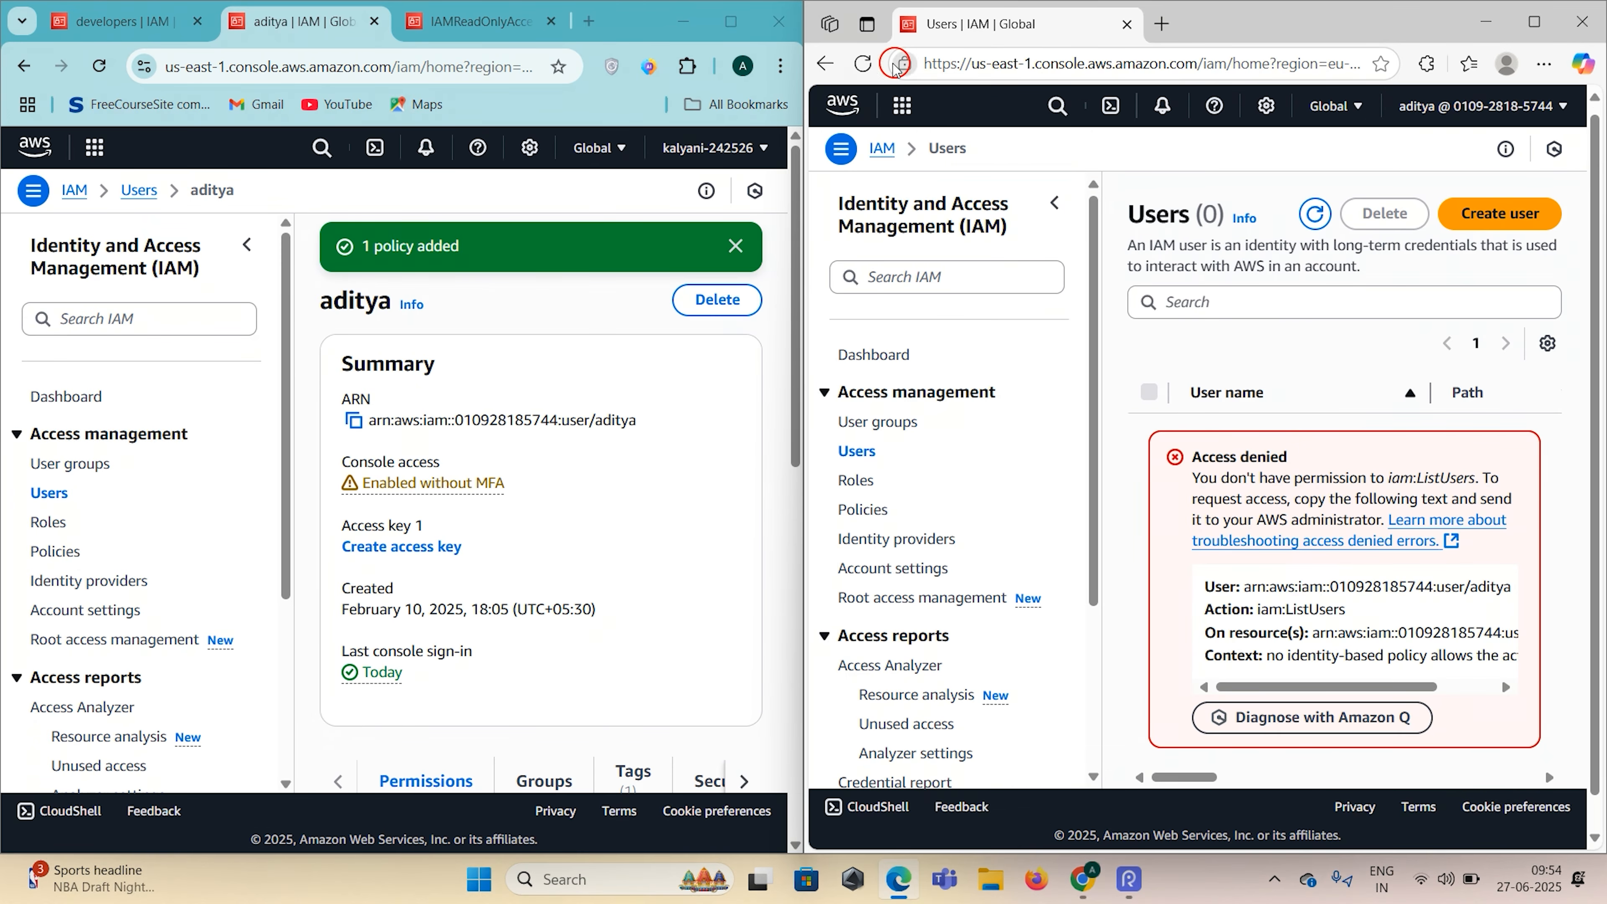
pyautogui.click(862, 63)
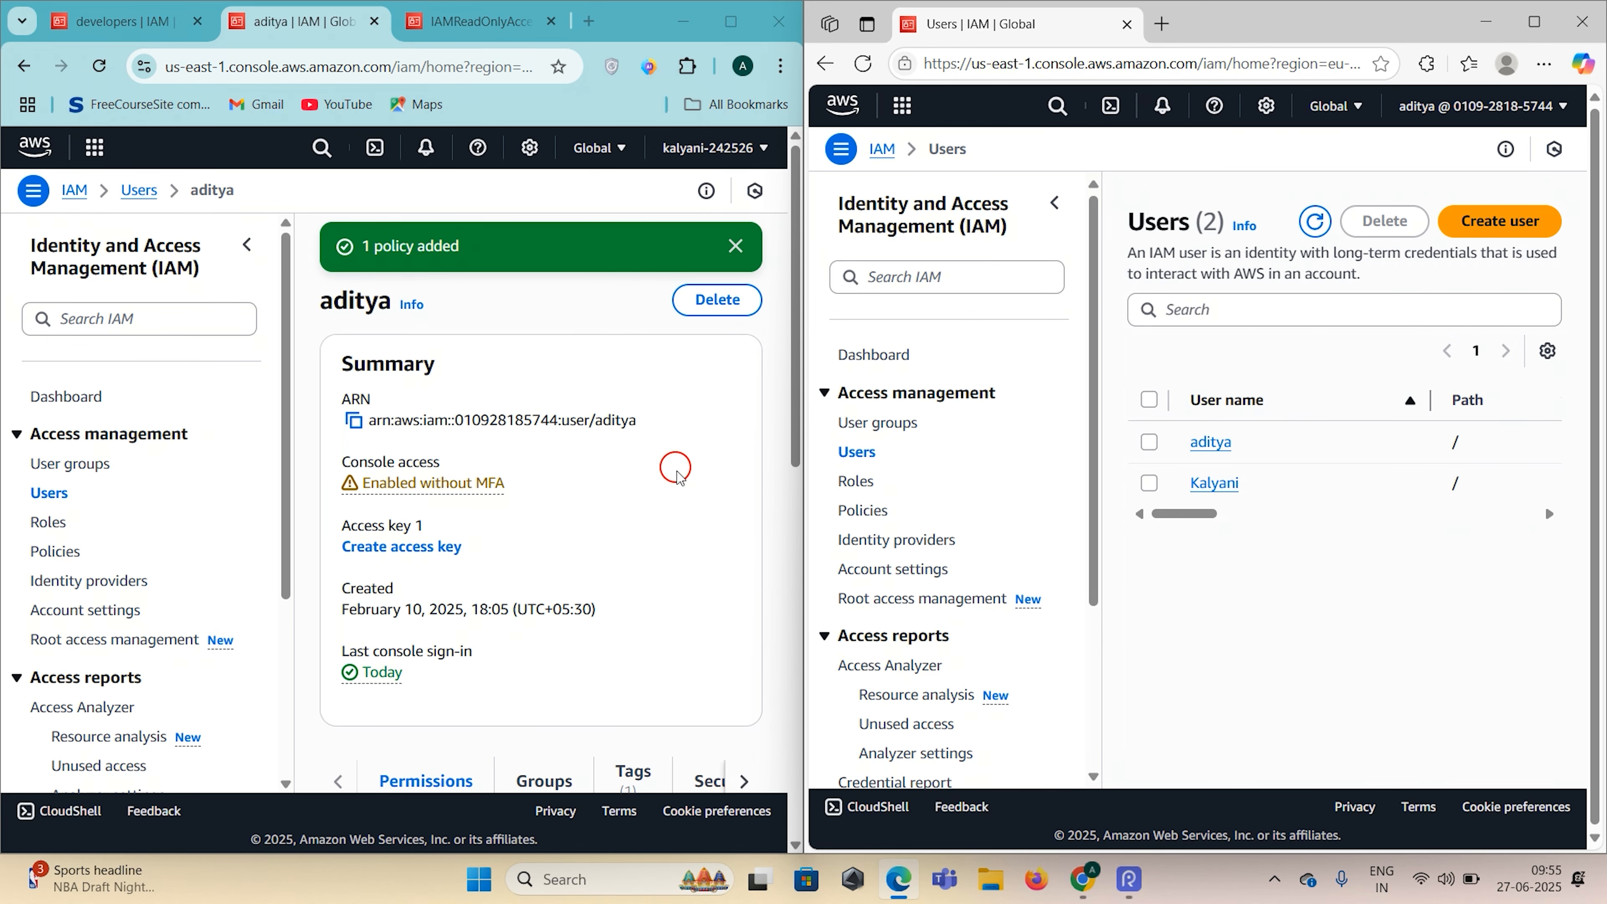
# Step: Review the user's attached permissions policies beside the user's own session, and maximize the administrator's window to check them again
pyautogui.scroll(-5, 676, 468)
pyautogui.scroll(-2, 676, 472)
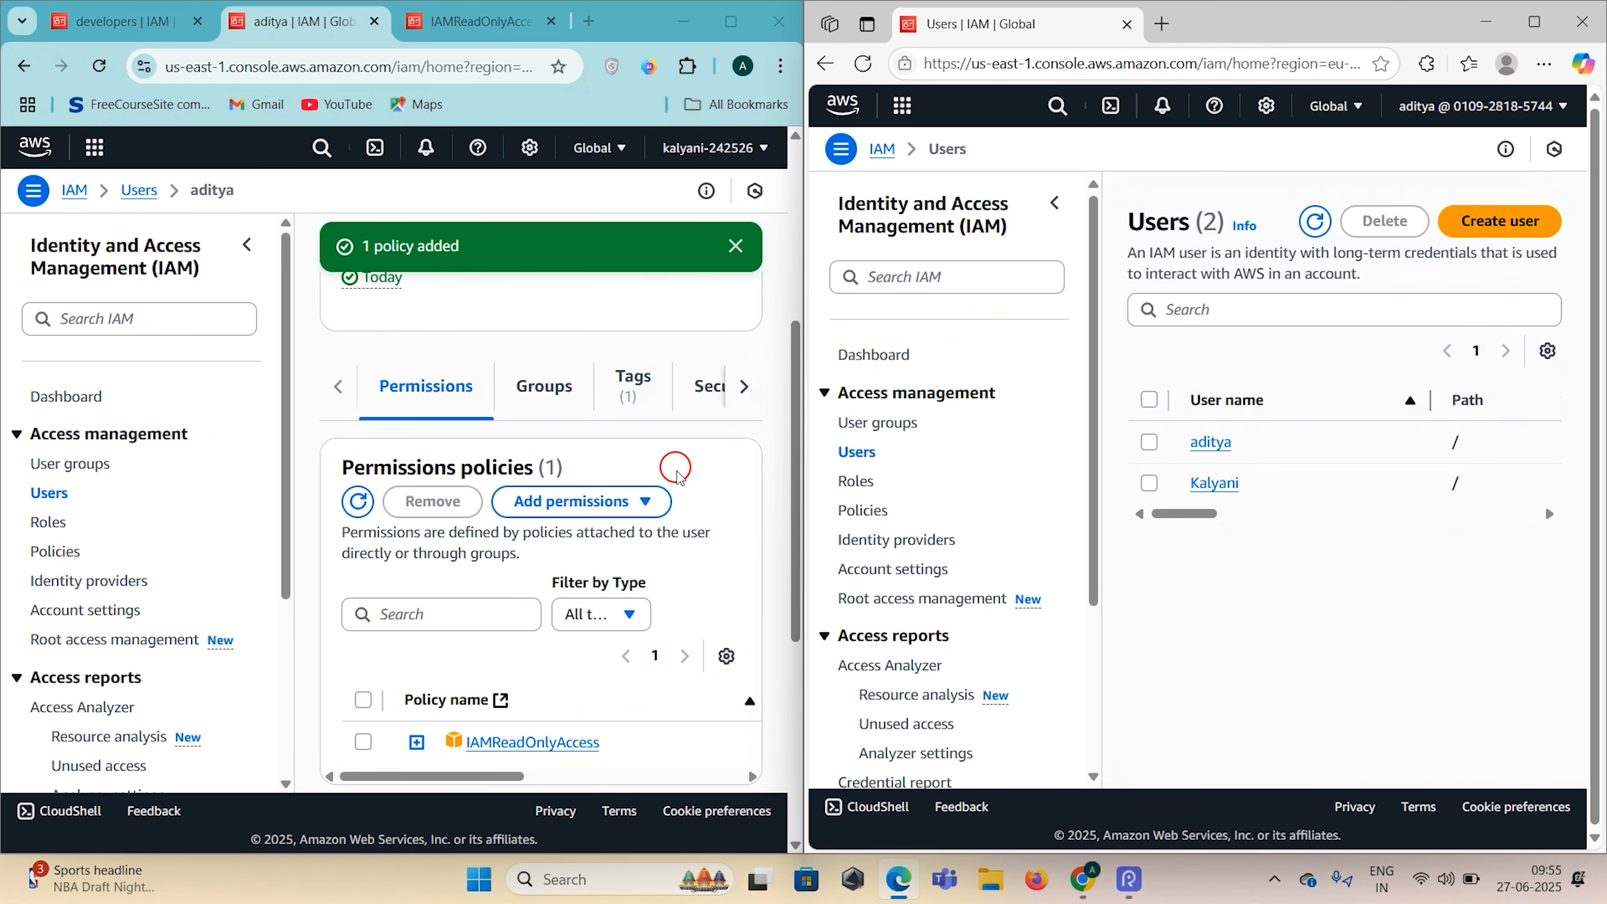
pyautogui.scroll(5, 675, 468)
pyautogui.scroll(-6, 676, 468)
pyautogui.click(850, 873)
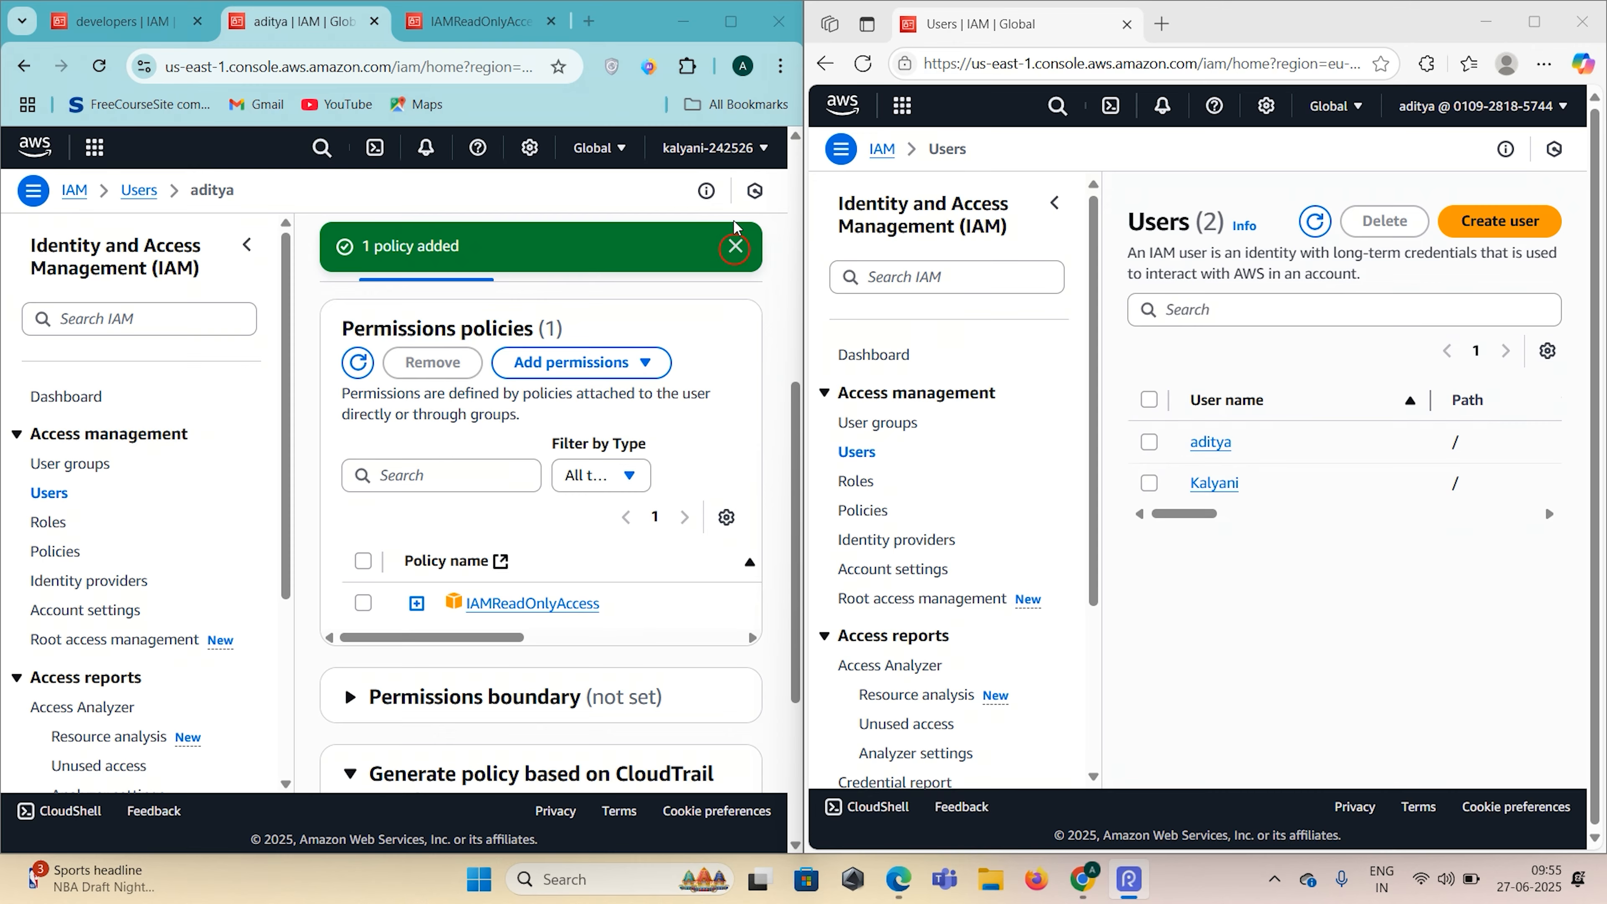
pyautogui.click(730, 20)
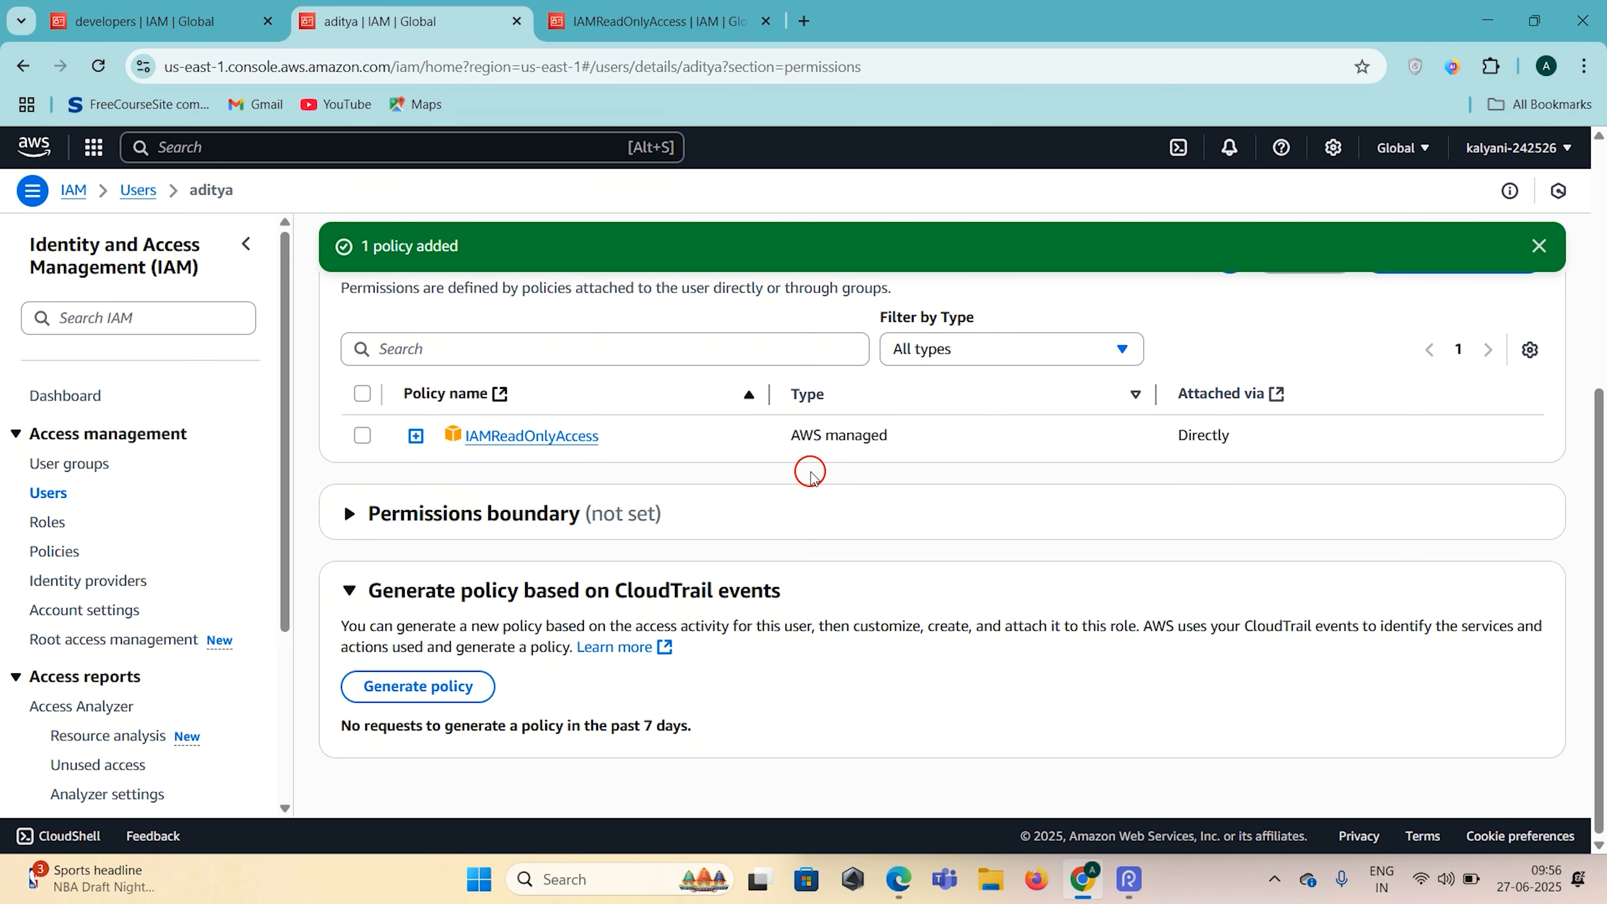
pyautogui.scroll(6, 809, 473)
pyautogui.scroll(-2, 633, 582)
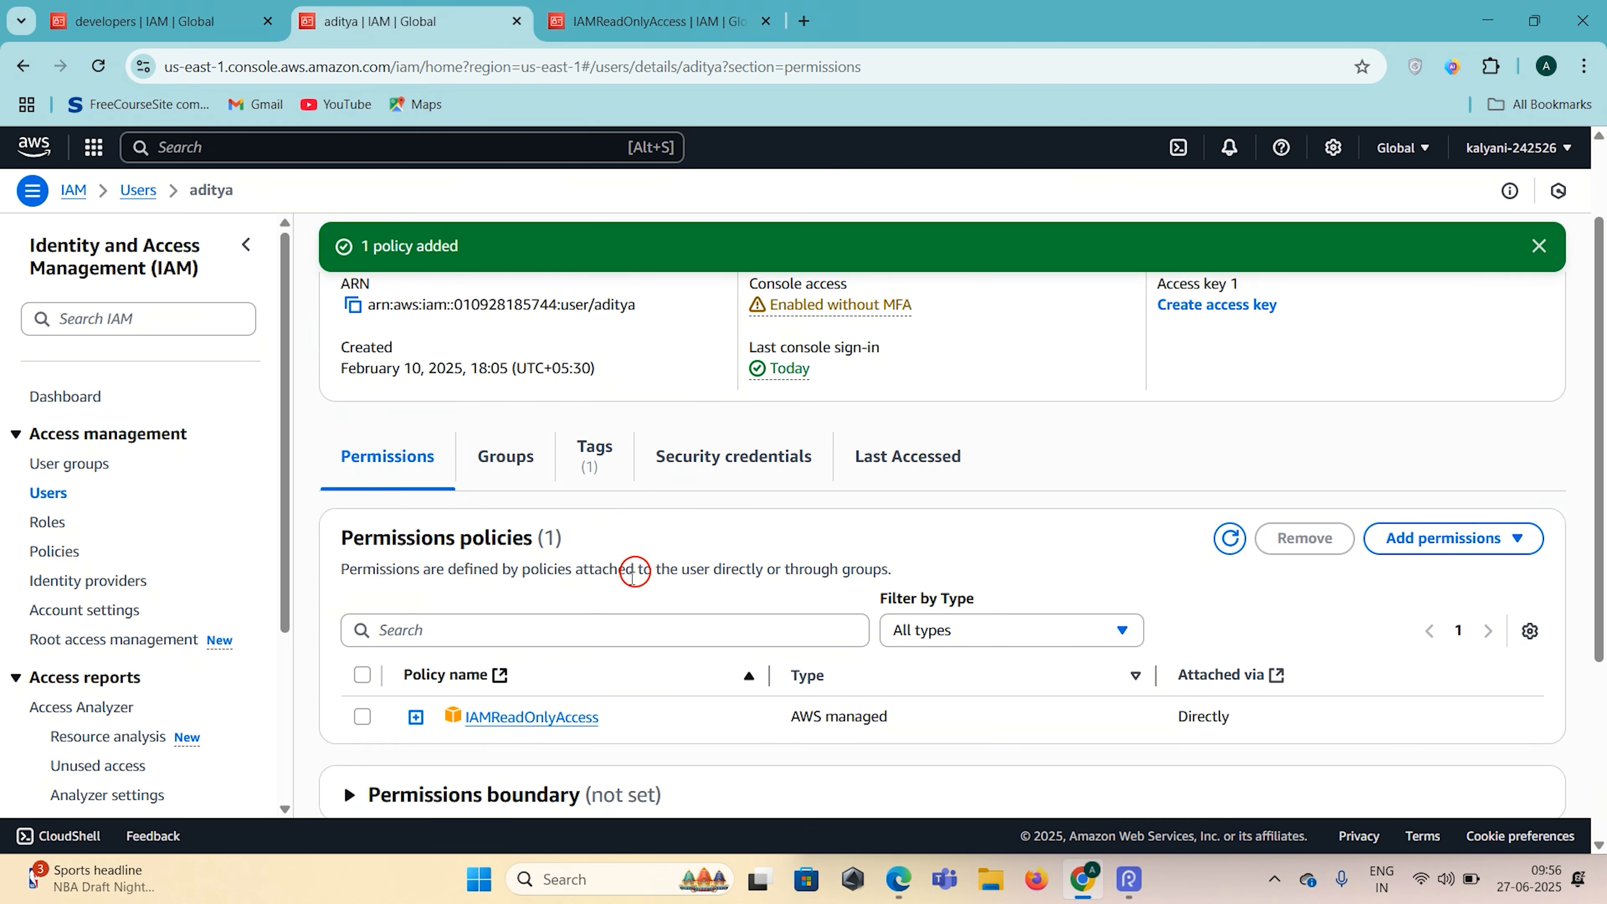
pyautogui.scroll(-1, 502, 632)
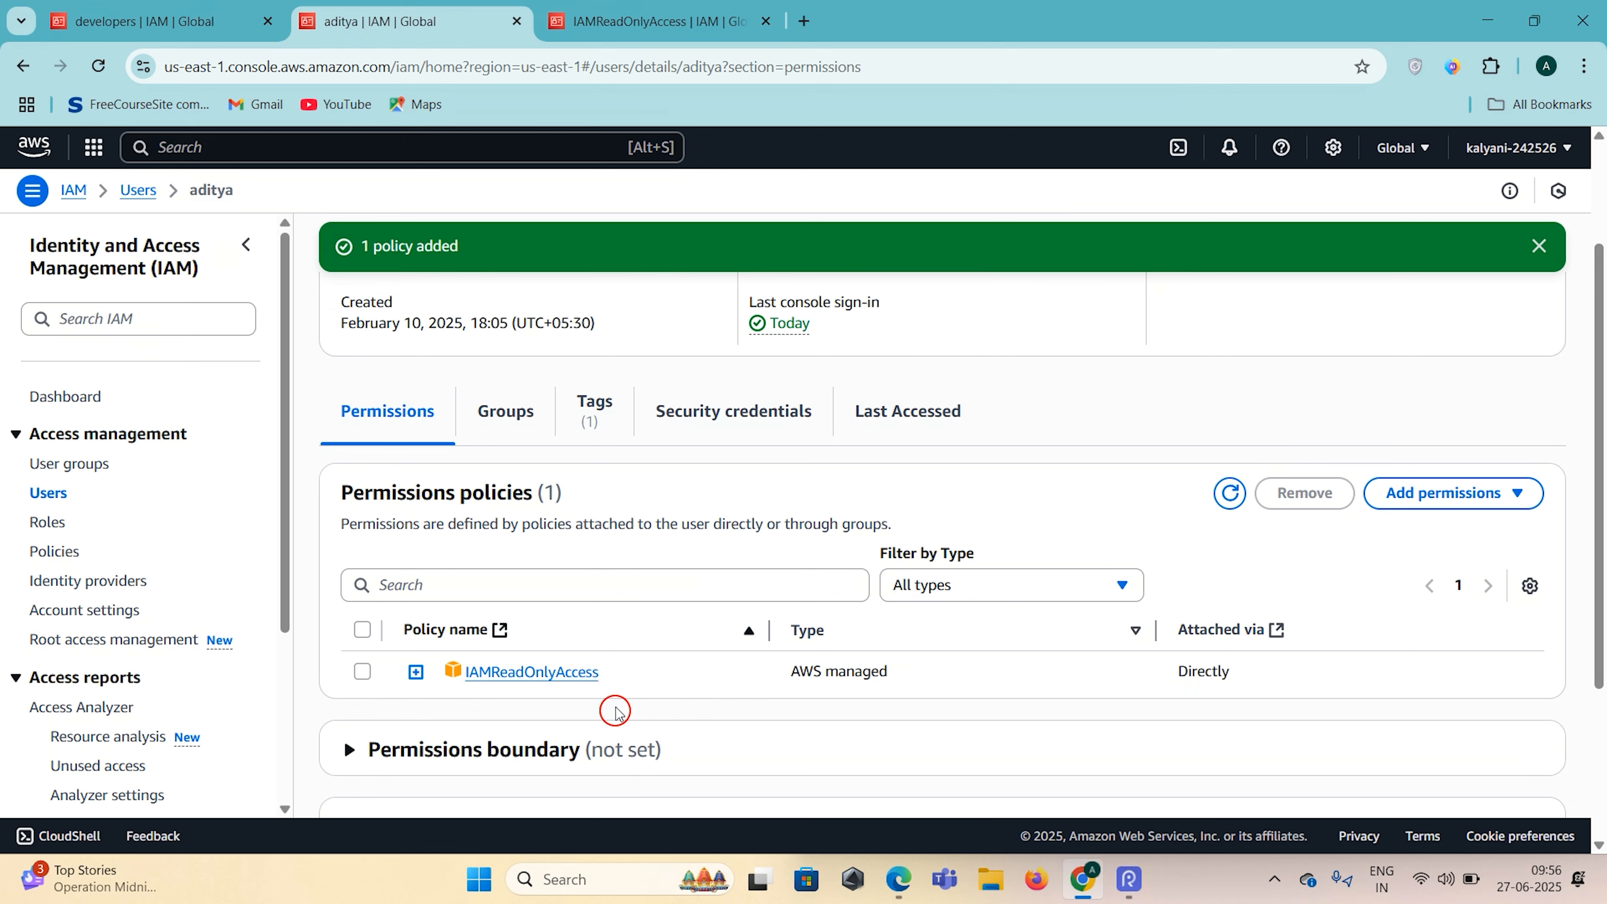
# Step: Open the list of IAM policies and look through the AWS managed policies on its first page
pyautogui.click(56, 552)
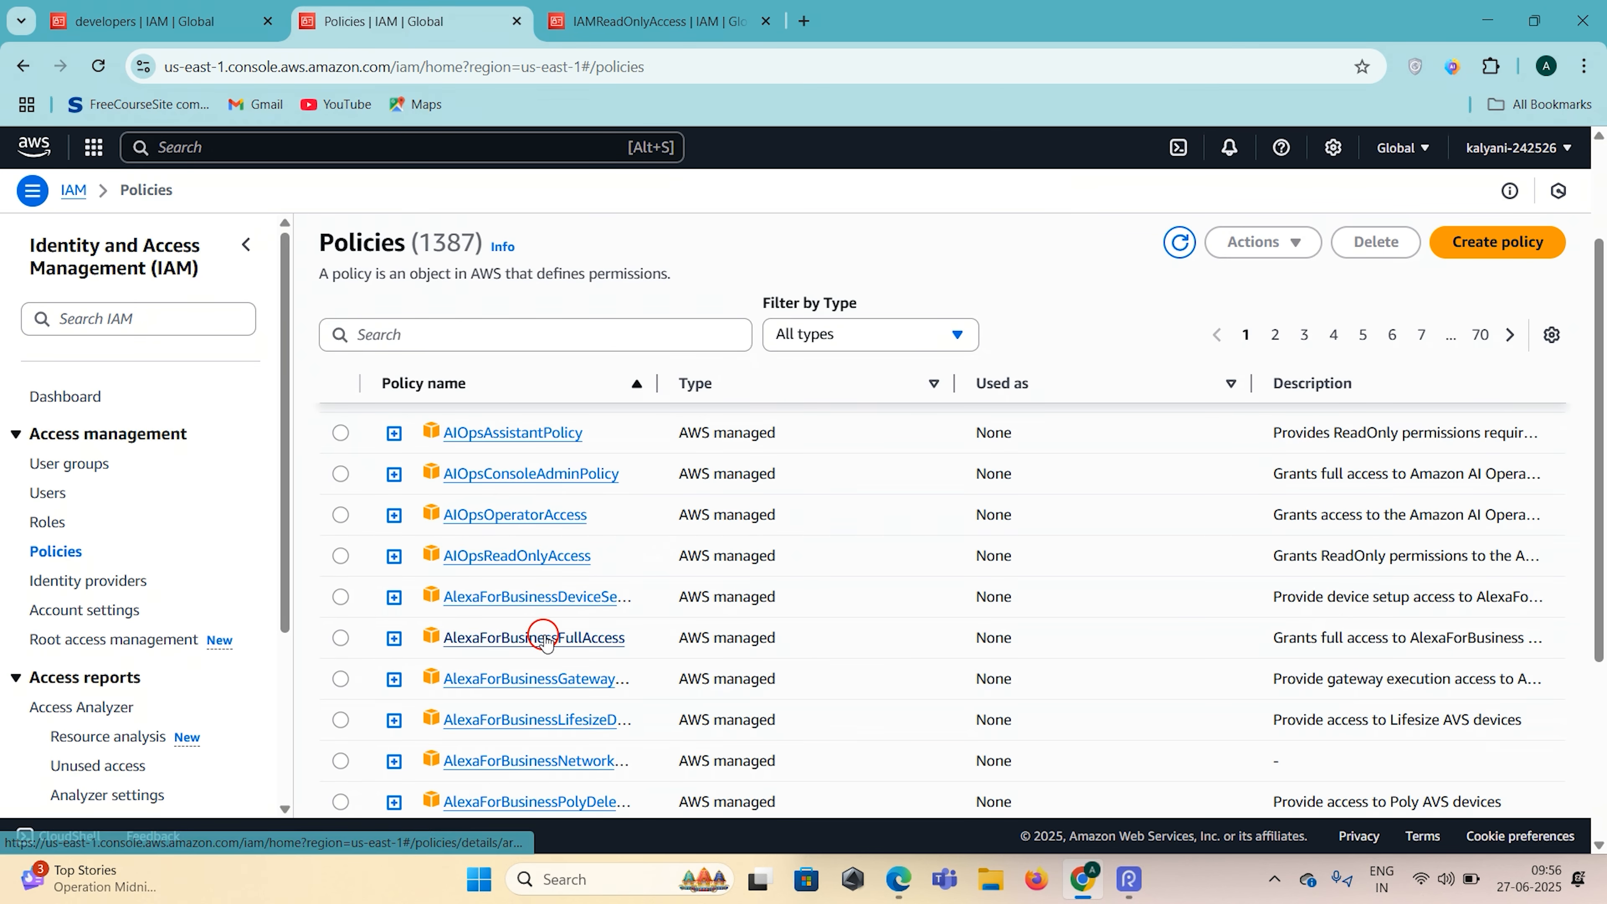
pyautogui.scroll(-5, 675, 667)
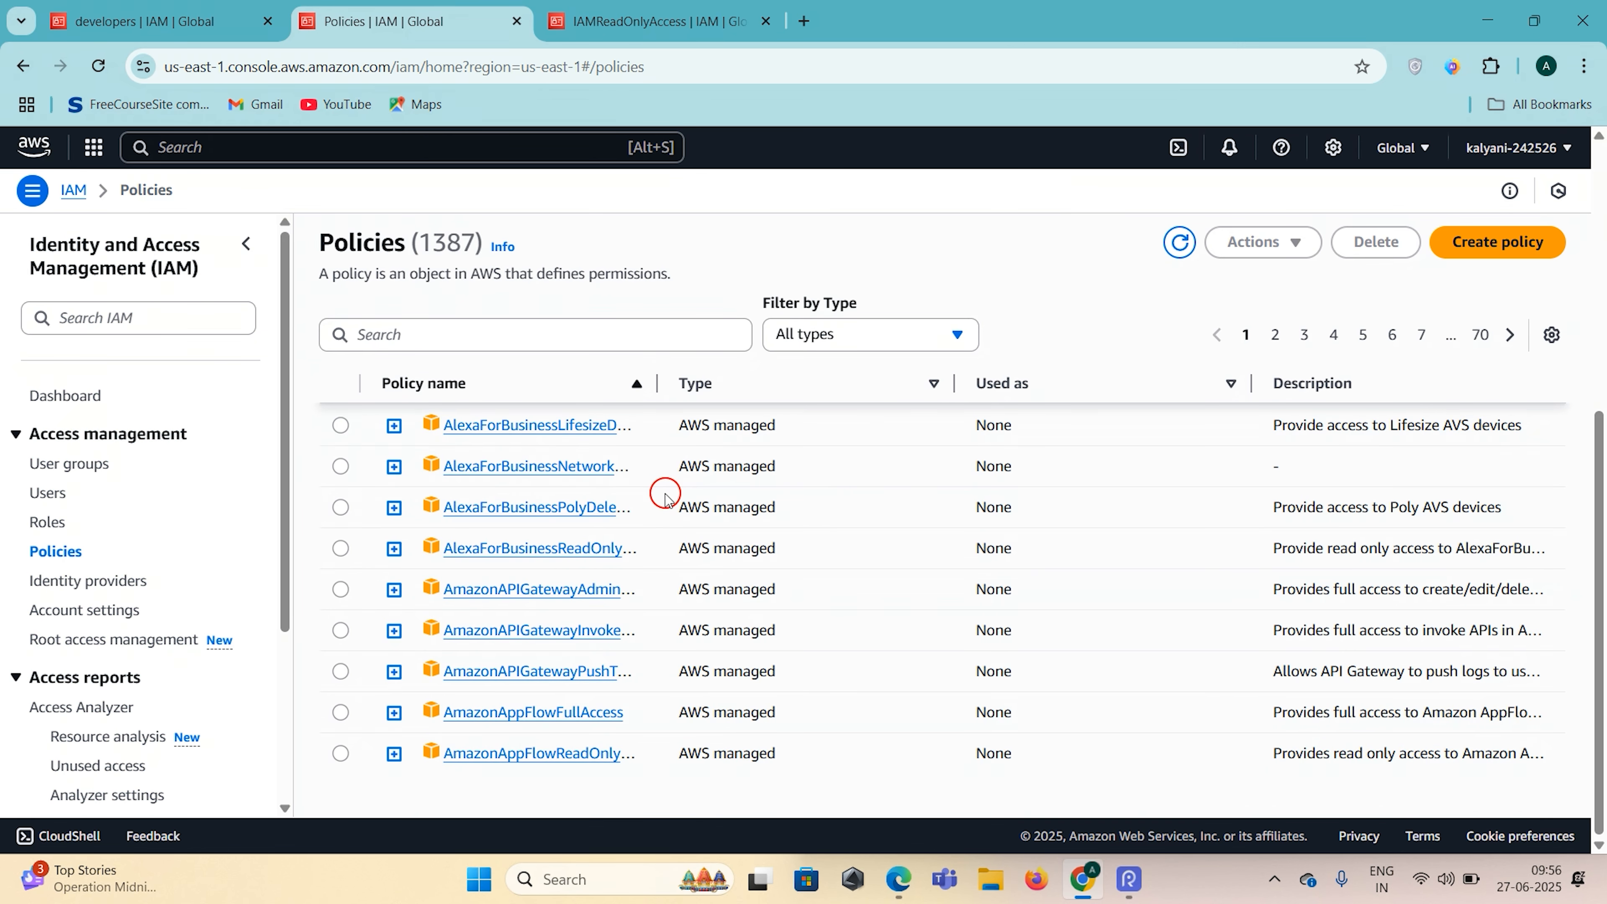
pyautogui.scroll(8, 665, 497)
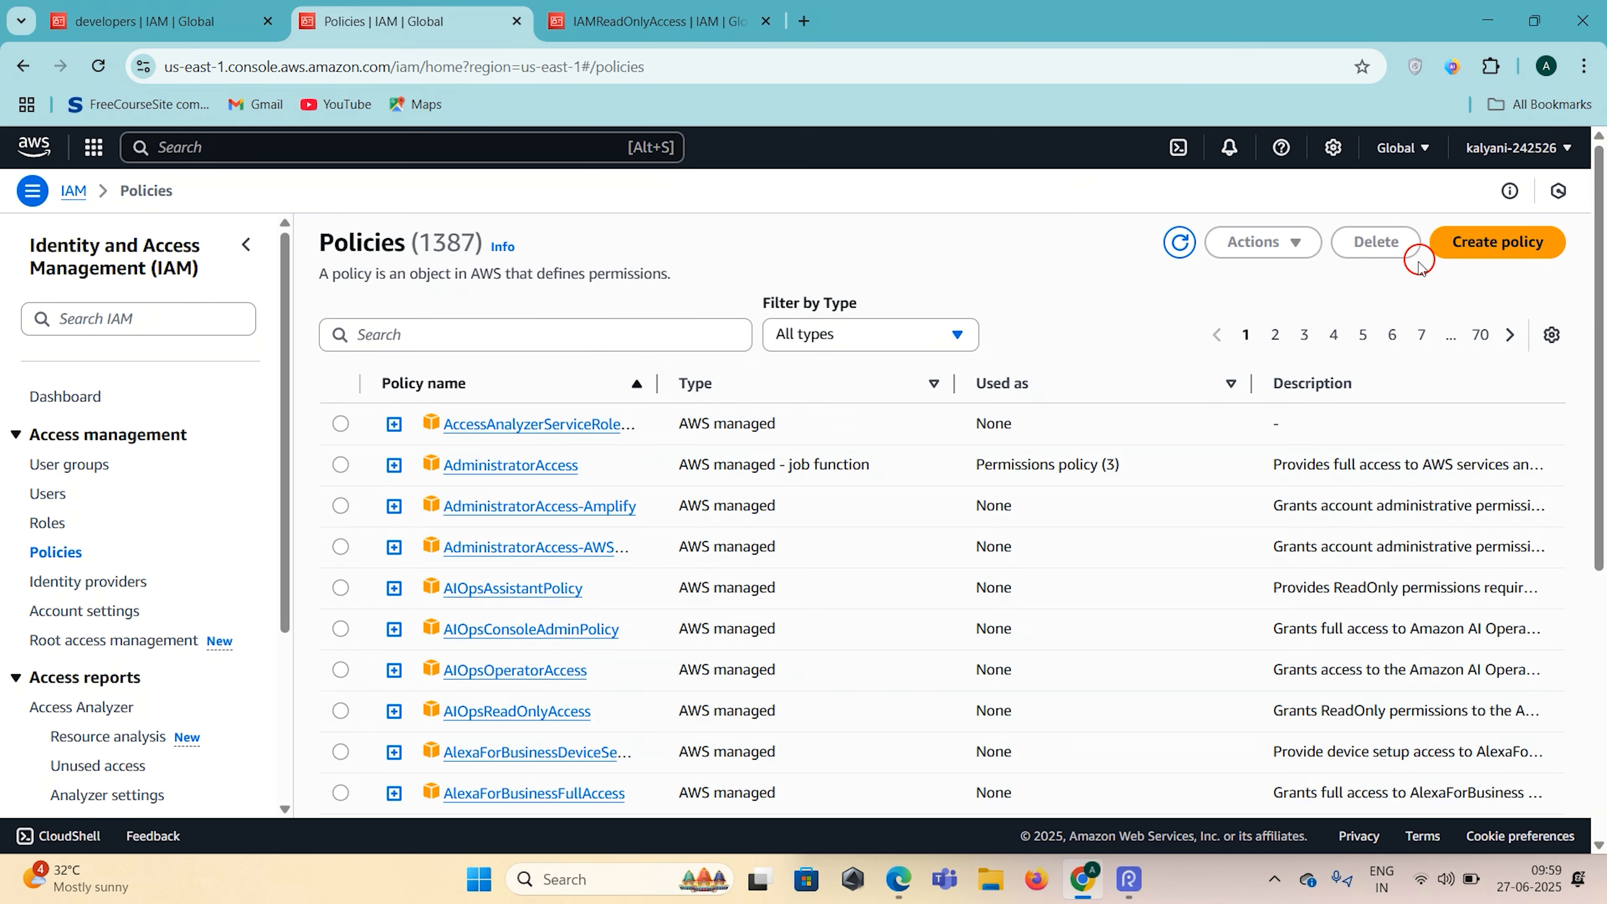
# Step: Start creating a new IAM policy, compare the visual and JSON policy editors, and choose JSON
pyautogui.click(1476, 253)
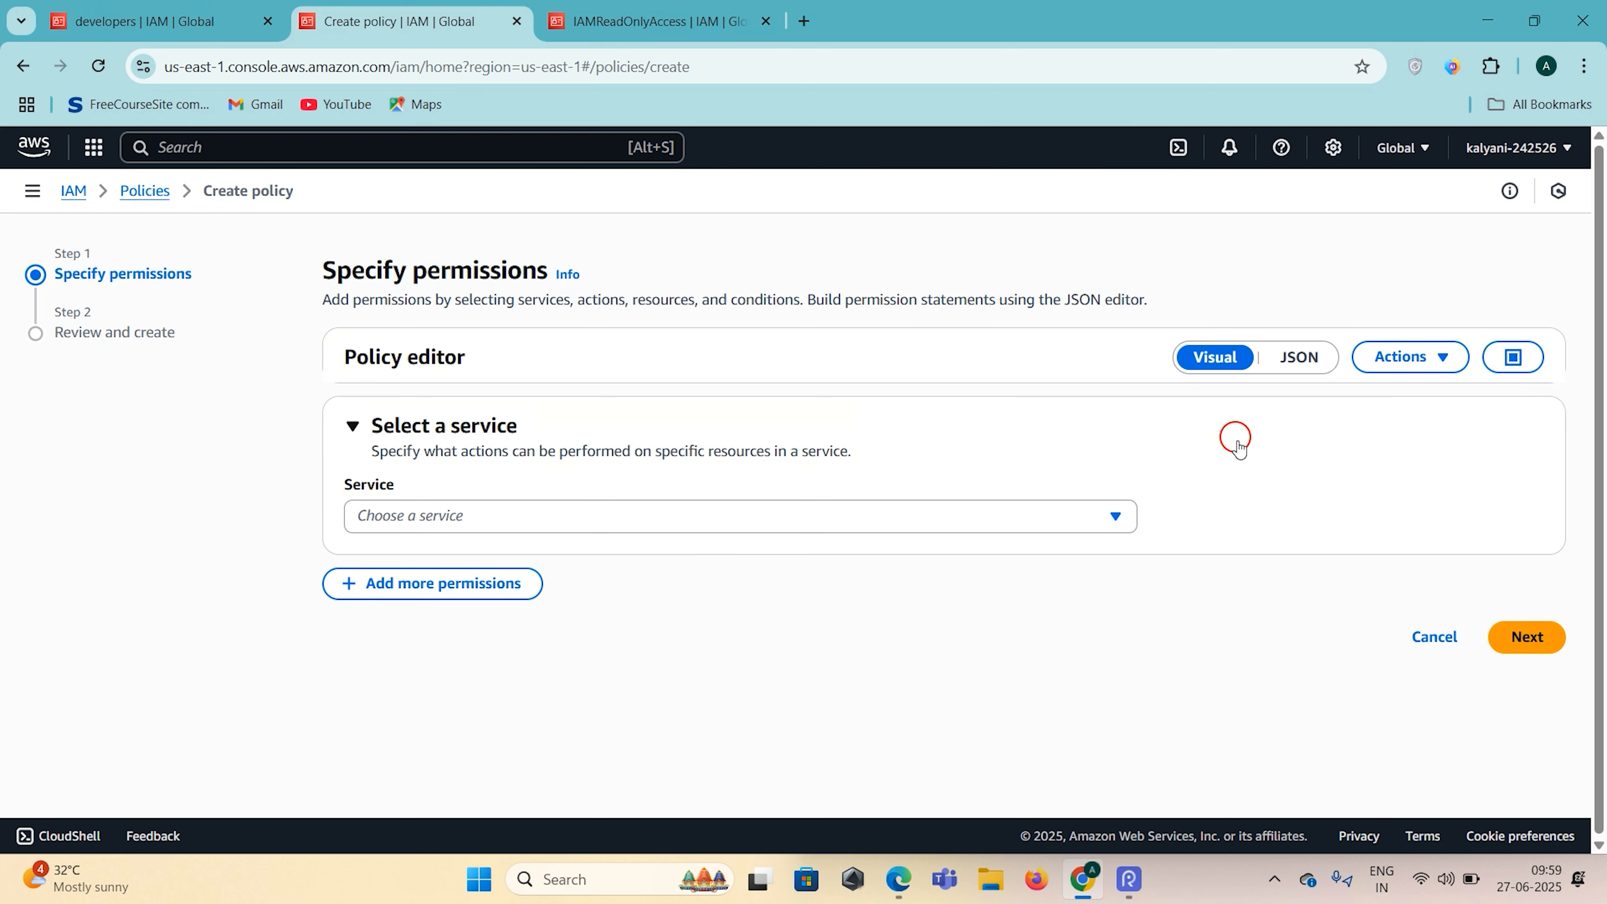
pyautogui.click(1293, 366)
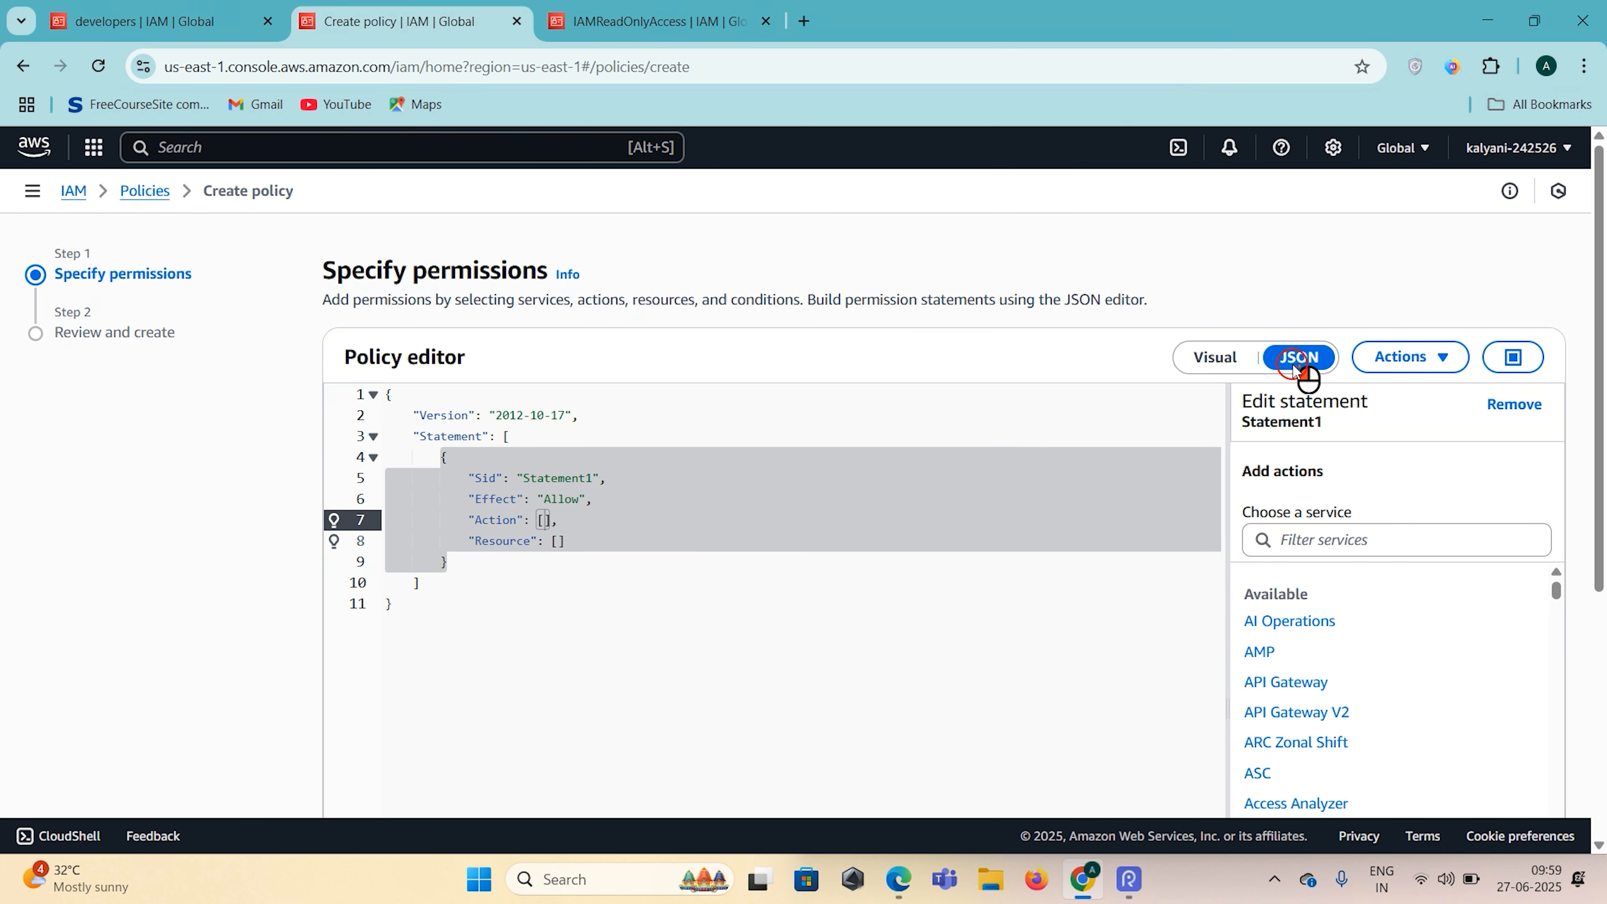
pyautogui.click(1243, 360)
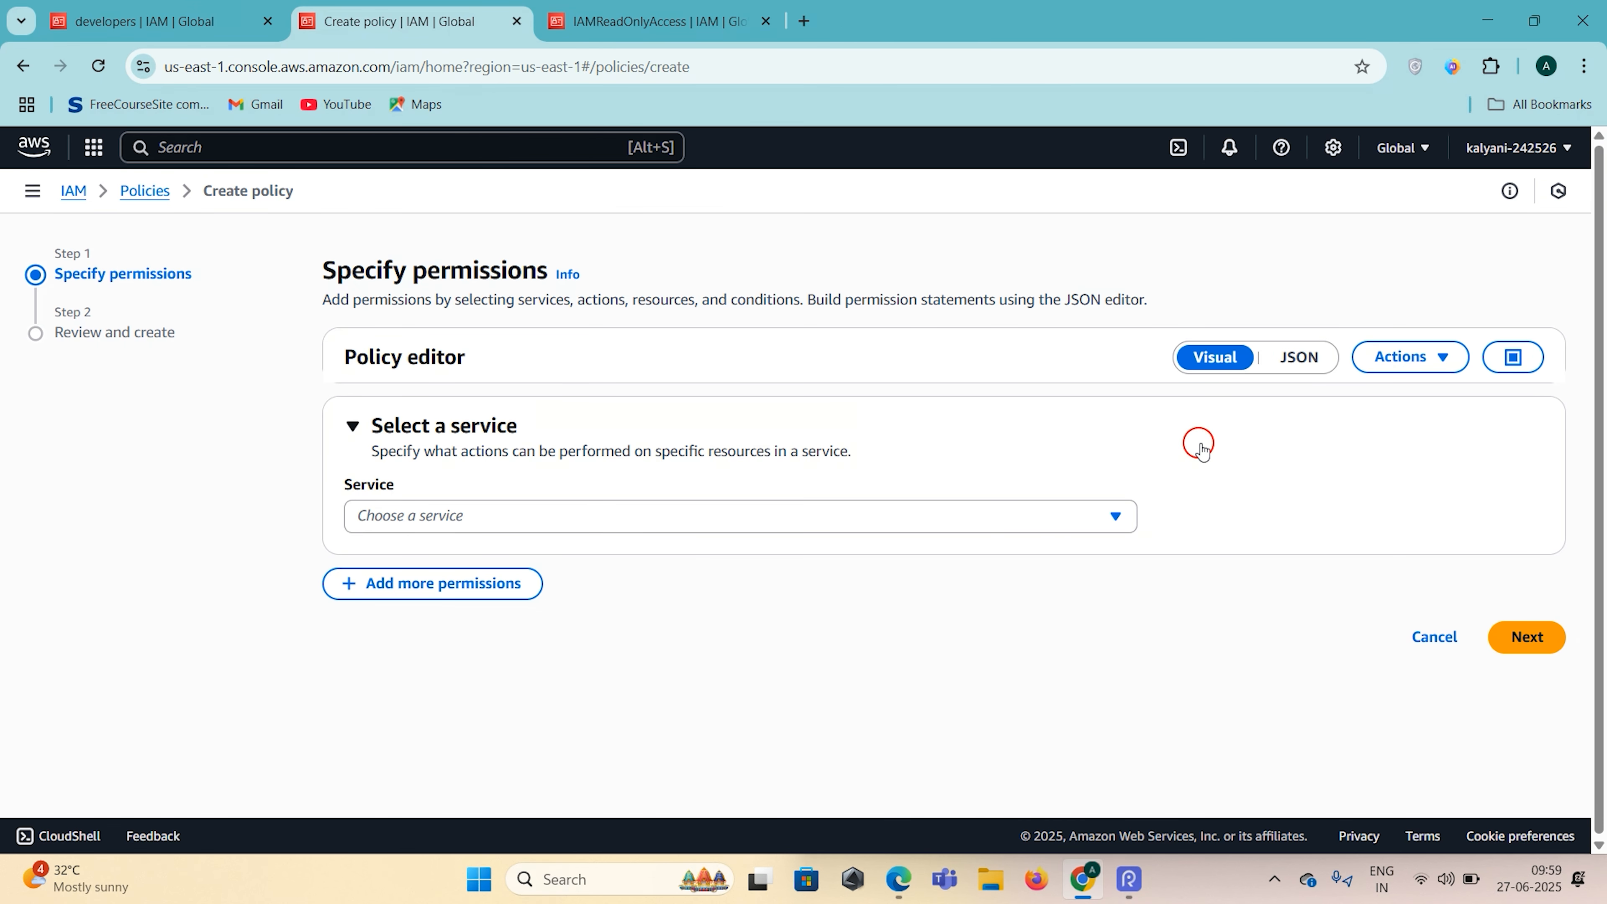
pyautogui.click(1281, 368)
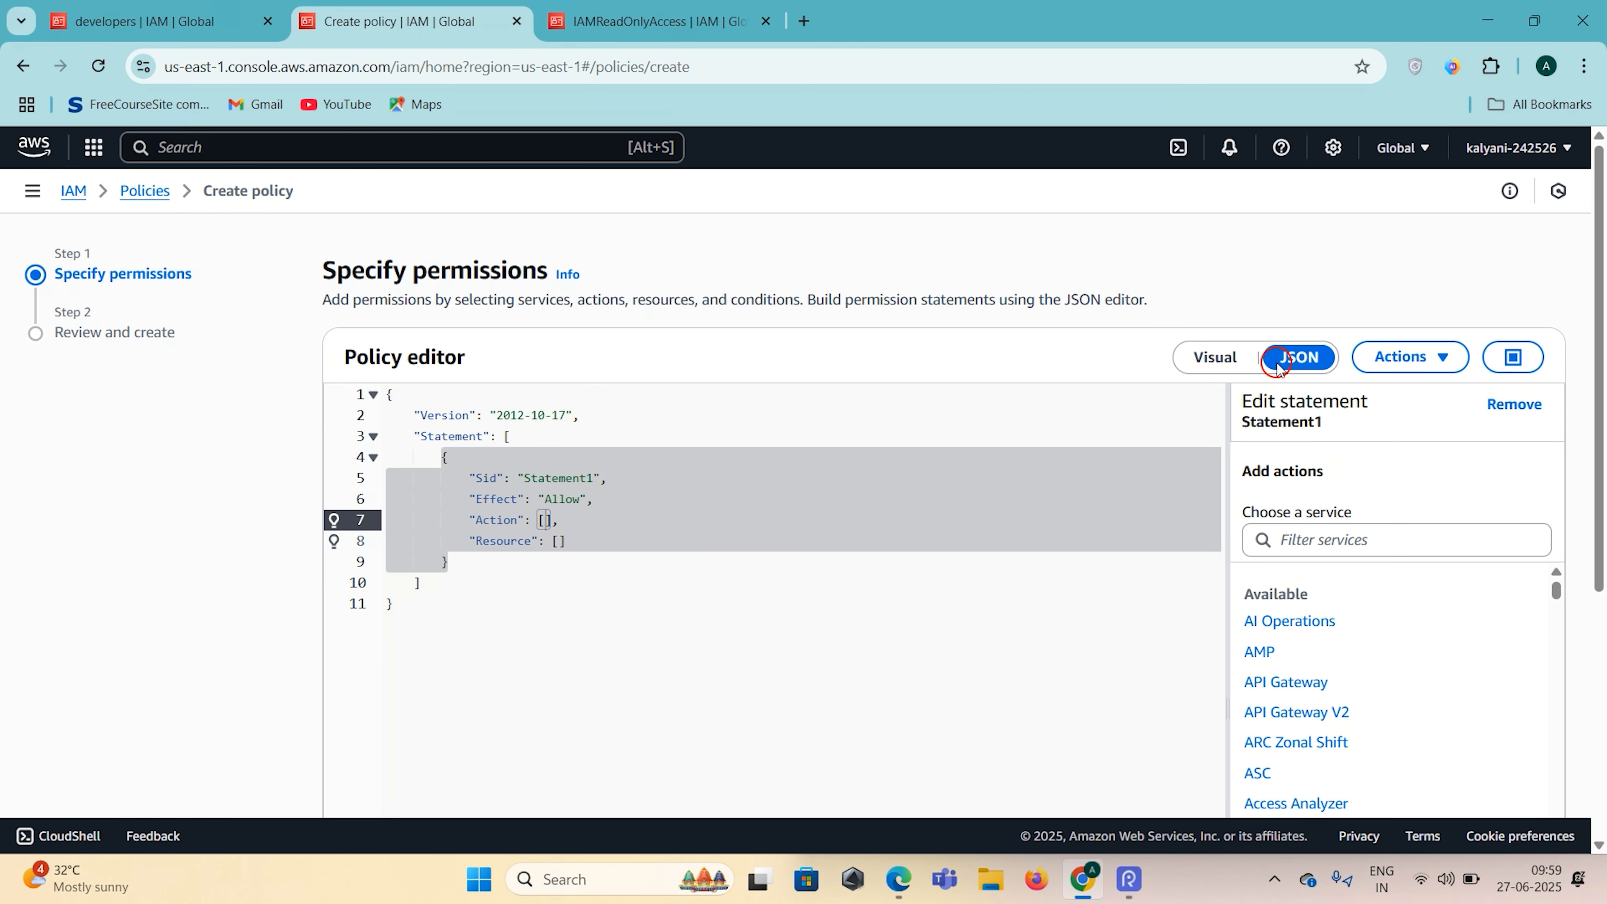
# Step: Add the API Gateway read action GET to Statement1 and look through the service's other actions
pyautogui.scroll(-2, 1298, 658)
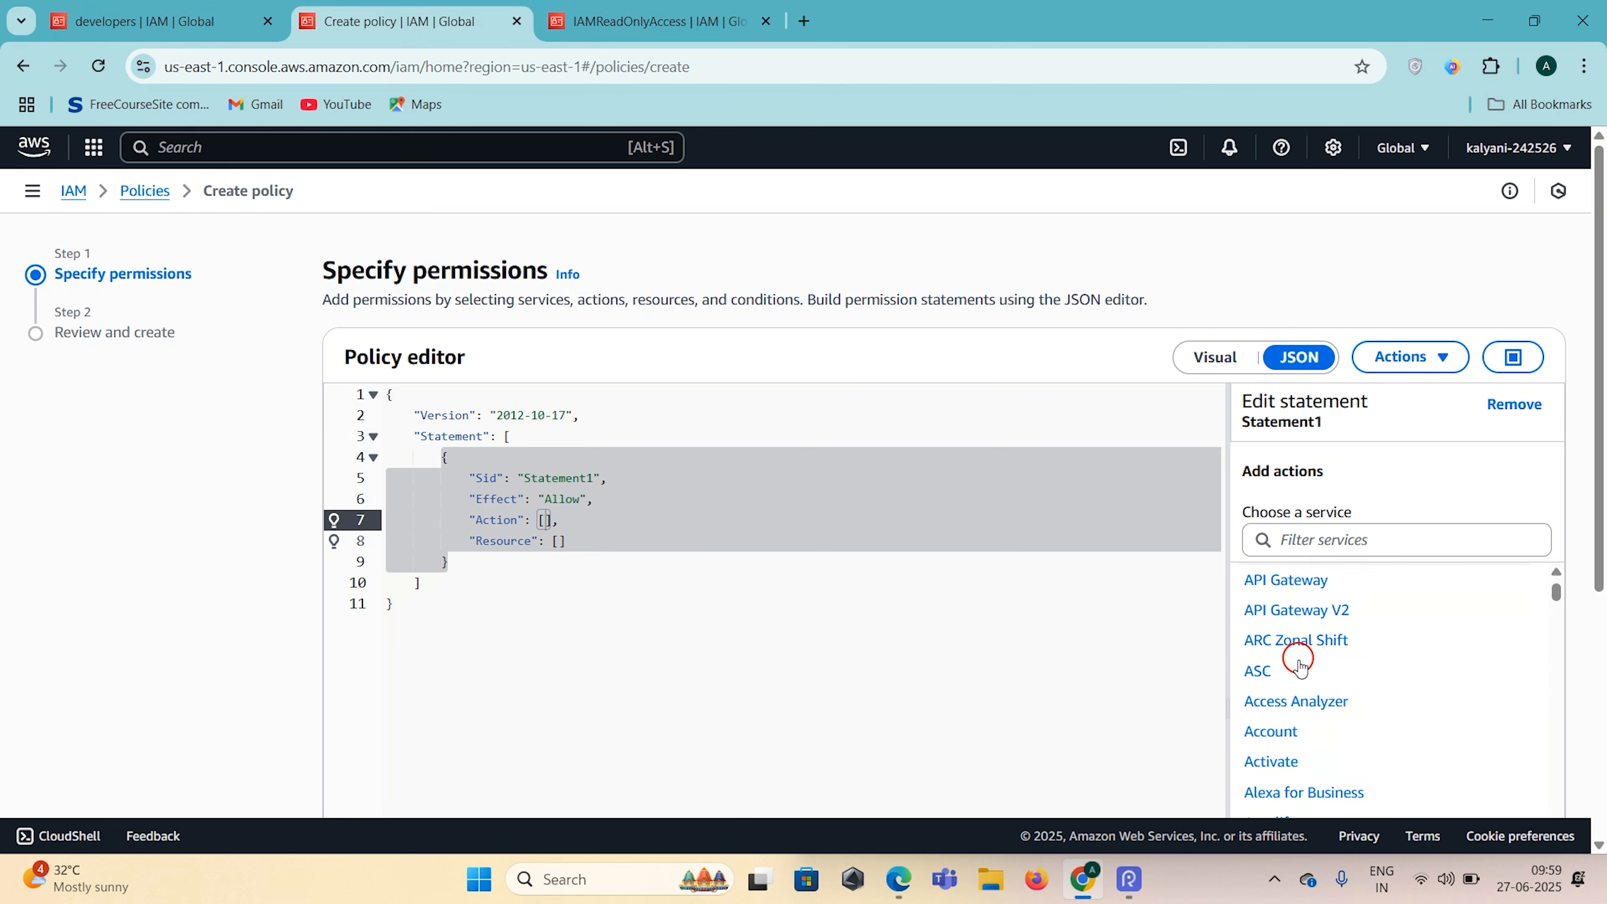
pyautogui.scroll(1, 1298, 658)
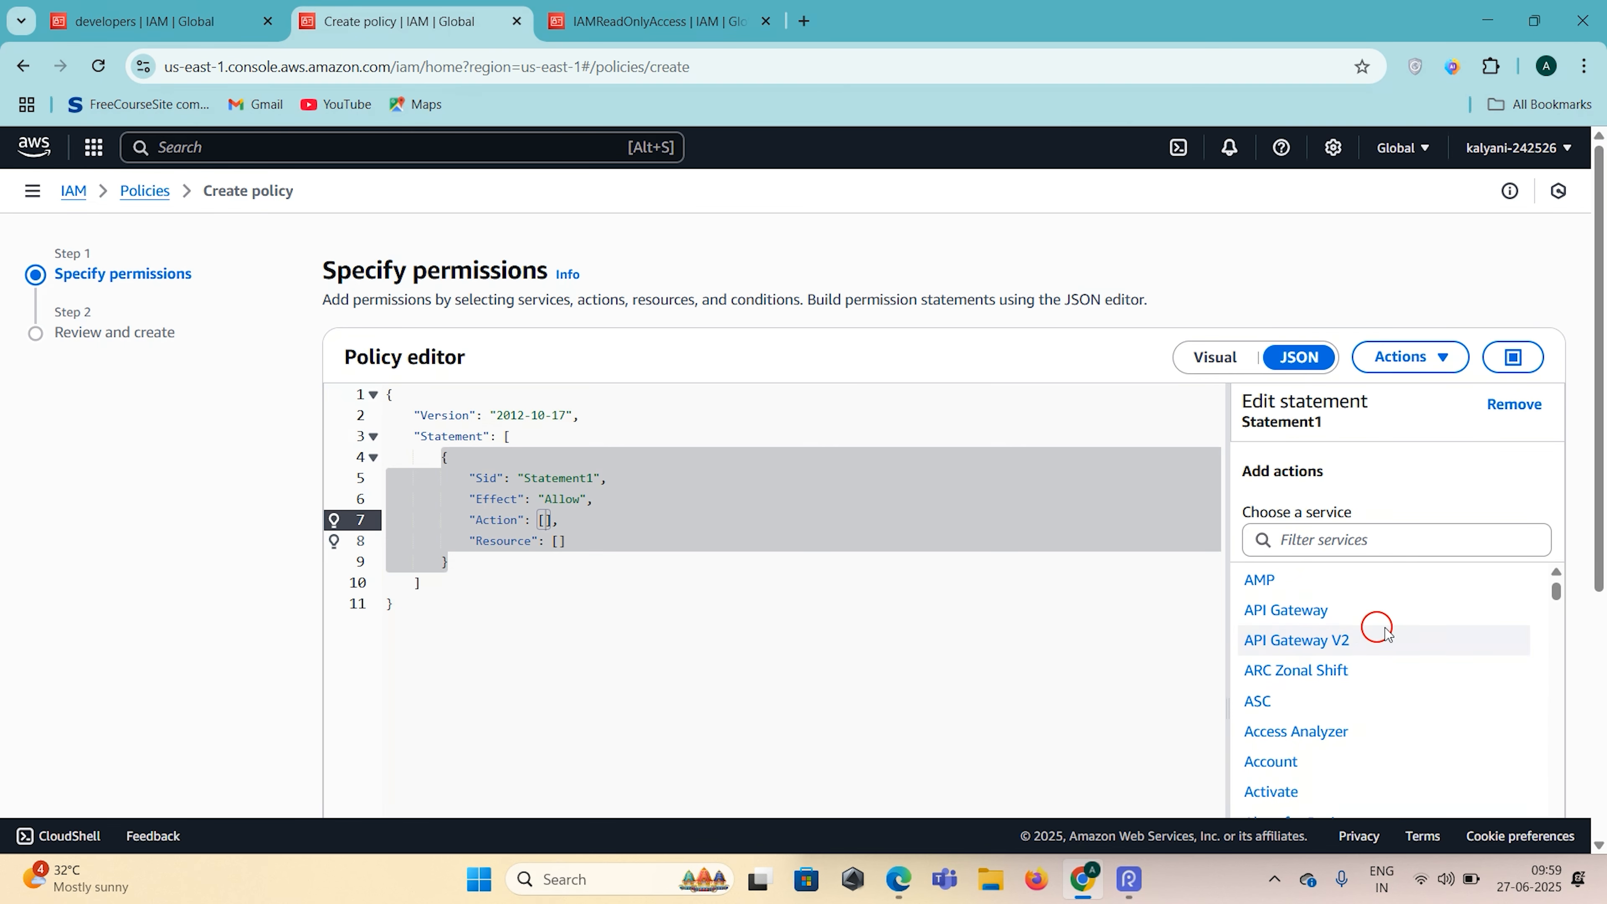
pyautogui.click(1322, 623)
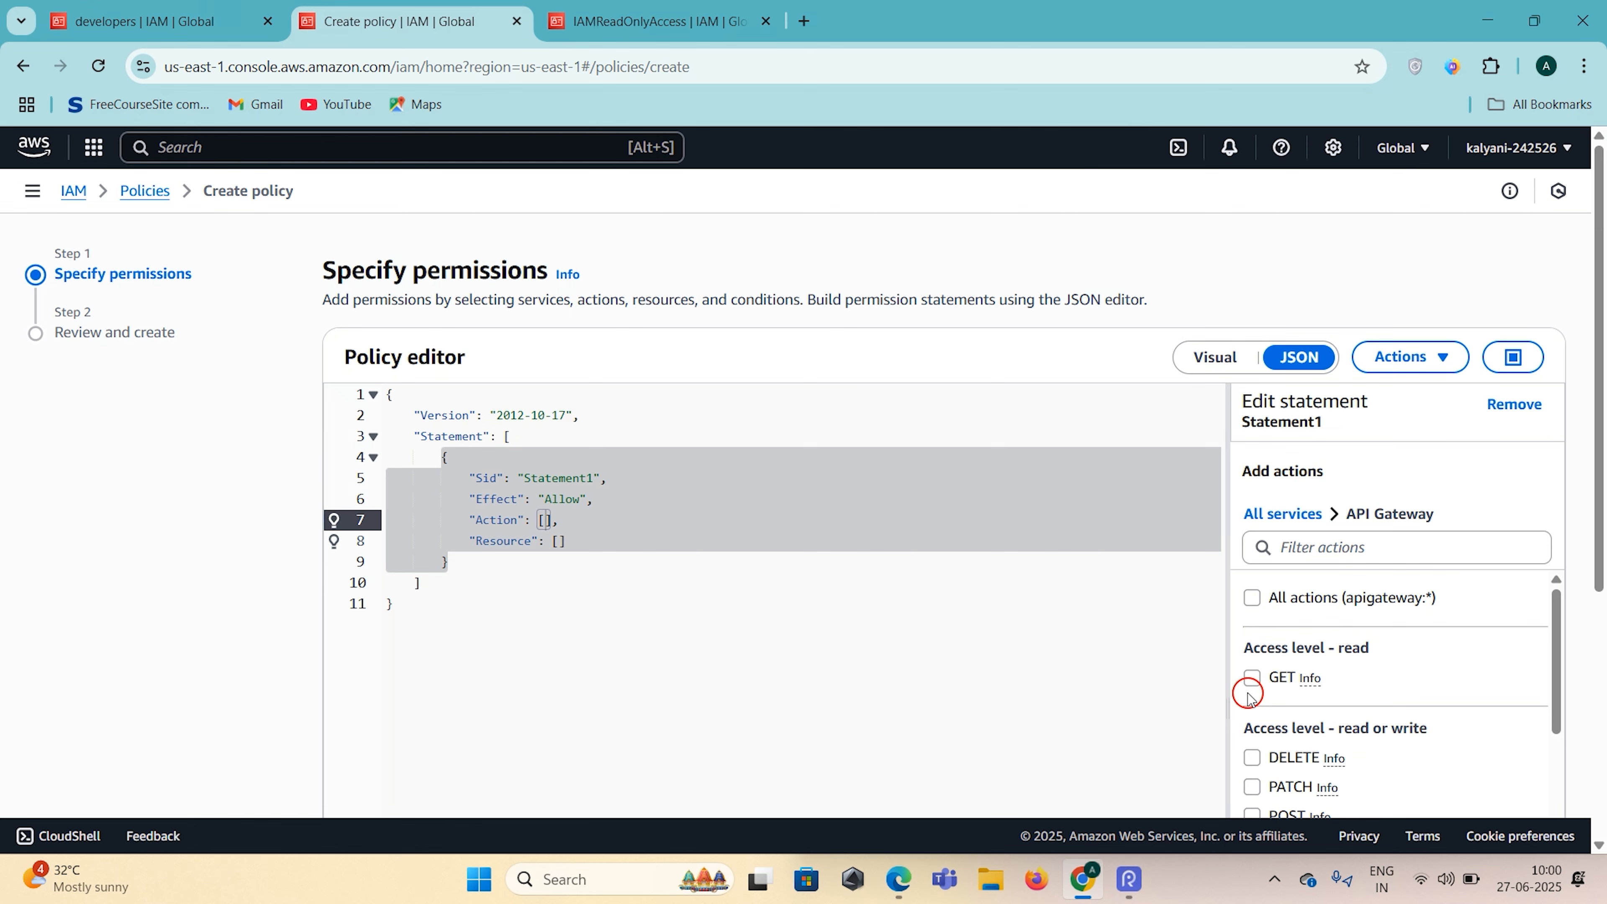
pyautogui.click(1251, 679)
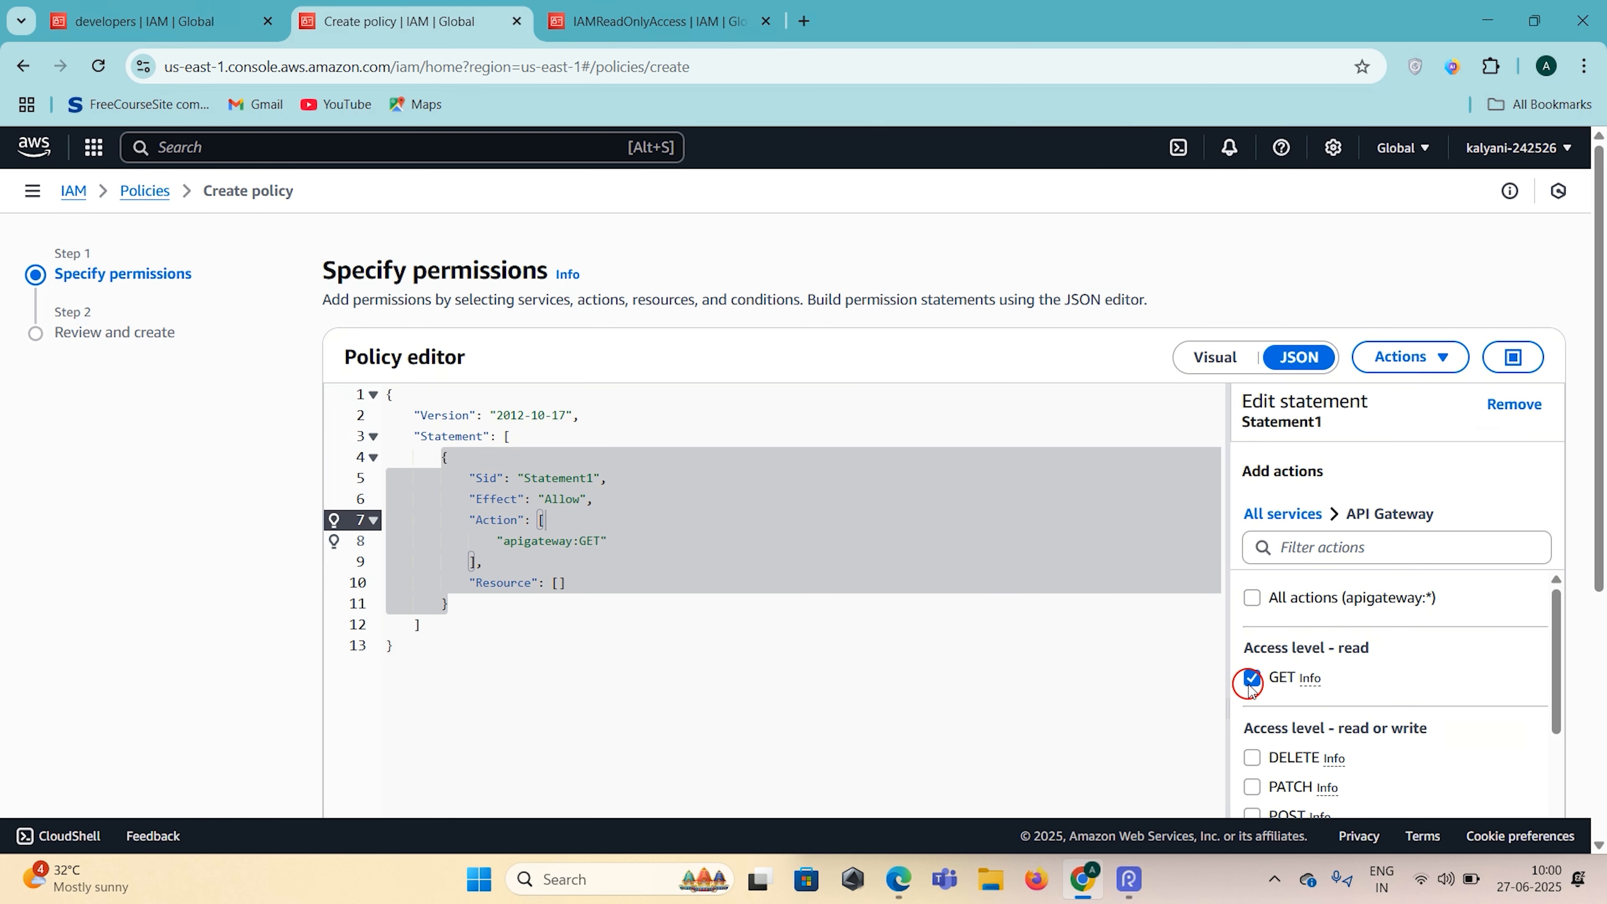
pyautogui.scroll(-2, 1341, 683)
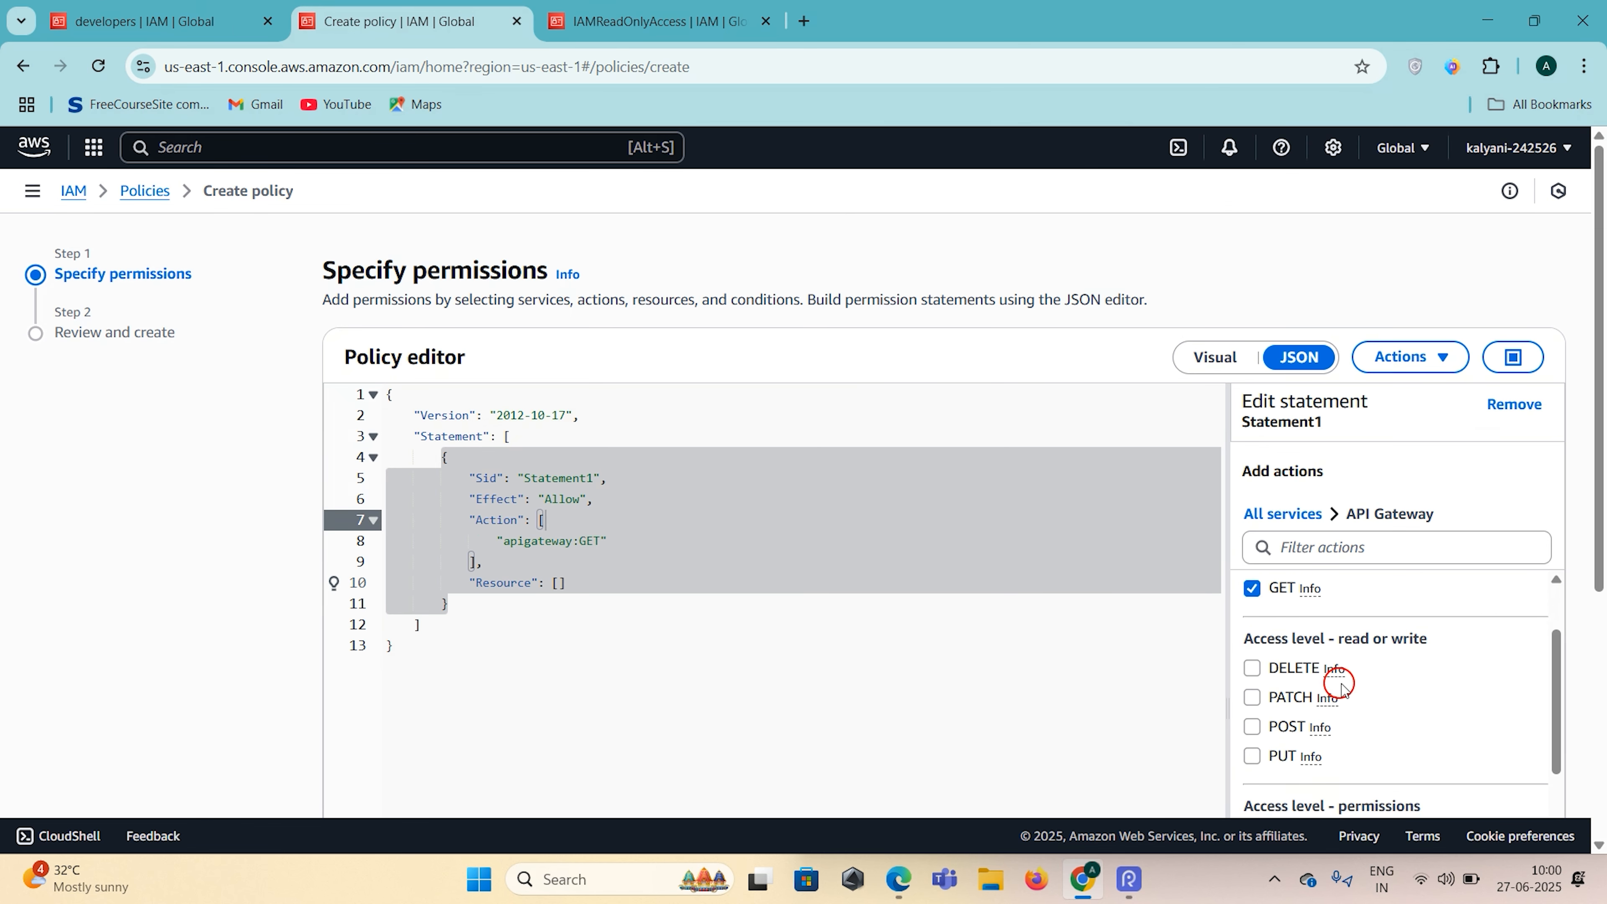
pyautogui.scroll(-2, 1313, 756)
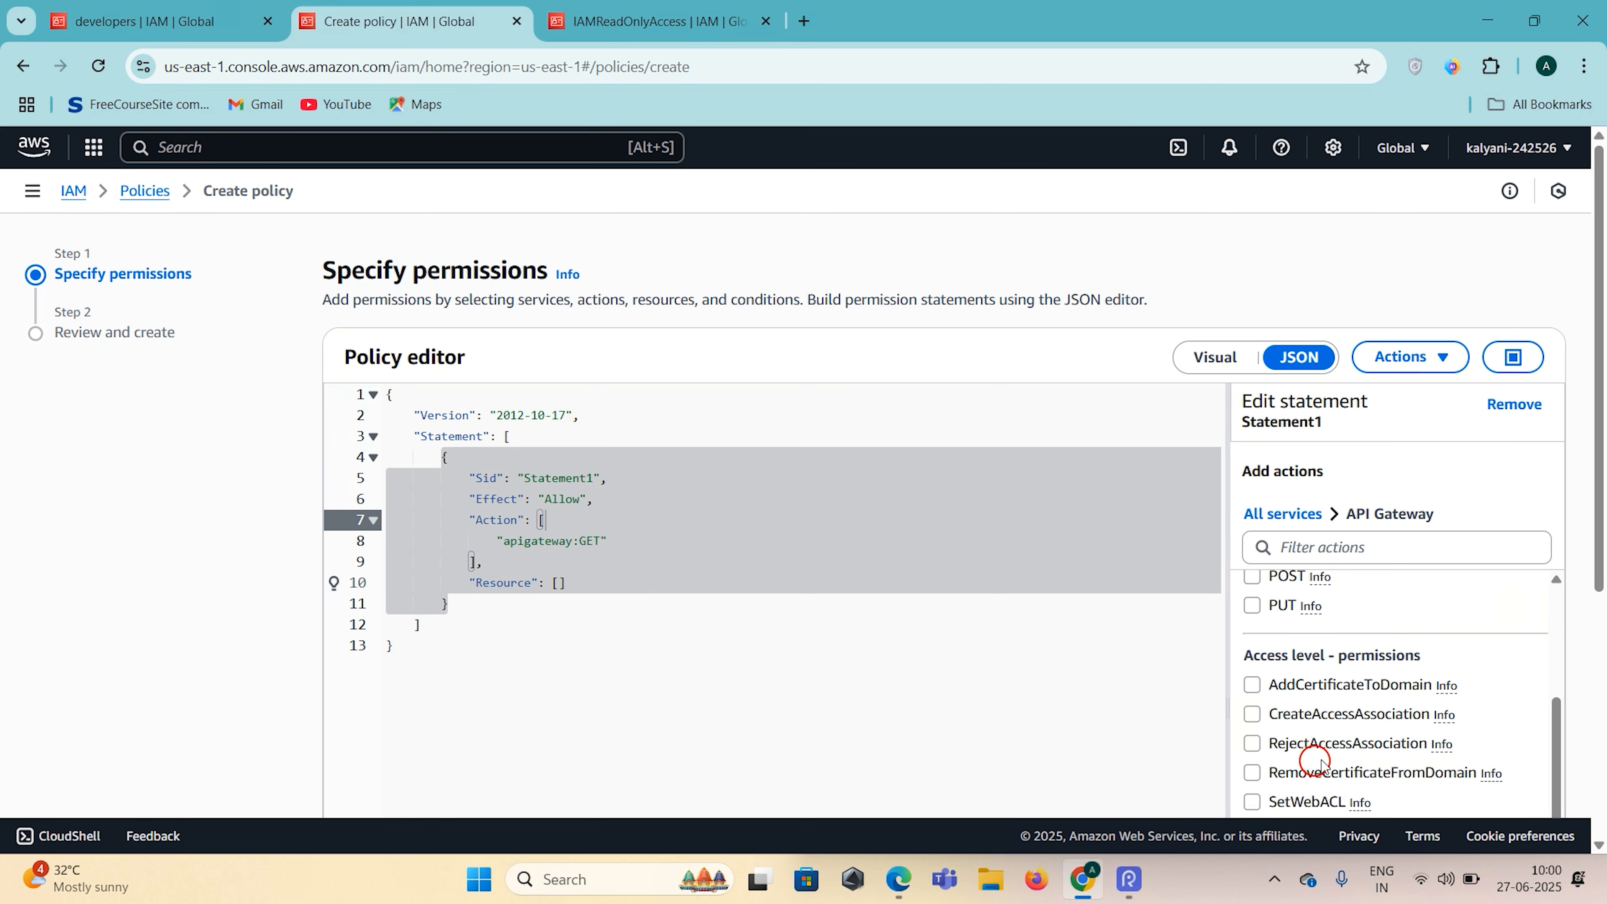
# Step: Add a resource to Statement1 for the API Gateway service with the resource type All Resources
pyautogui.scroll(10, 1389, 746)
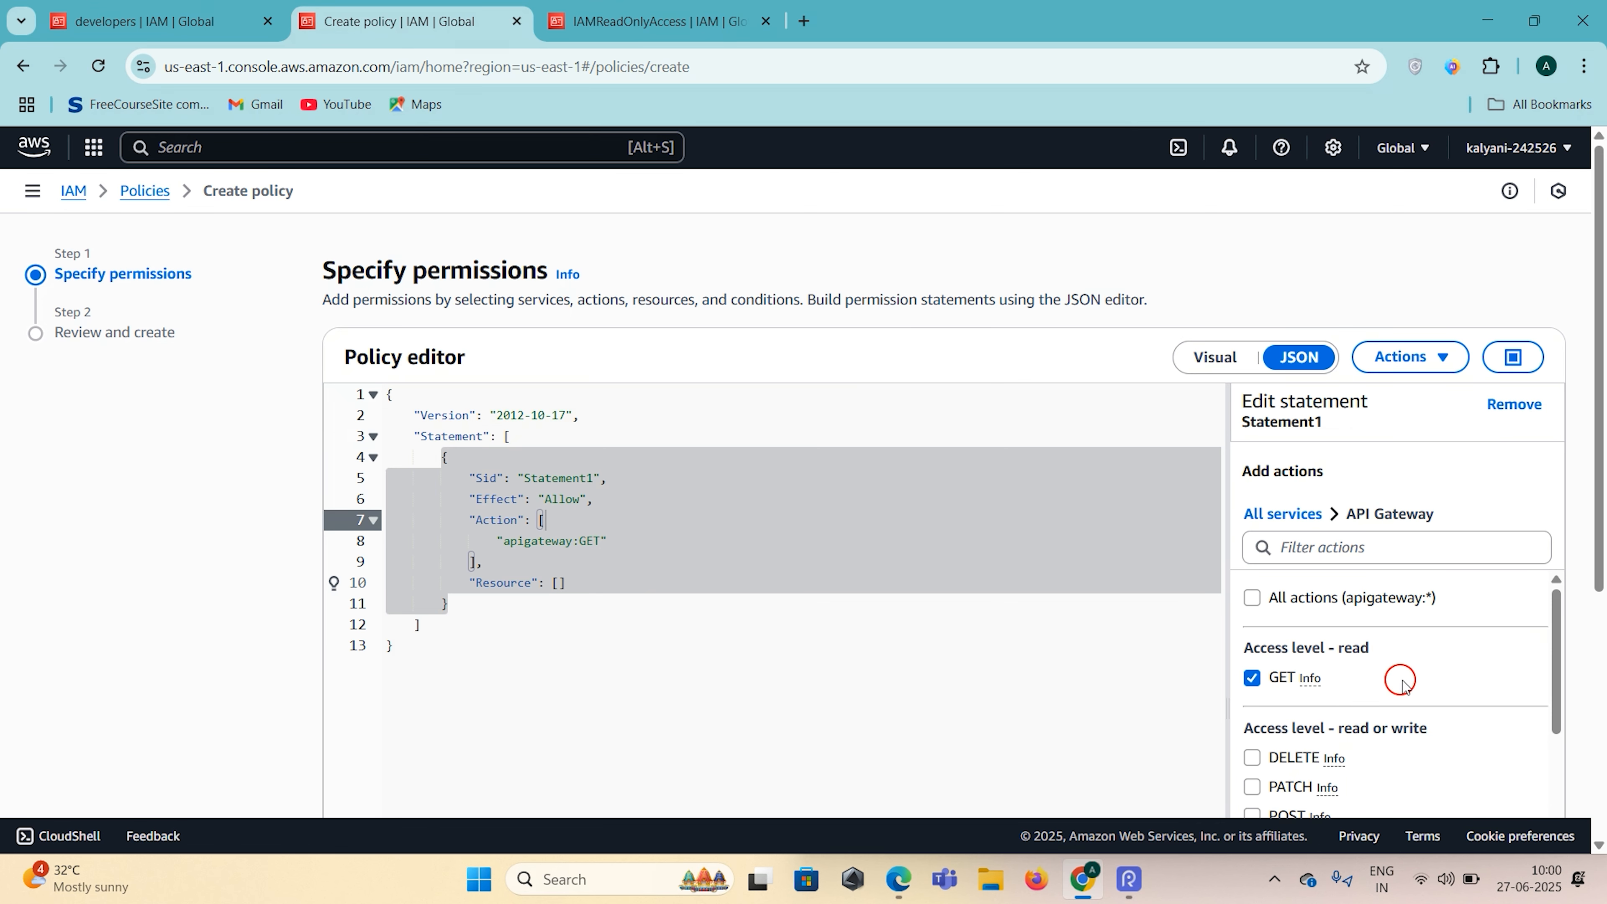
pyautogui.scroll(-1, 1399, 677)
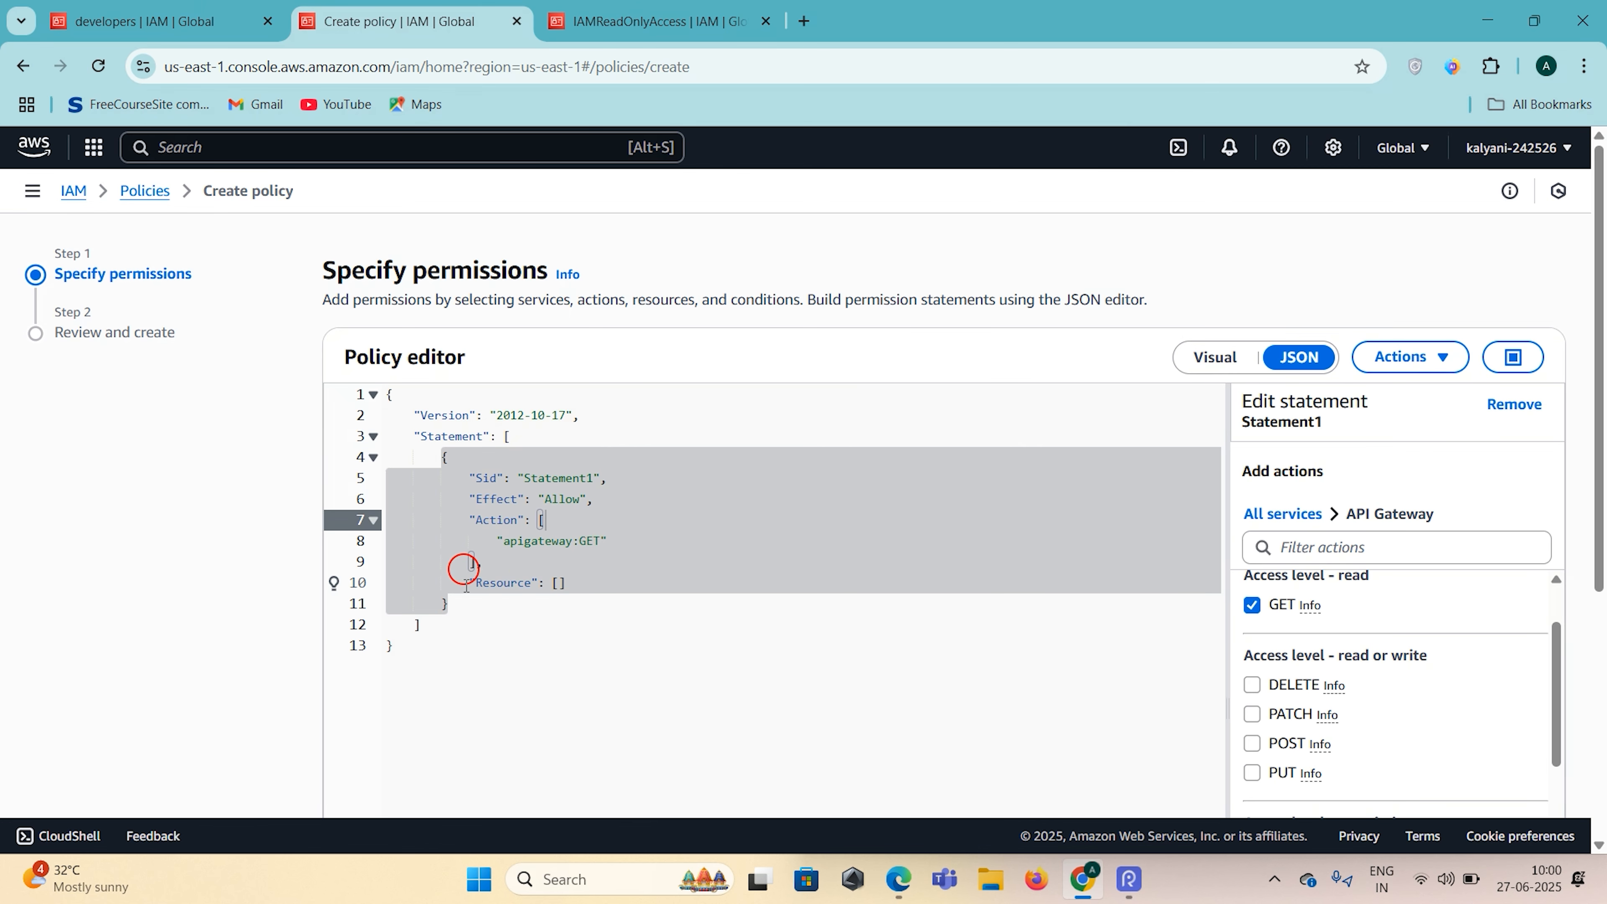
pyautogui.scroll(-3, 1489, 650)
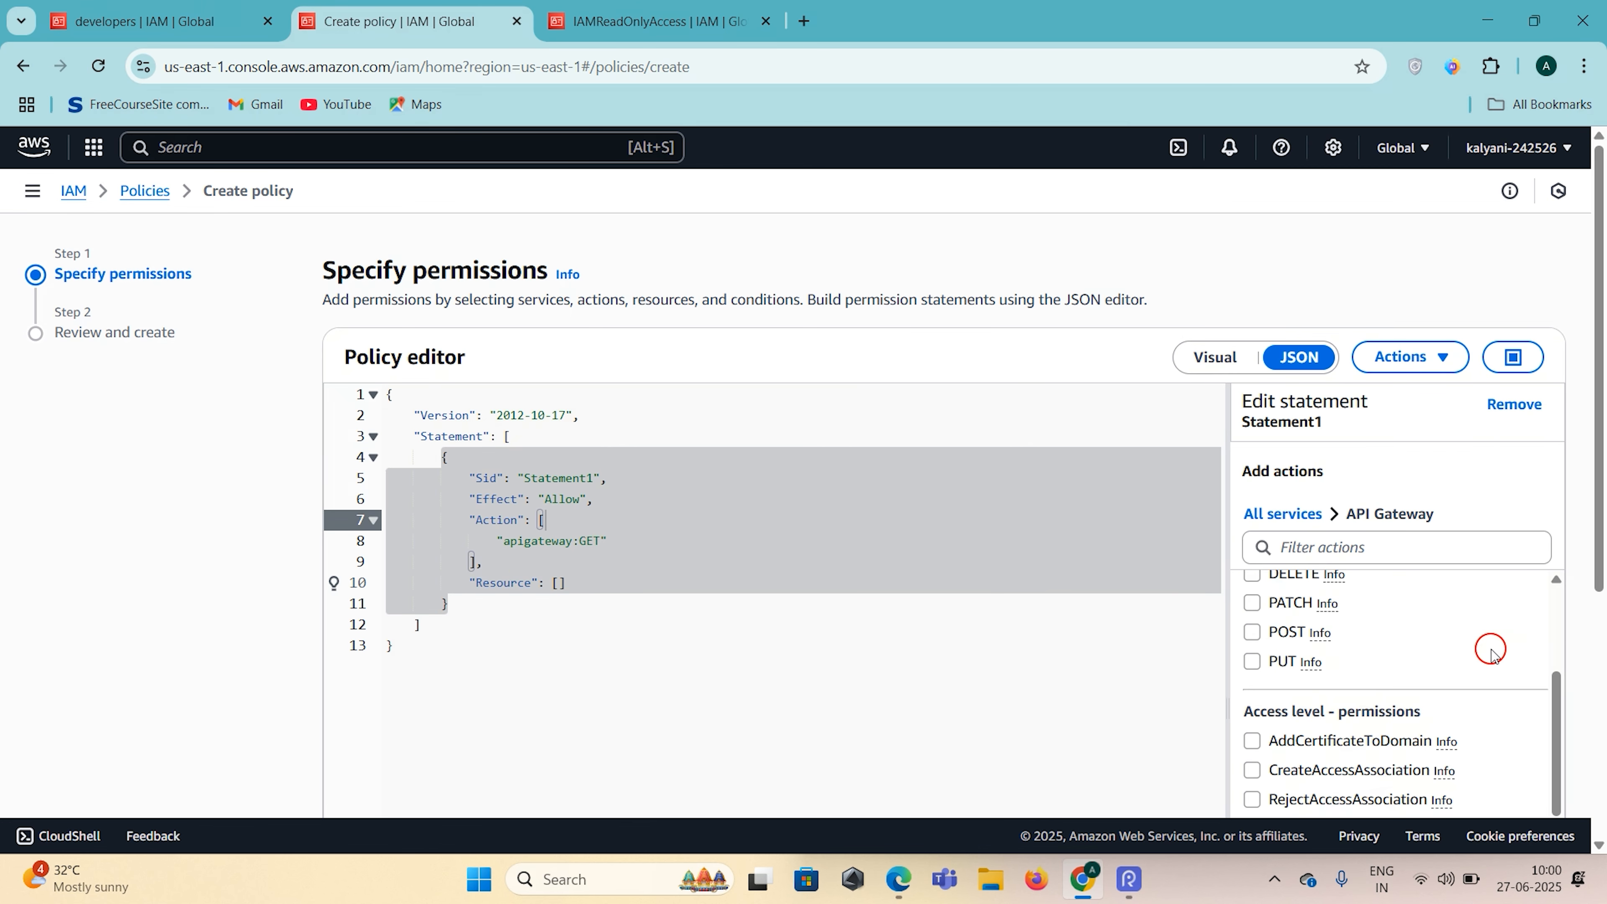
pyautogui.scroll(-5, 1490, 651)
pyautogui.scroll(1, 1454, 658)
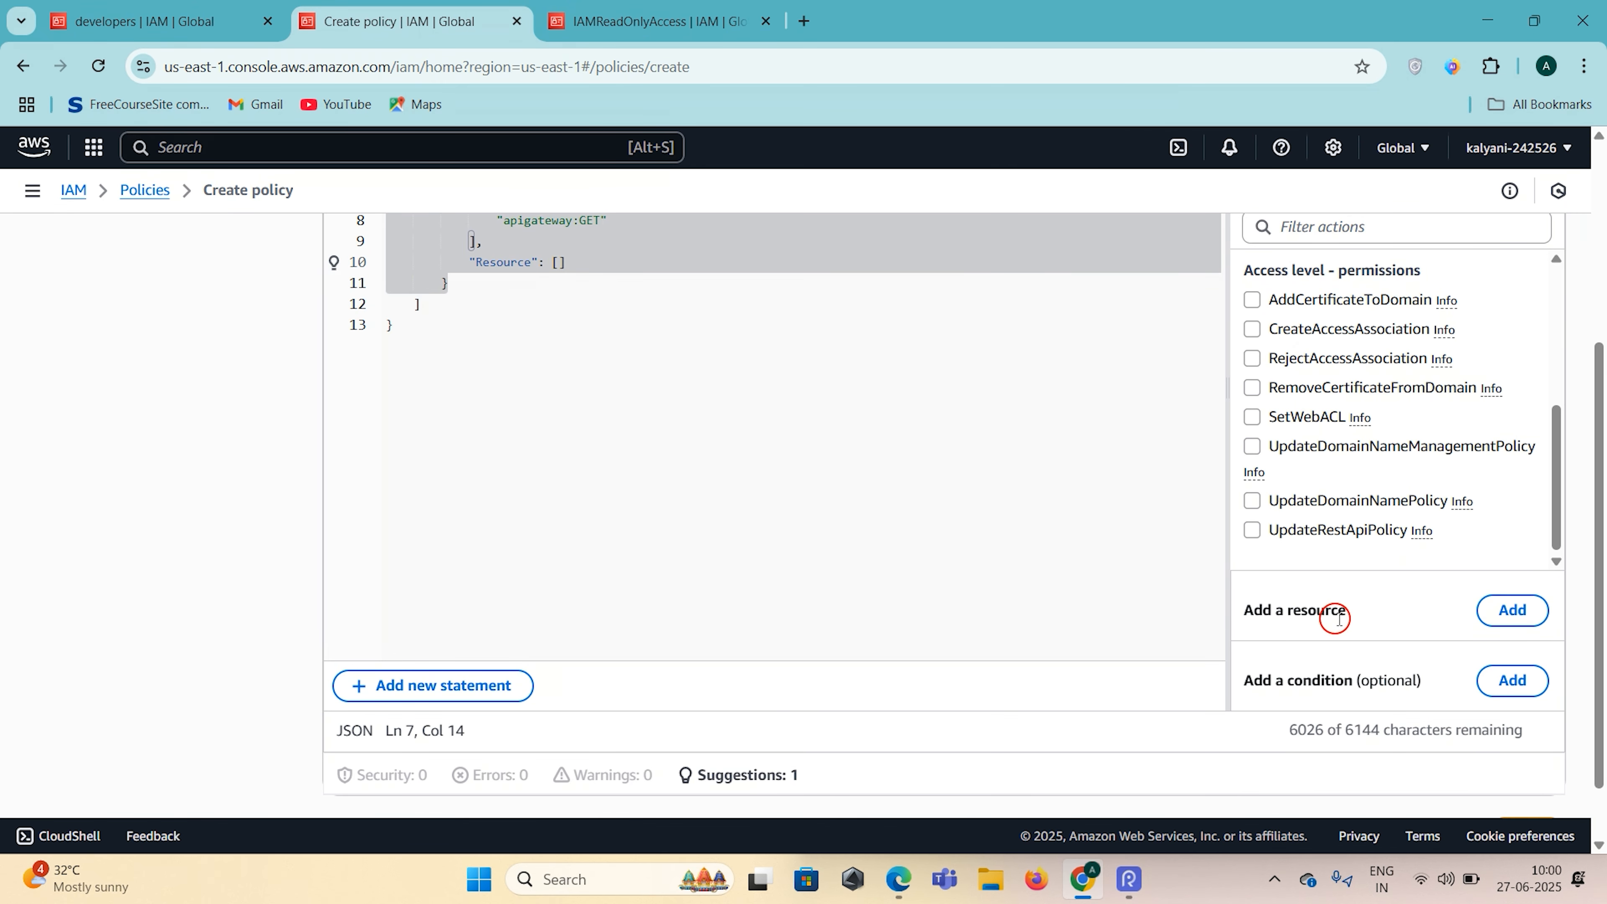
pyautogui.click(1529, 609)
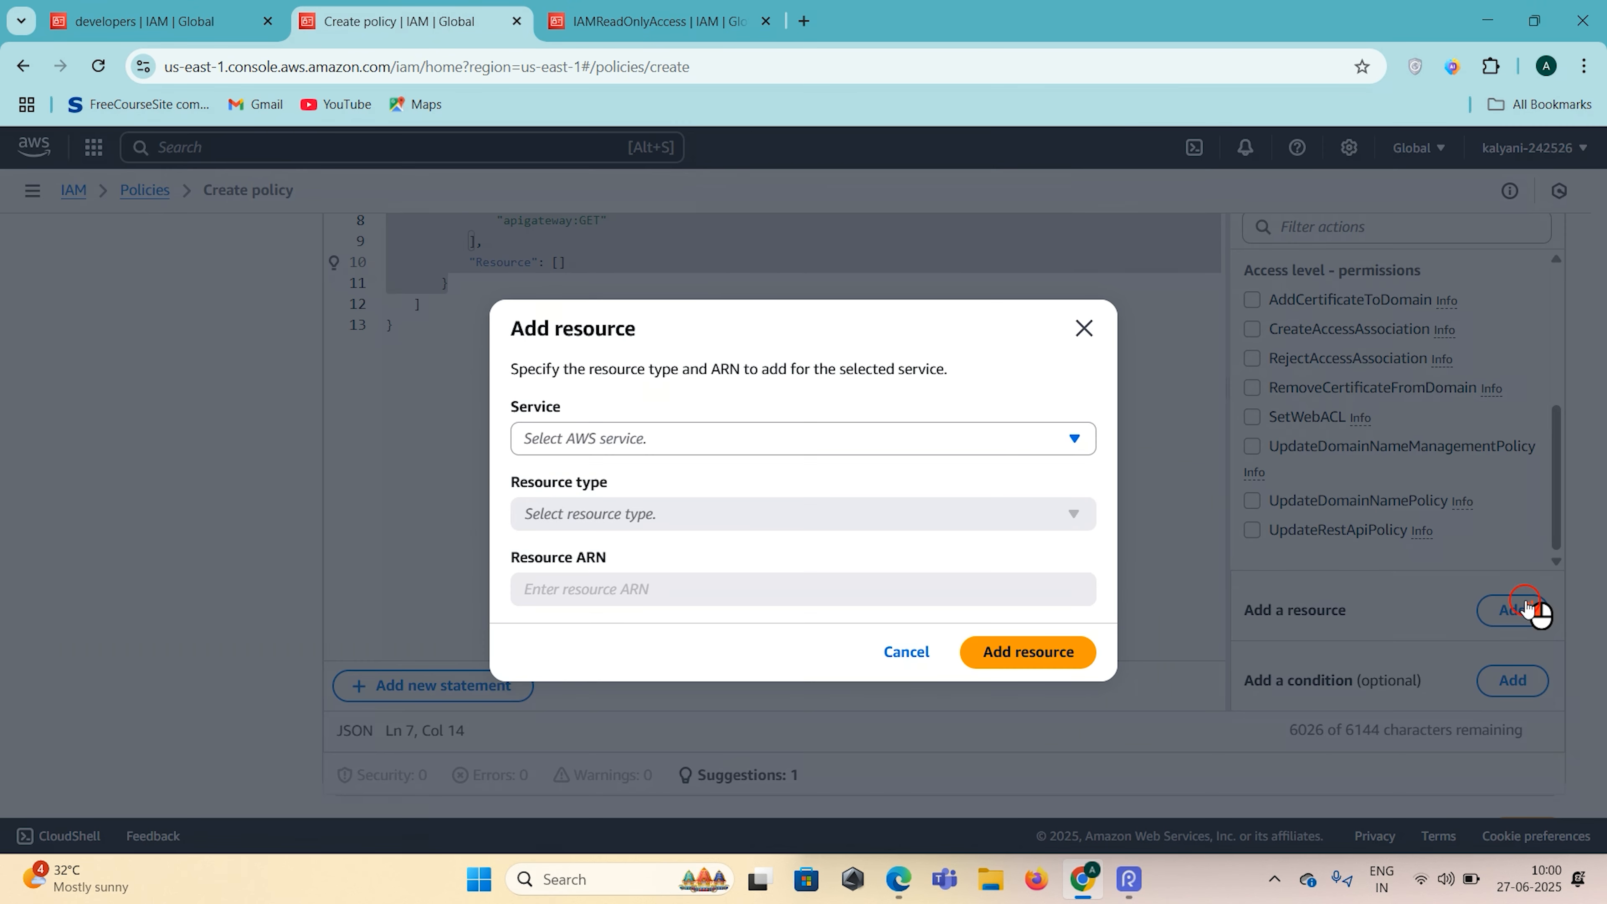
pyautogui.click(788, 440)
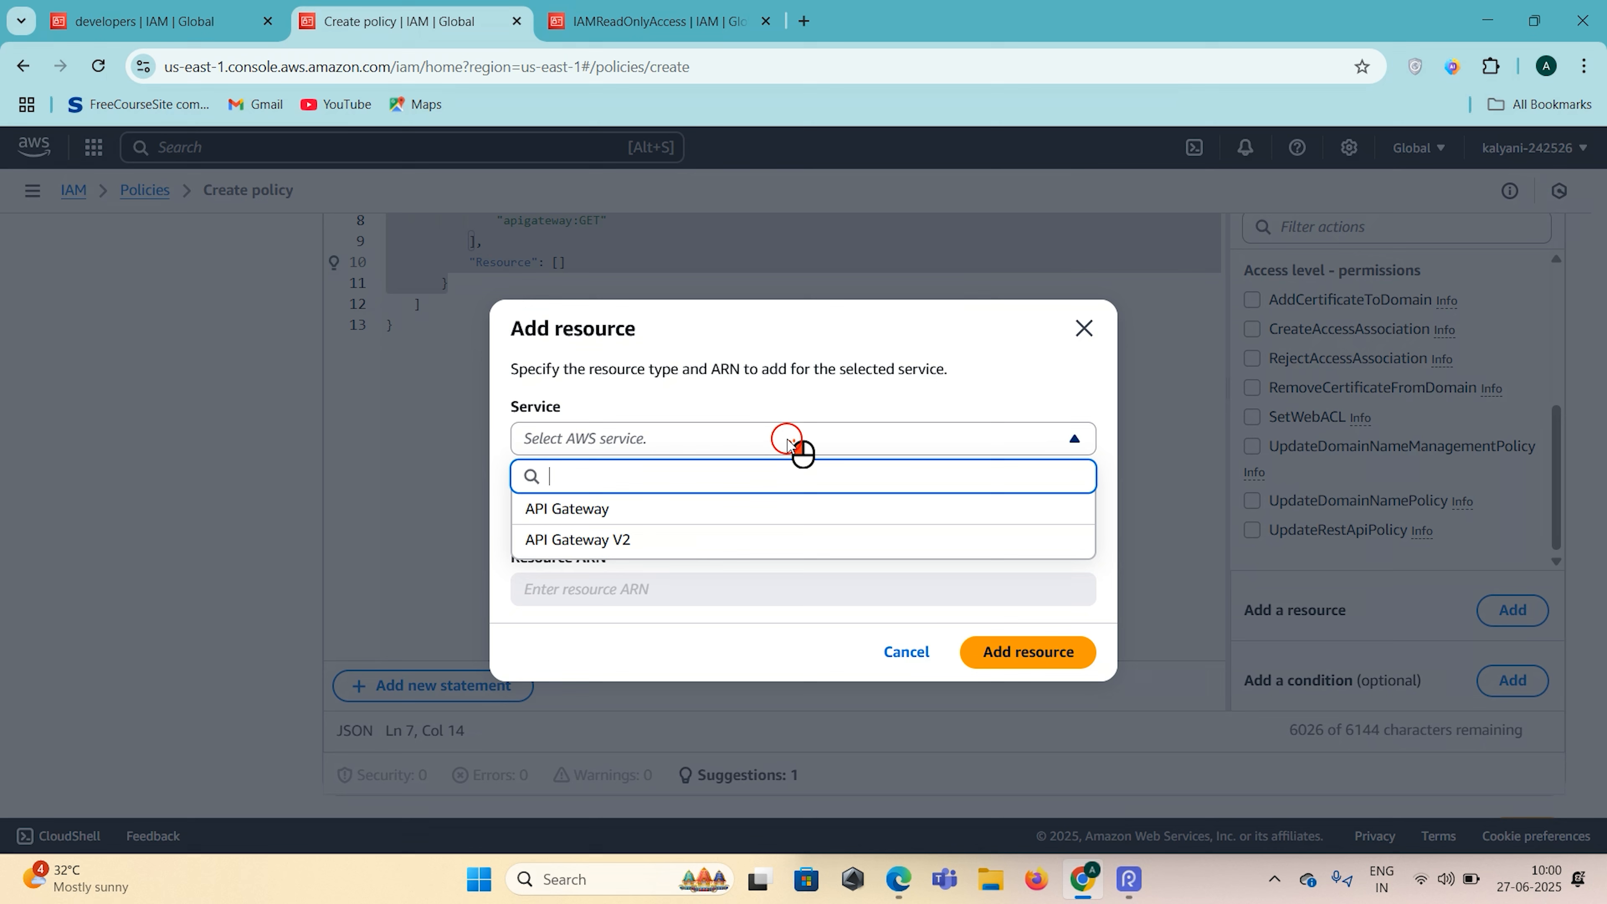
pyautogui.click(680, 514)
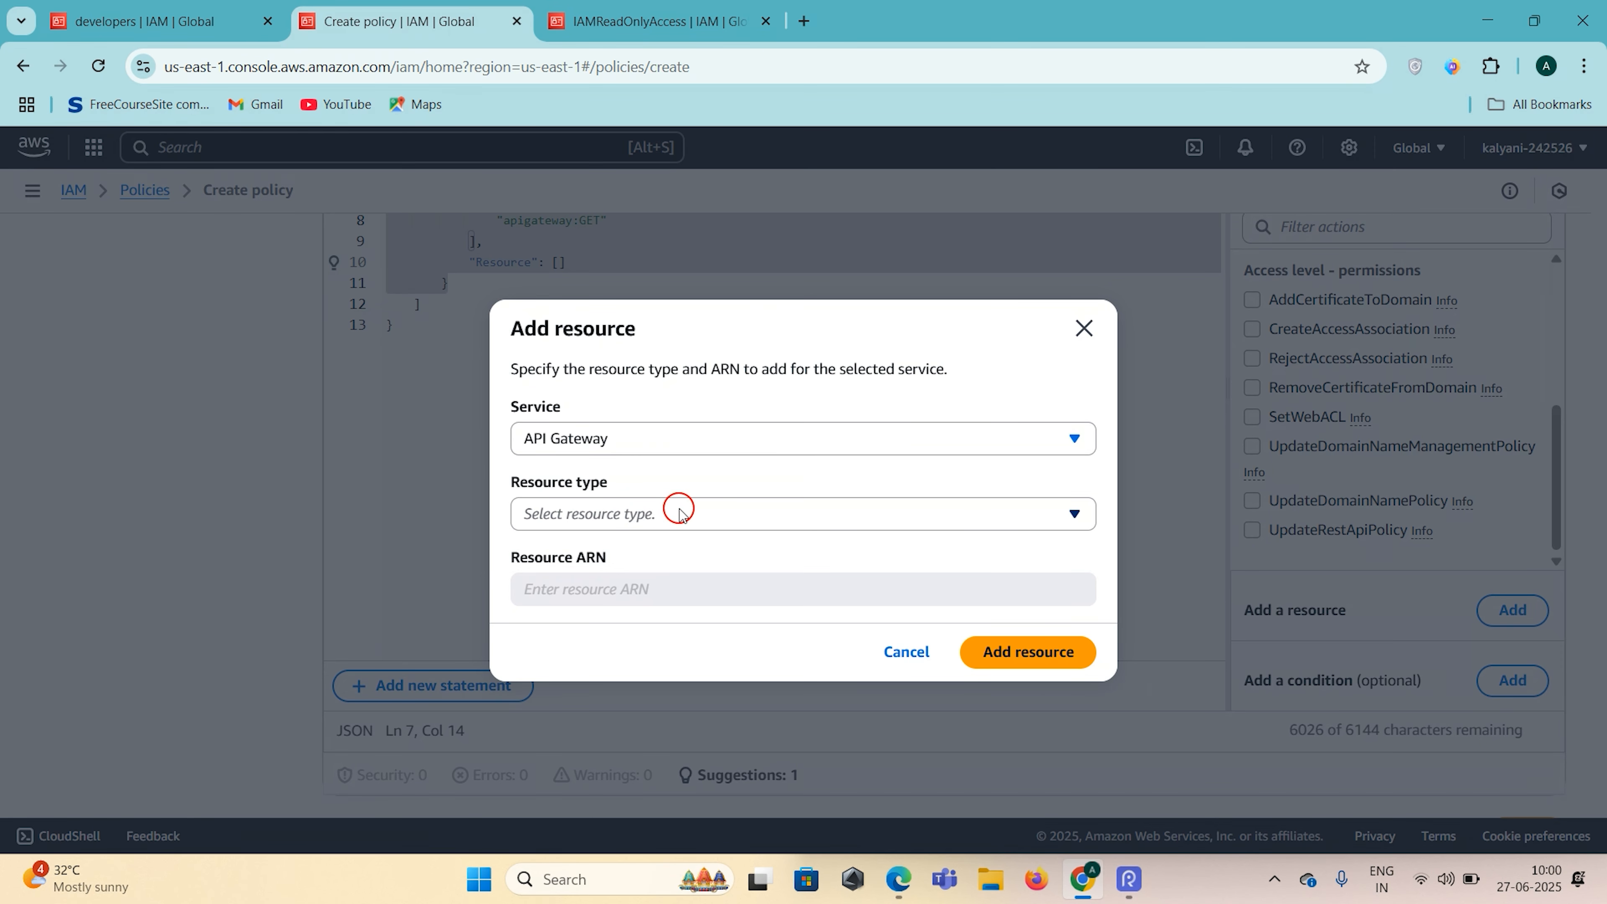
pyautogui.click(720, 522)
pyautogui.scroll(-10, 682, 418)
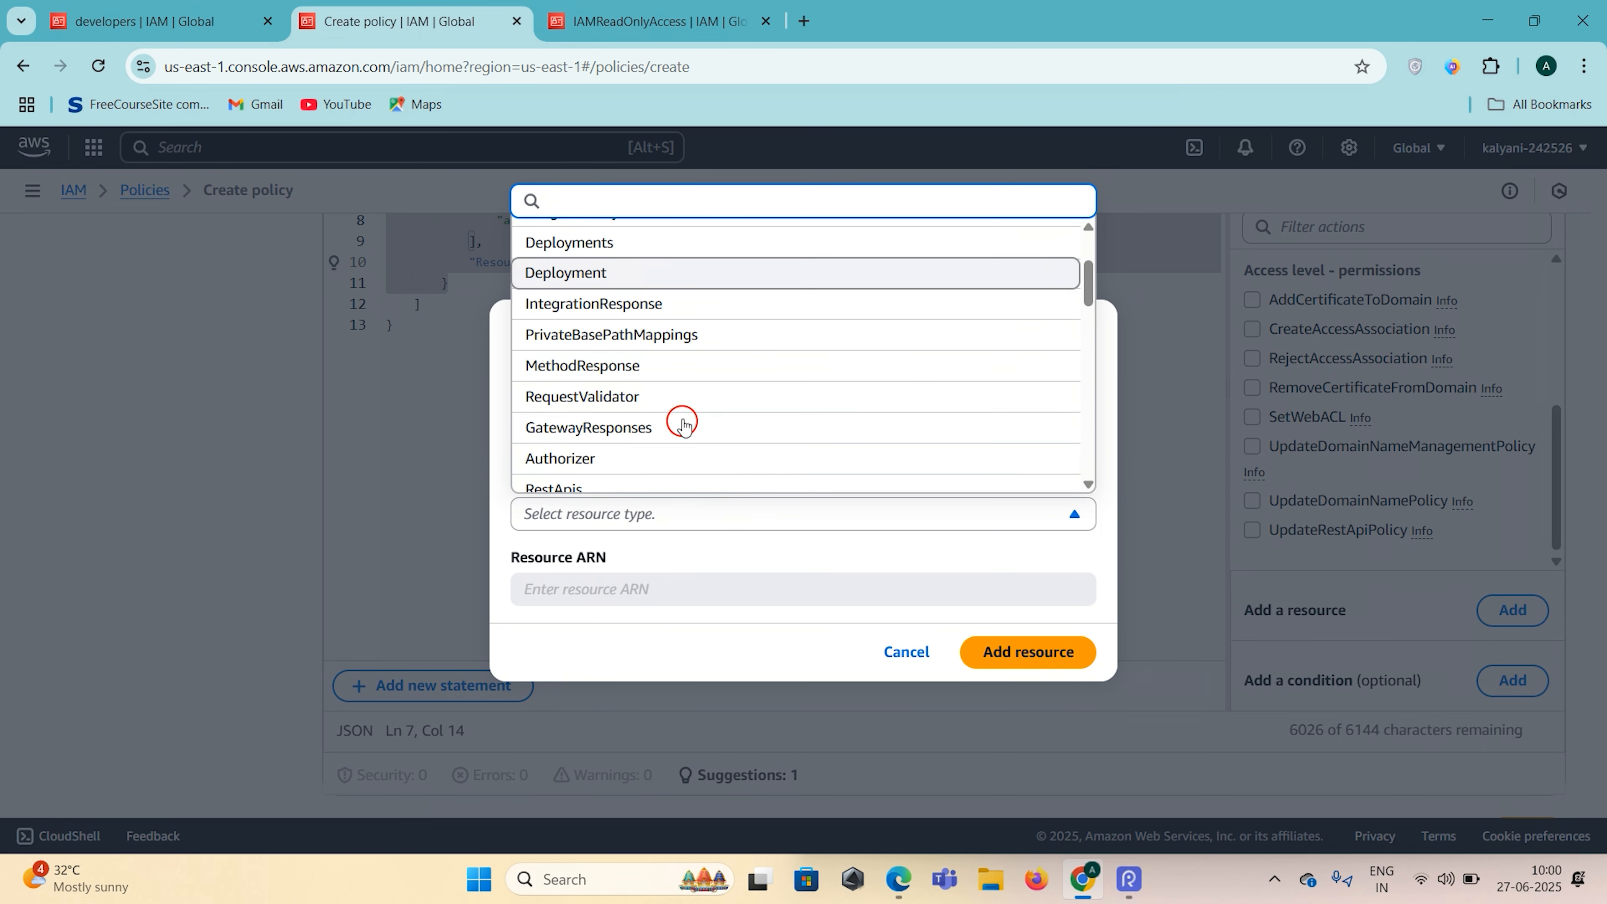
pyautogui.scroll(-4, 683, 424)
pyautogui.scroll(12, 684, 424)
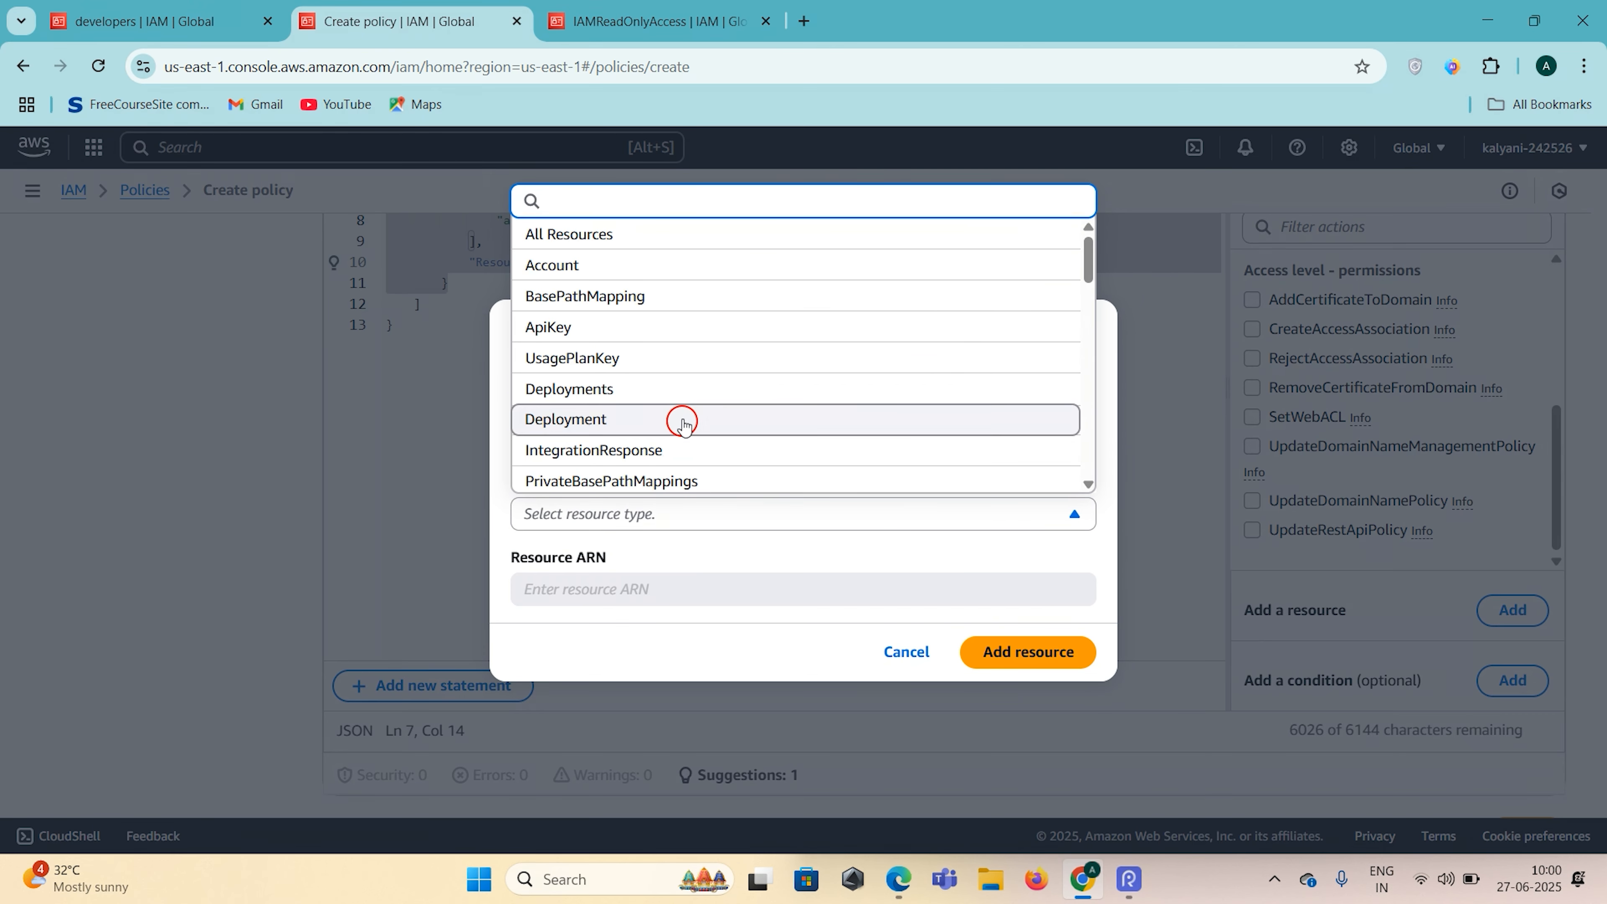
pyautogui.click(619, 237)
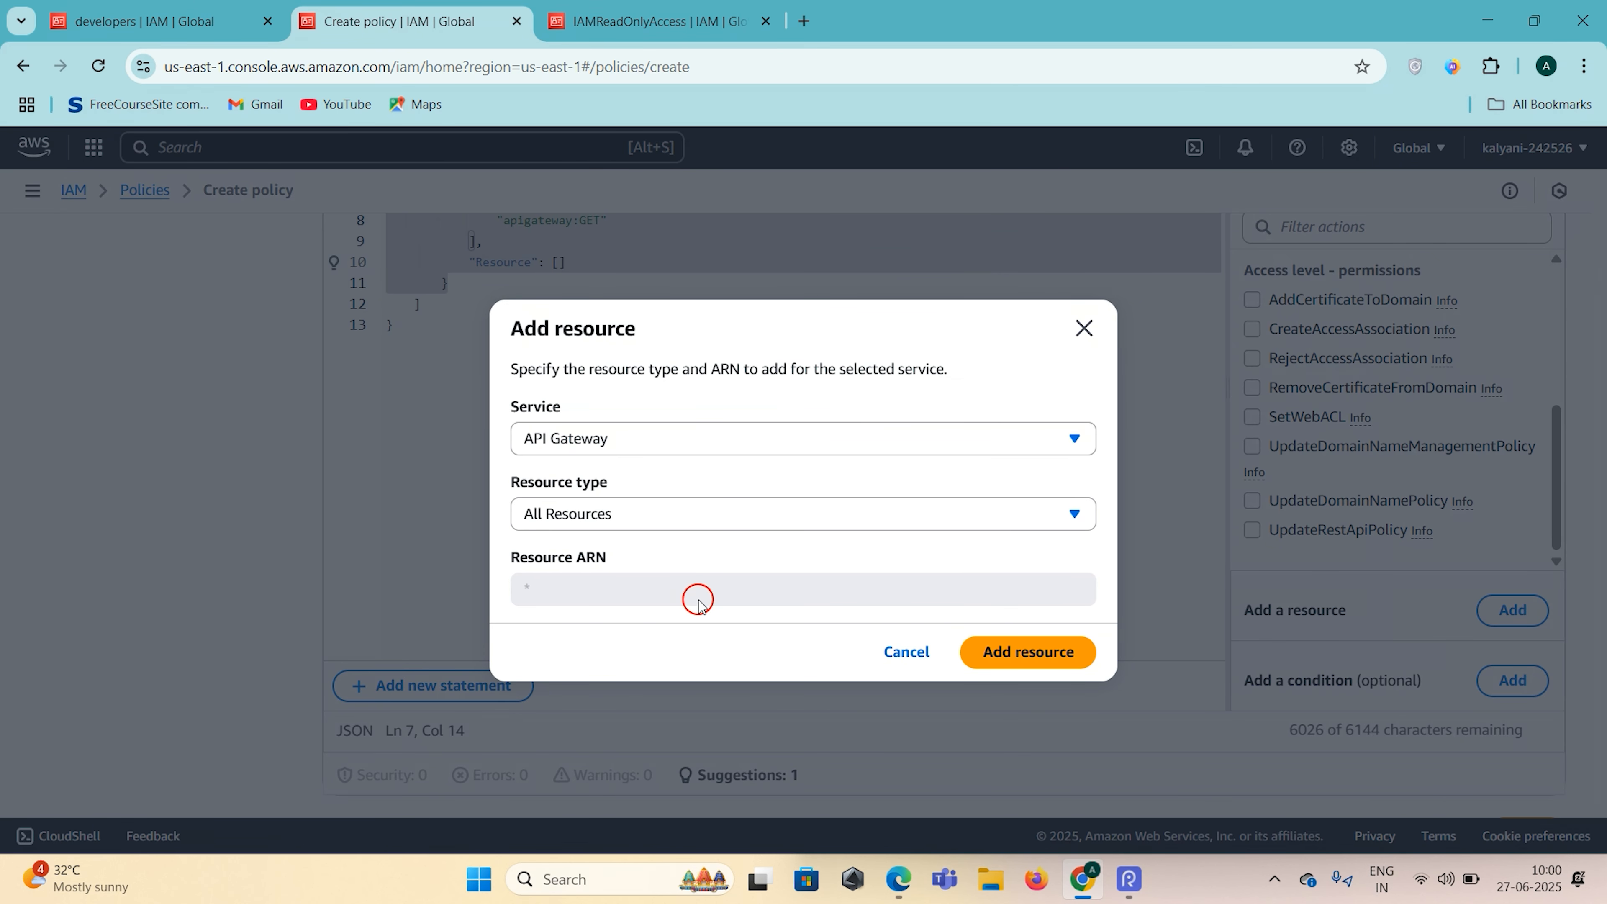
pyautogui.click(1023, 659)
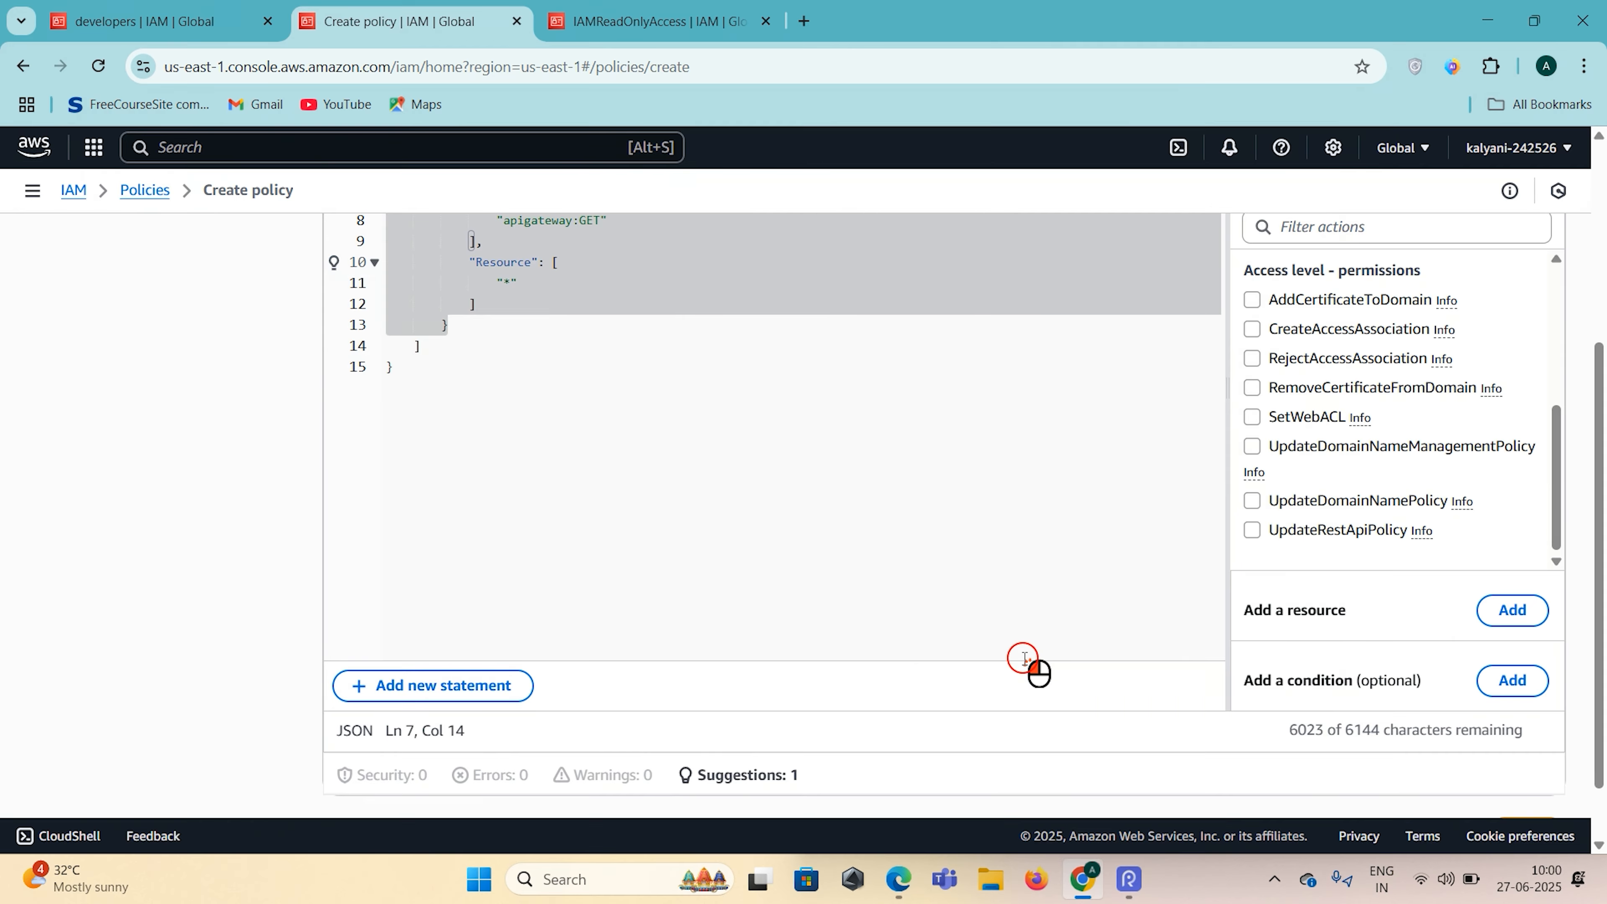
# Step: Review the completed Statement1 in the JSON code and switch the policy editor to Visual
pyautogui.scroll(3, 808, 551)
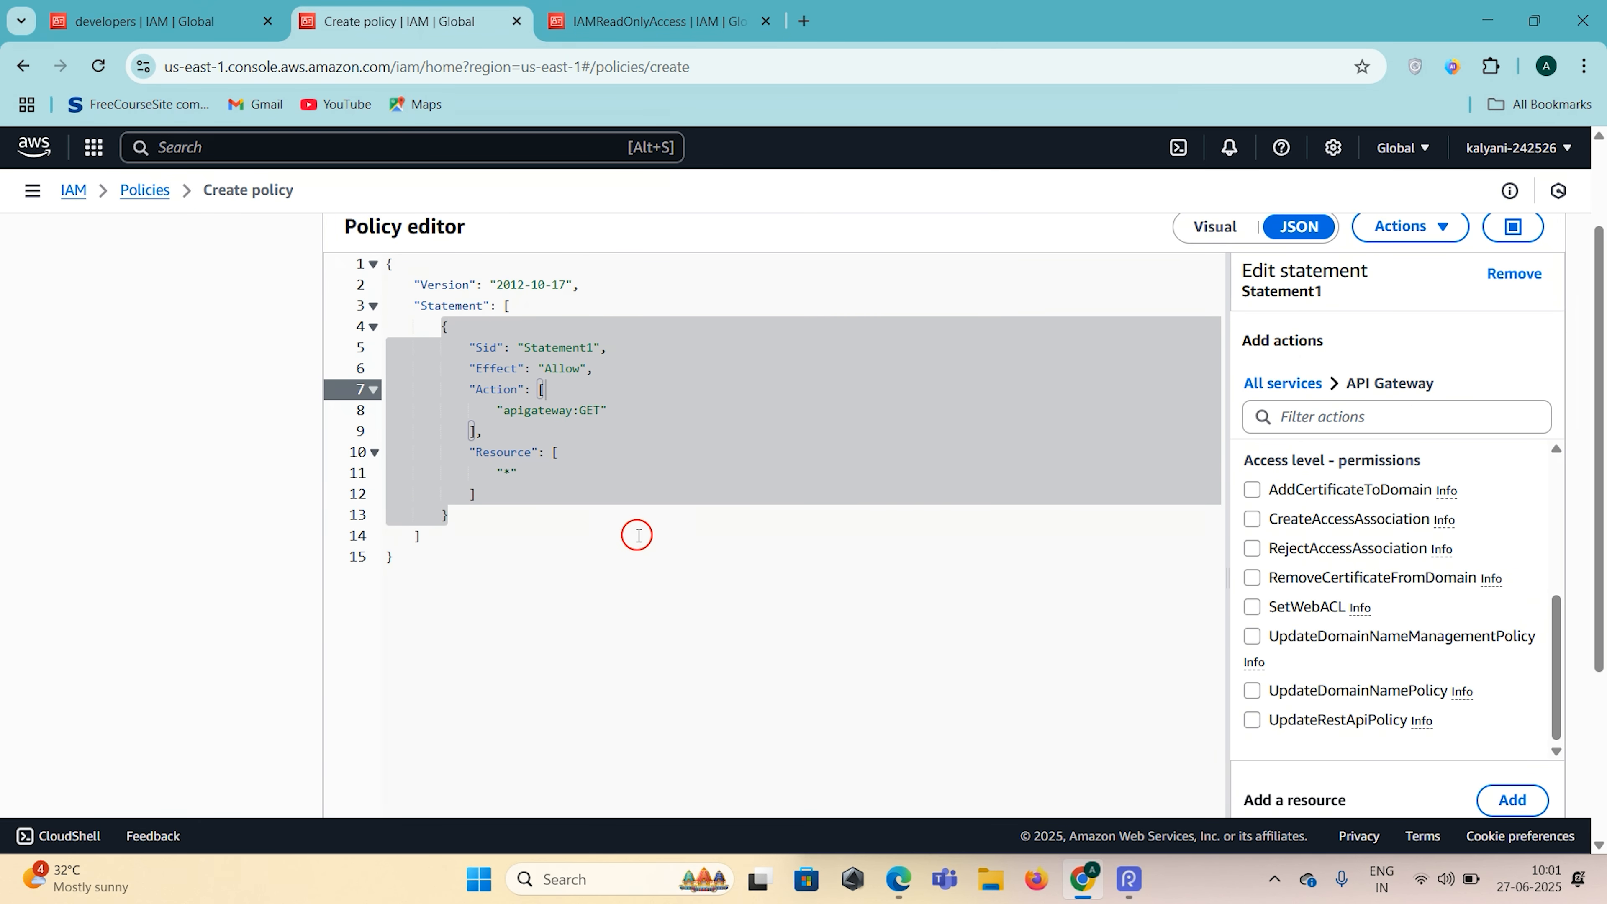
pyautogui.scroll(2, 638, 535)
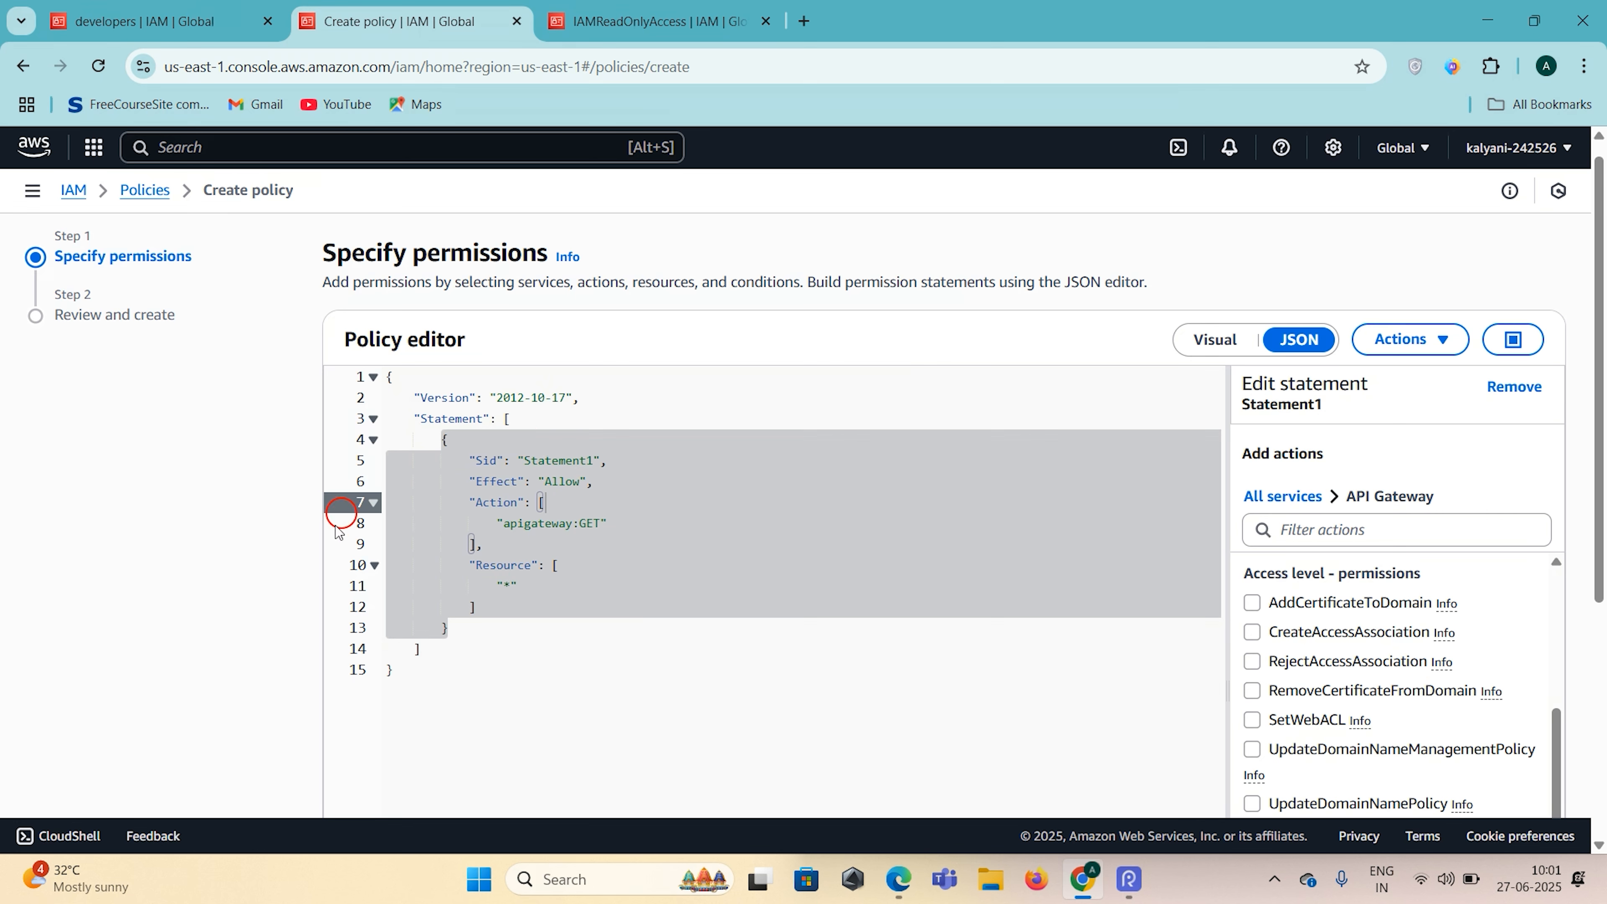
pyautogui.click(573, 633)
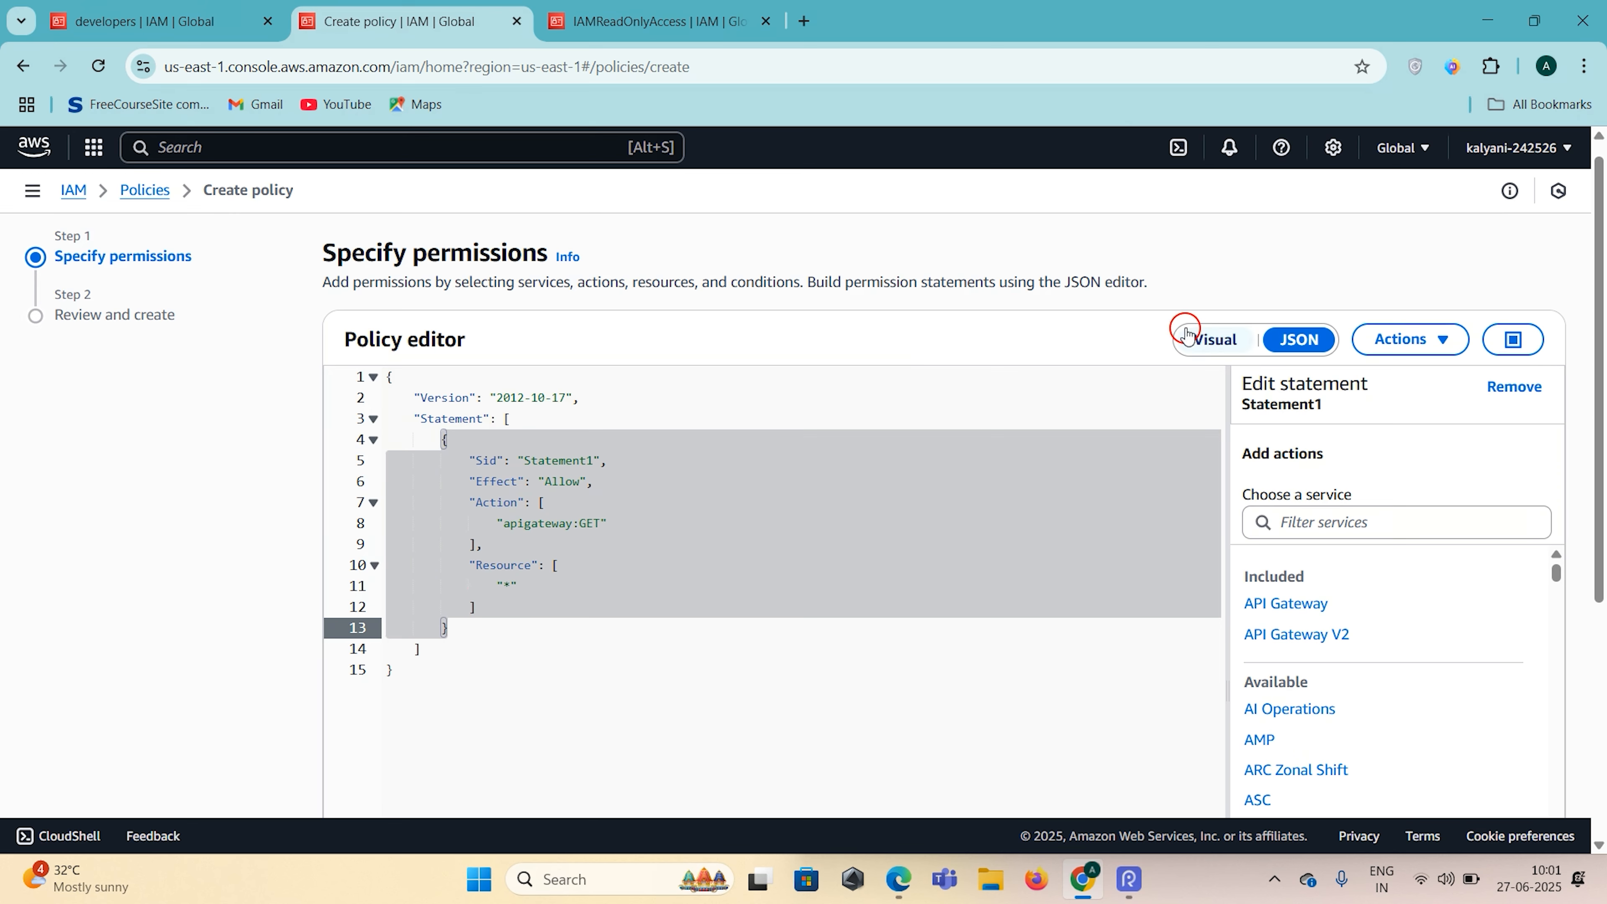
pyautogui.click(1226, 340)
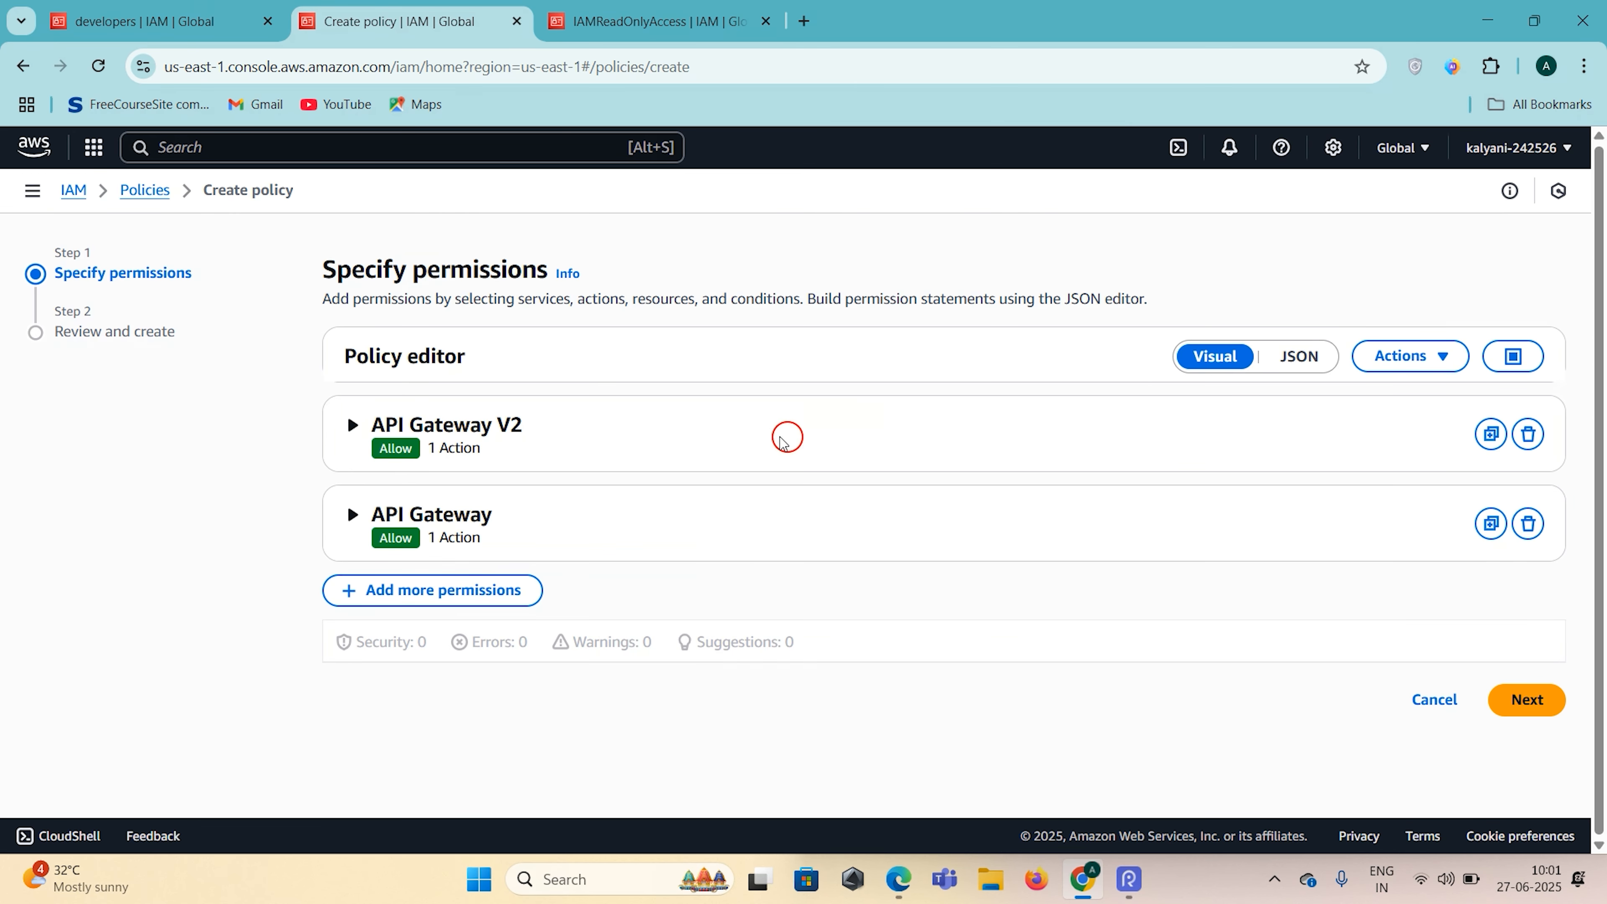
# Step: Add another permission block for the S3 service and expand its Read actions
pyautogui.click(480, 601)
pyautogui.scroll(-1, 789, 585)
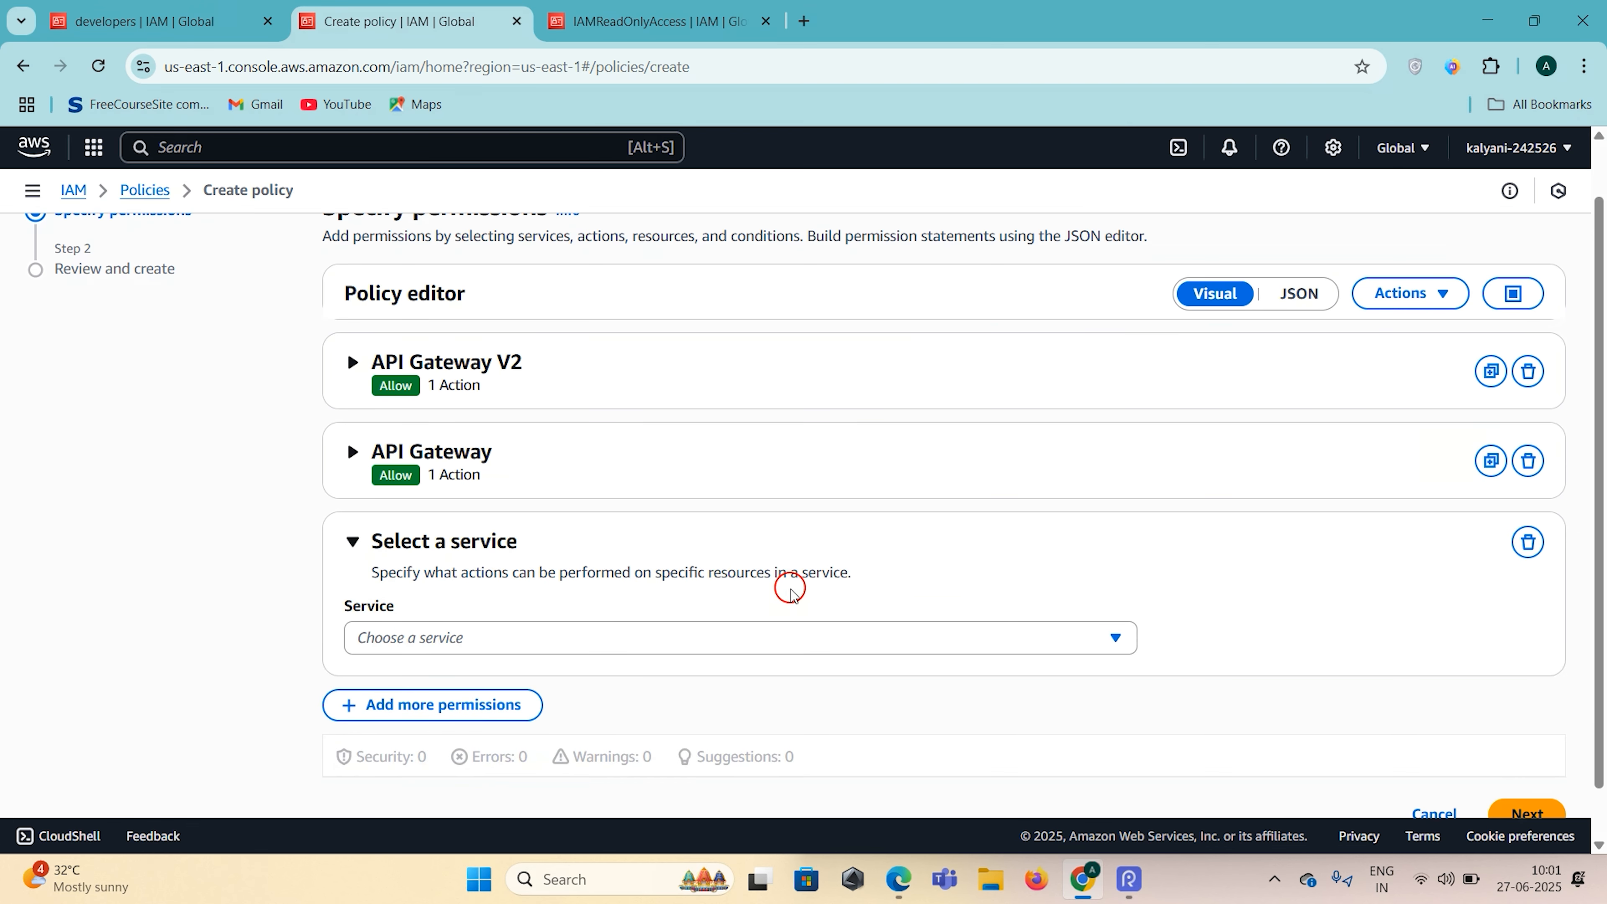
pyautogui.click(636, 638)
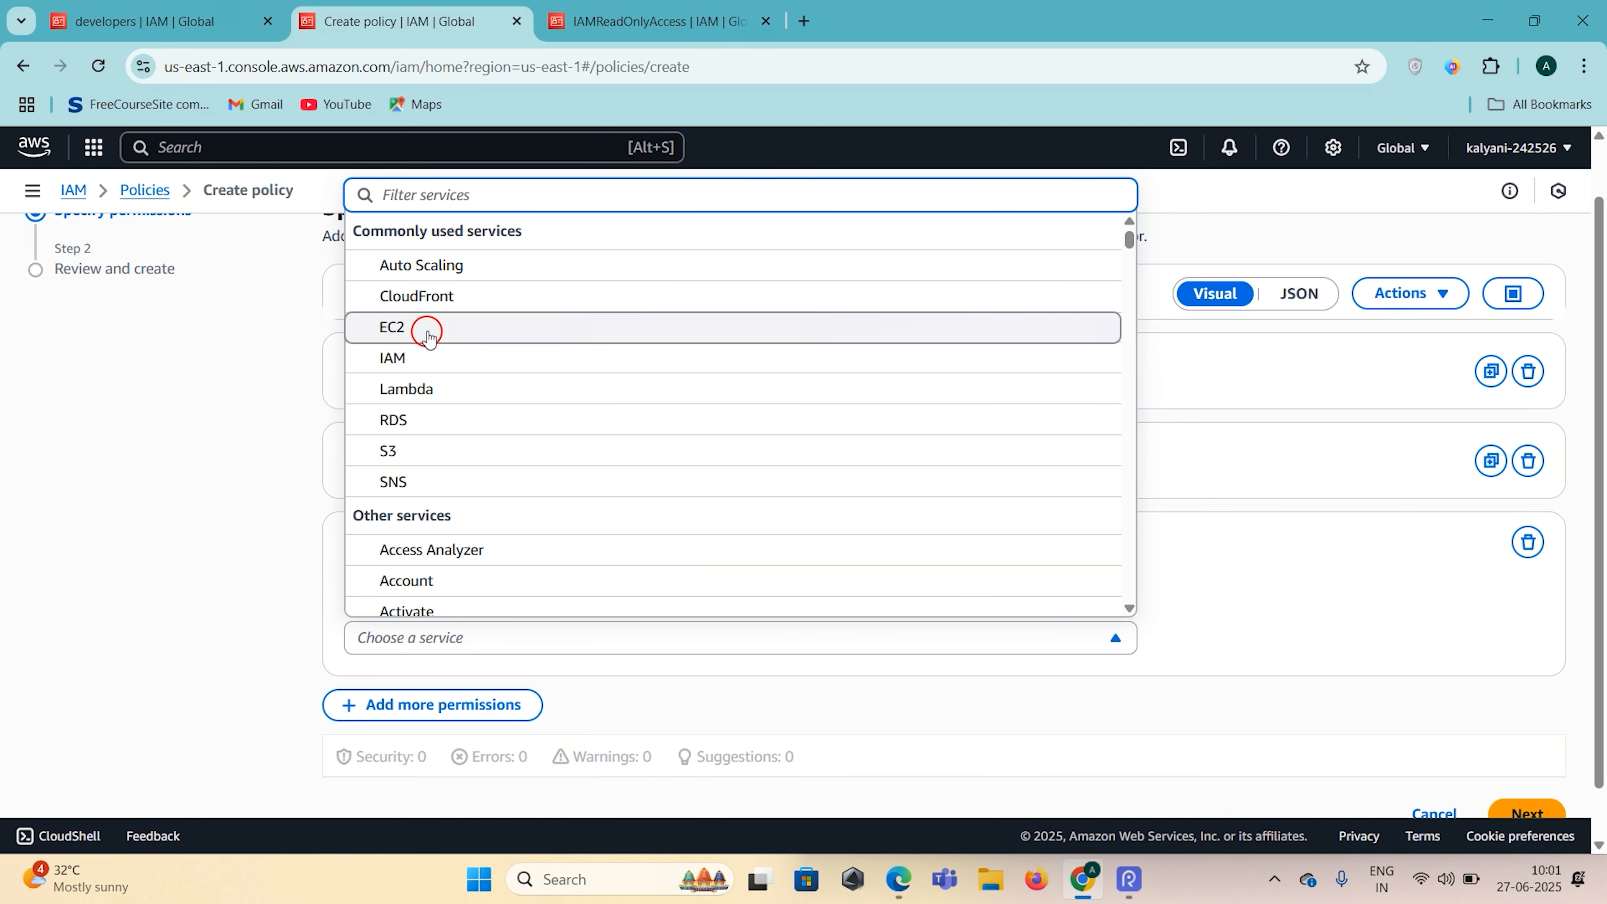
pyautogui.click(436, 451)
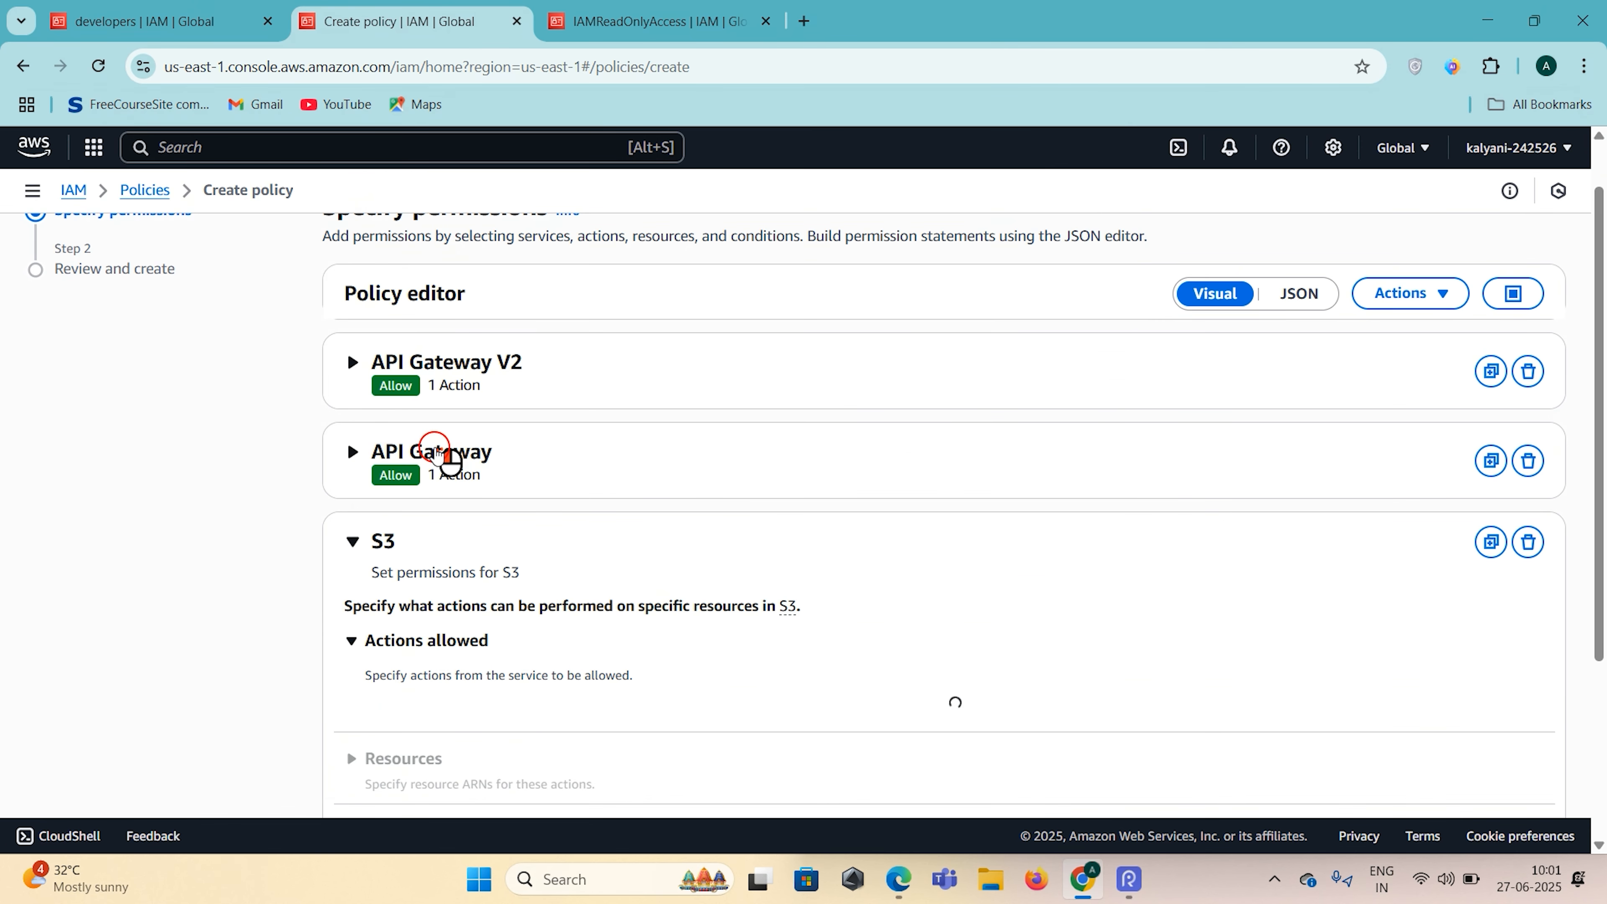
pyautogui.scroll(-4, 466, 495)
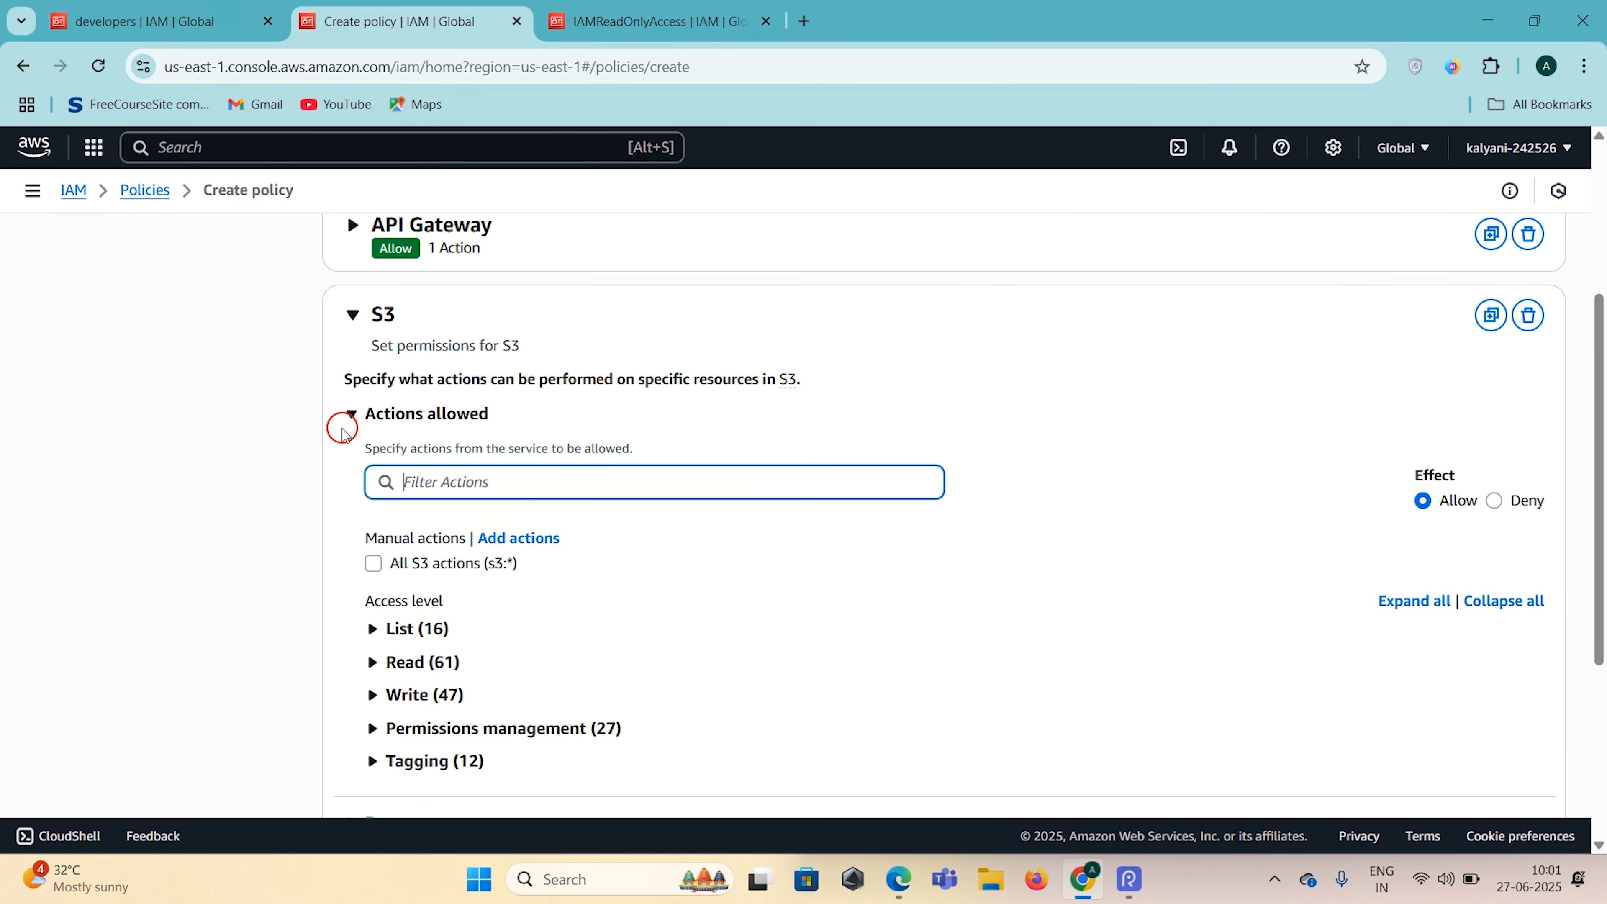
pyautogui.click(373, 663)
pyautogui.scroll(-2, 638, 603)
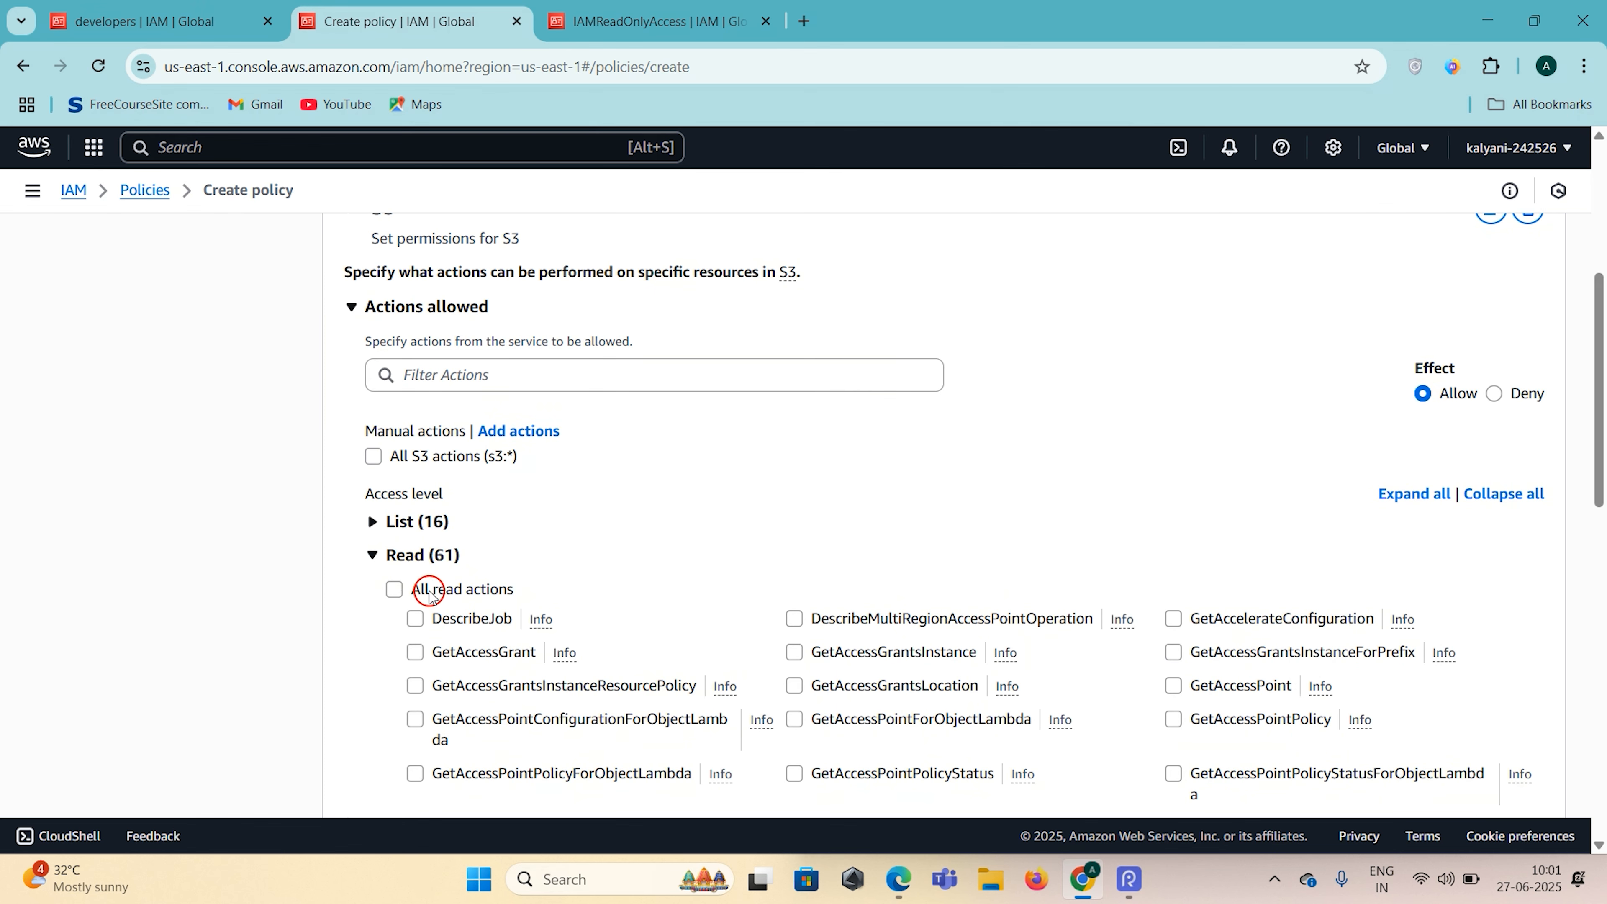
pyautogui.click(393, 588)
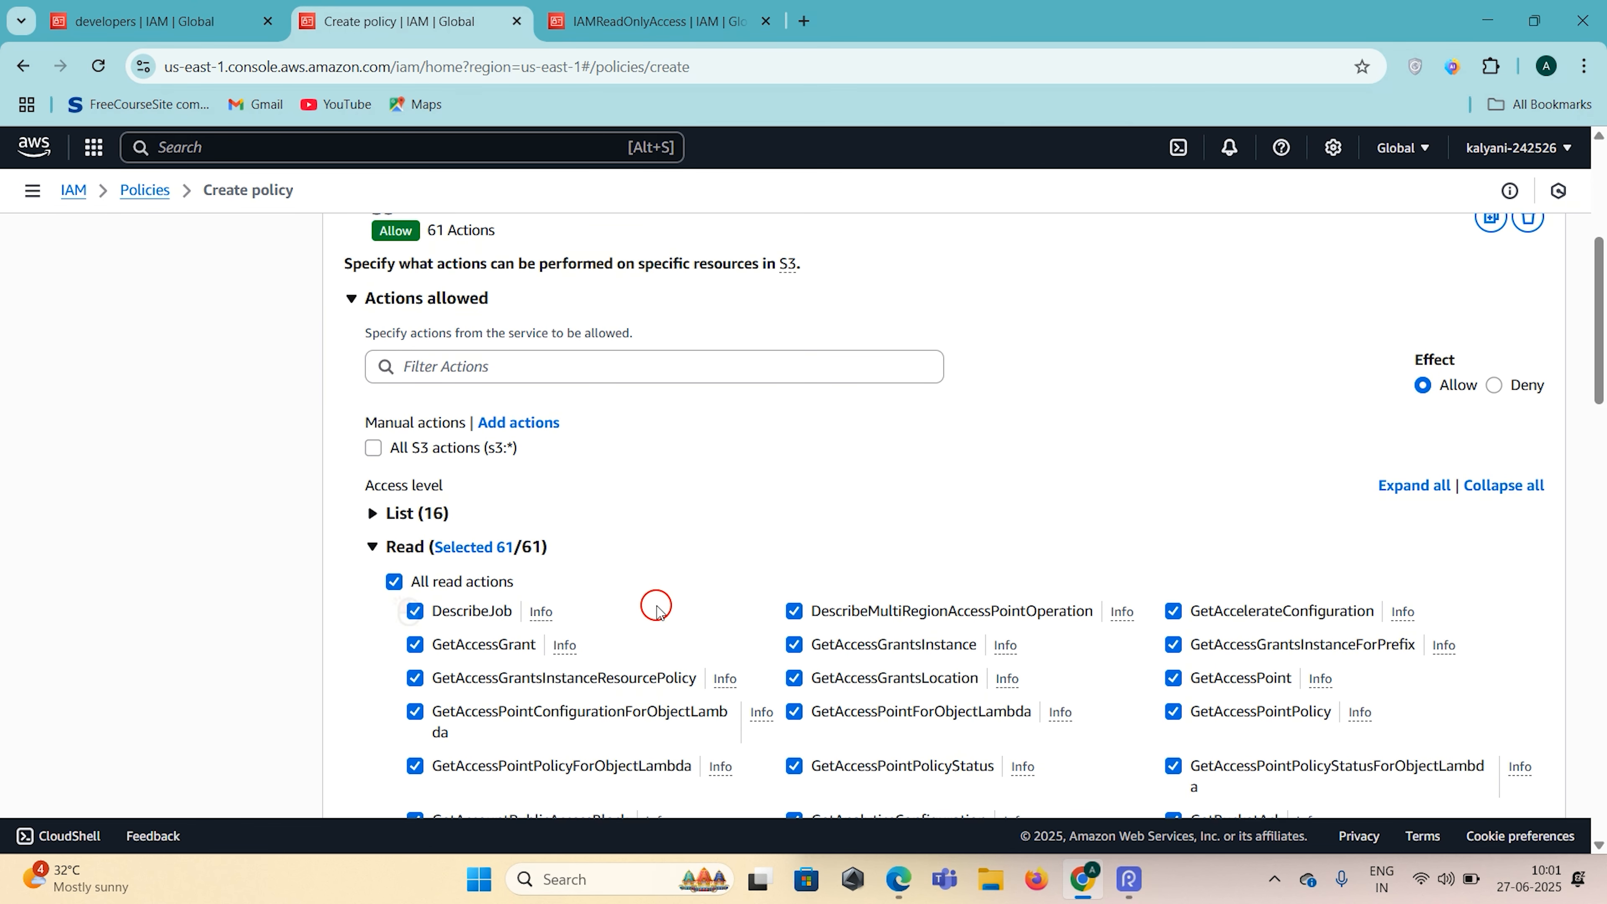
pyautogui.scroll(-1, 656, 606)
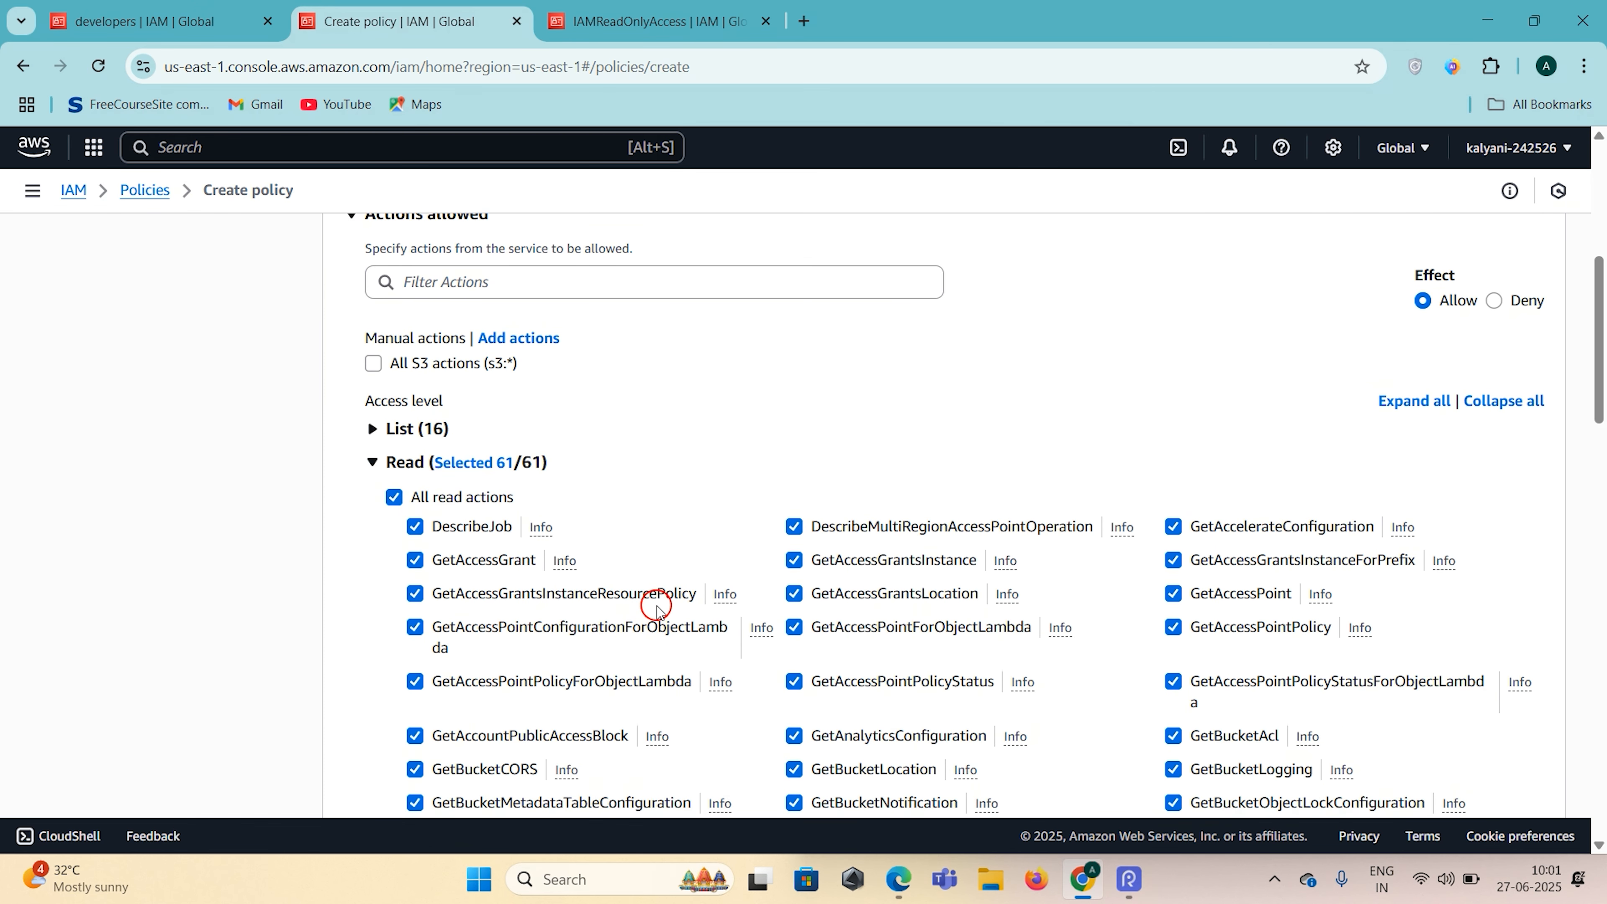
pyautogui.click(395, 498)
# Step: Allow the GetObject read action for S3 and collapse the Read action group
pyautogui.scroll(-1, 712, 551)
pyautogui.scroll(-1, 718, 557)
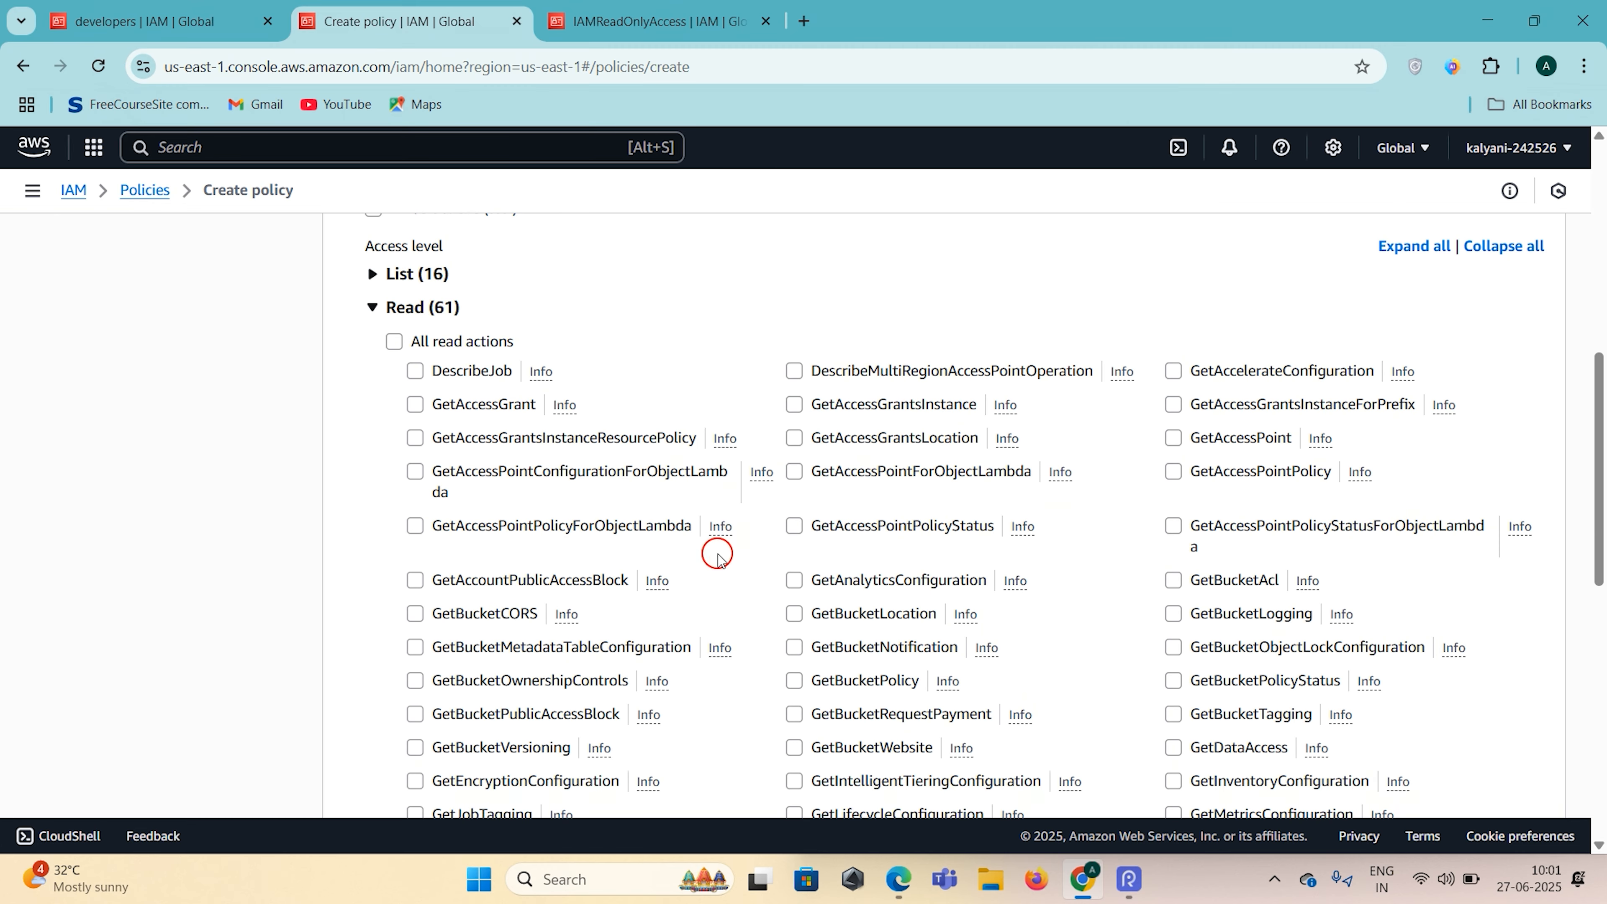
pyautogui.scroll(-2, 718, 556)
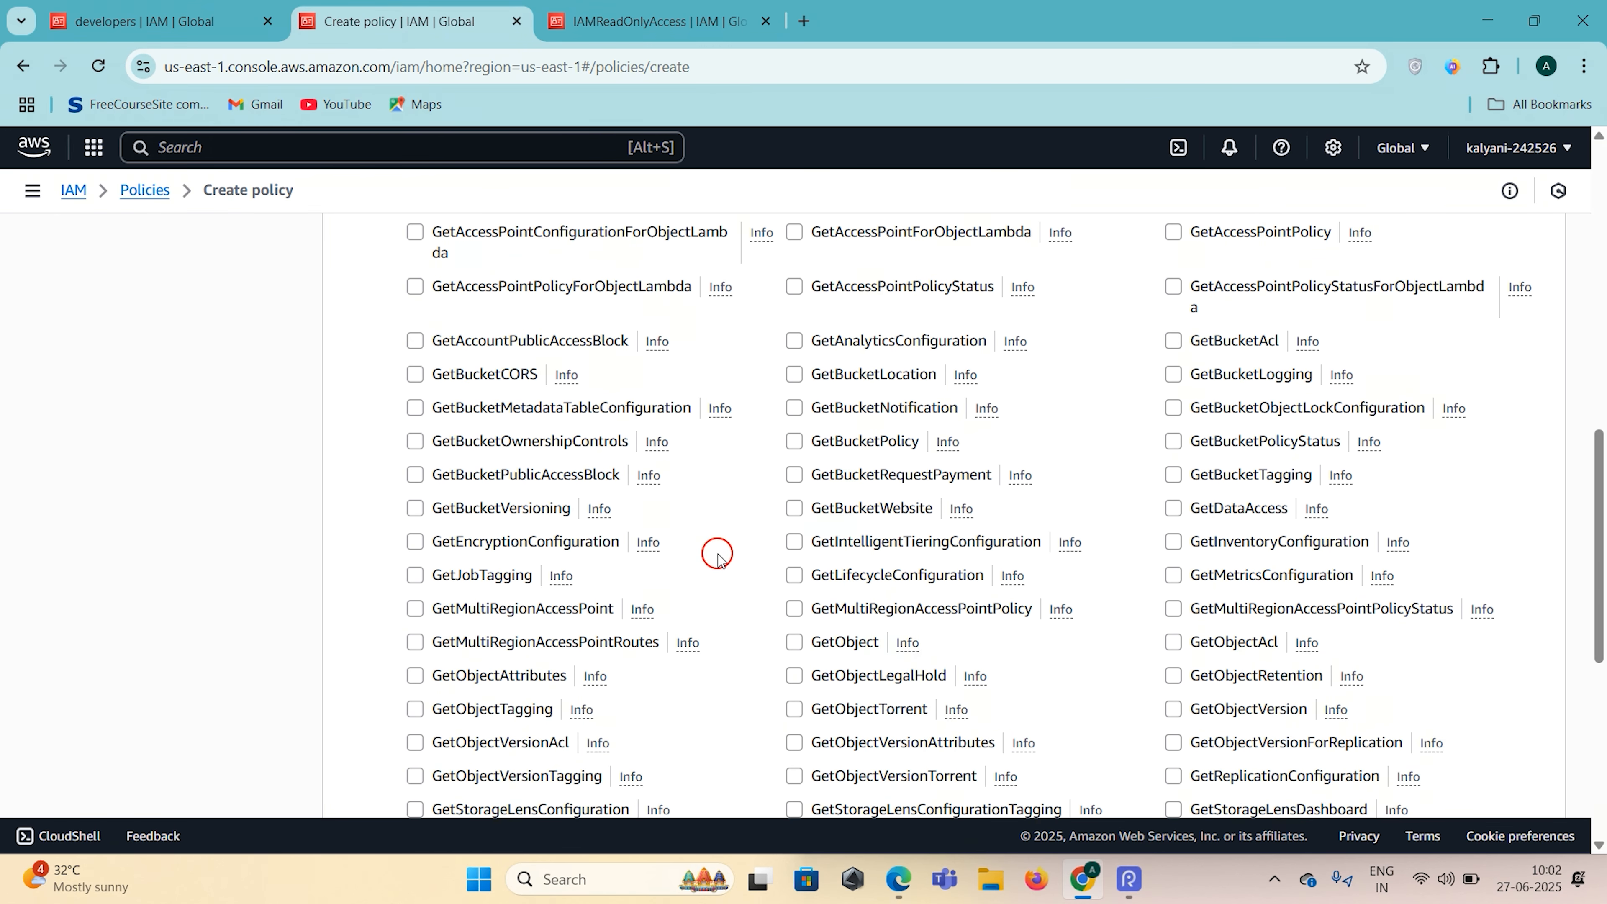
pyautogui.scroll(-1, 718, 557)
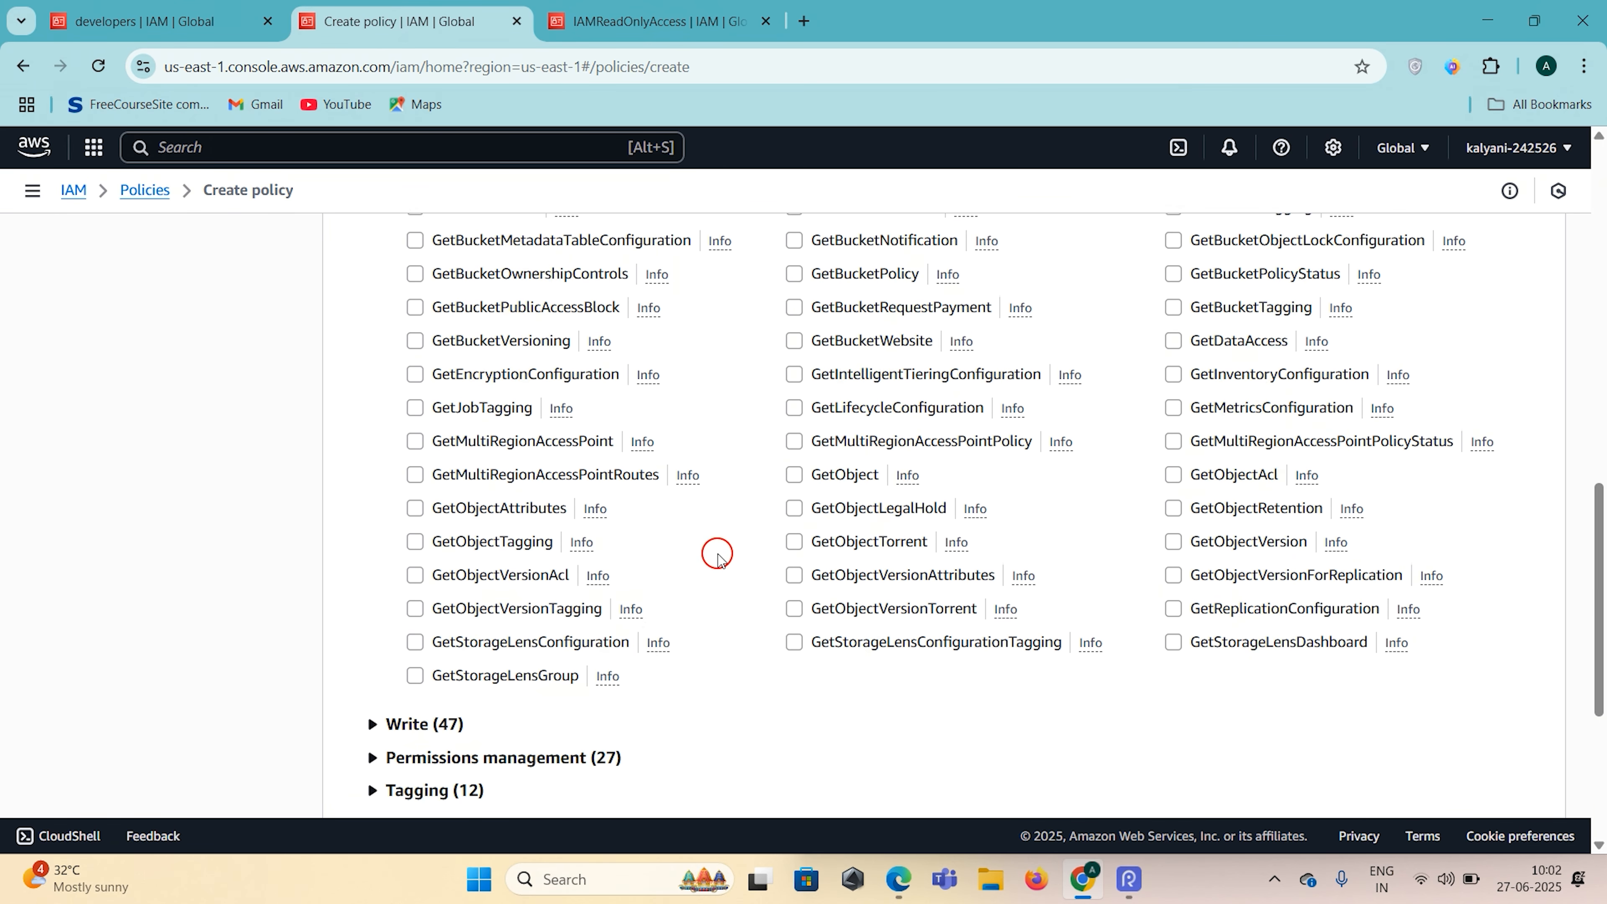
pyautogui.scroll(1, 718, 557)
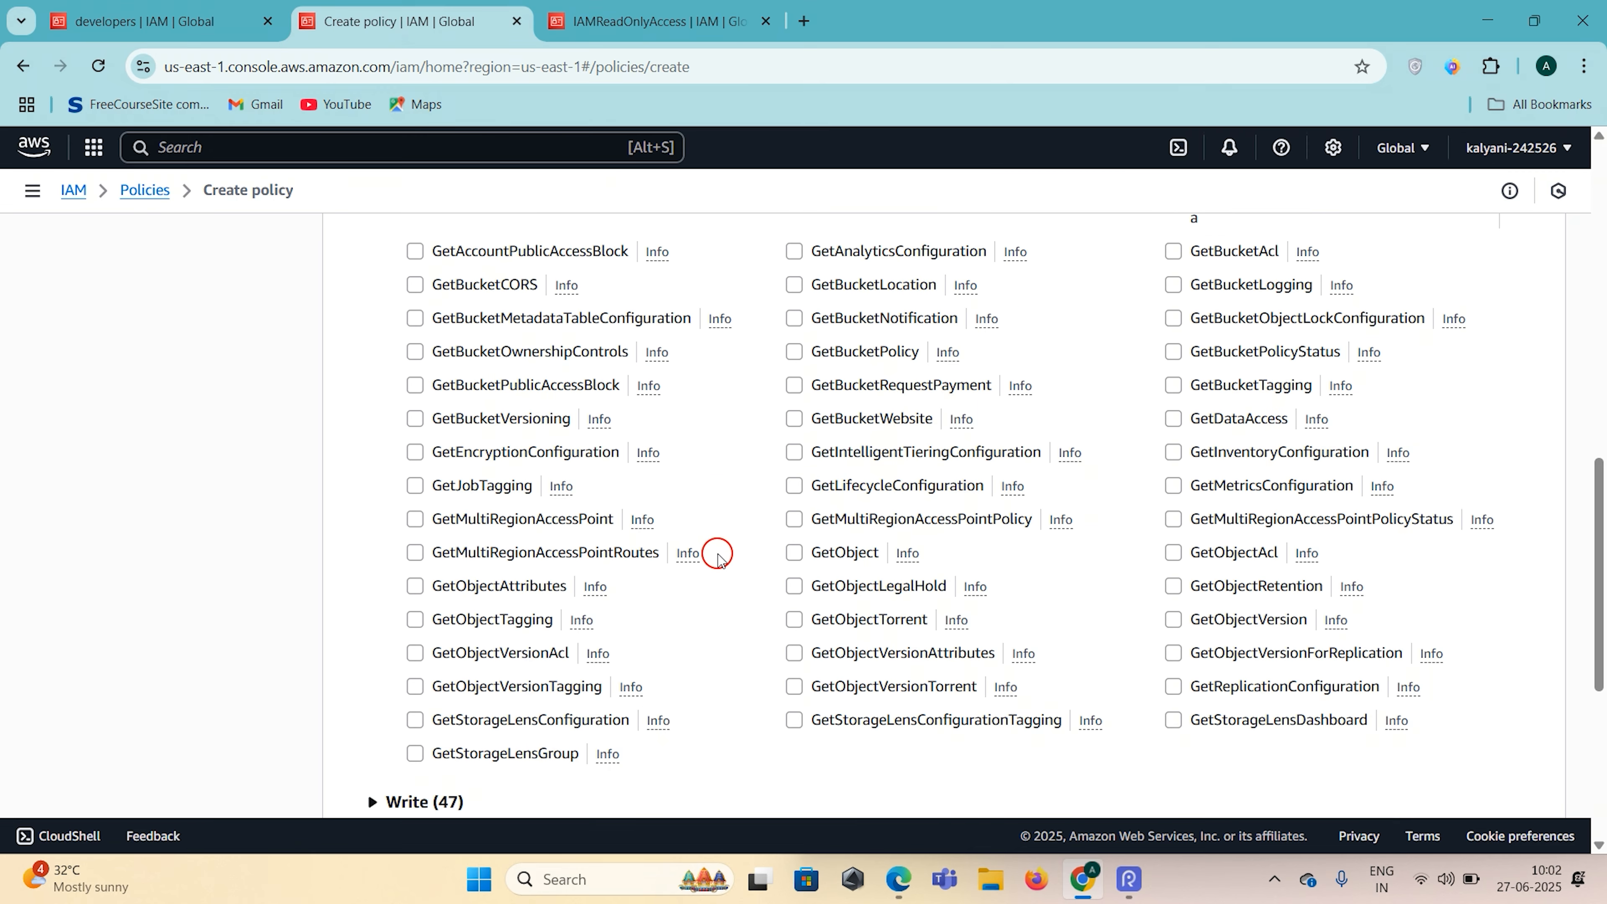
pyautogui.click(794, 548)
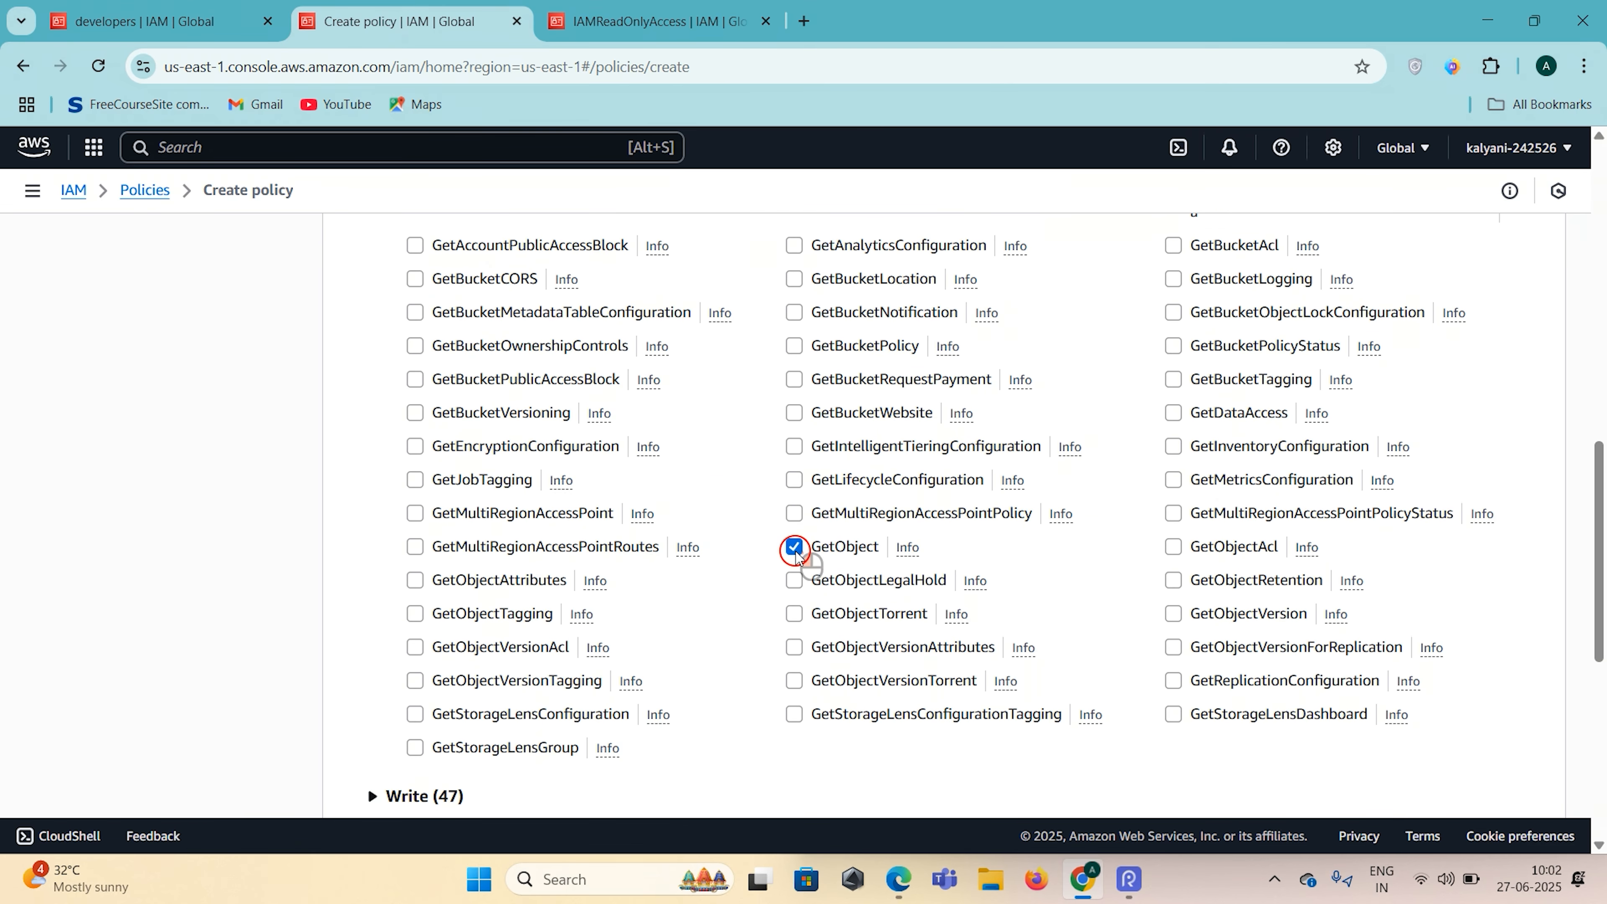
pyautogui.scroll(4, 742, 617)
pyautogui.click(387, 382)
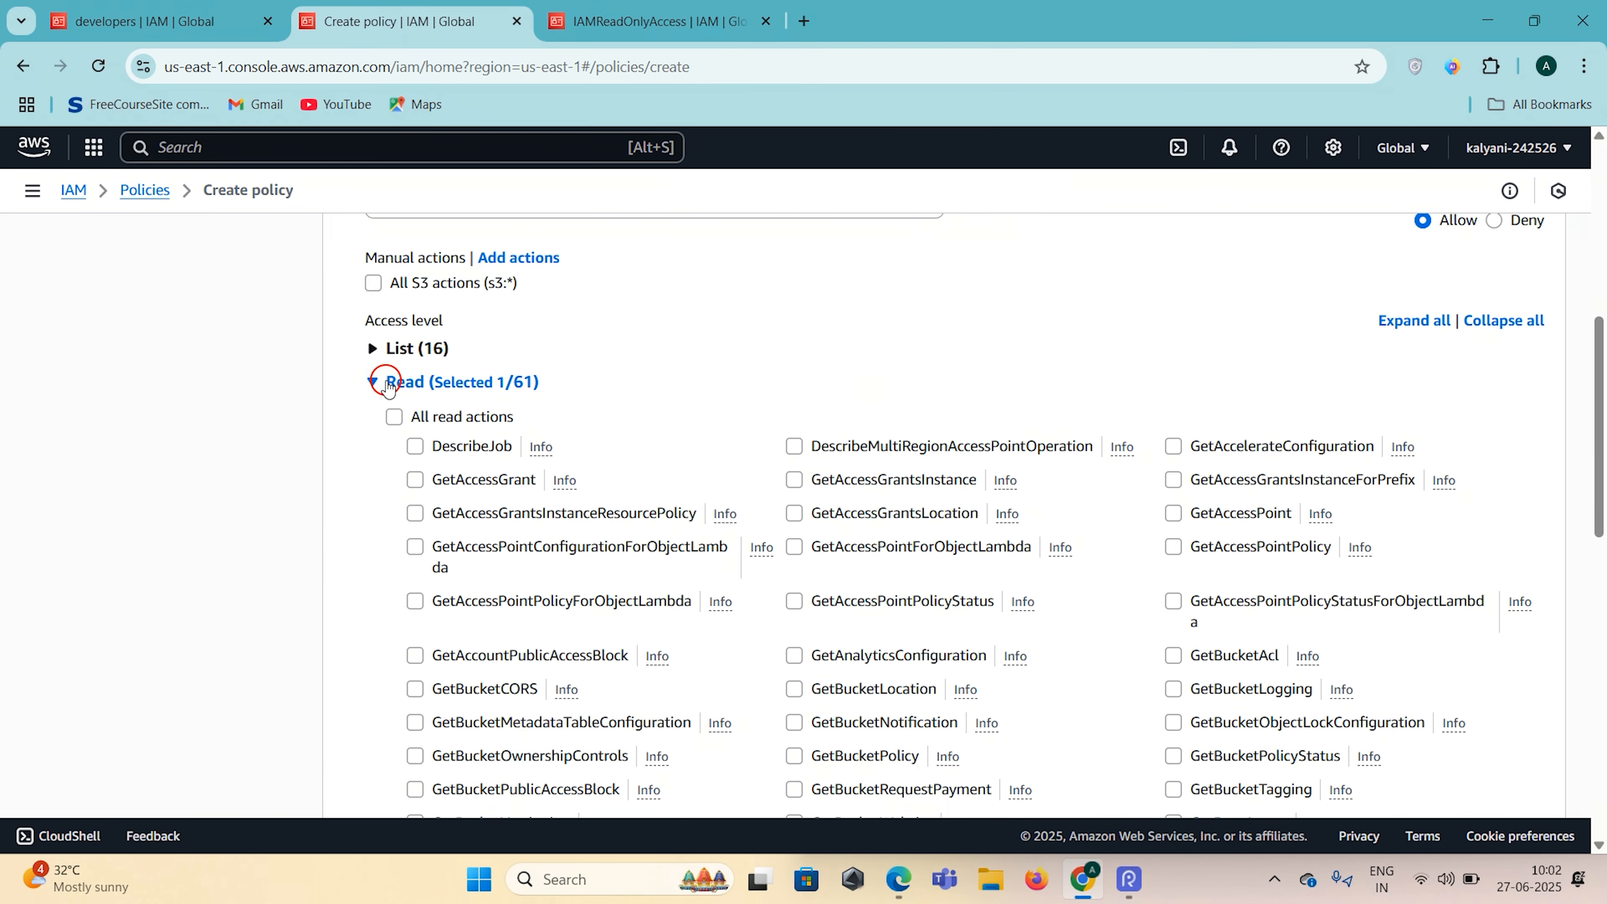
# Step: Set the resources of the S3 permission to All
pyautogui.scroll(6, 871, 460)
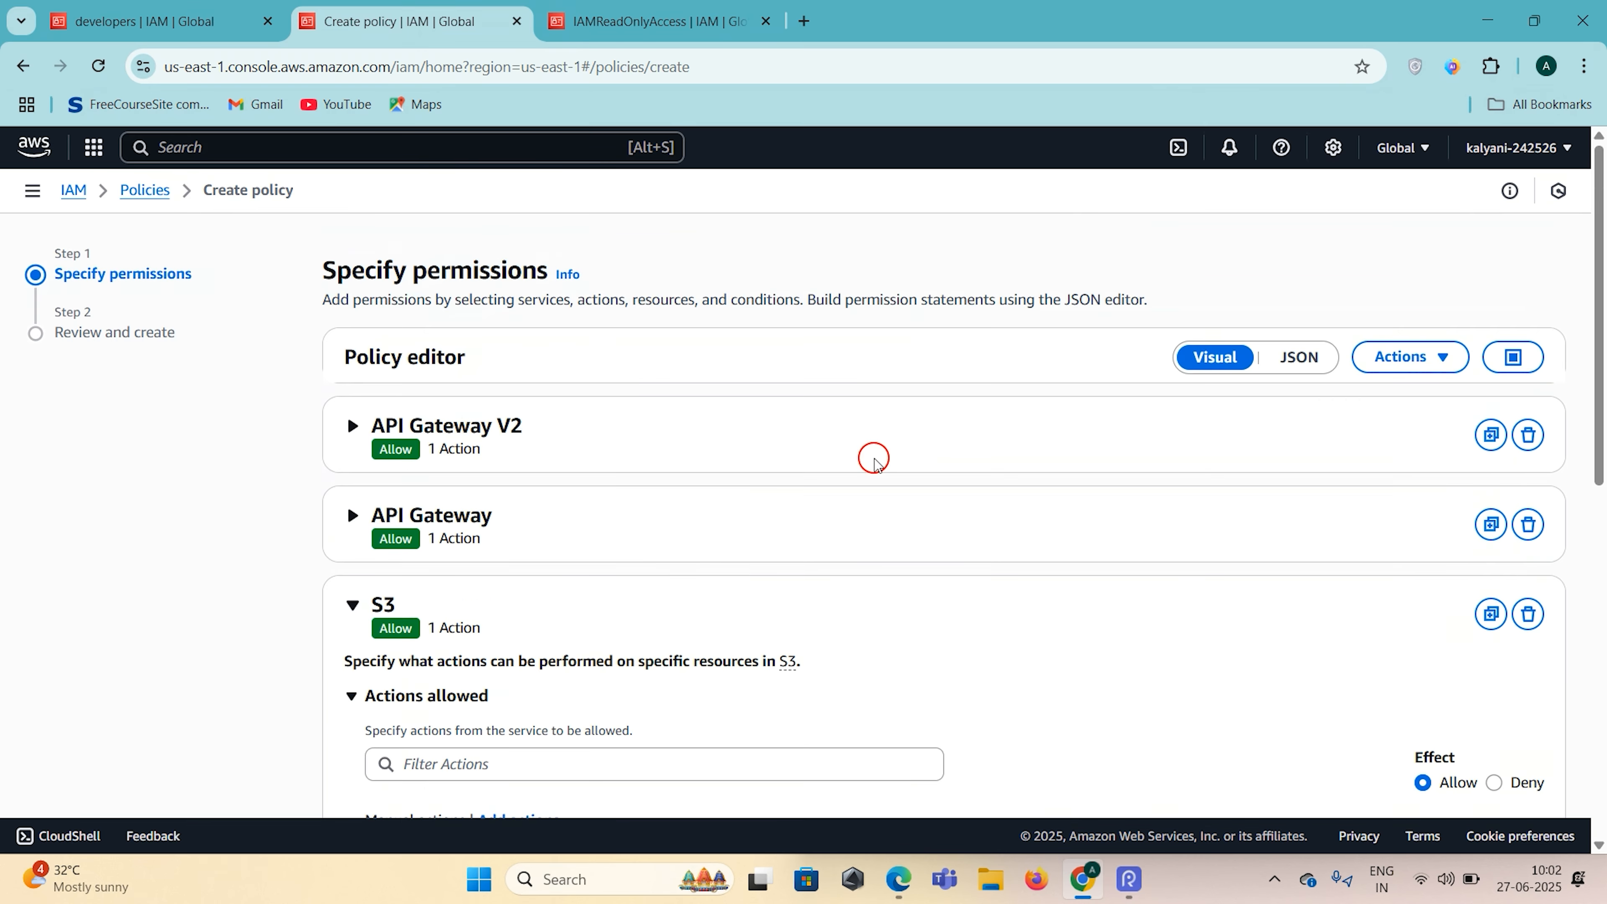
pyautogui.scroll(-8, 874, 460)
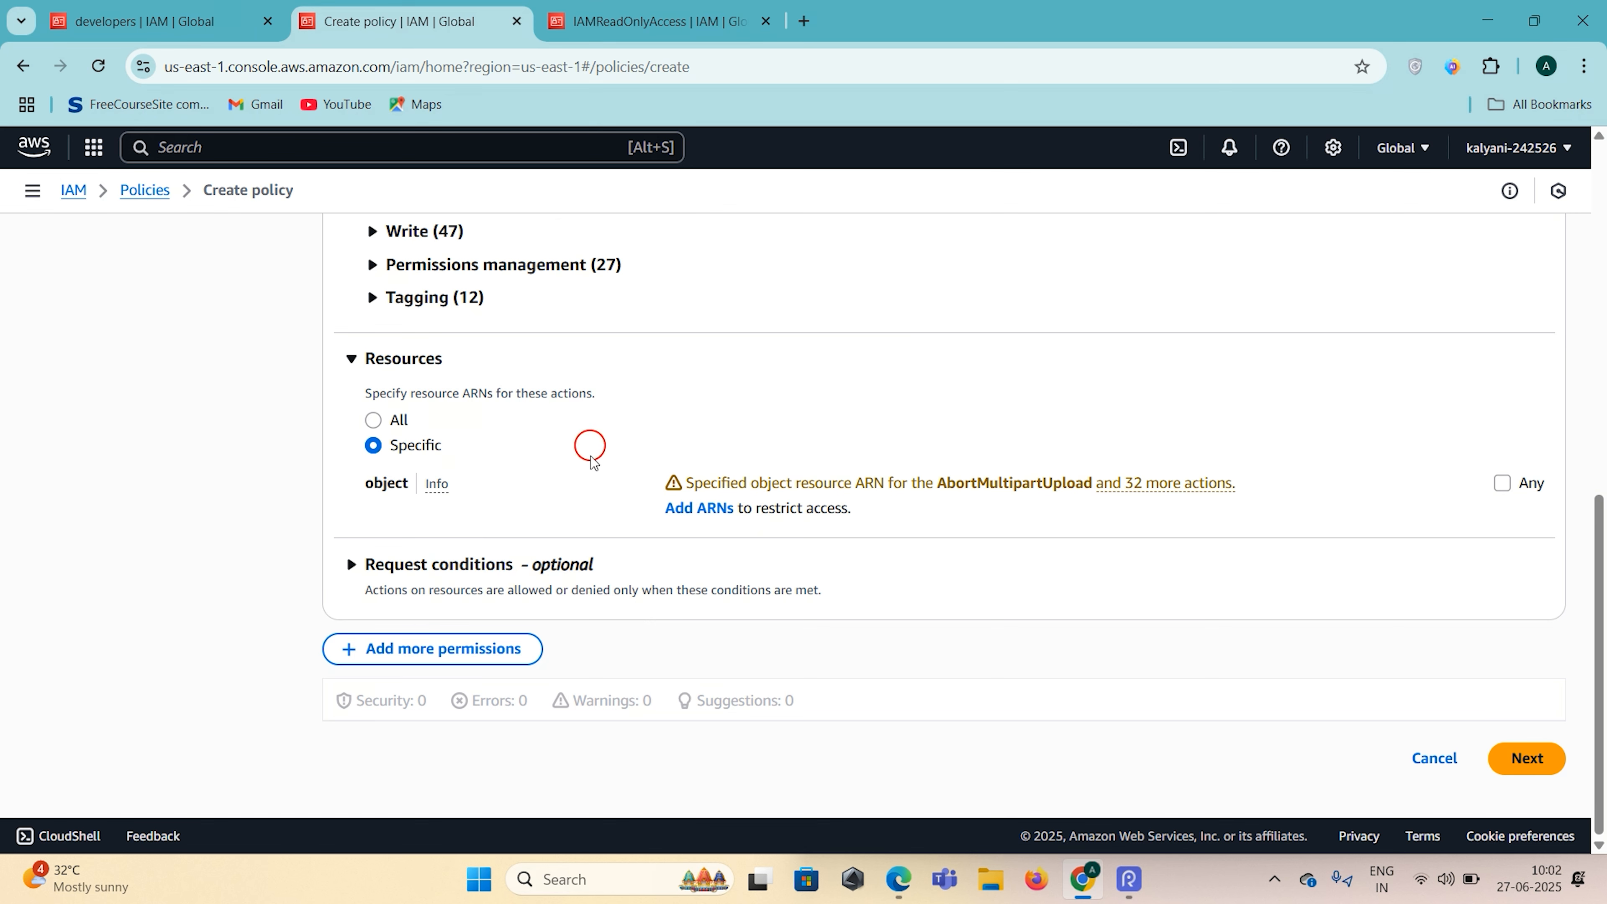
pyautogui.click(373, 419)
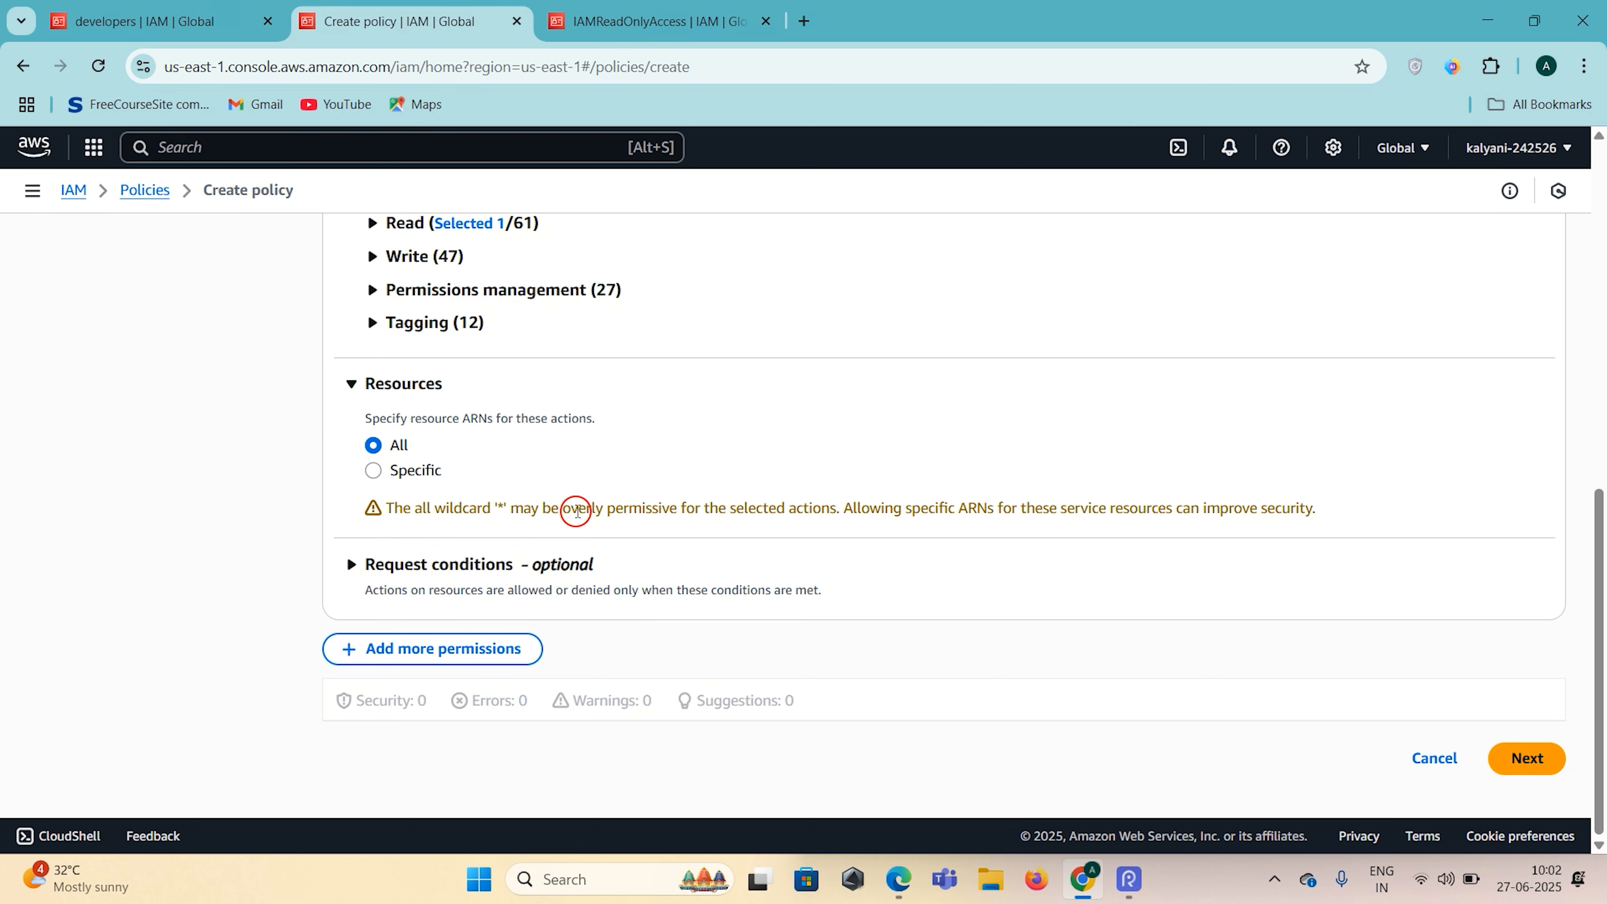
# Step: Check the policy's permission blocks, proceed to Review and create, and view the permissions defined in the policy
pyautogui.scroll(1, 574, 510)
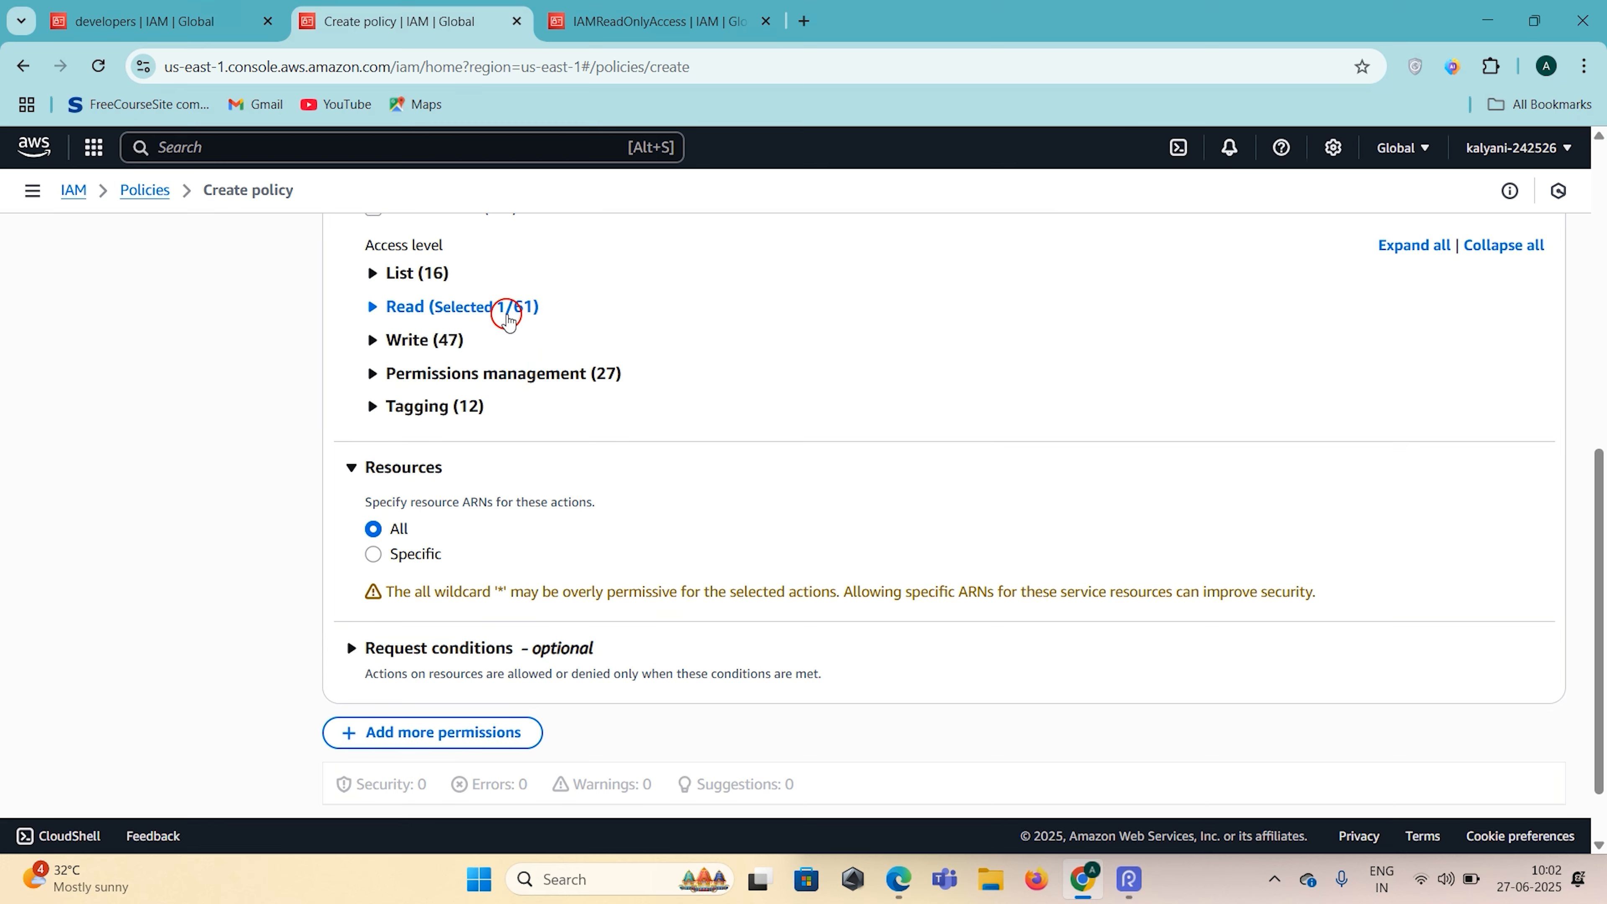
pyautogui.scroll(7, 513, 453)
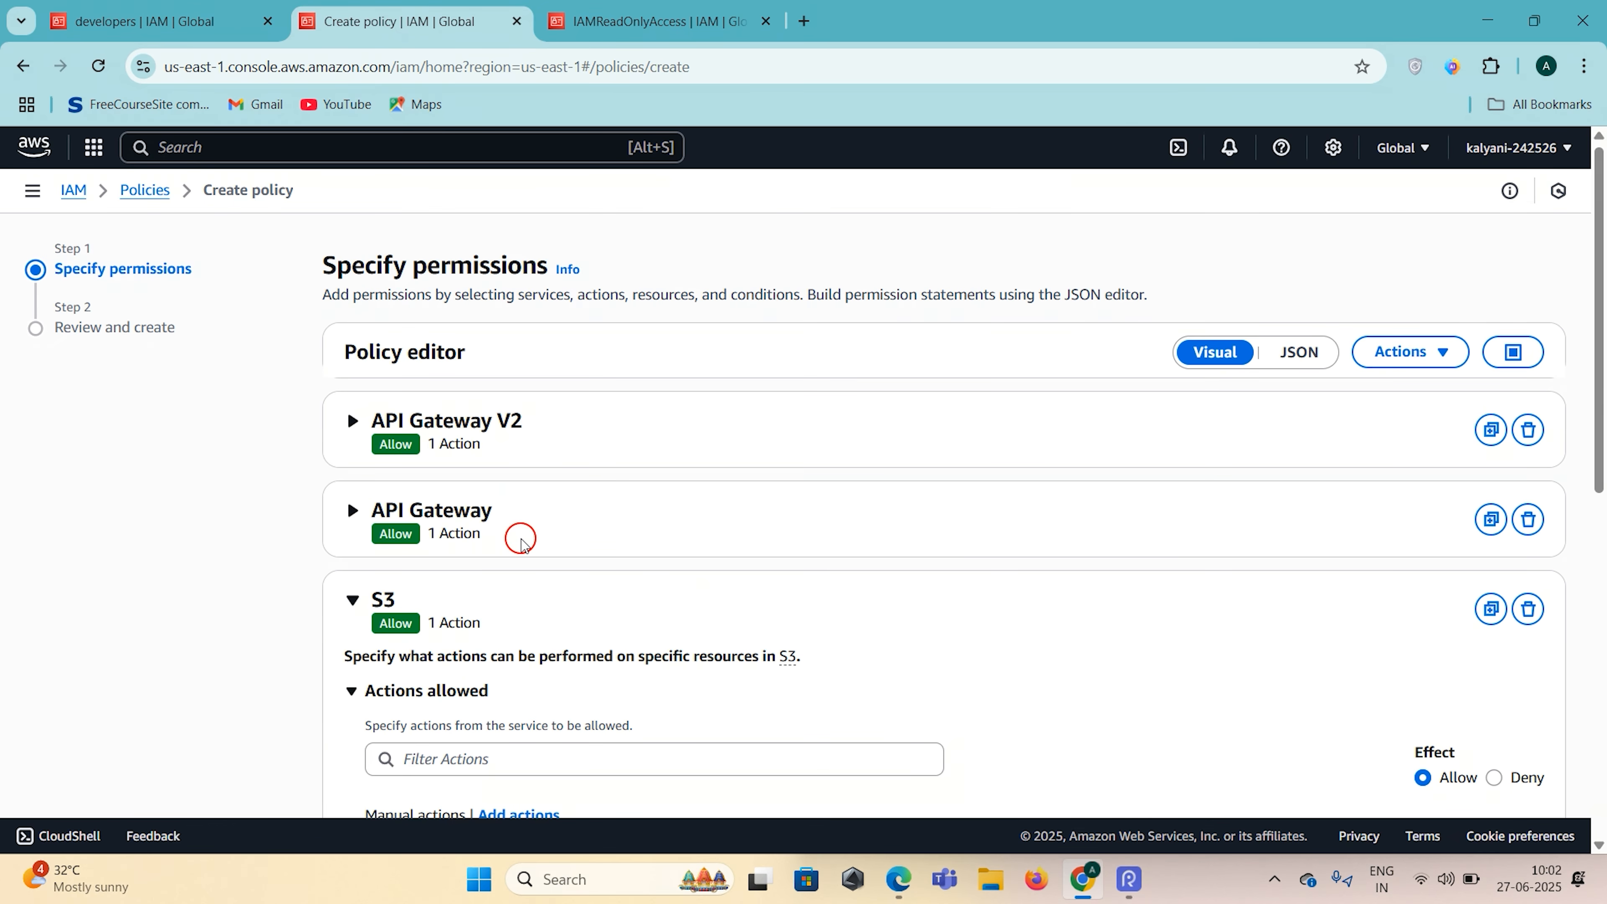
pyautogui.scroll(-7, 520, 540)
pyautogui.scroll(-1, 520, 539)
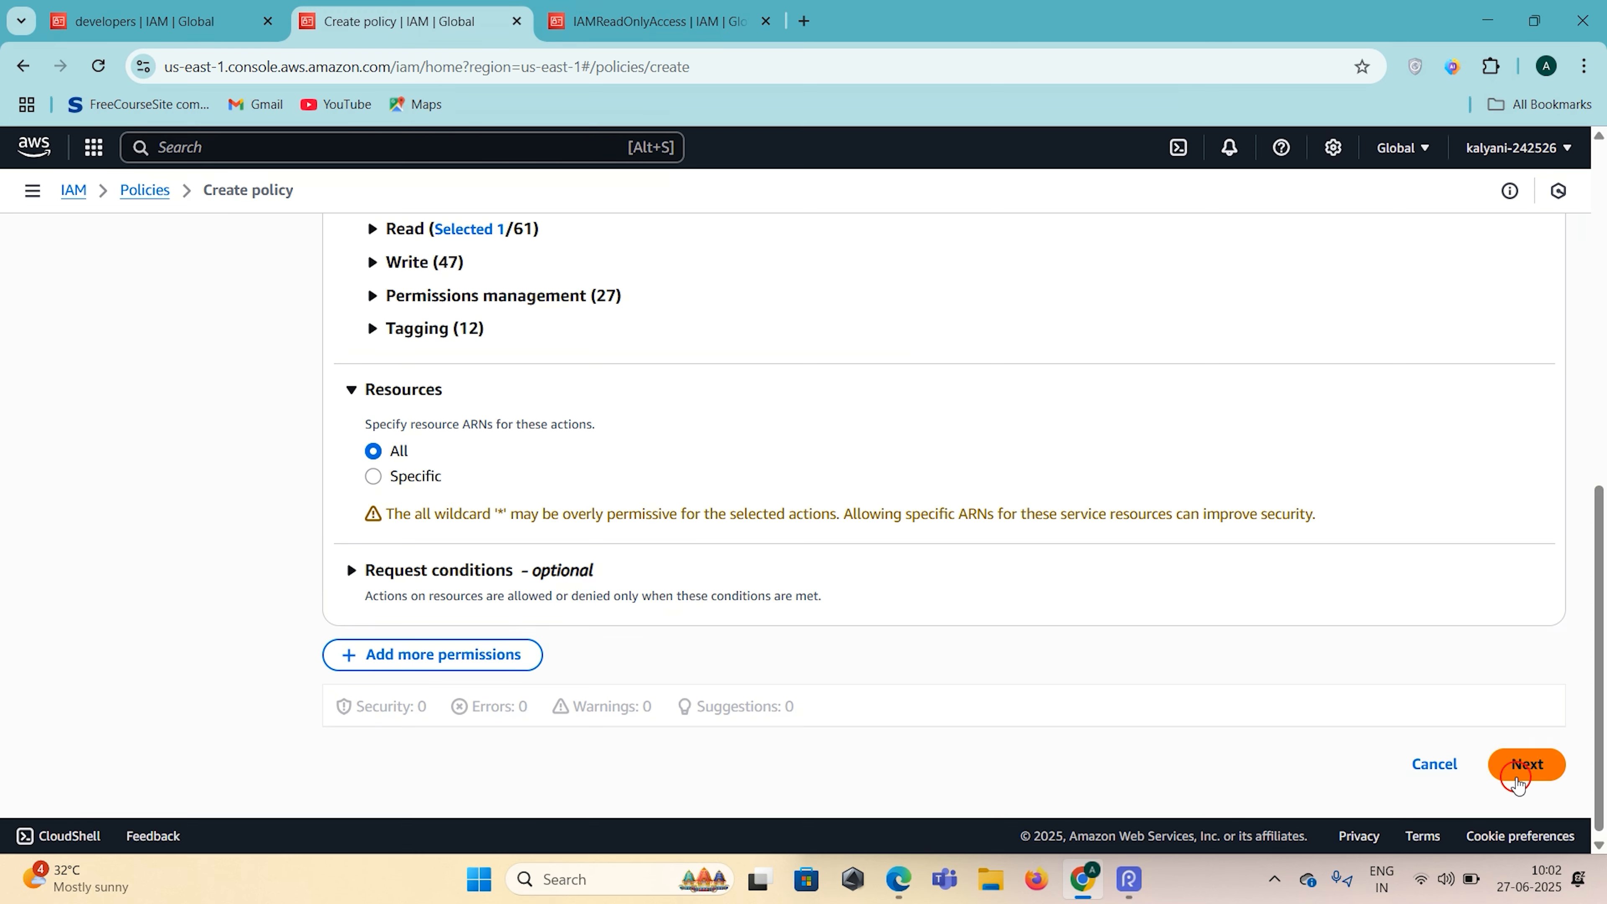
pyautogui.click(1524, 764)
pyautogui.scroll(-3, 1205, 707)
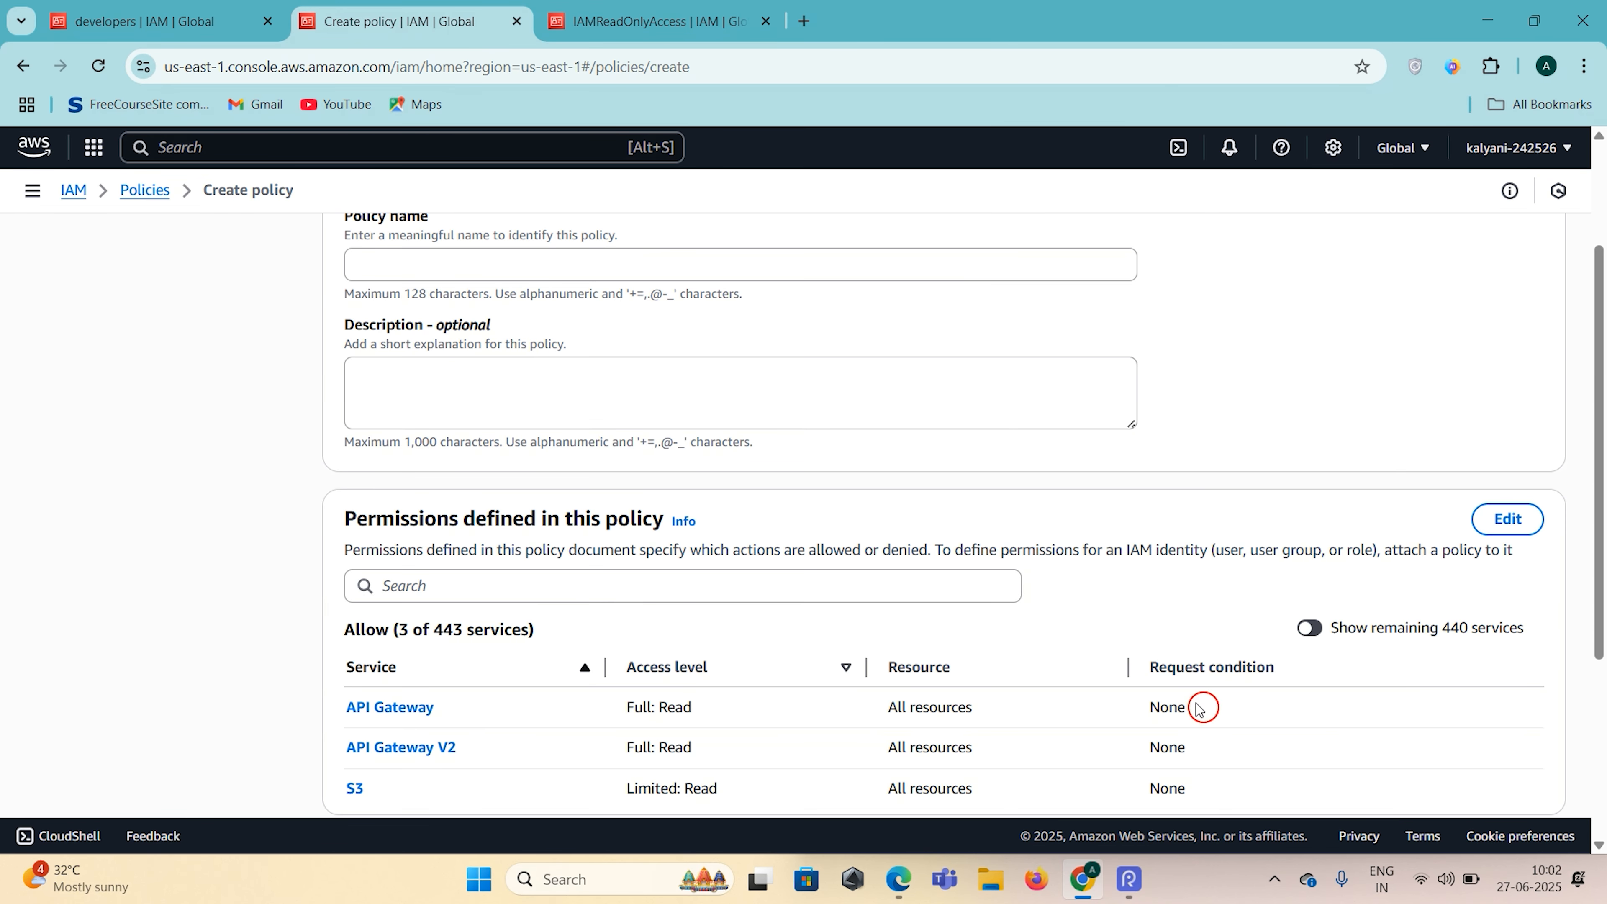
# Step: Review the permissions defined in the policy and name the policy DevPolicyForTest
pyautogui.scroll(3, 1015, 403)
pyautogui.scroll(-3, 1014, 403)
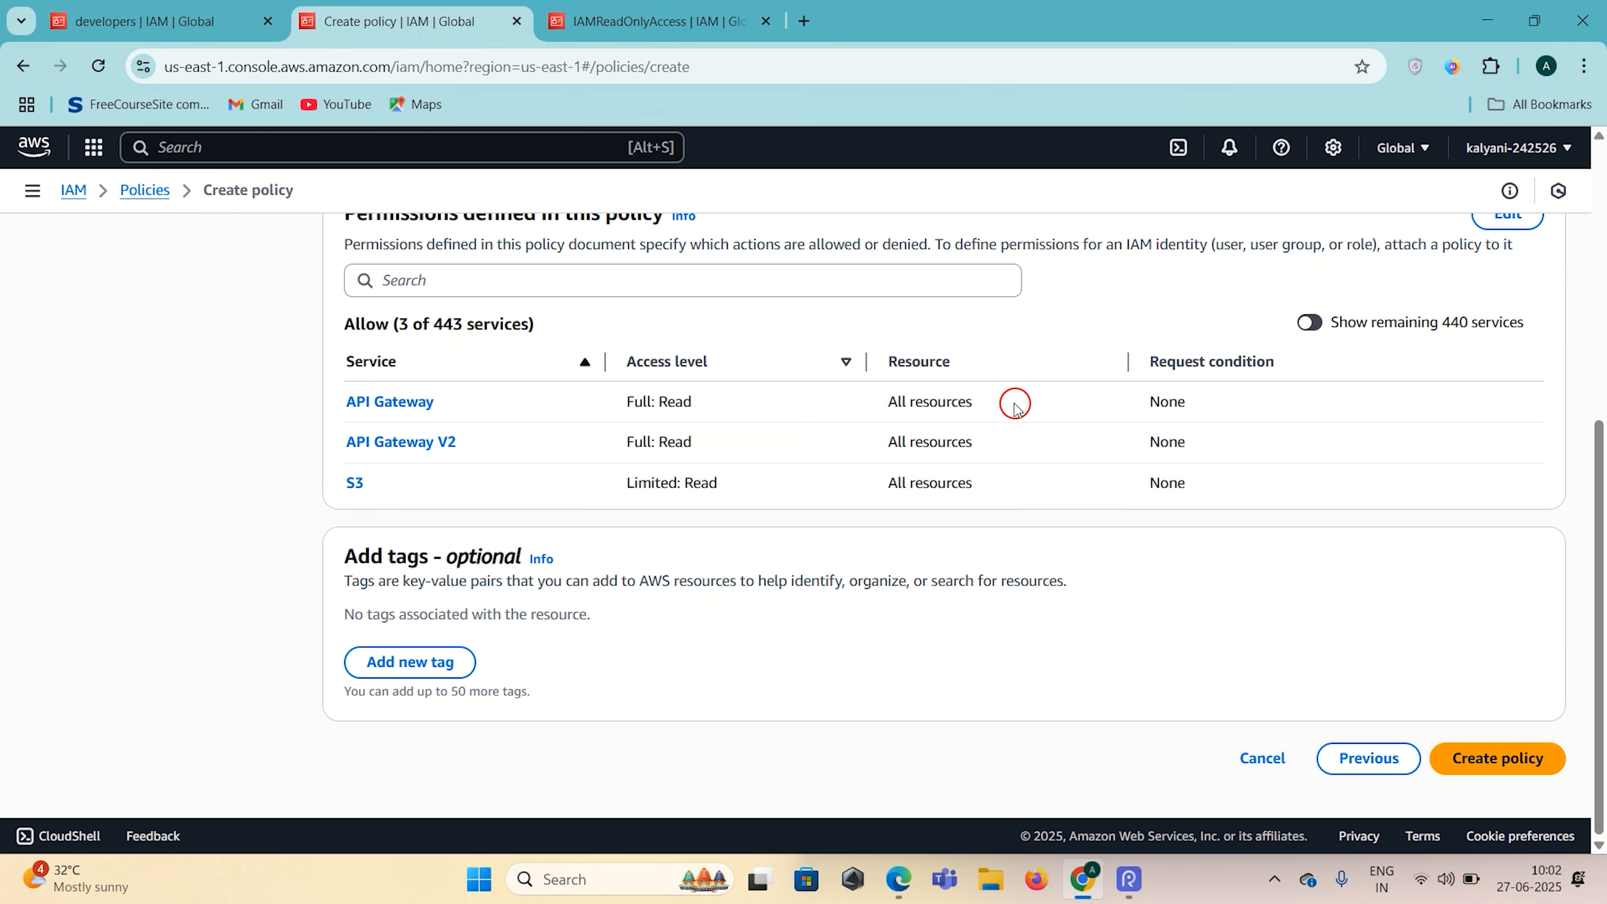
pyautogui.scroll(3, 355, 430)
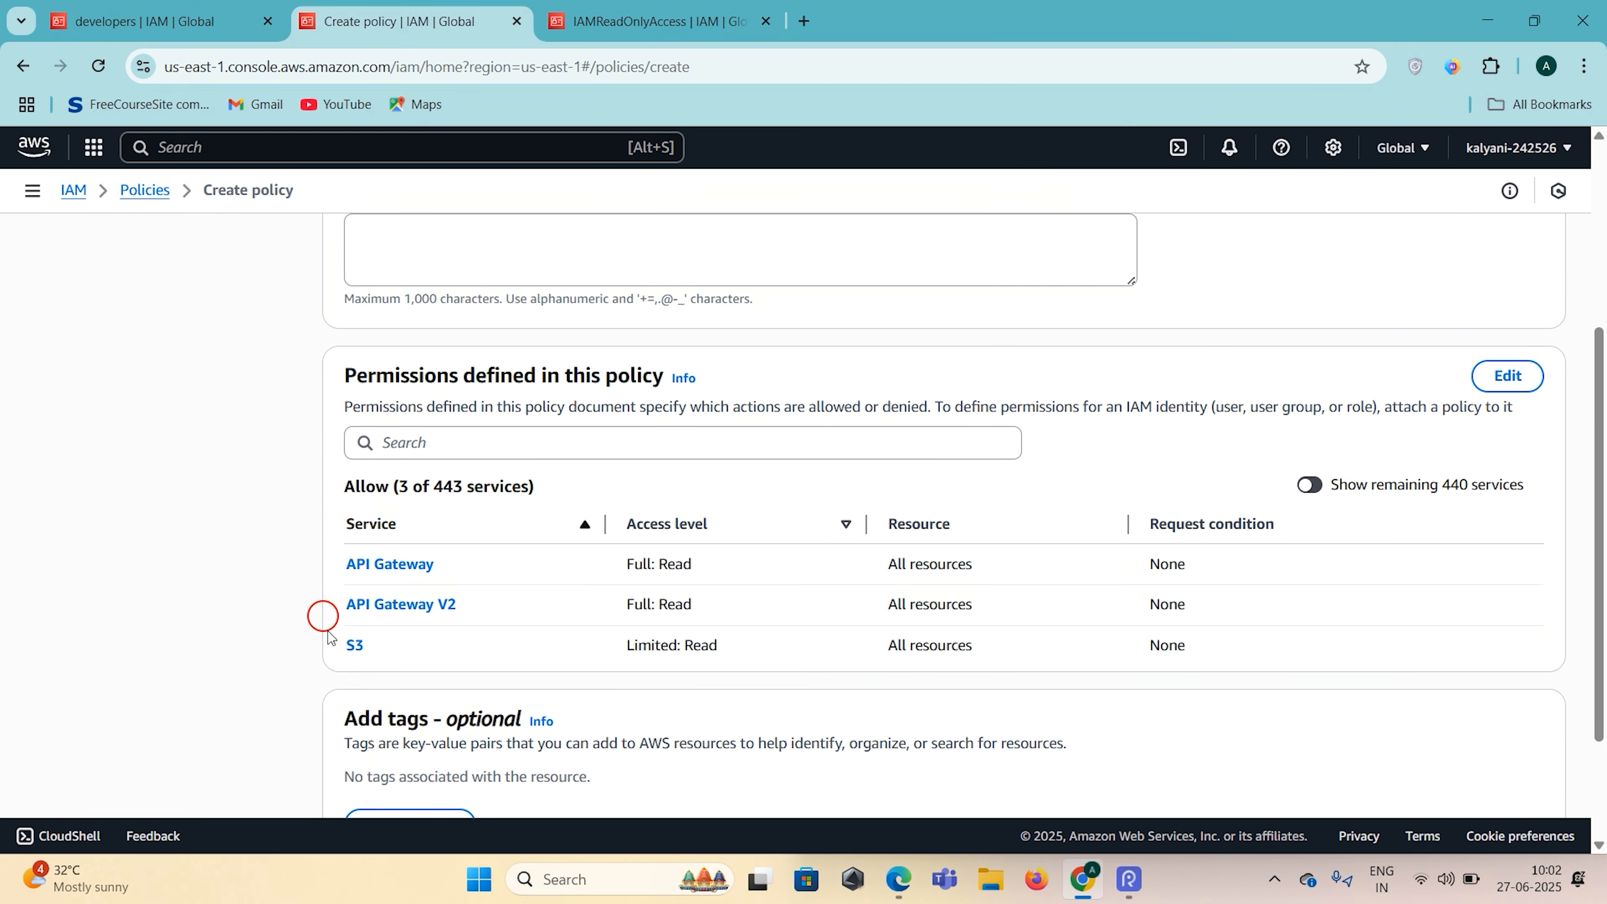
pyautogui.scroll(-2, 325, 633)
pyautogui.scroll(5, 574, 585)
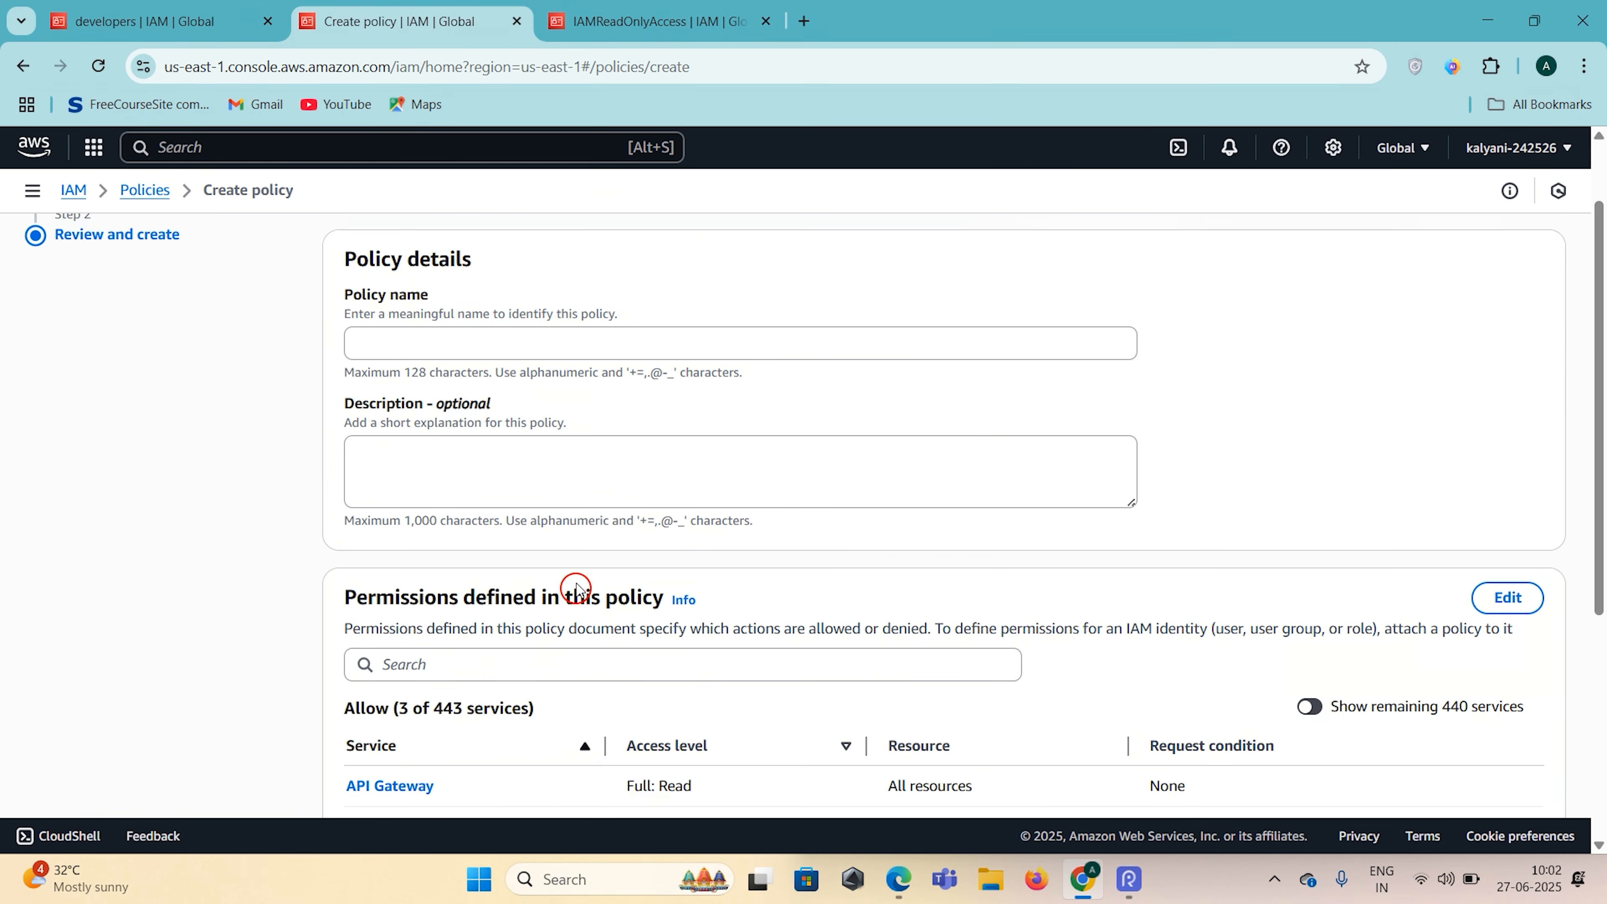
pyautogui.click(411, 351)
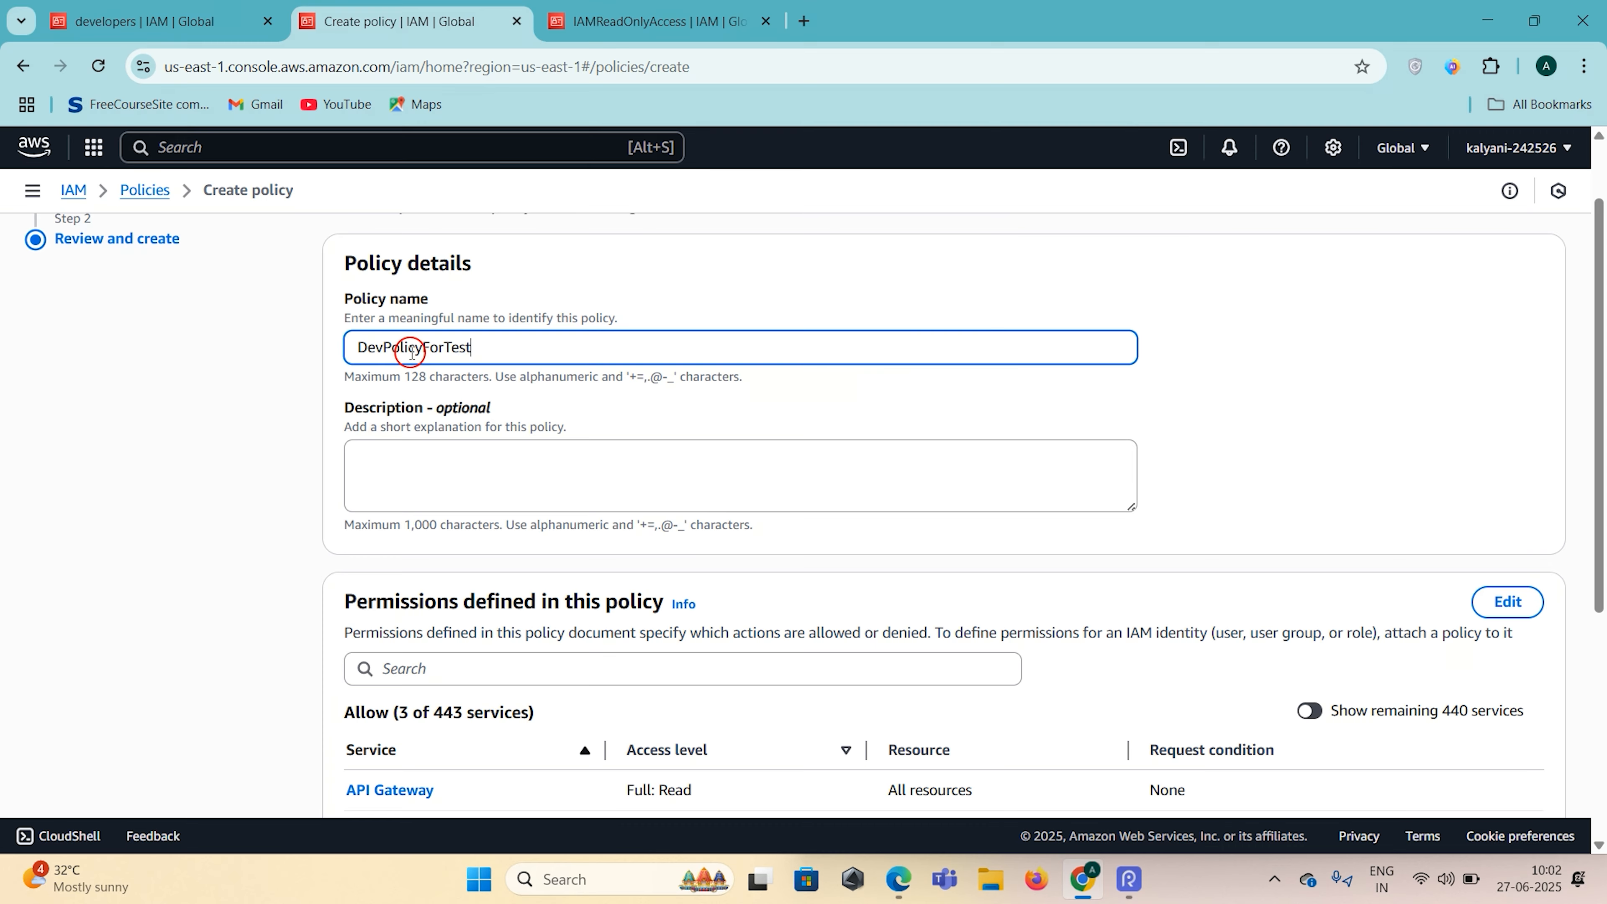
pyautogui.write('DevPolicyForTest')
# Step: Leave the optional description and tags empty and create the policy
pyautogui.scroll(-1, 411, 352)
pyautogui.click(441, 404)
pyautogui.scroll(-5, 441, 404)
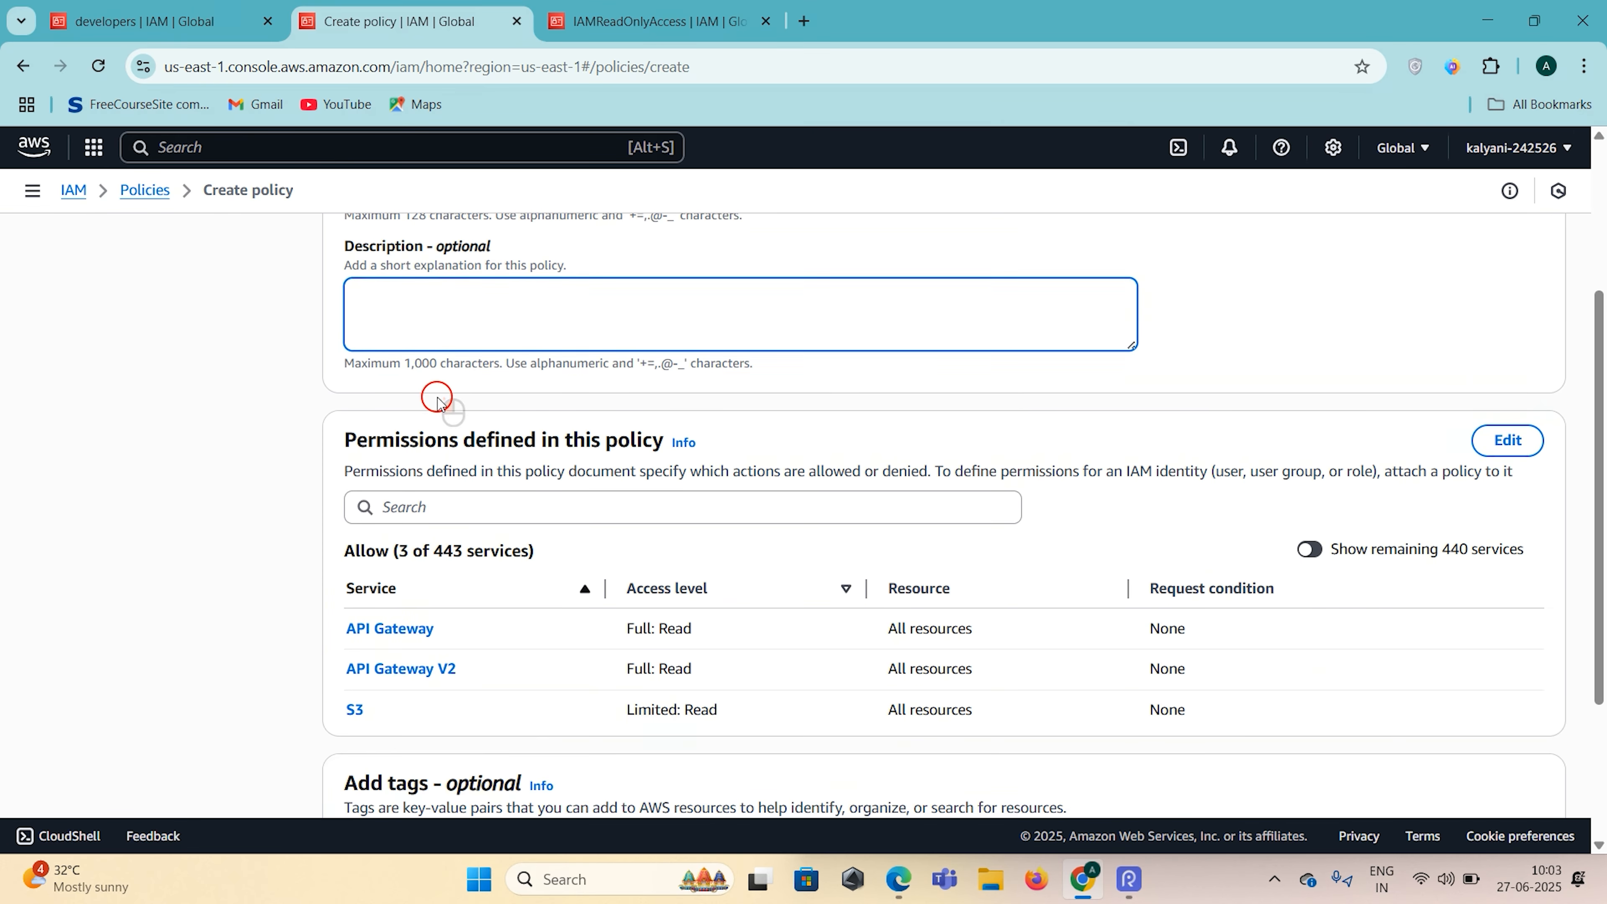
pyautogui.scroll(7, 1082, 691)
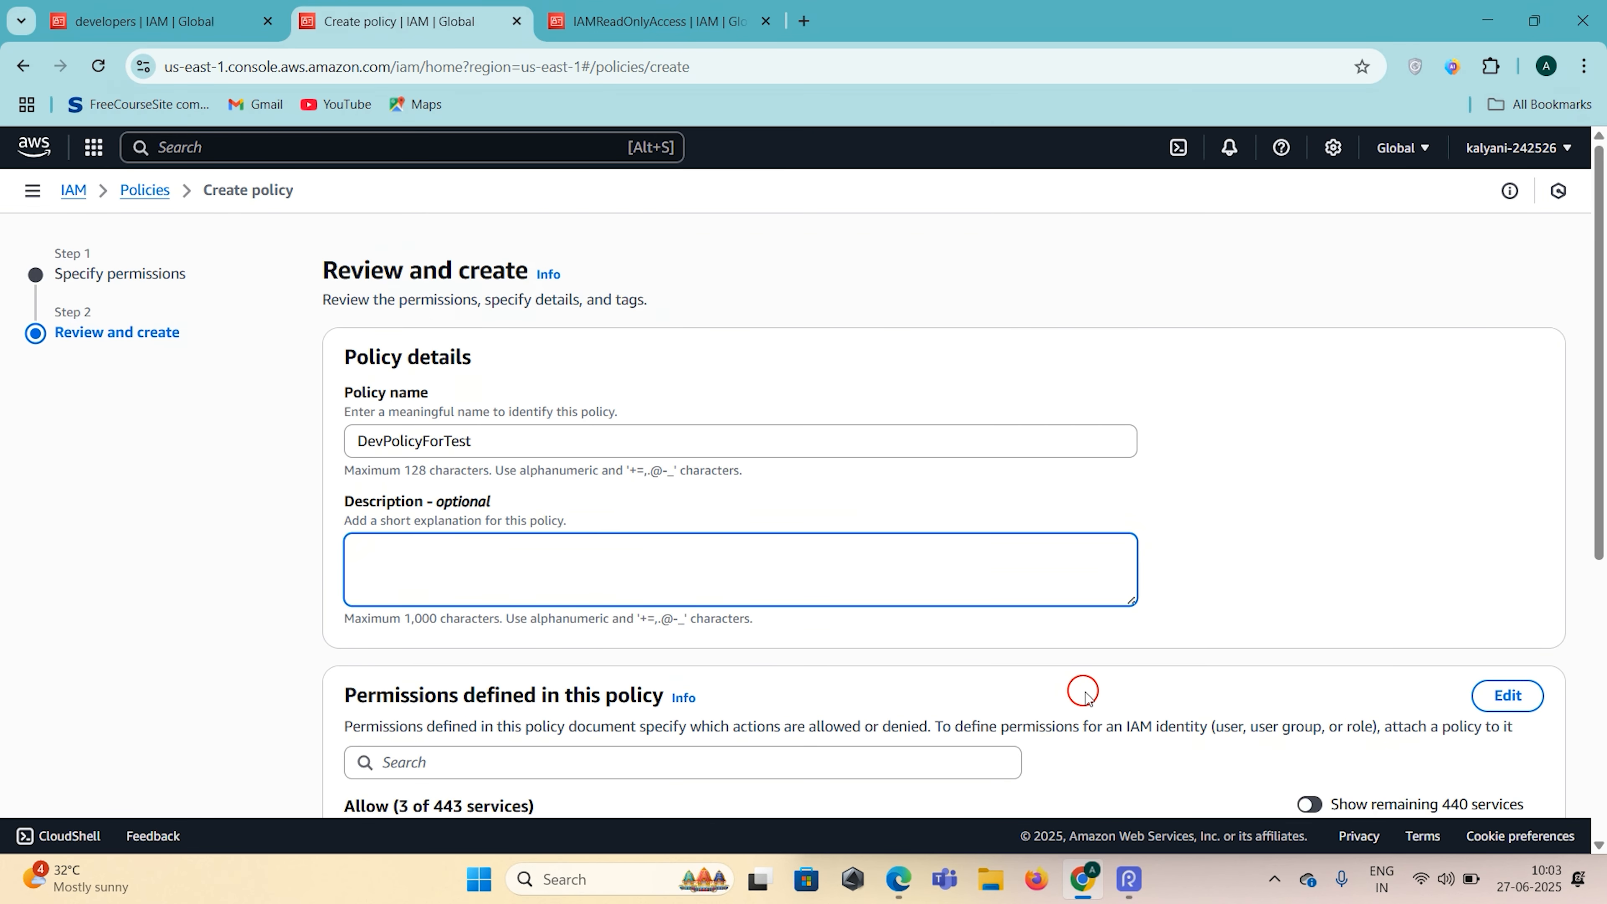
pyautogui.scroll(-6, 1084, 693)
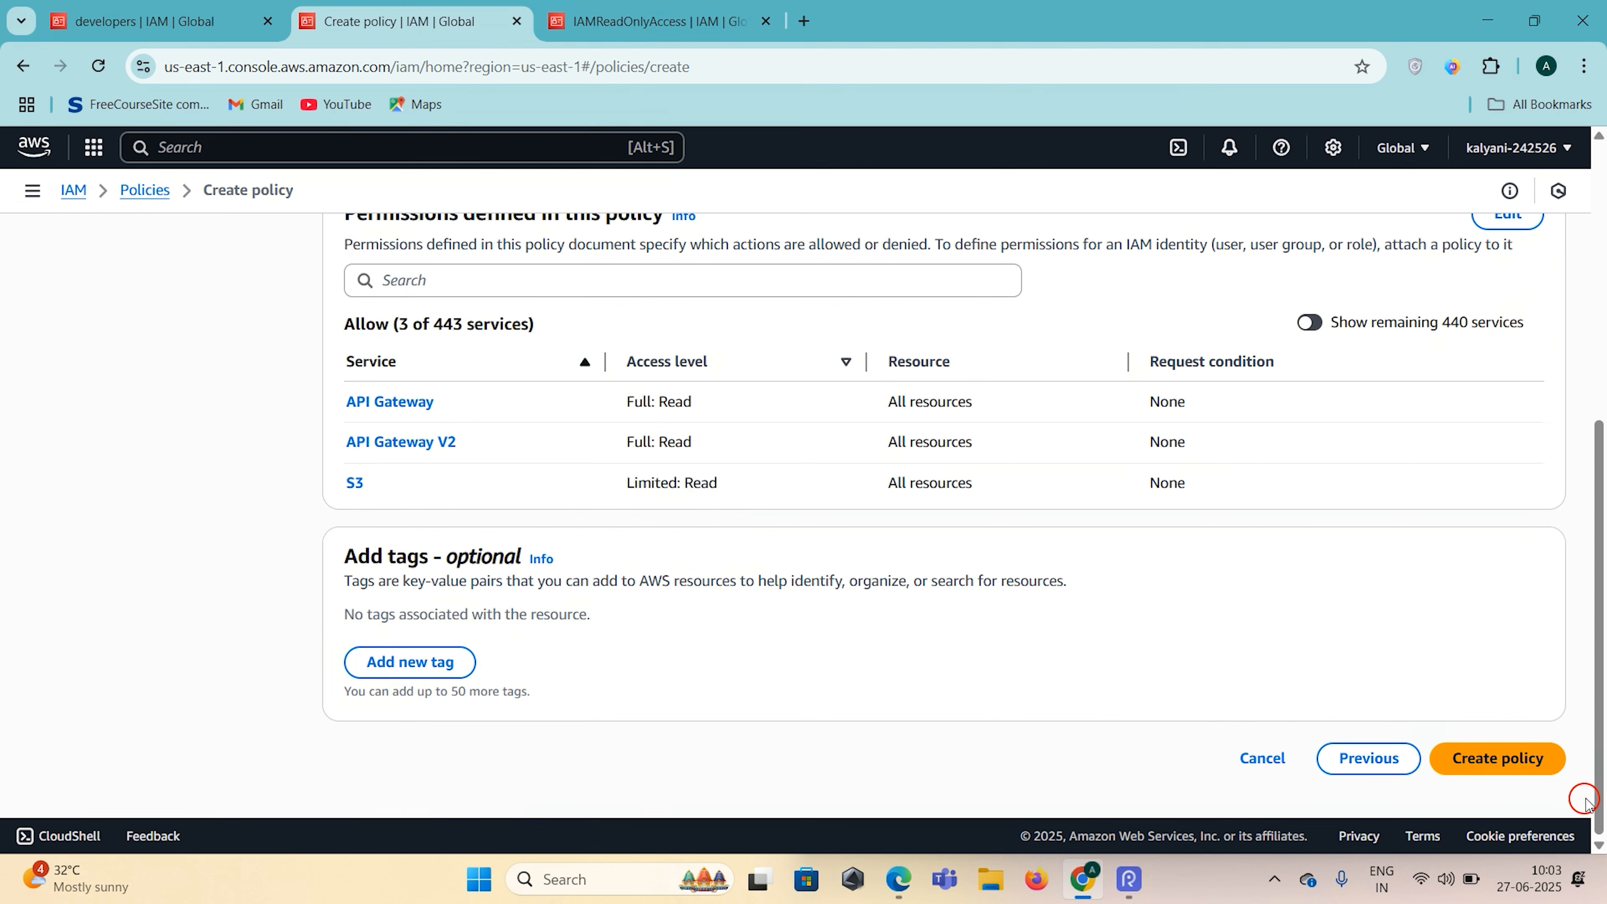
pyautogui.click(1540, 763)
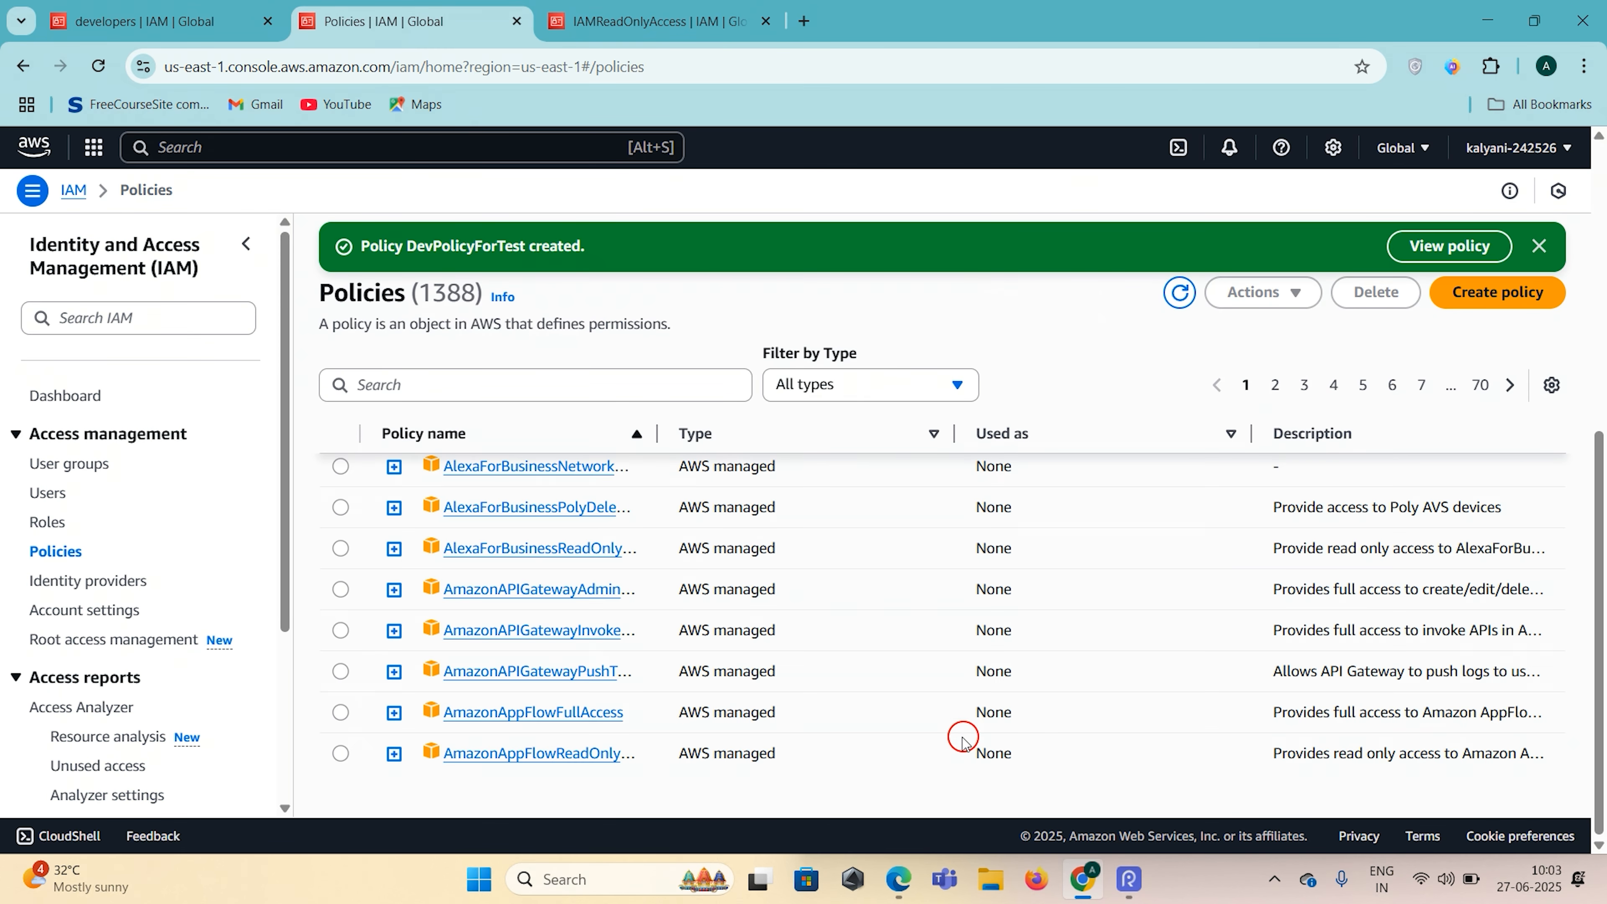
# Step: Search the policies for "DevPoli" and expand DevPolicyForTest to examine its JSON statement
pyautogui.scroll(5, 962, 737)
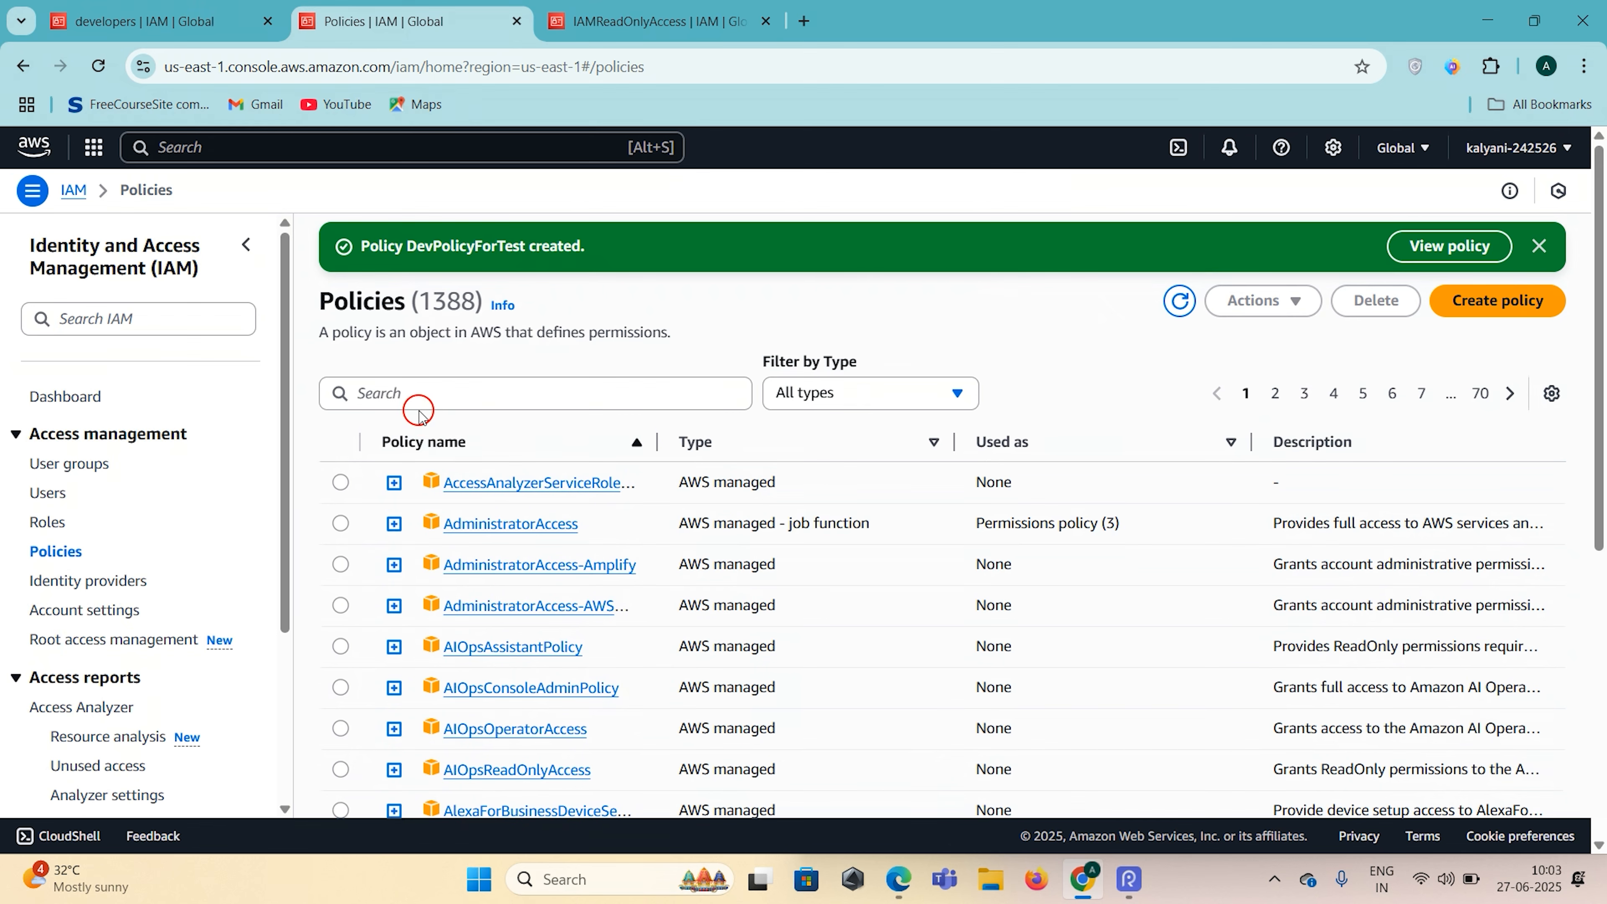
pyautogui.click(428, 396)
pyautogui.write('DevPoli')
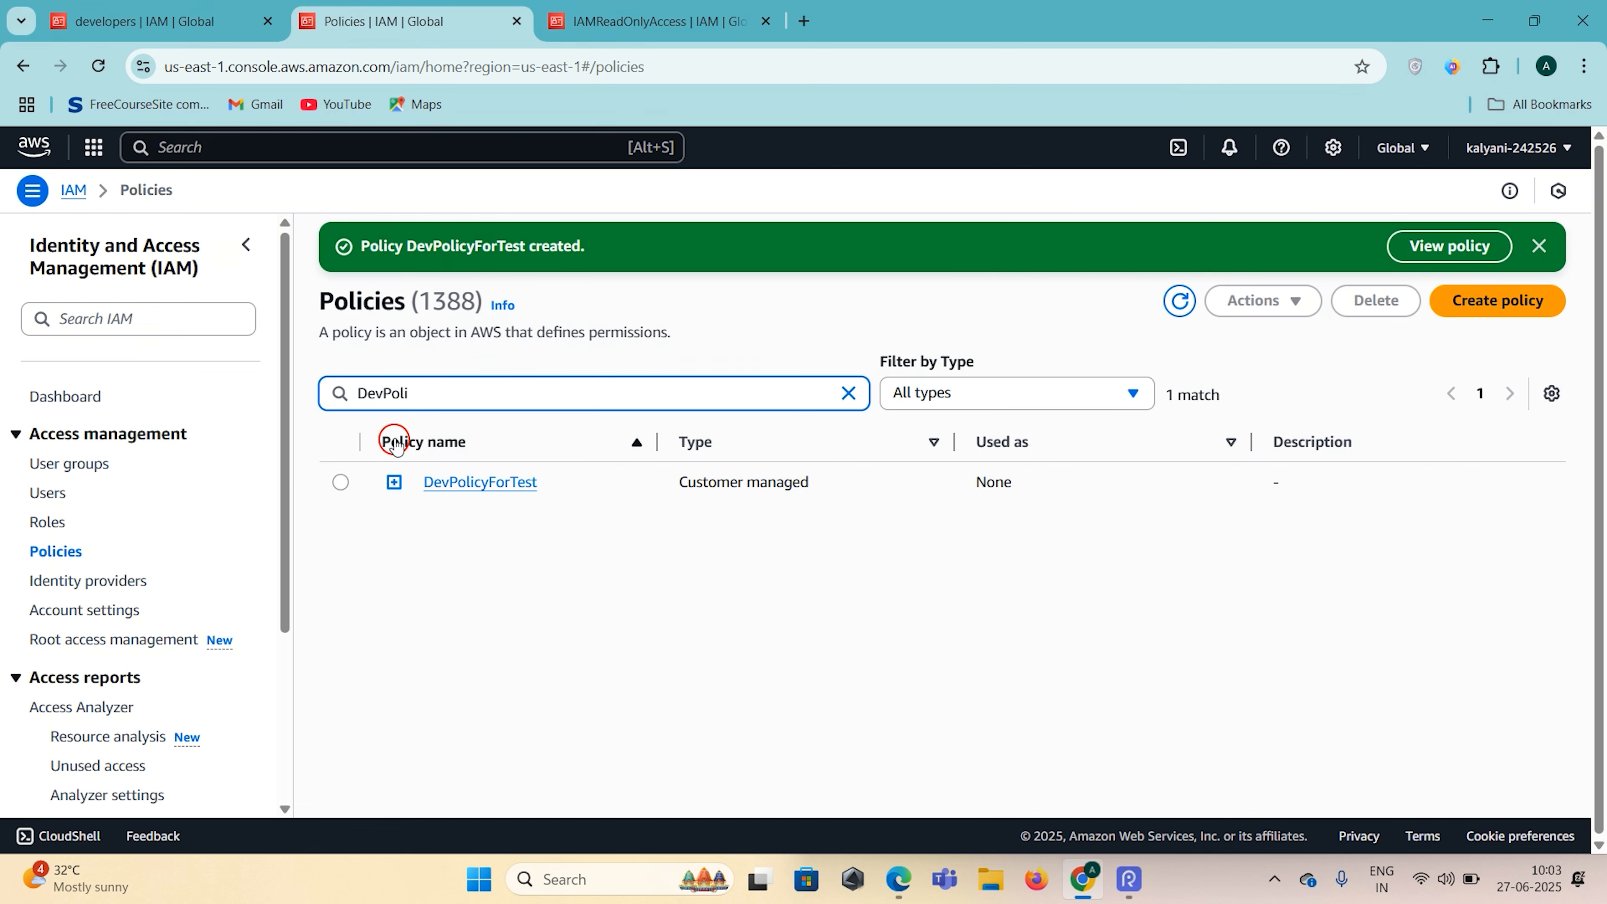
pyautogui.click(394, 482)
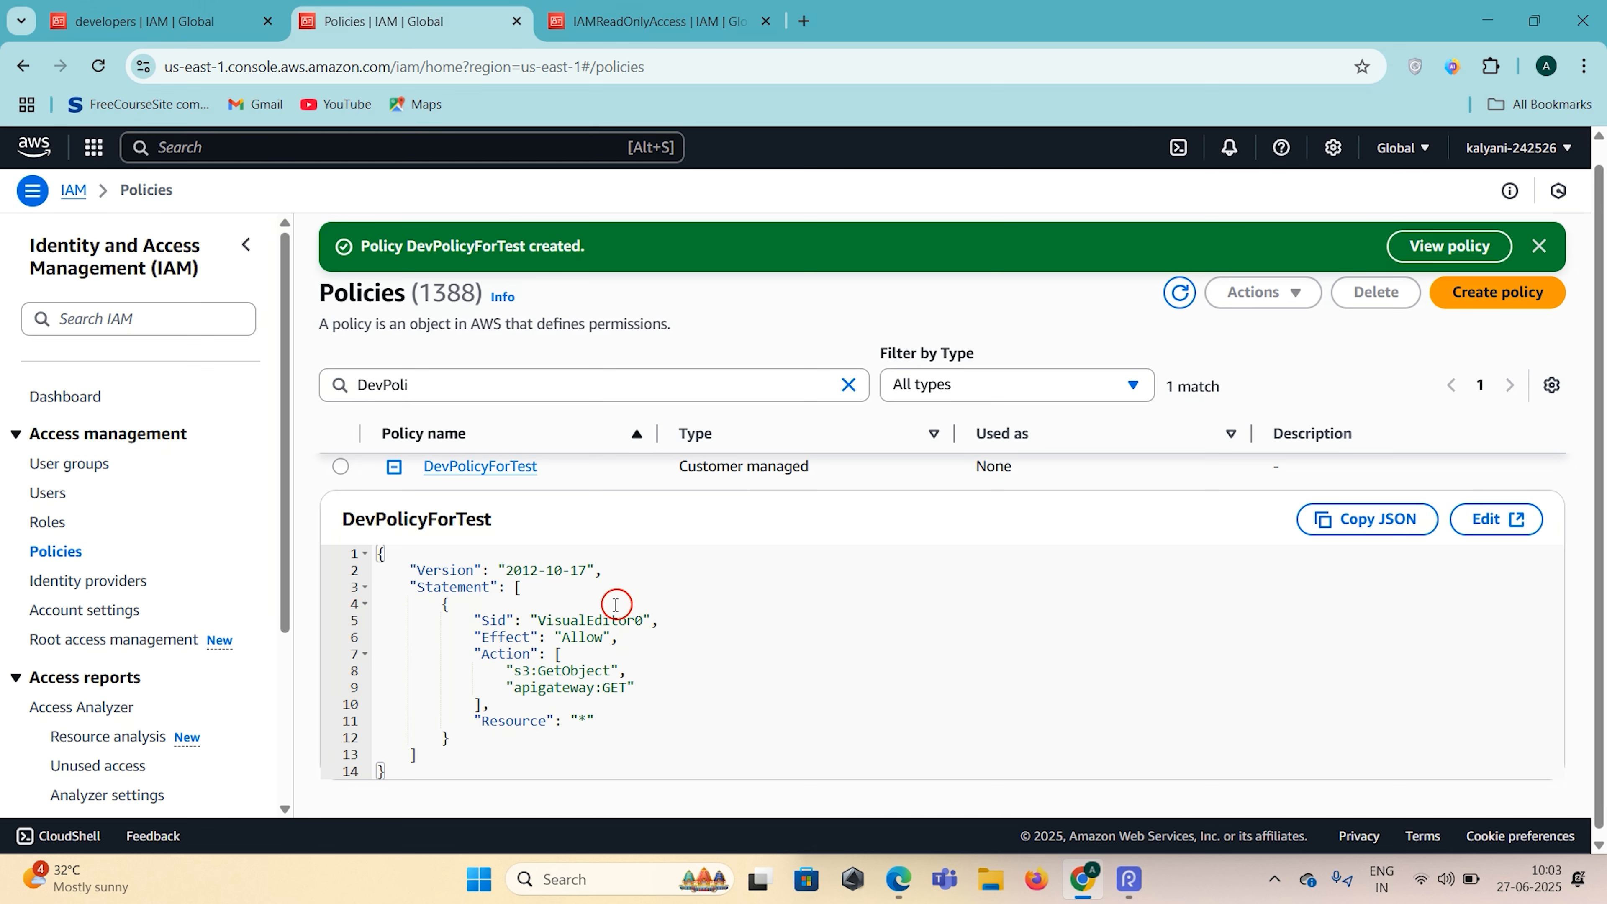
pyautogui.doubleClick(603, 616)
pyautogui.click(862, 621)
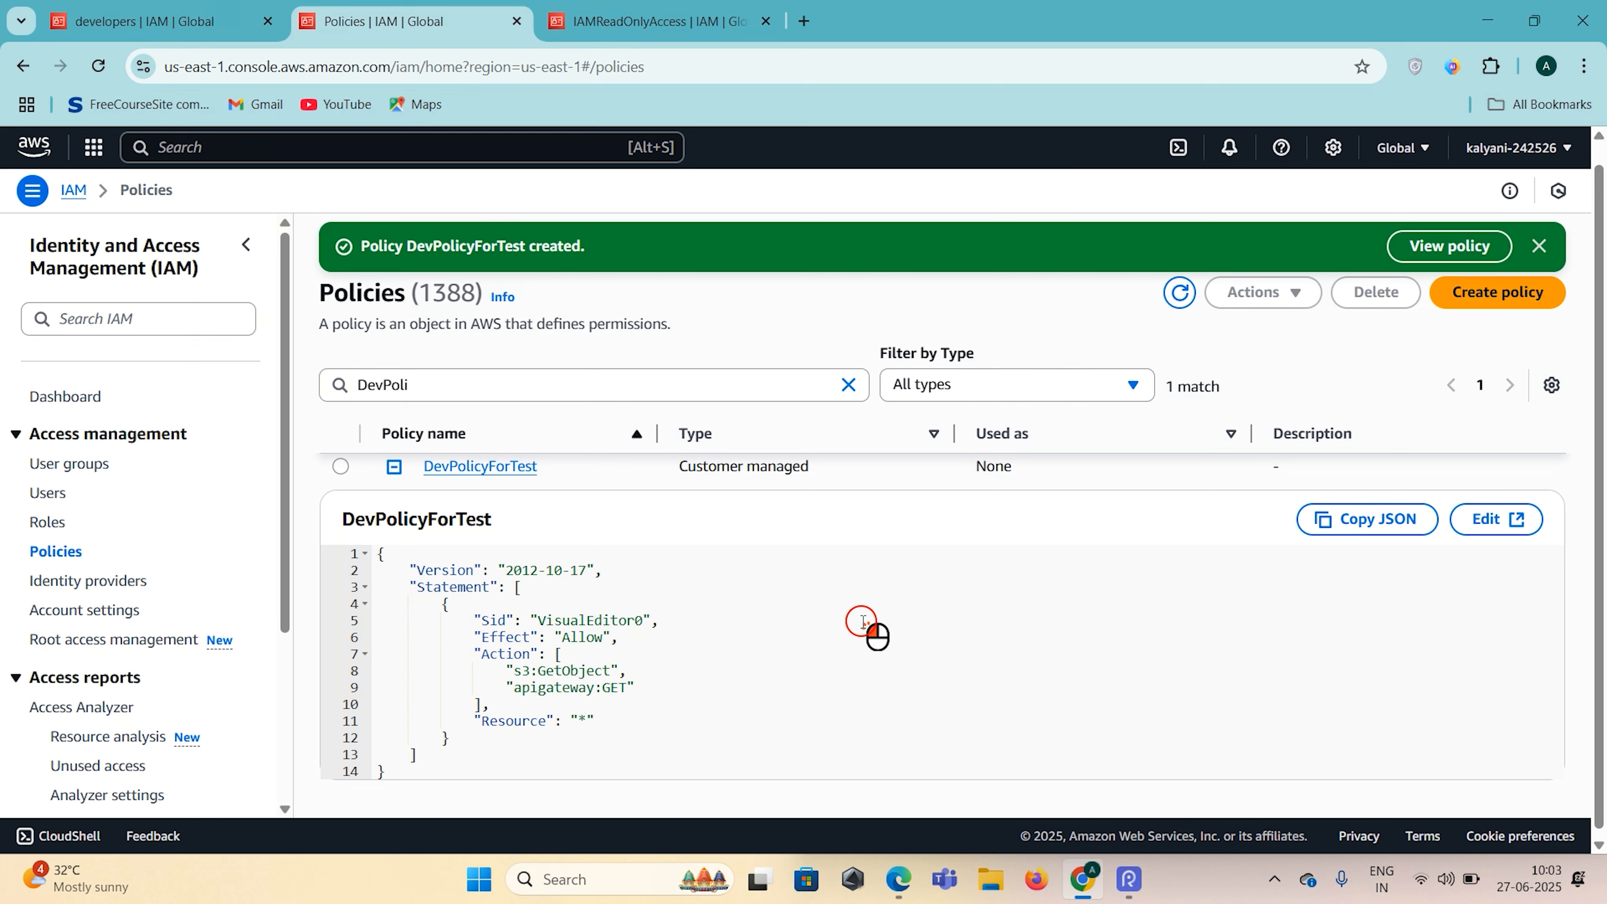
# Step: Open the first IAM user's details and start adding permissions with the Attach policies directly option
pyautogui.click(46, 493)
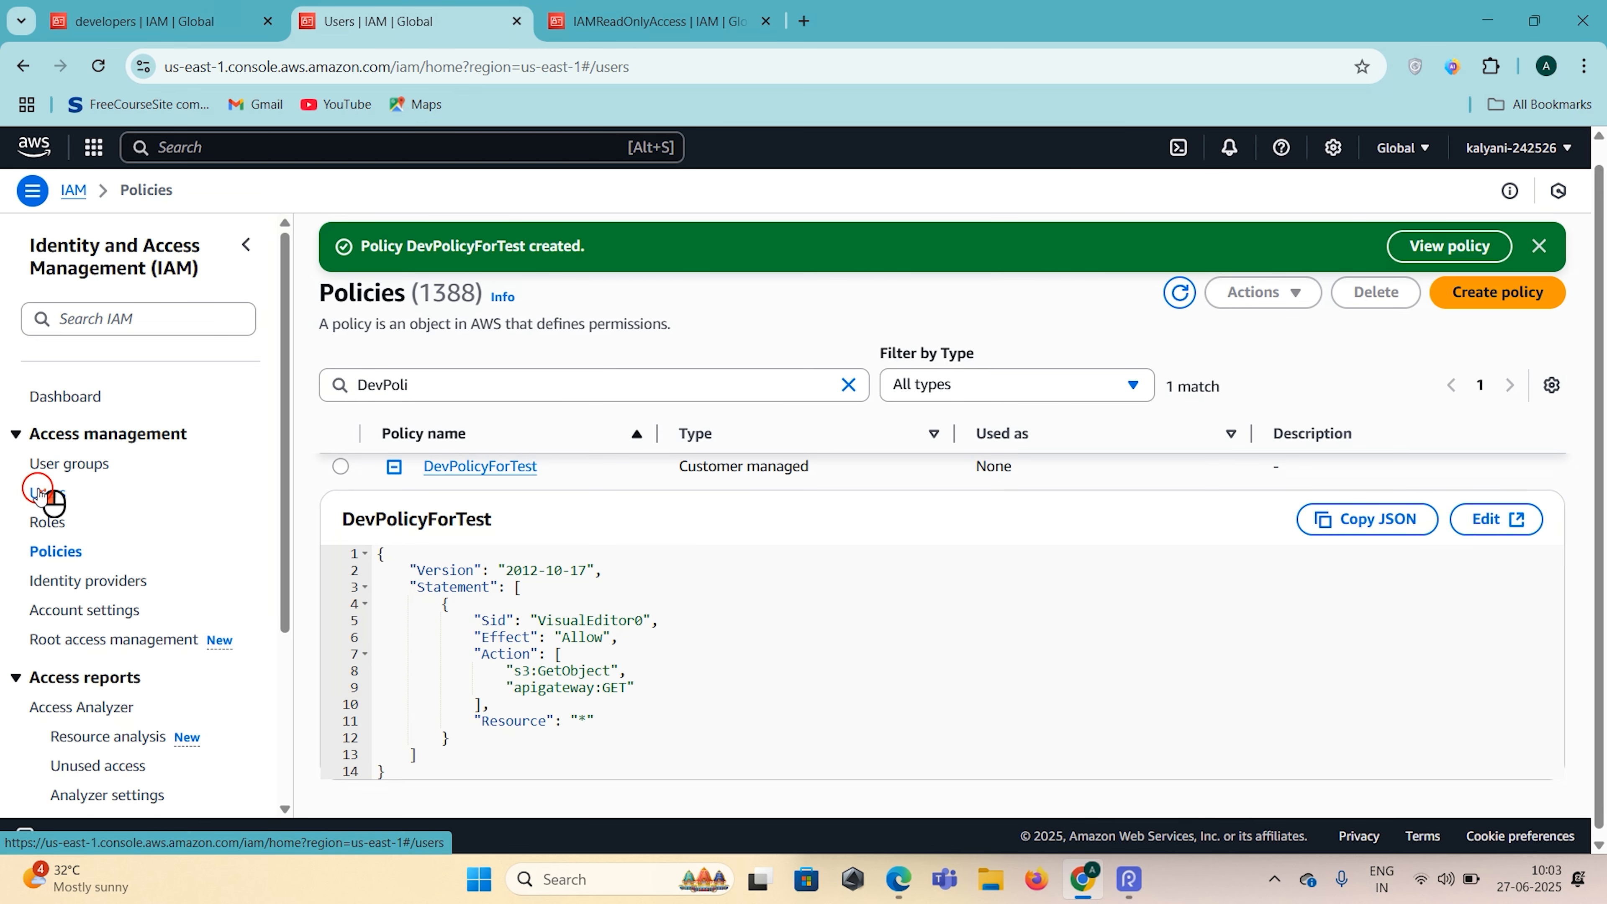
pyautogui.click(401, 421)
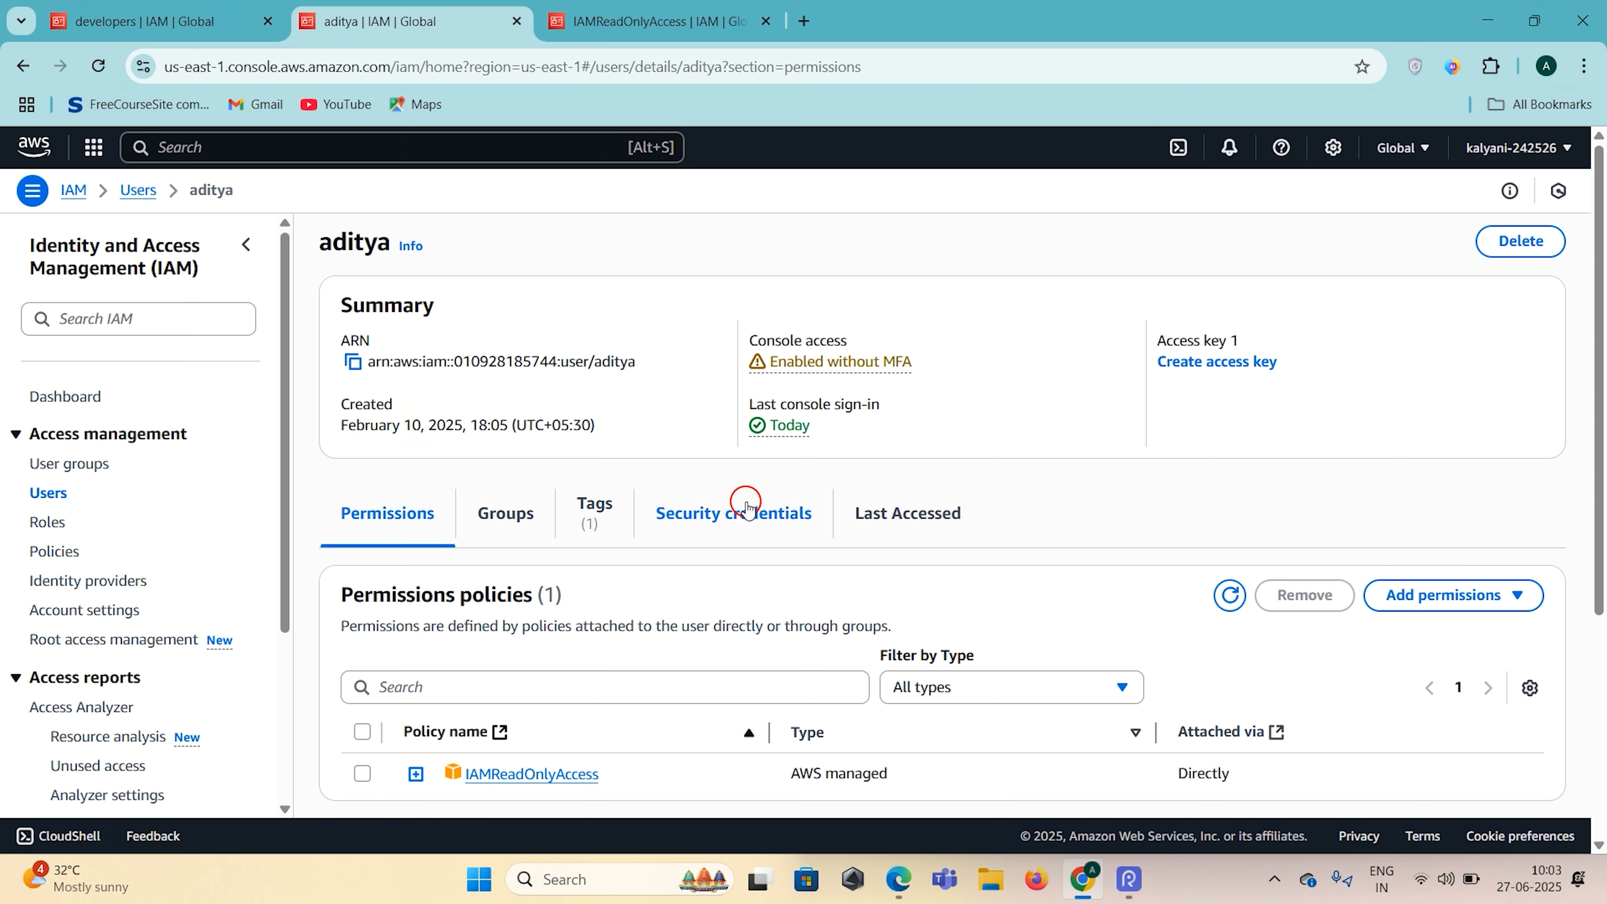
pyautogui.scroll(-2, 745, 505)
pyautogui.click(1479, 466)
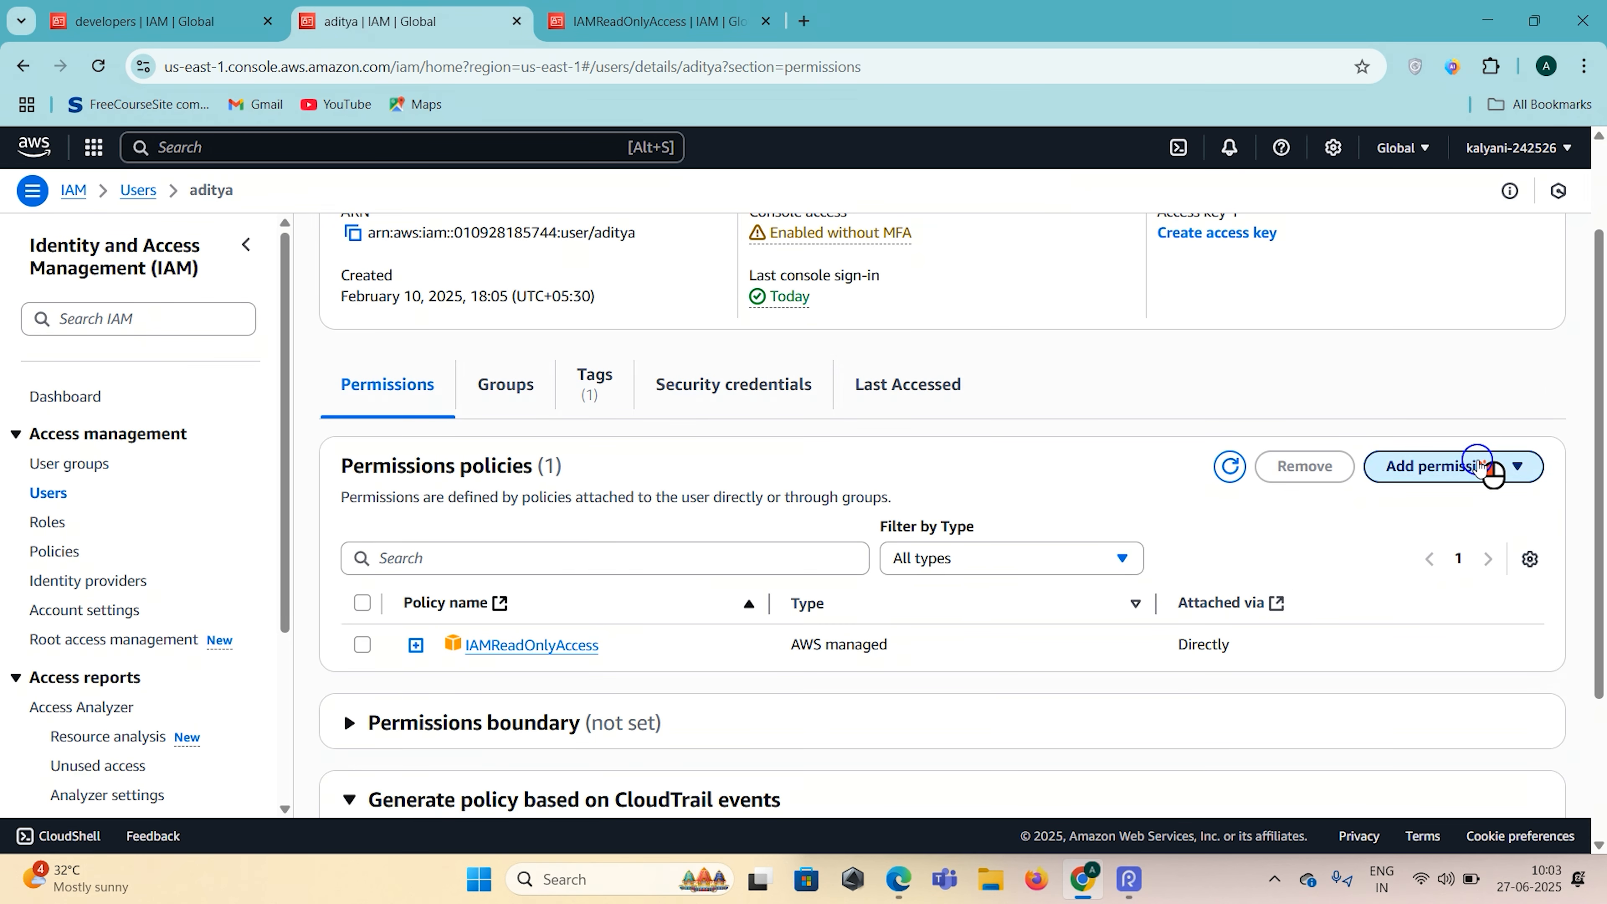
pyautogui.click(1425, 506)
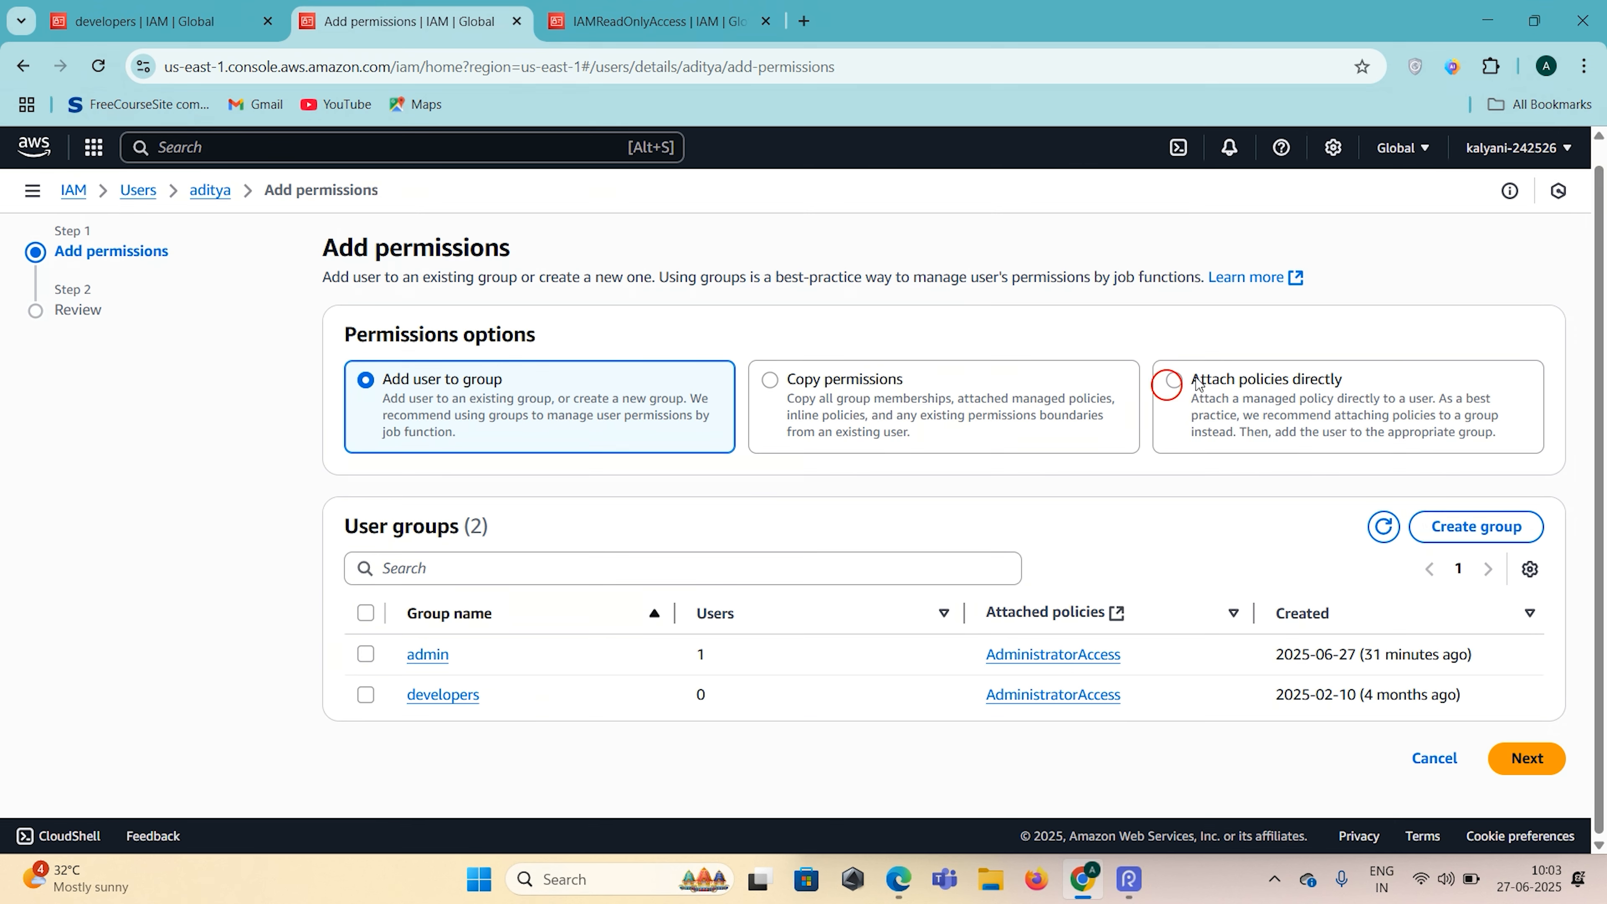
pyautogui.click(1282, 399)
# Step: Find DevPolicyForTest among the permissions policies and attach it to the user
pyautogui.click(496, 592)
pyautogui.write('p')
pyautogui.press('BackSpace')
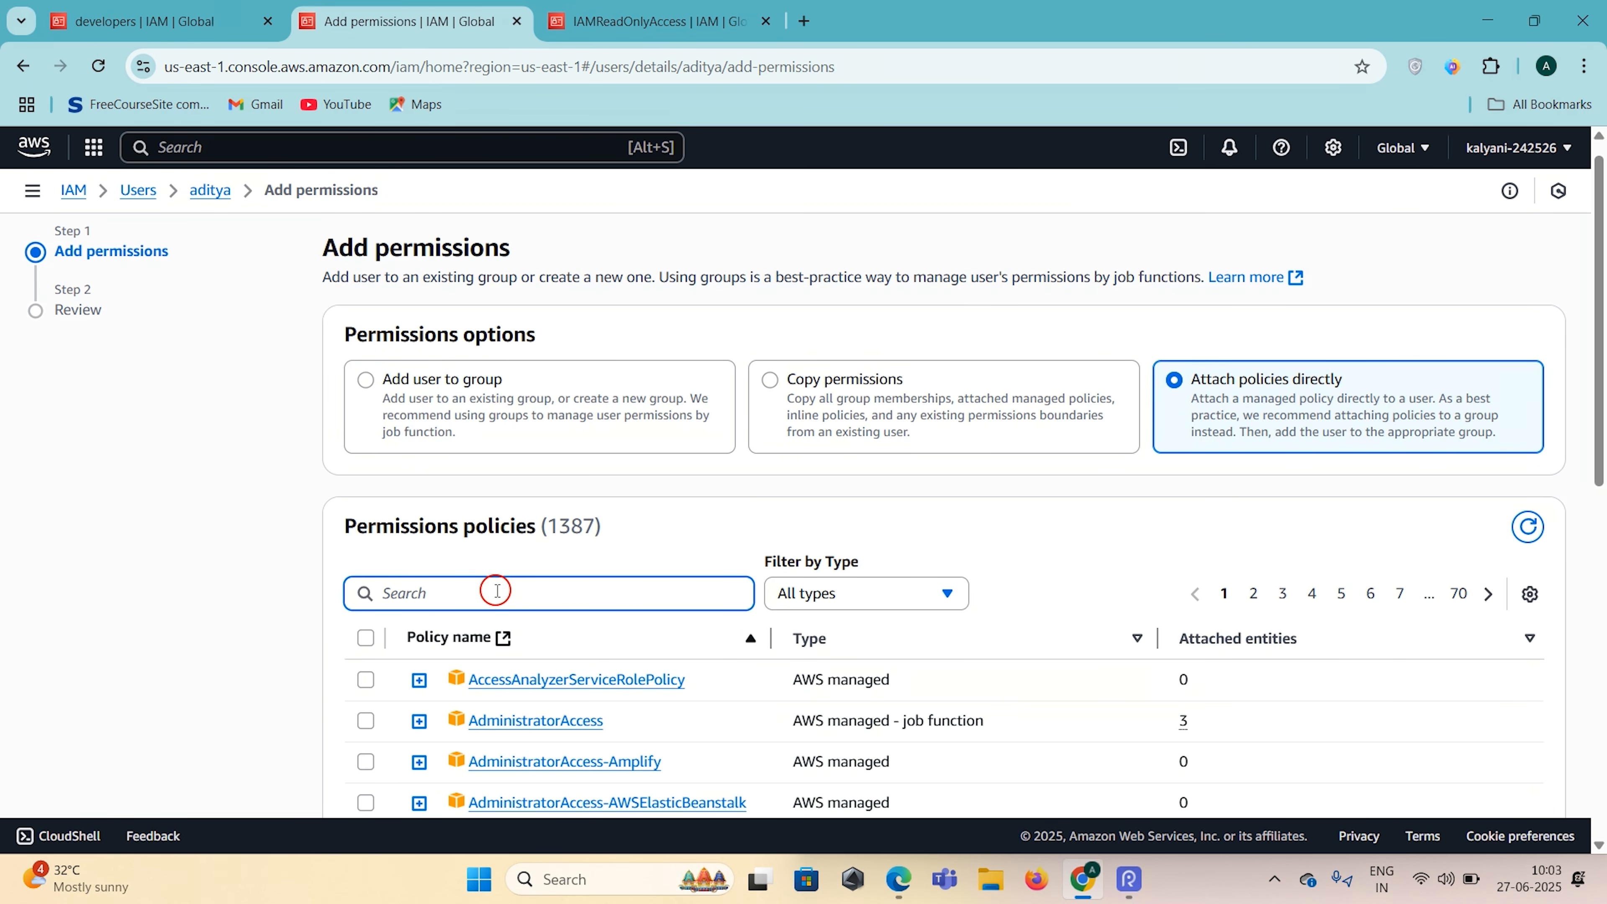
pyautogui.write('DevPol')
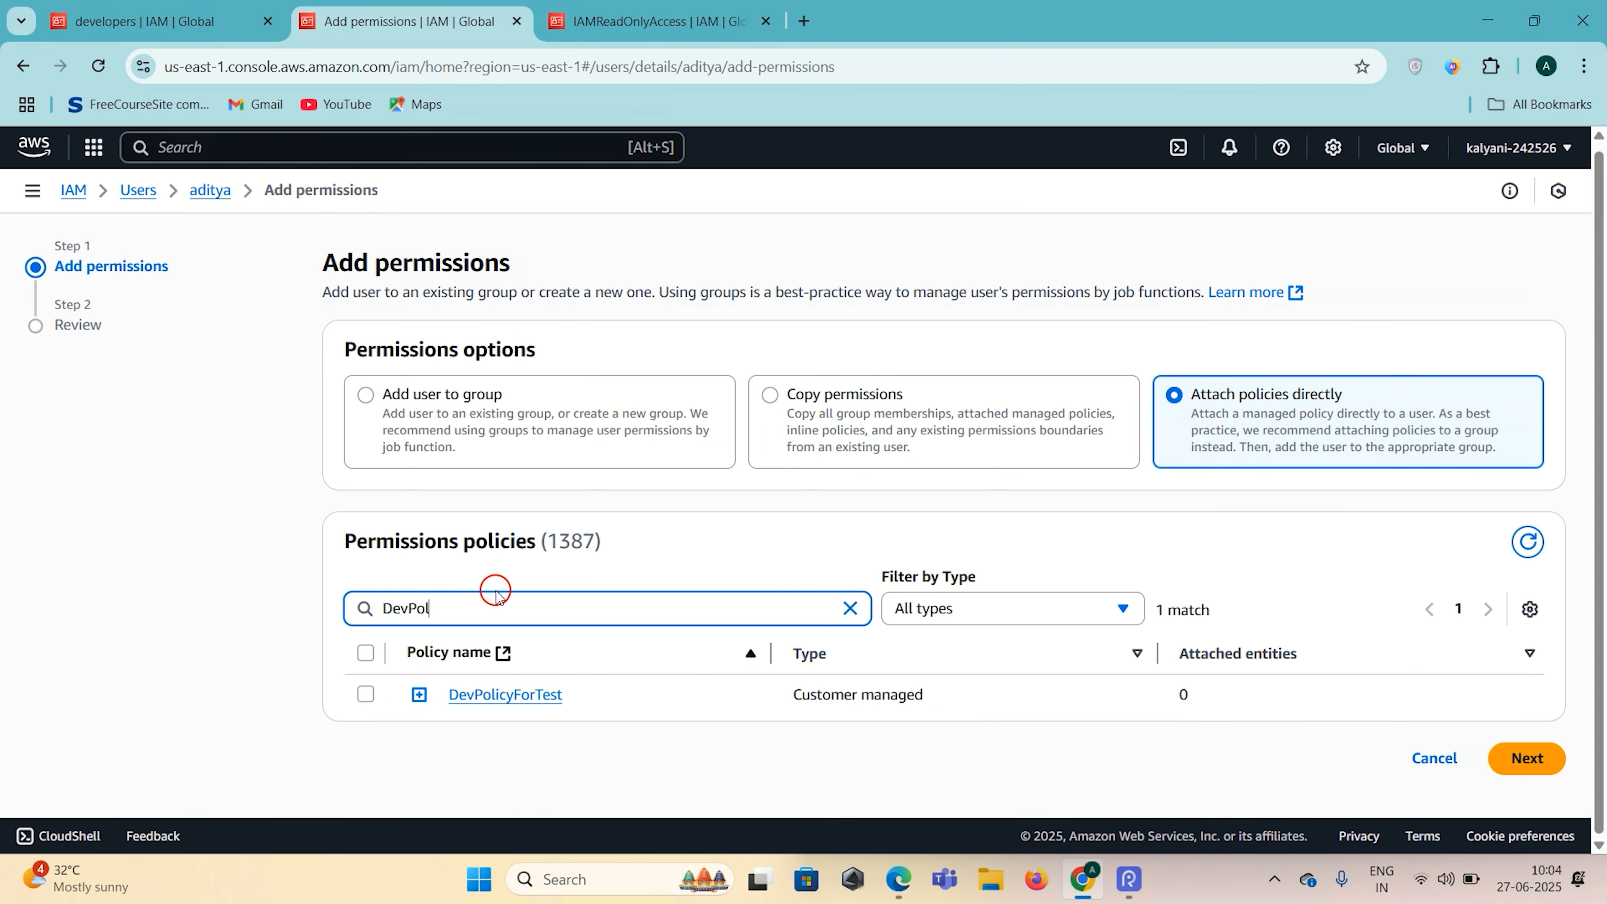
pyautogui.click(366, 695)
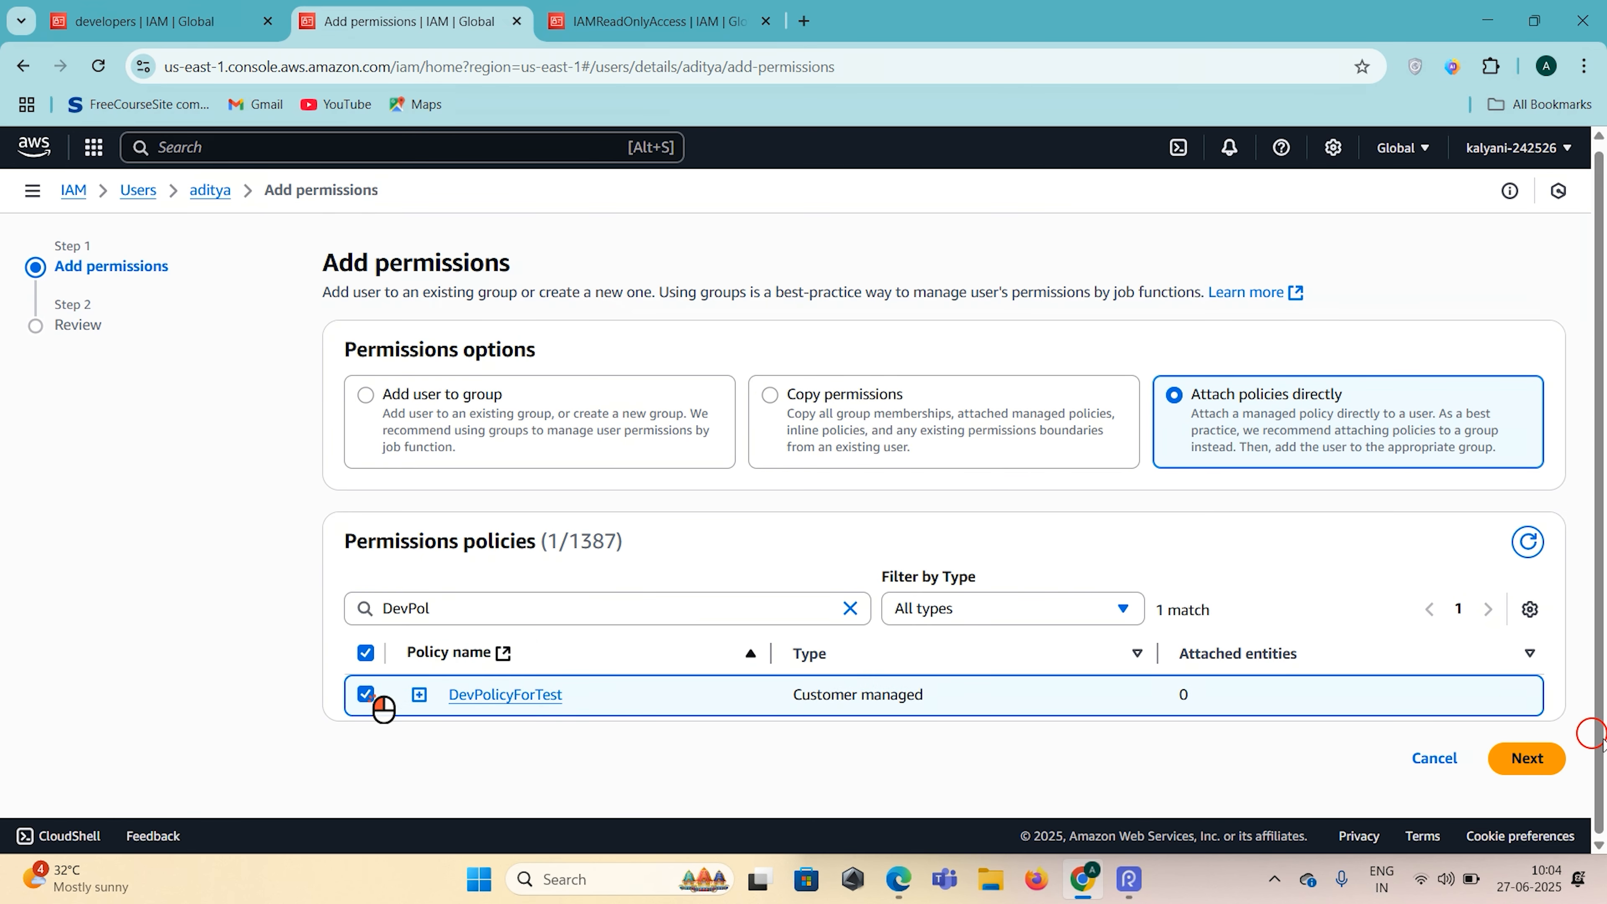
pyautogui.click(1545, 752)
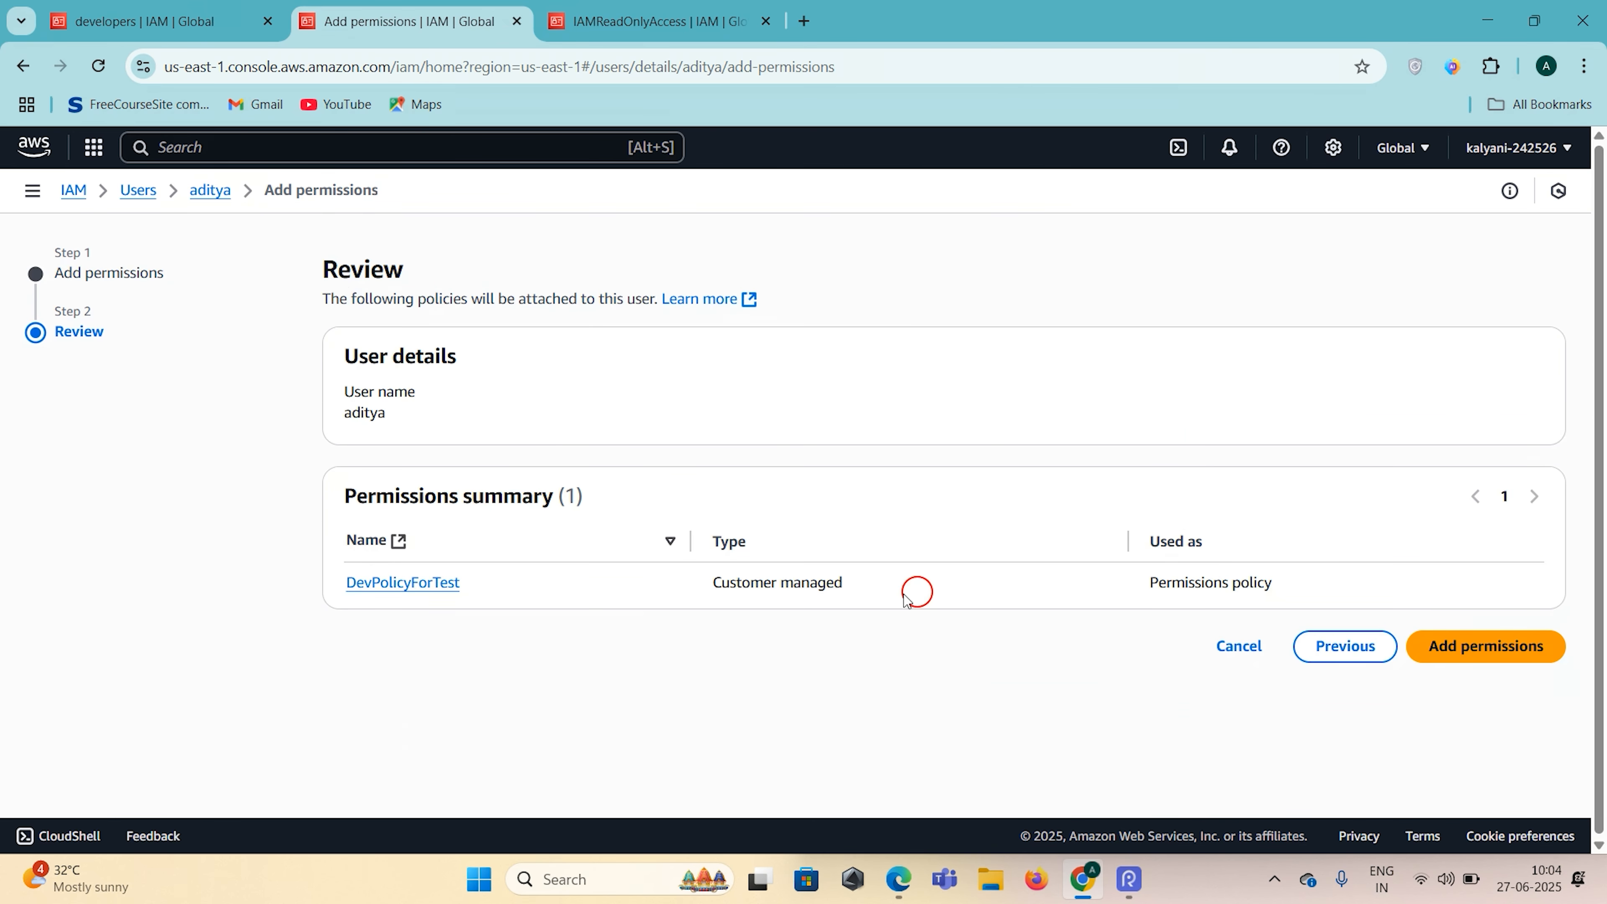
pyautogui.click(1499, 669)
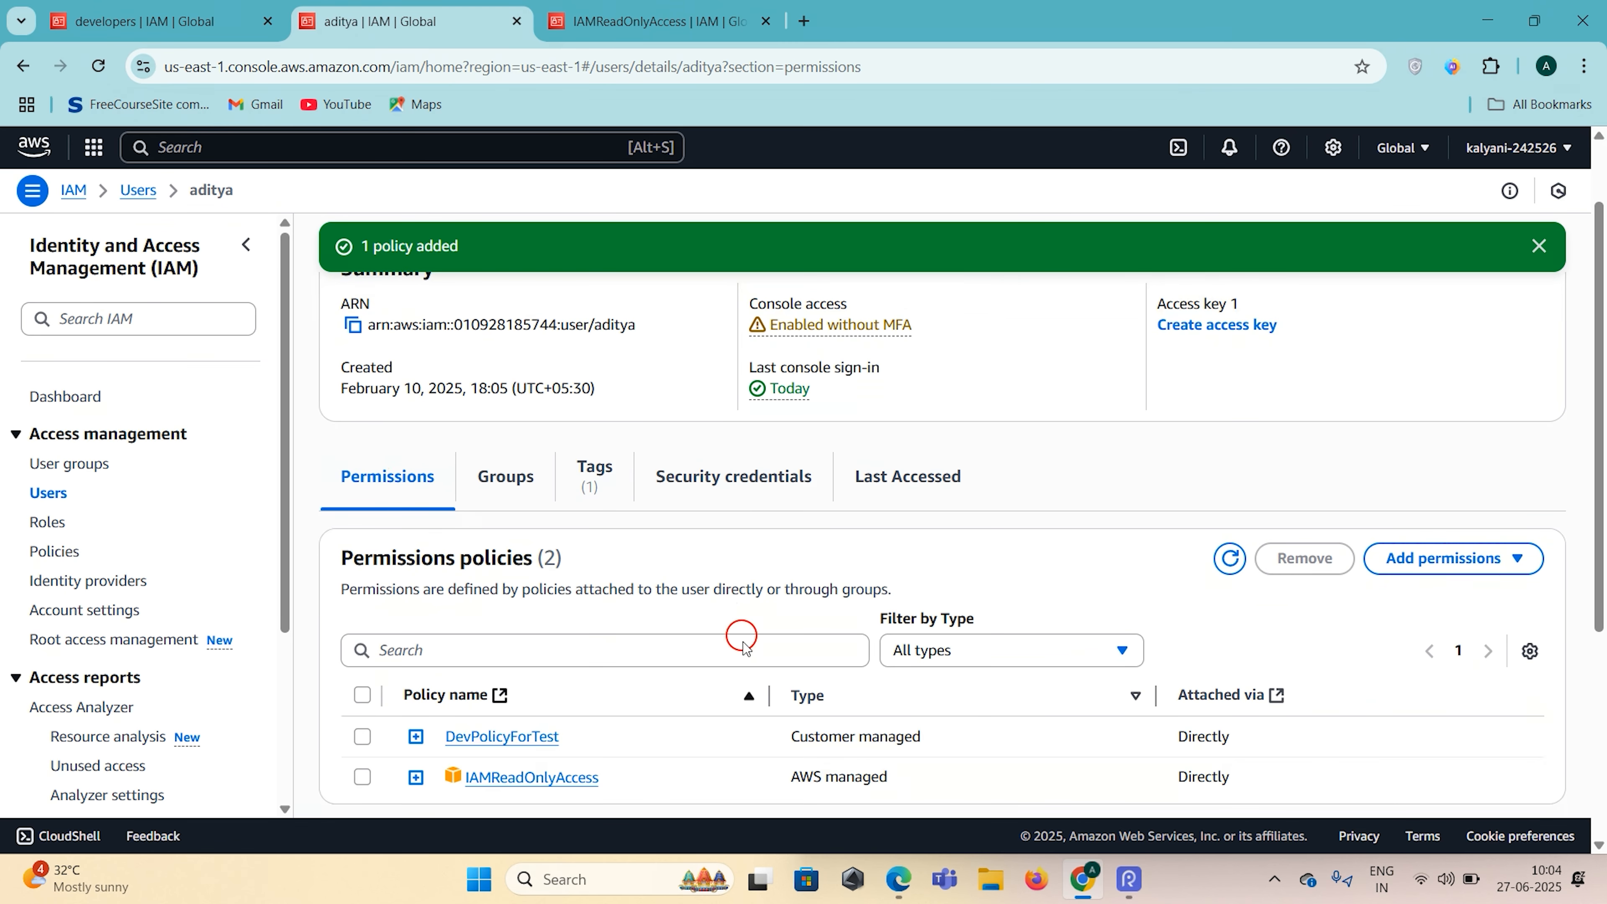
pyautogui.scroll(2, 395, 520)
pyautogui.scroll(-4, 370, 330)
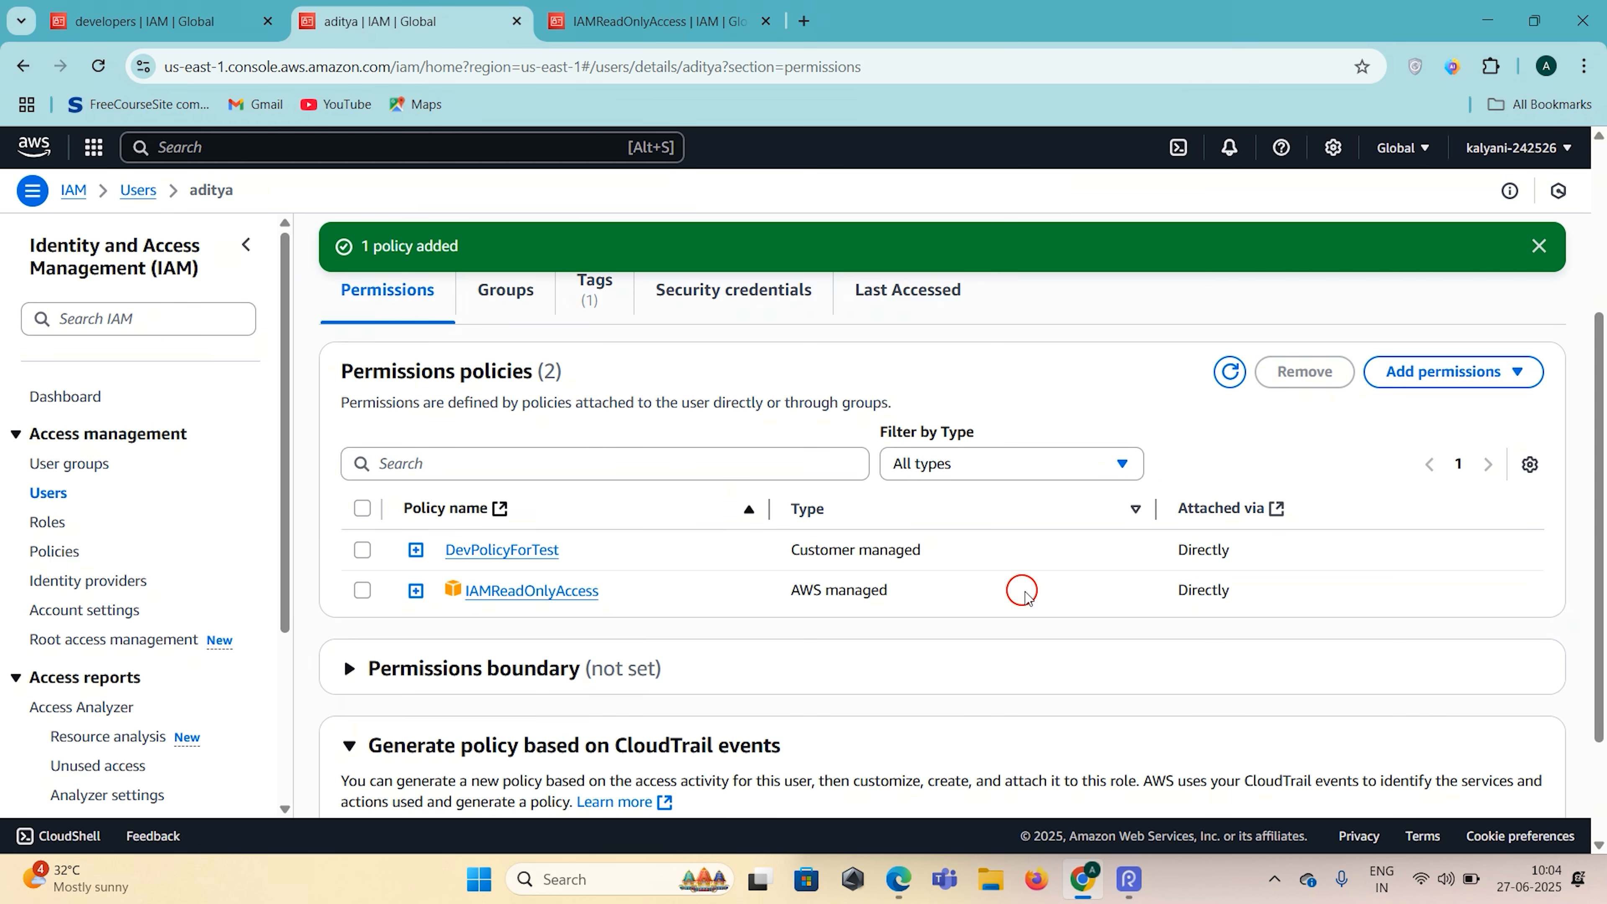
# Step: Open the user's group memberships and add the user to the developers group only
pyautogui.scroll(1, 1023, 593)
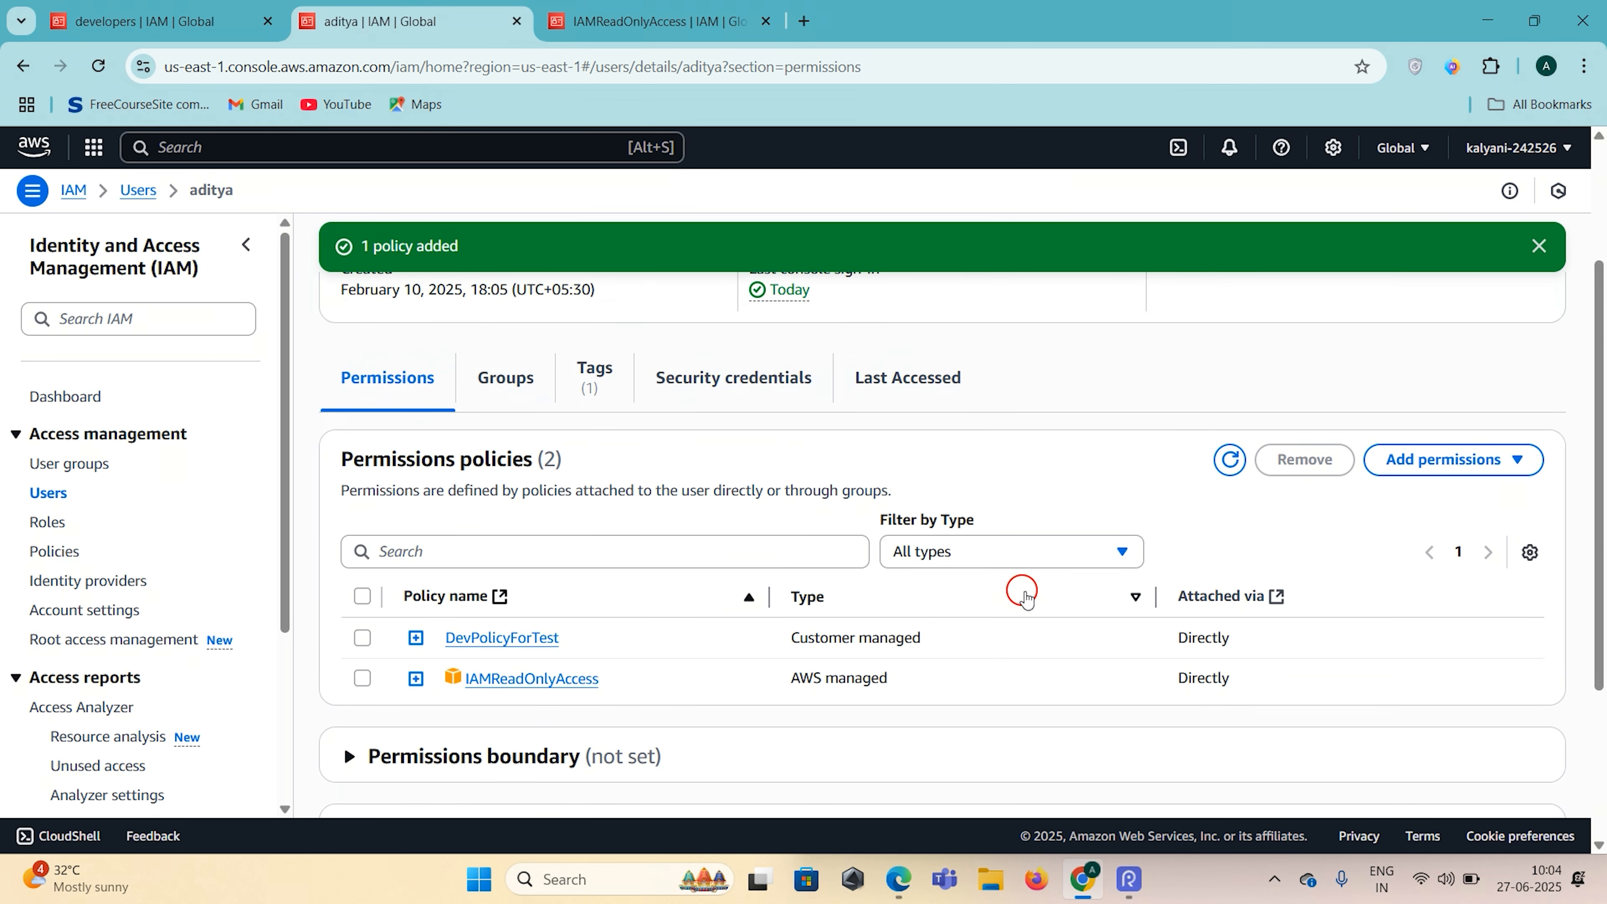
pyautogui.scroll(1, 481, 633)
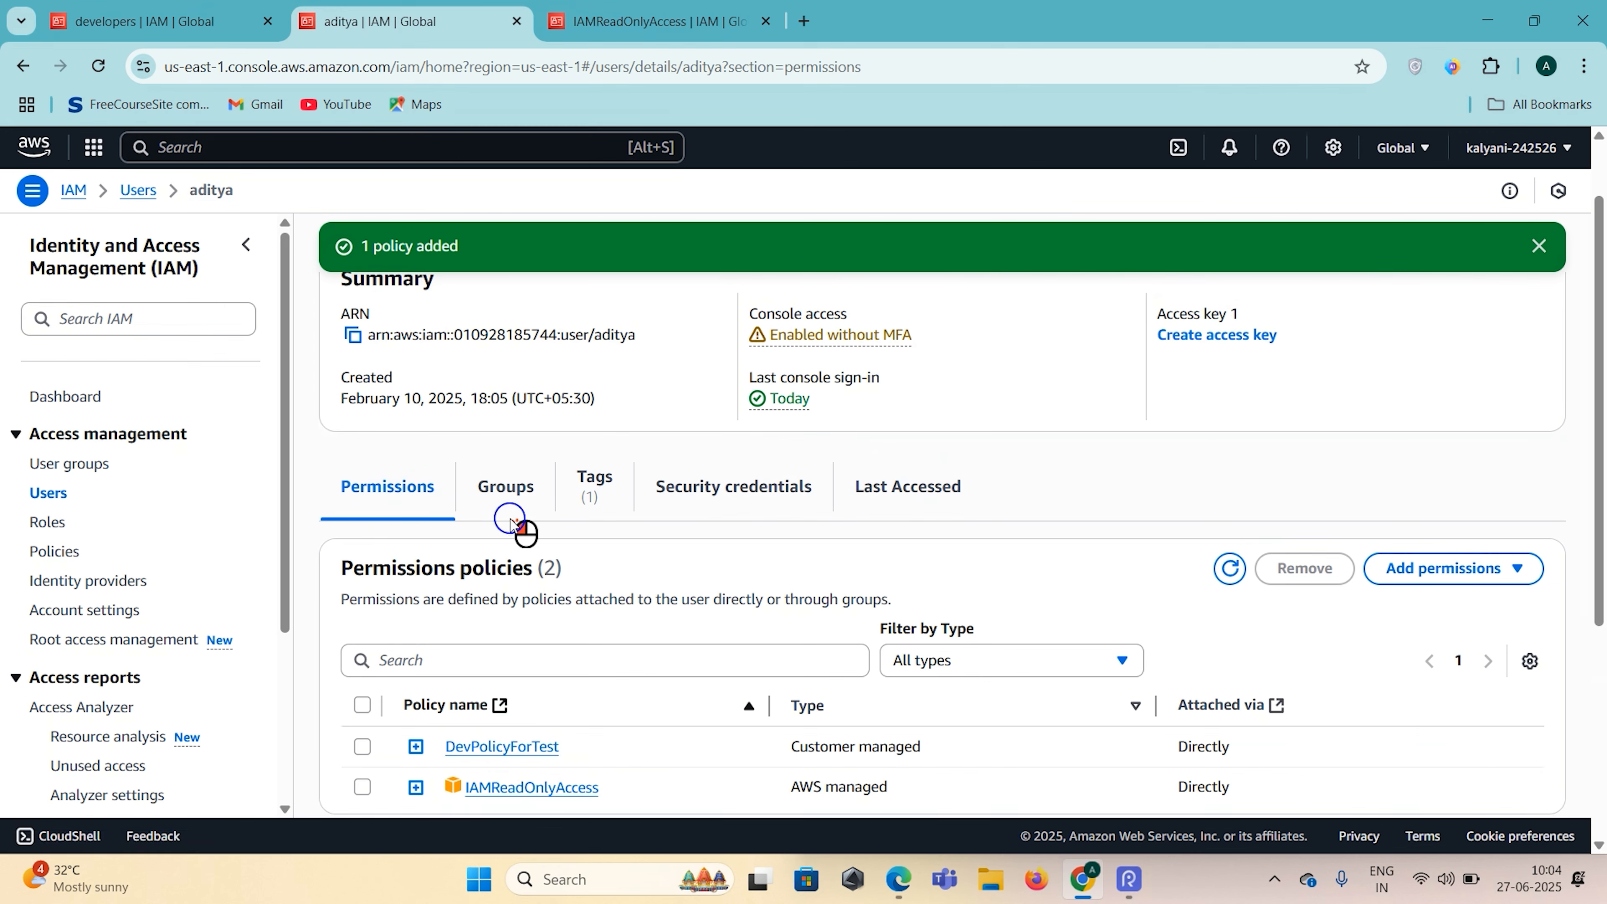
pyautogui.scroll(1, 511, 525)
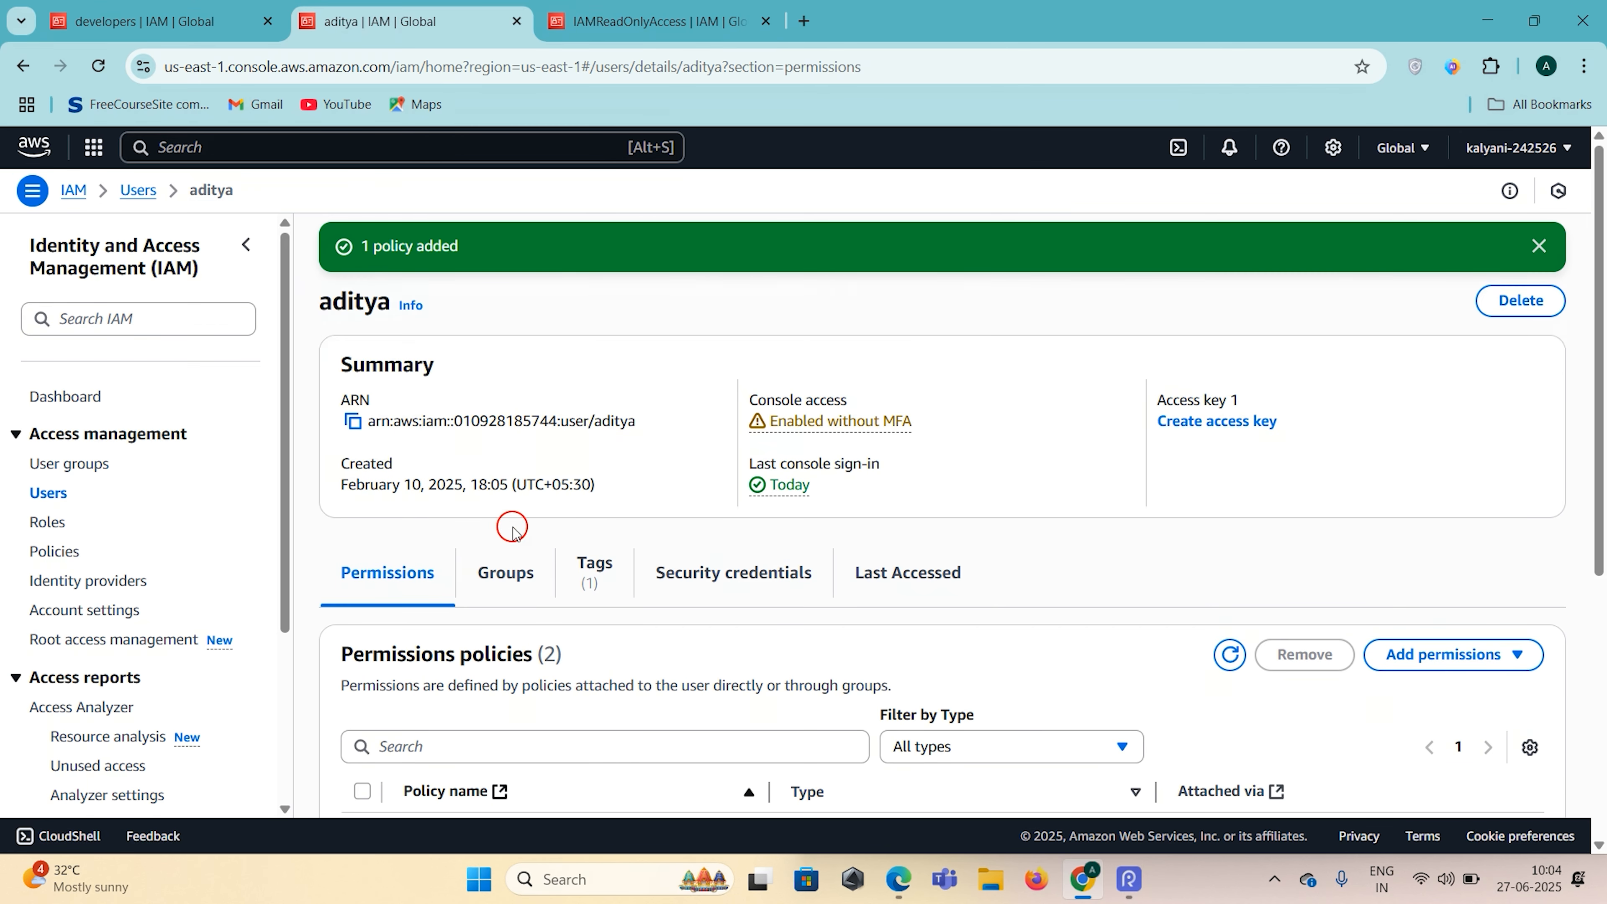
pyautogui.click(512, 569)
pyautogui.scroll(-1, 511, 569)
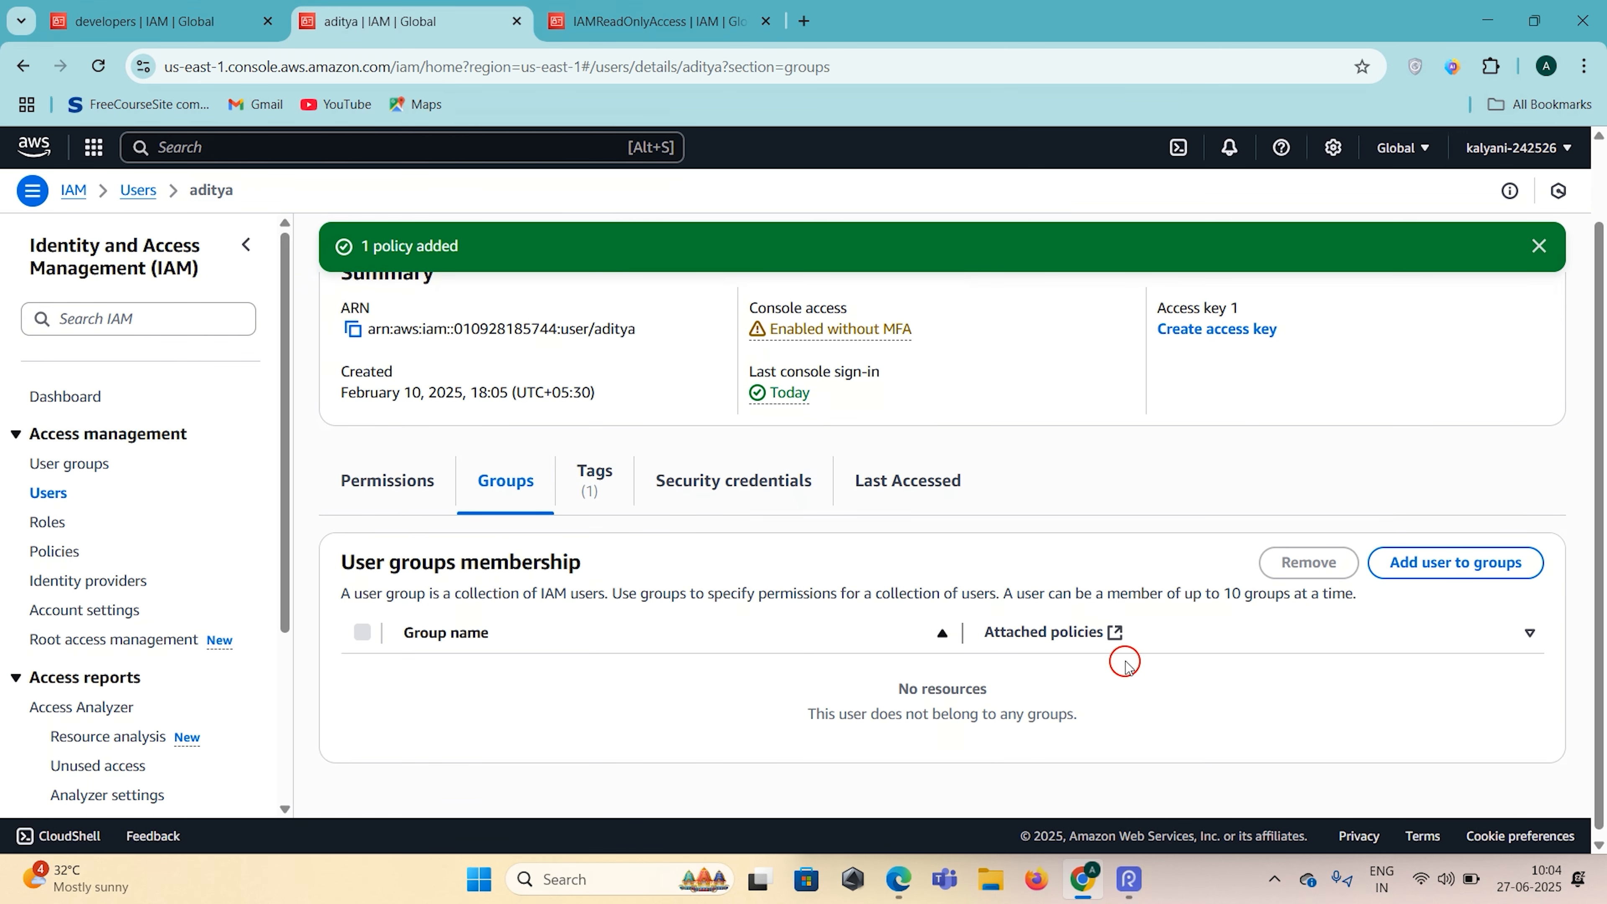
pyautogui.click(1425, 563)
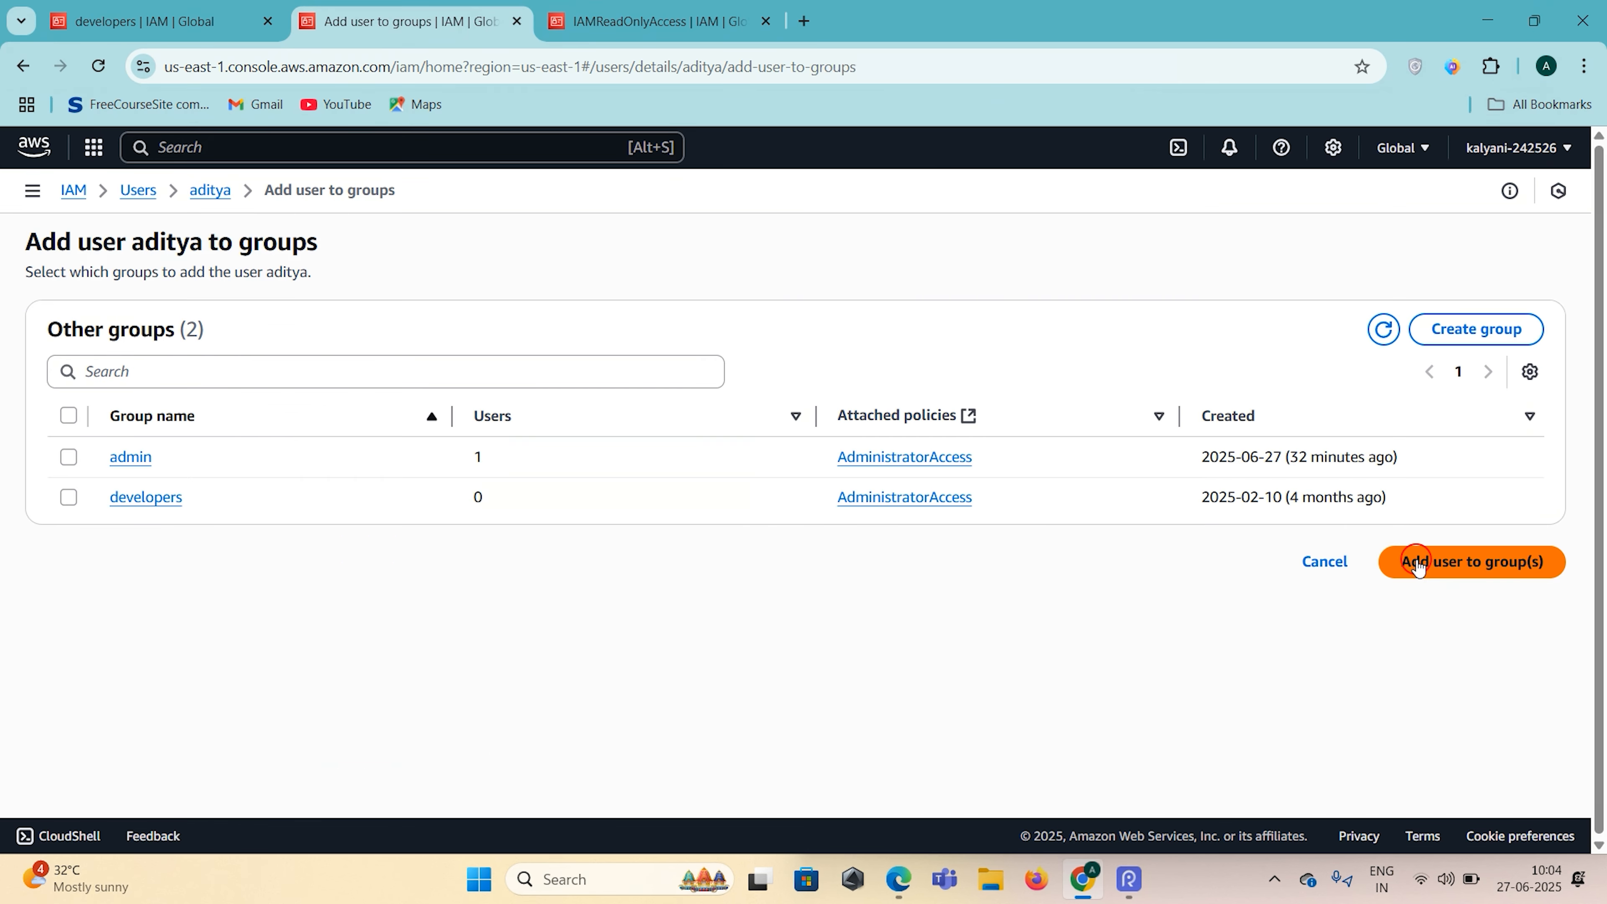
pyautogui.click(68, 498)
pyautogui.click(68, 457)
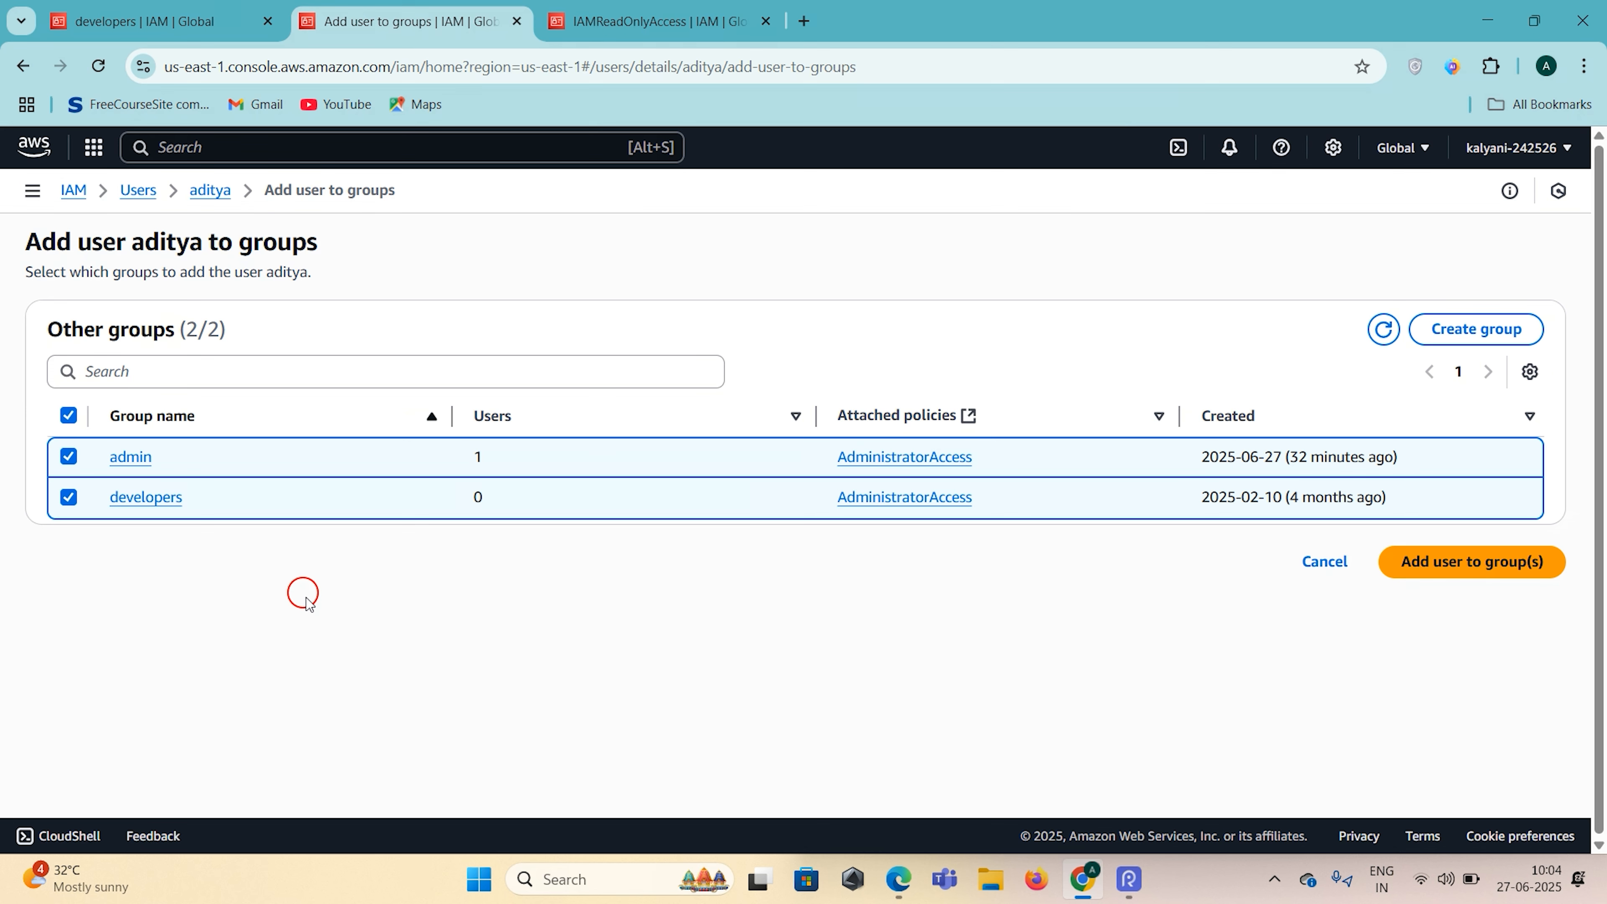
pyautogui.click(68, 459)
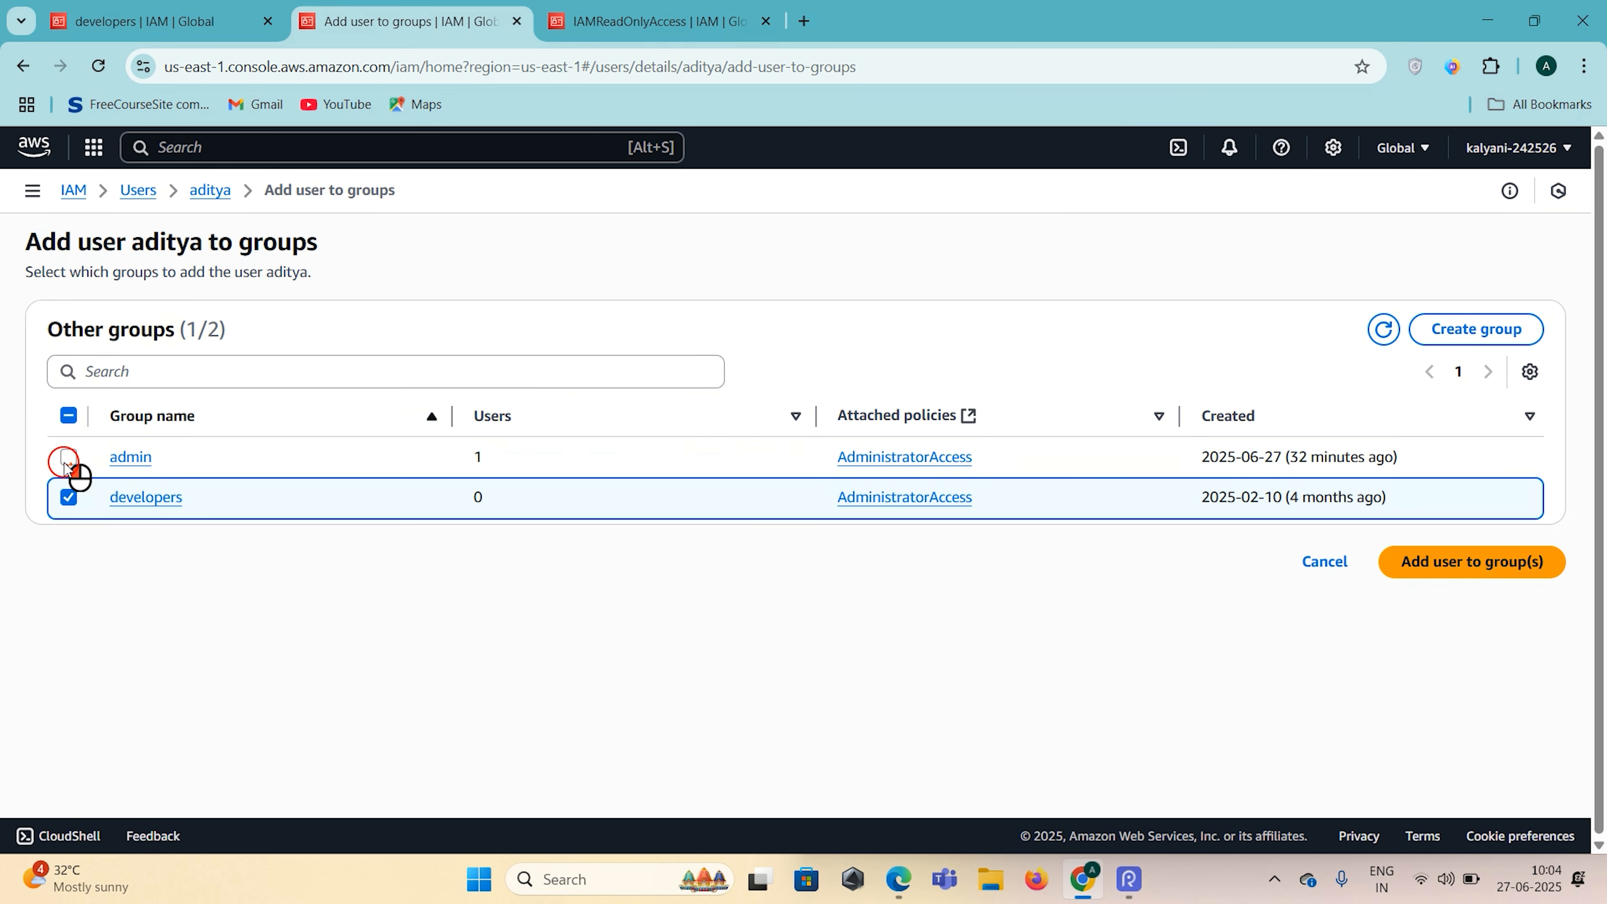
pyautogui.click(1452, 573)
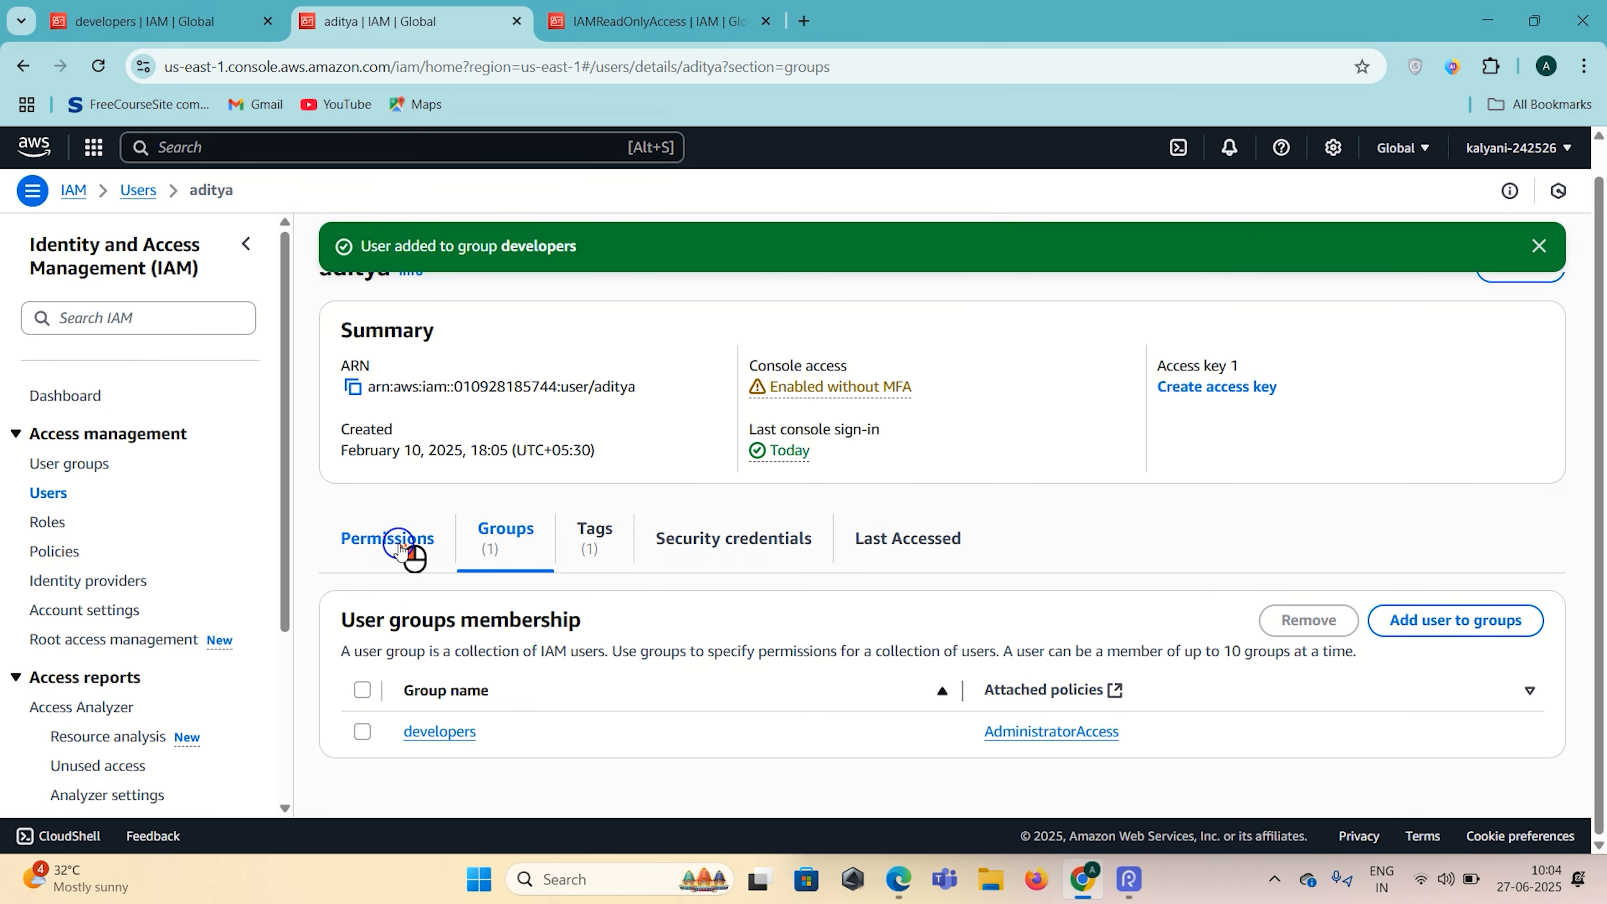
# Step: Examine the user's permissions policies and how each one is attached
pyautogui.click(411, 546)
pyautogui.scroll(-3, 398, 549)
pyautogui.scroll(1, 634, 610)
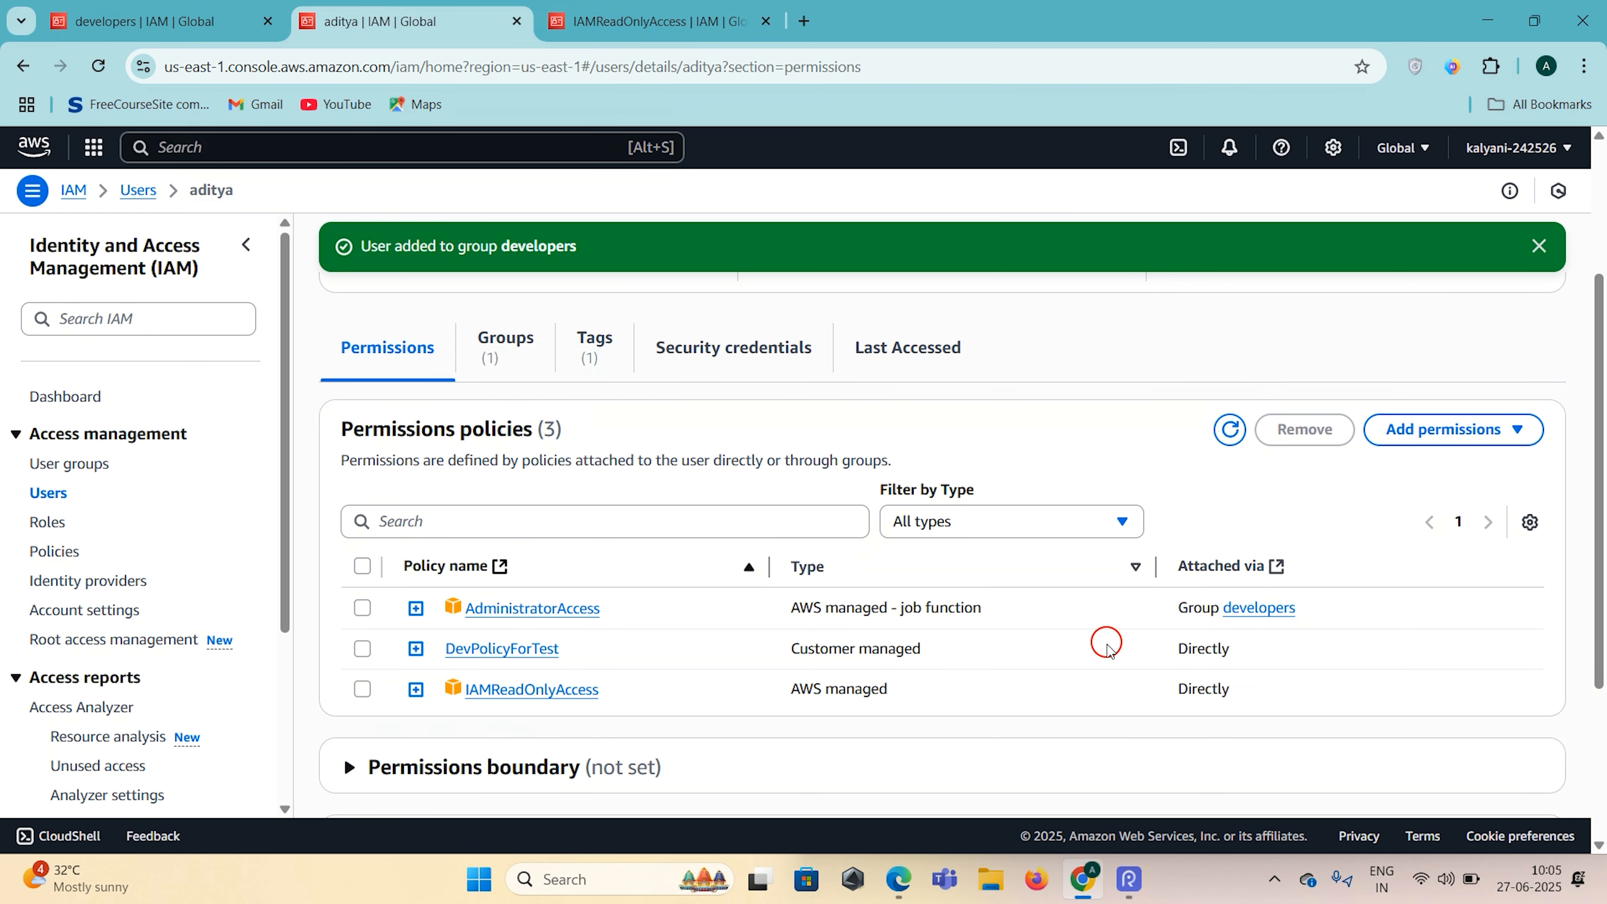
pyautogui.scroll(1, 1106, 643)
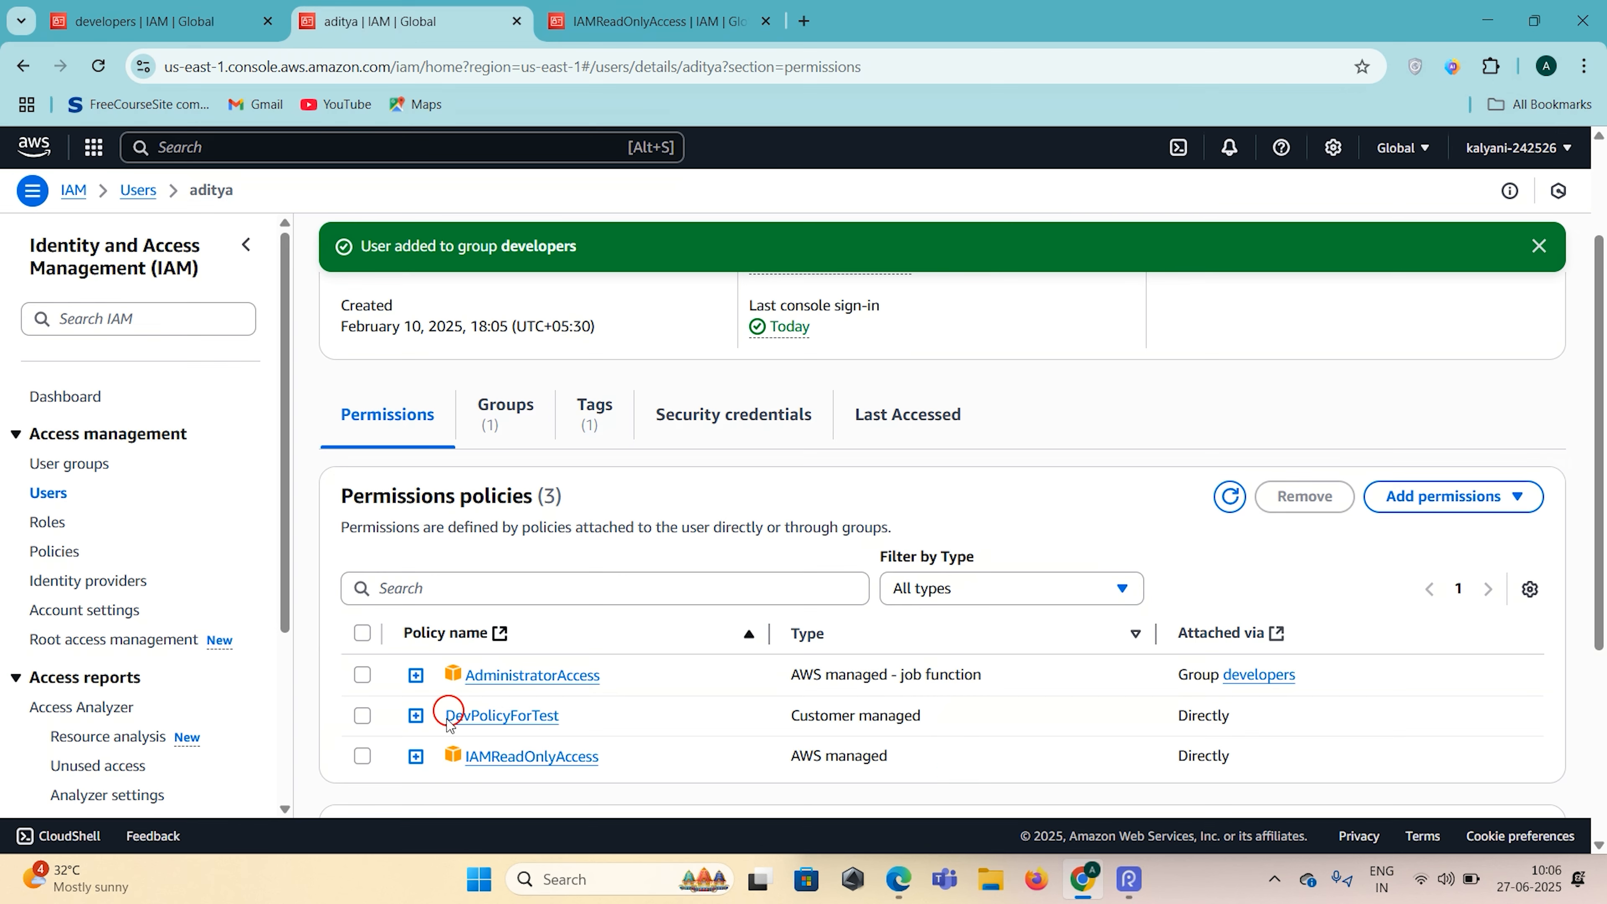
pyautogui.scroll(3, 484, 767)
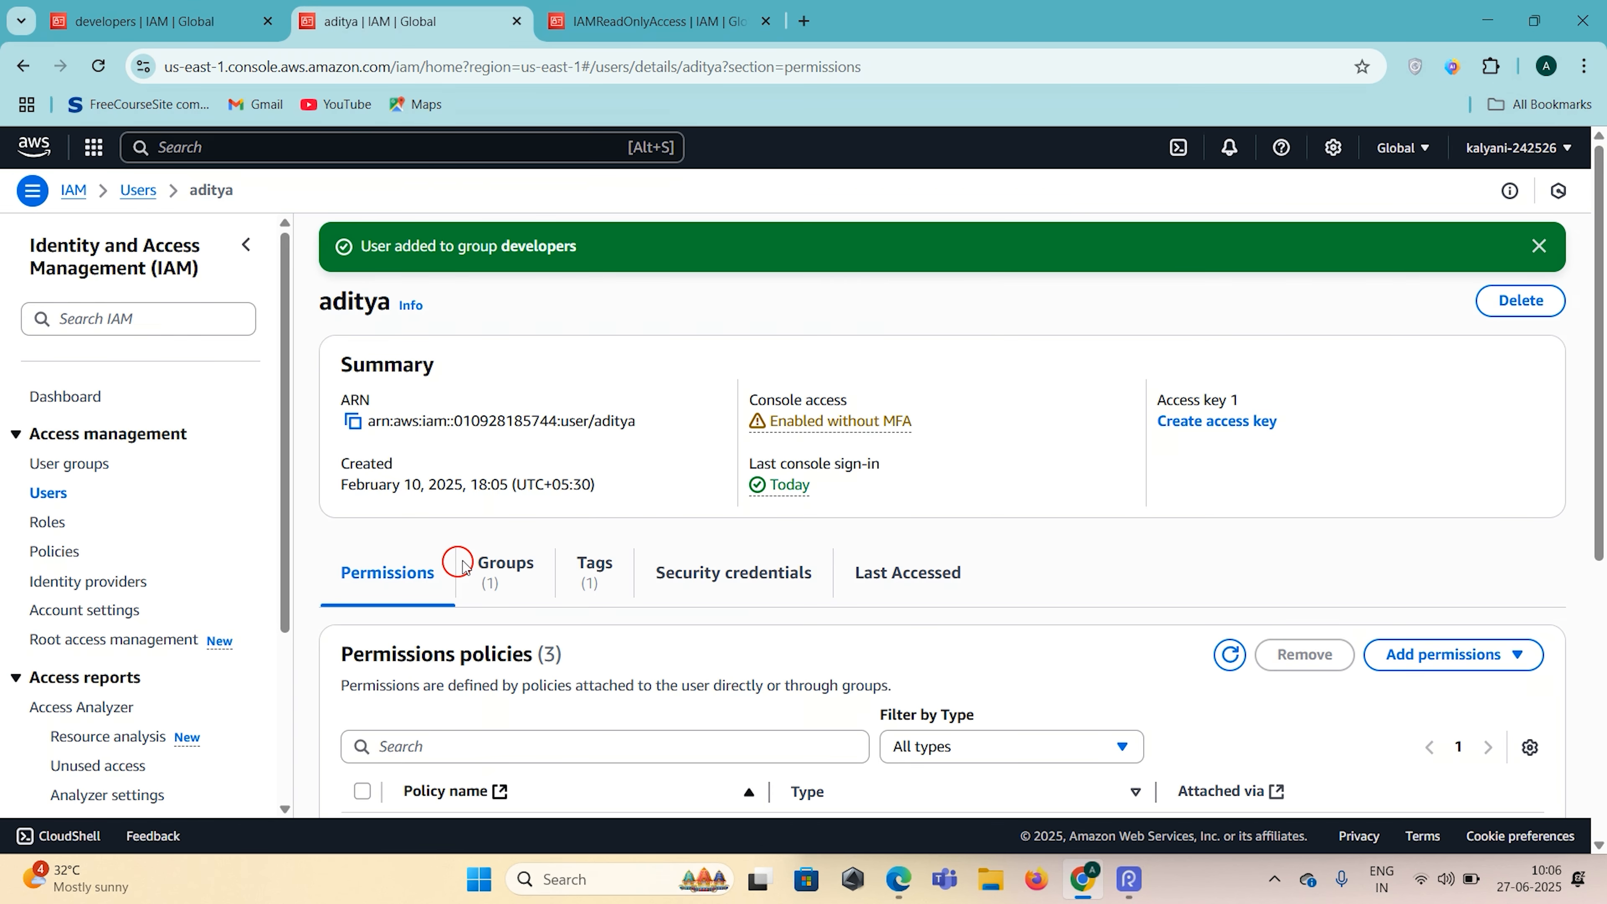
# Step: Place the administrator's browser window beside the test user's Edge window and reload the Users page in Edge
pyautogui.press('super+Left')
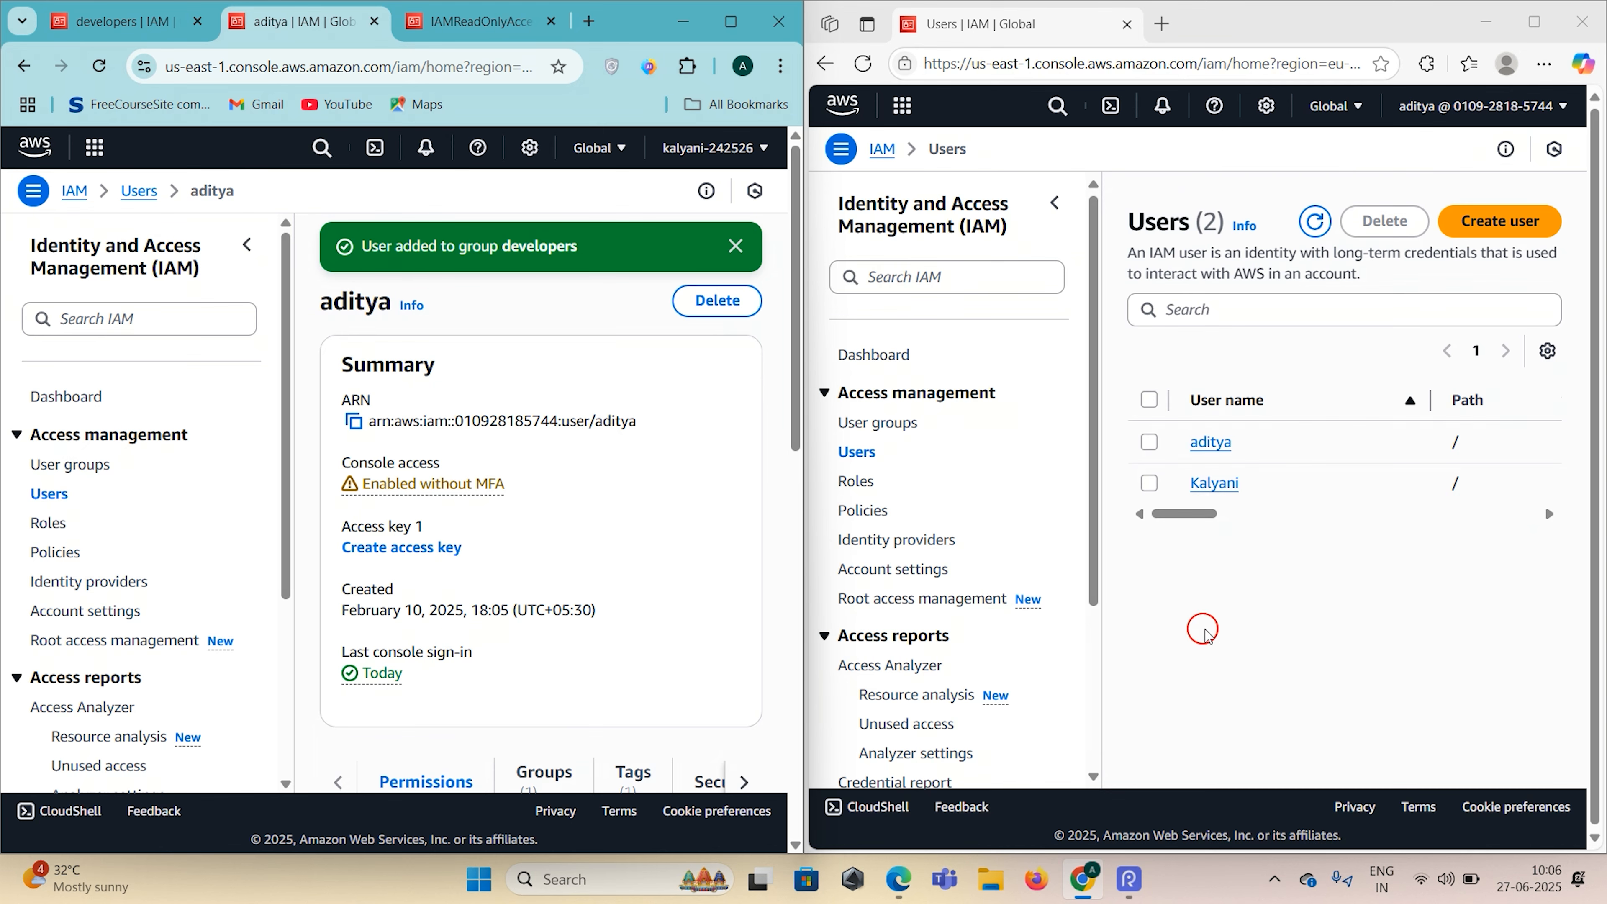
pyautogui.click(1205, 631)
pyautogui.click(863, 63)
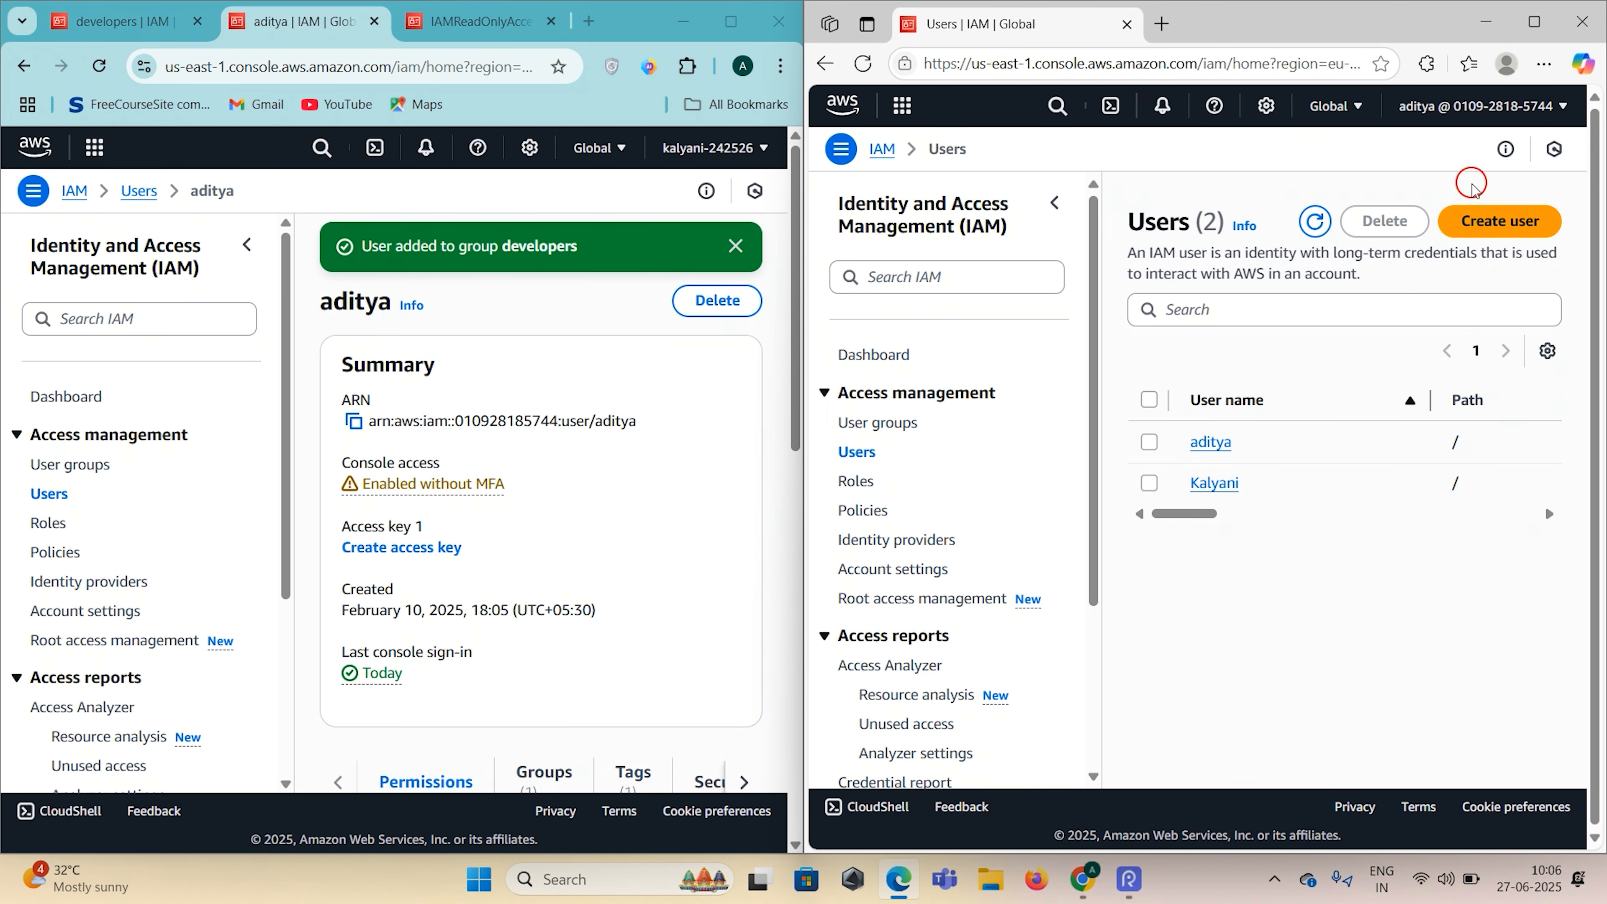
# Step: Open the user creation form as the test user to check the access, and compare it with the user's attached permissions policies
pyautogui.click(1484, 218)
pyautogui.scroll(-5, 456, 577)
pyautogui.scroll(-3, 455, 577)
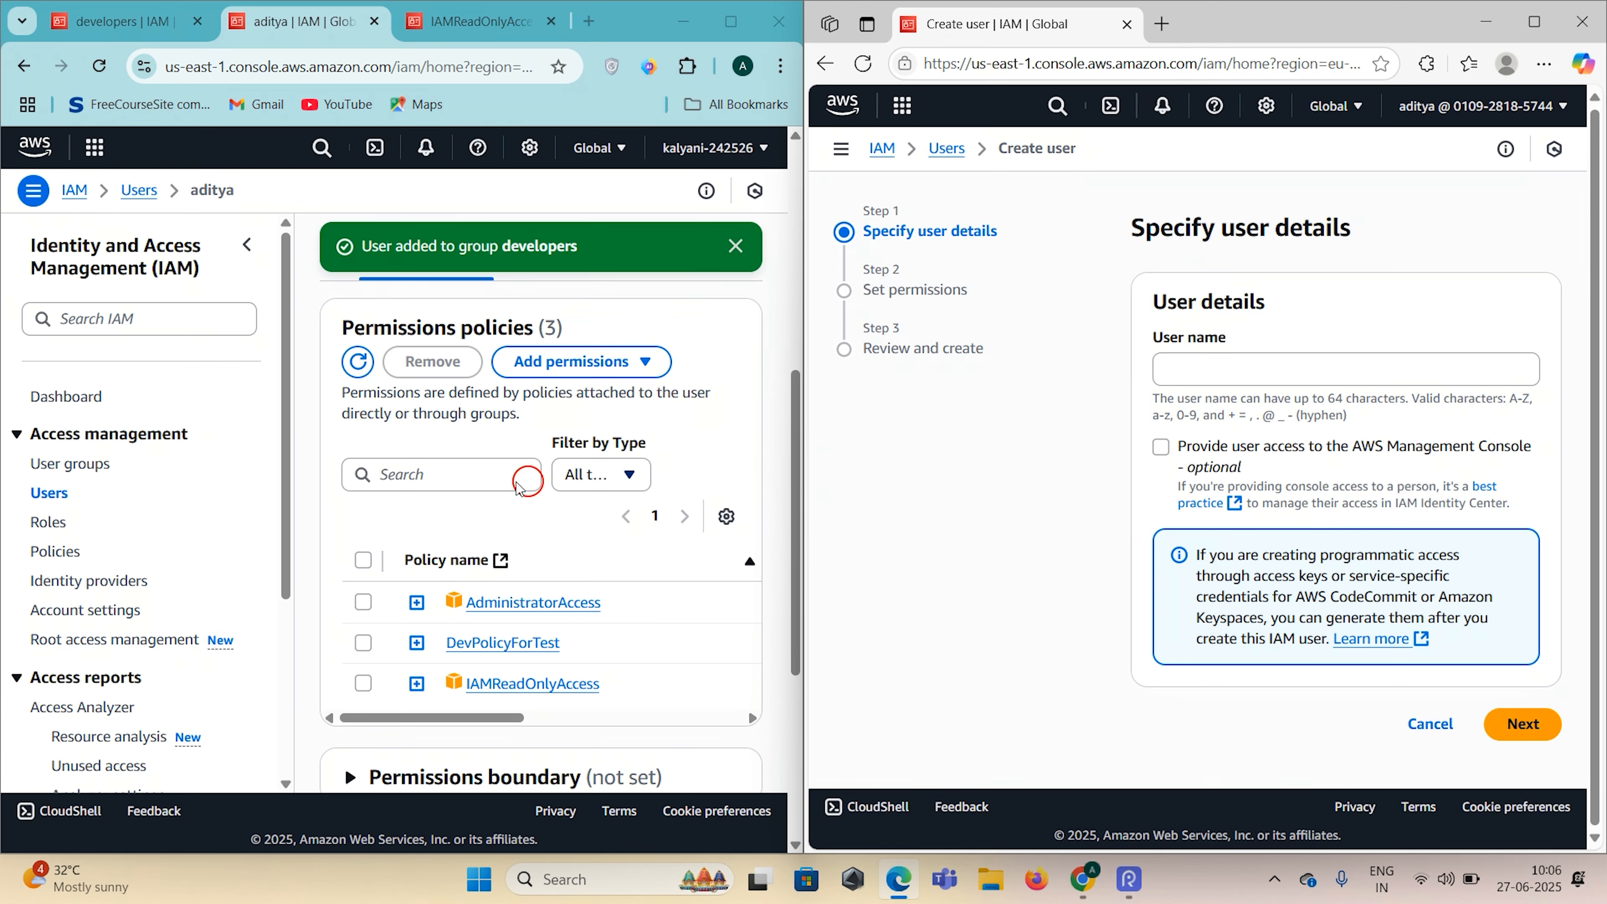
pyautogui.scroll(8, 684, 538)
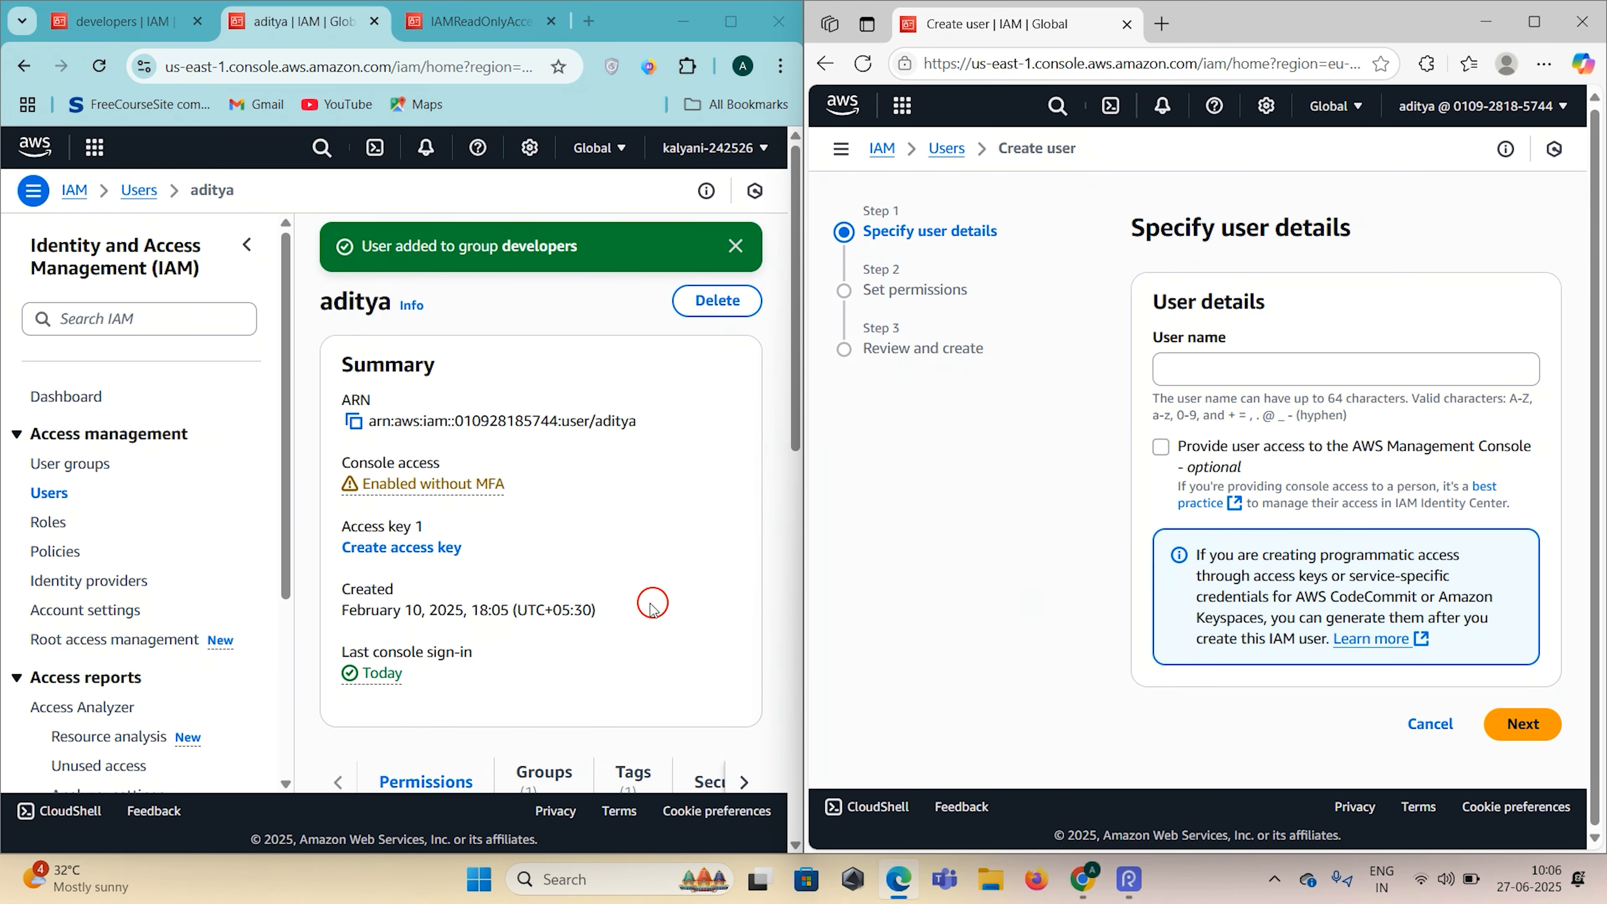
pyautogui.scroll(-1, 632, 591)
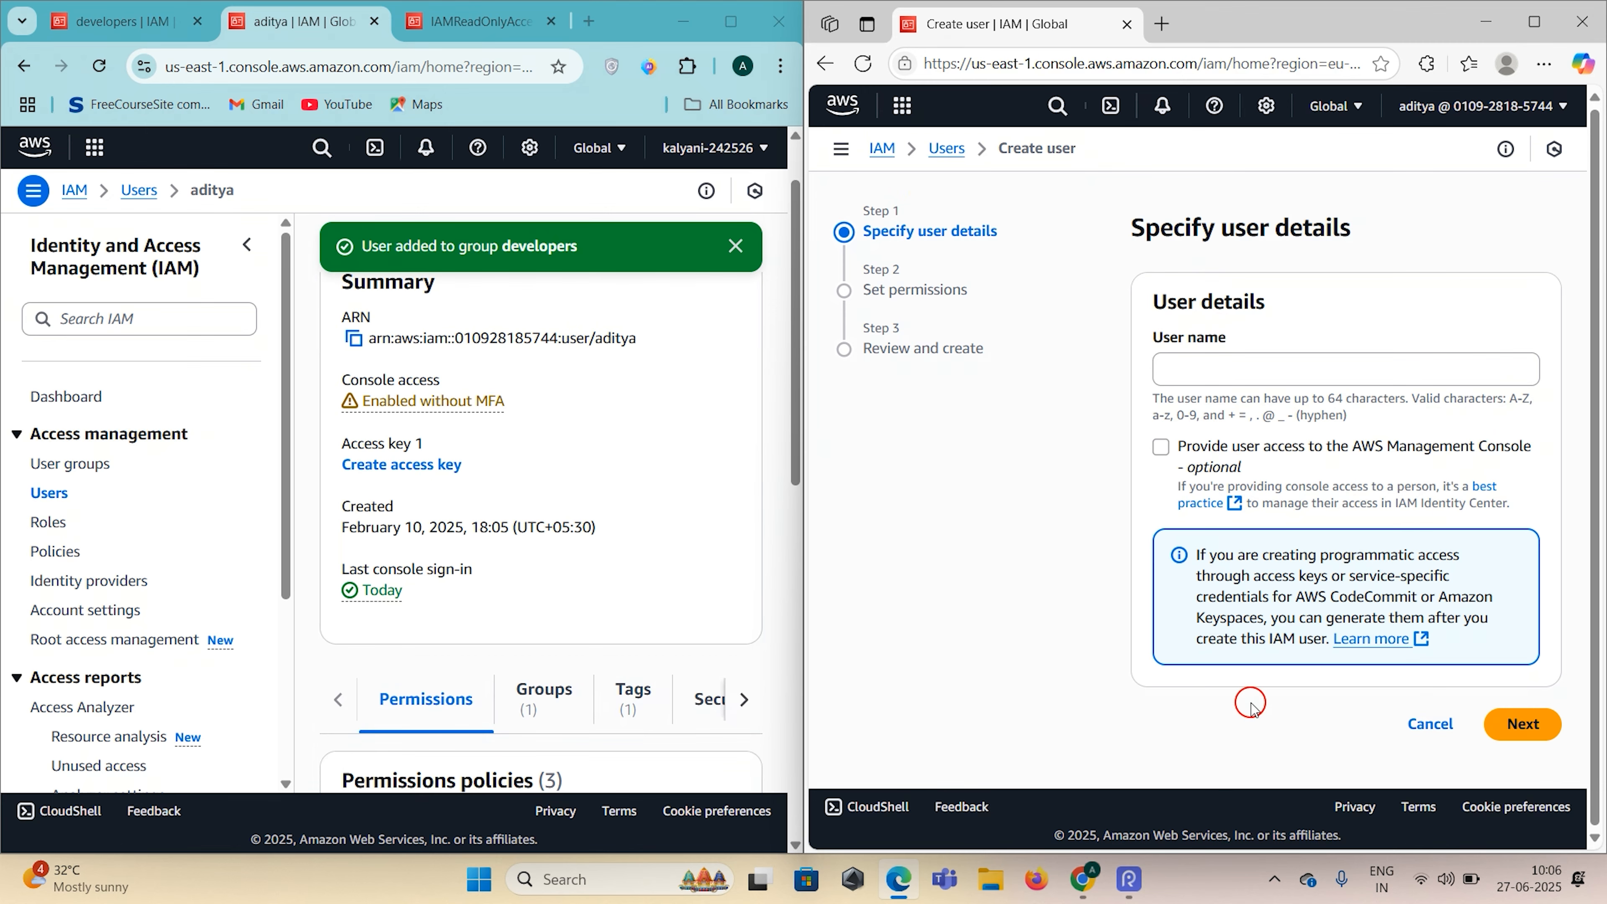
# Step: Leave the user creation form in the test user's window and view the security recommendations on the IAM Dashboard
pyautogui.click(947, 151)
pyautogui.click(882, 148)
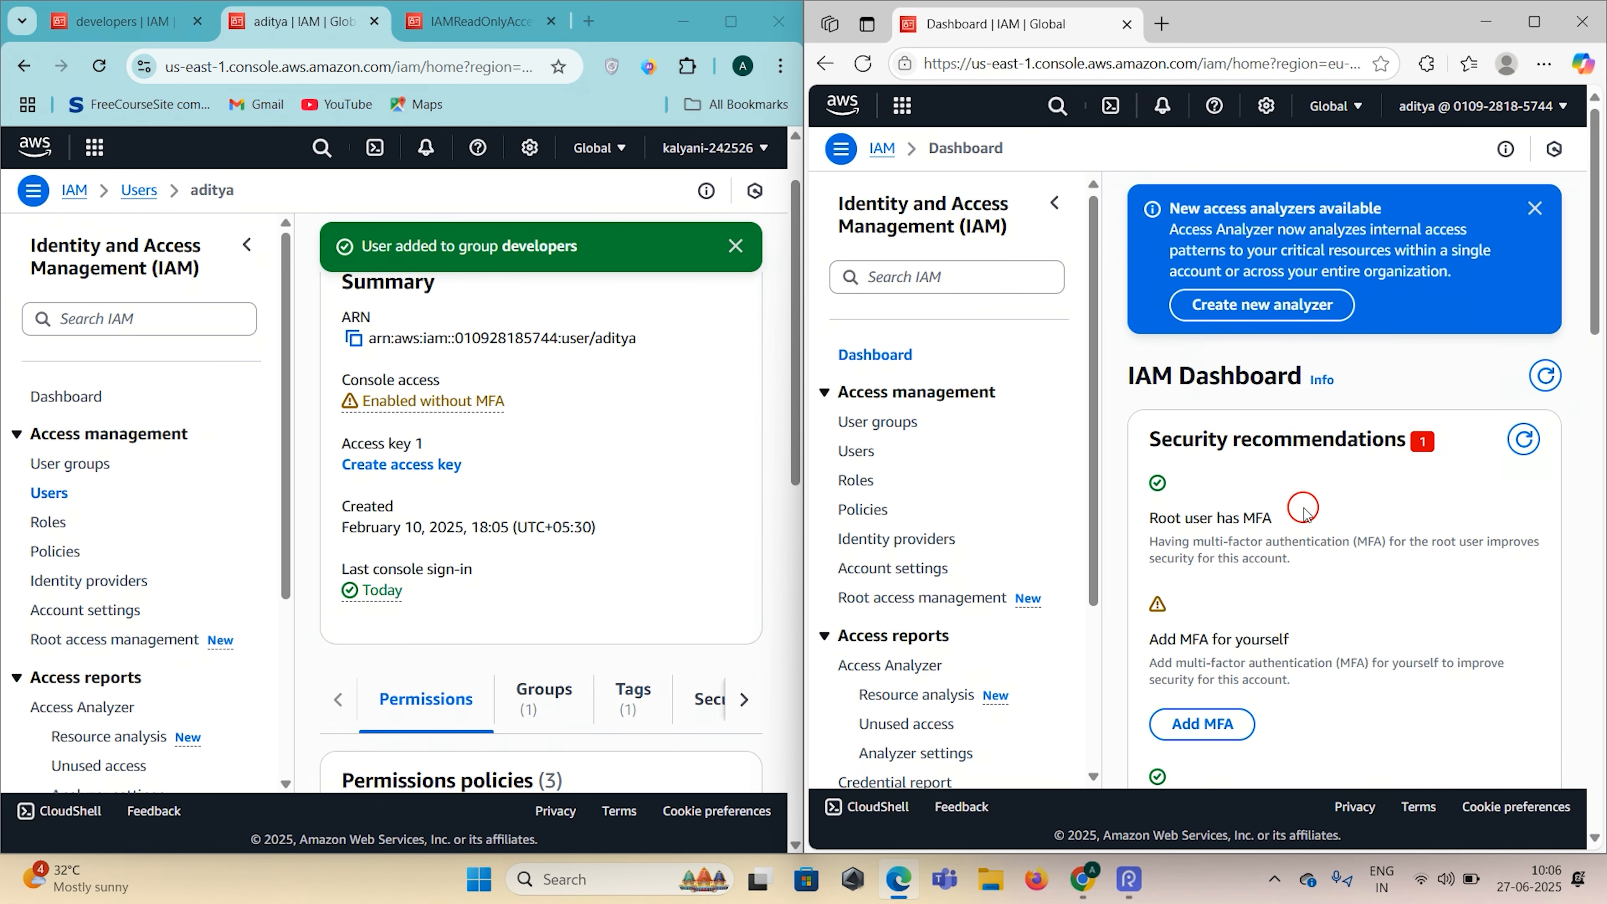
pyautogui.scroll(-3, 1302, 510)
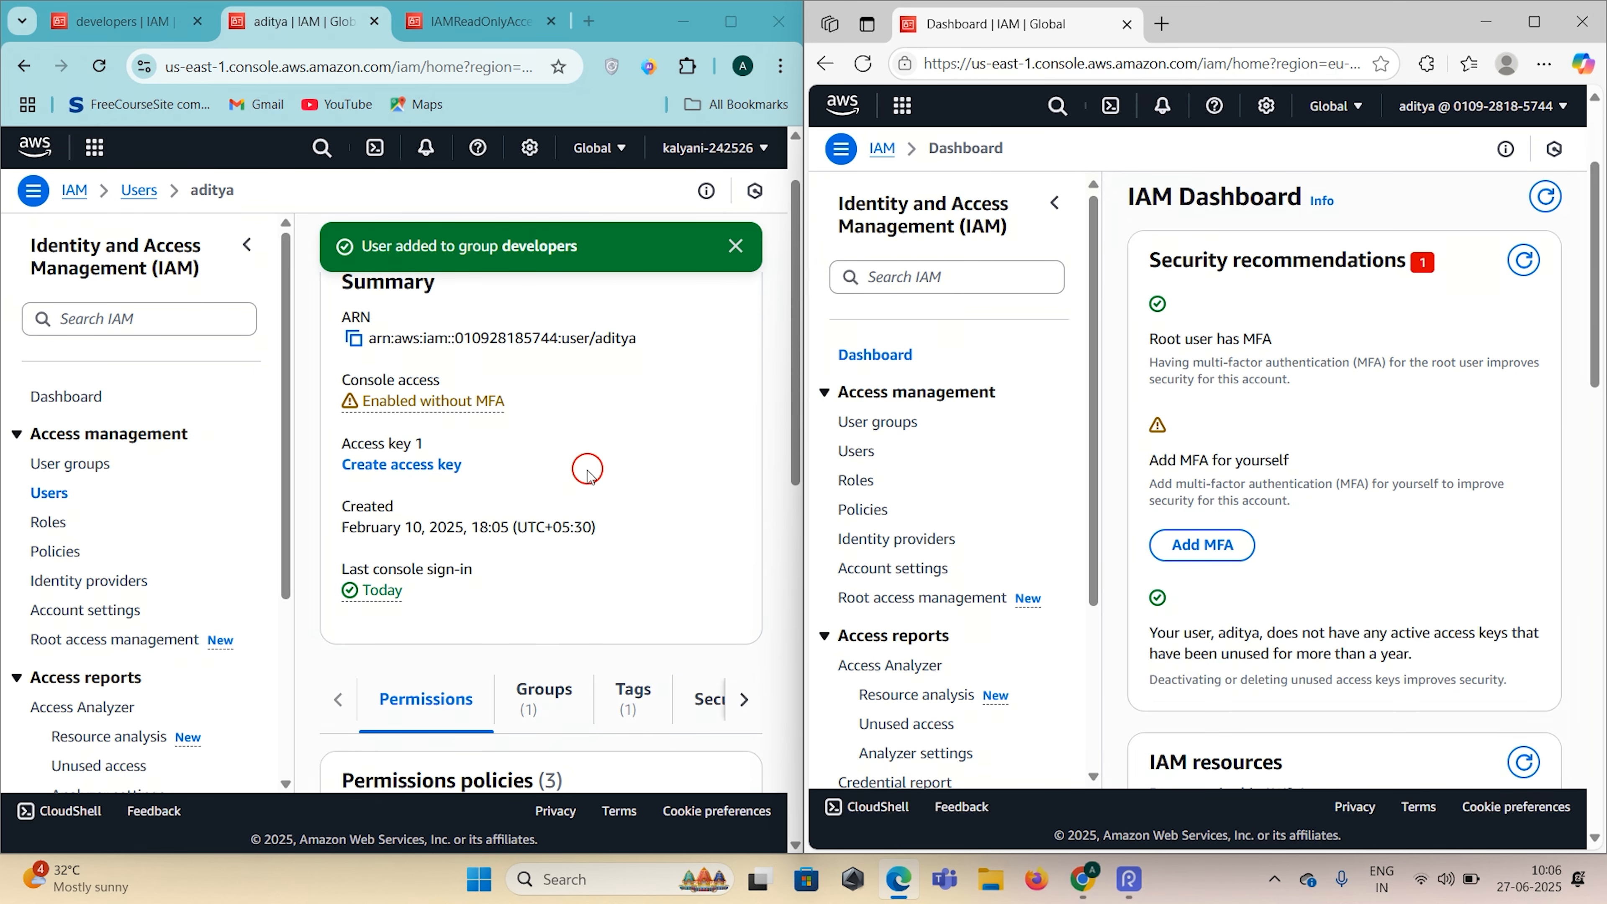
# Step: Maximize the administrator's browser window and review the user's permissions policies with their types and how each is attached
pyautogui.click(731, 11)
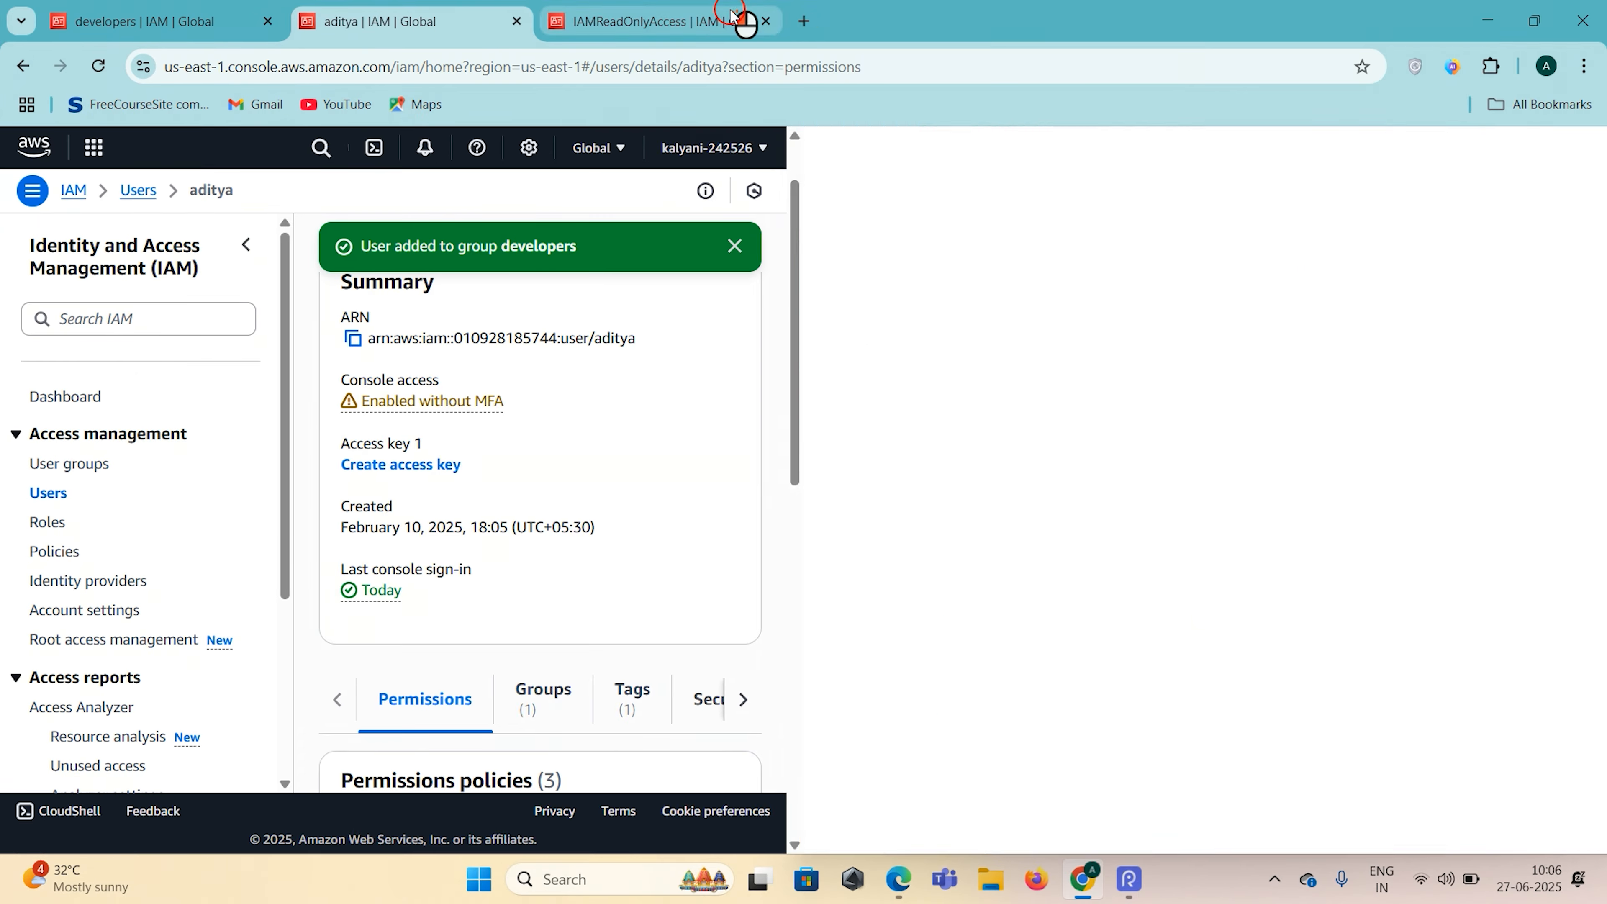
pyautogui.scroll(-3, 716, 561)
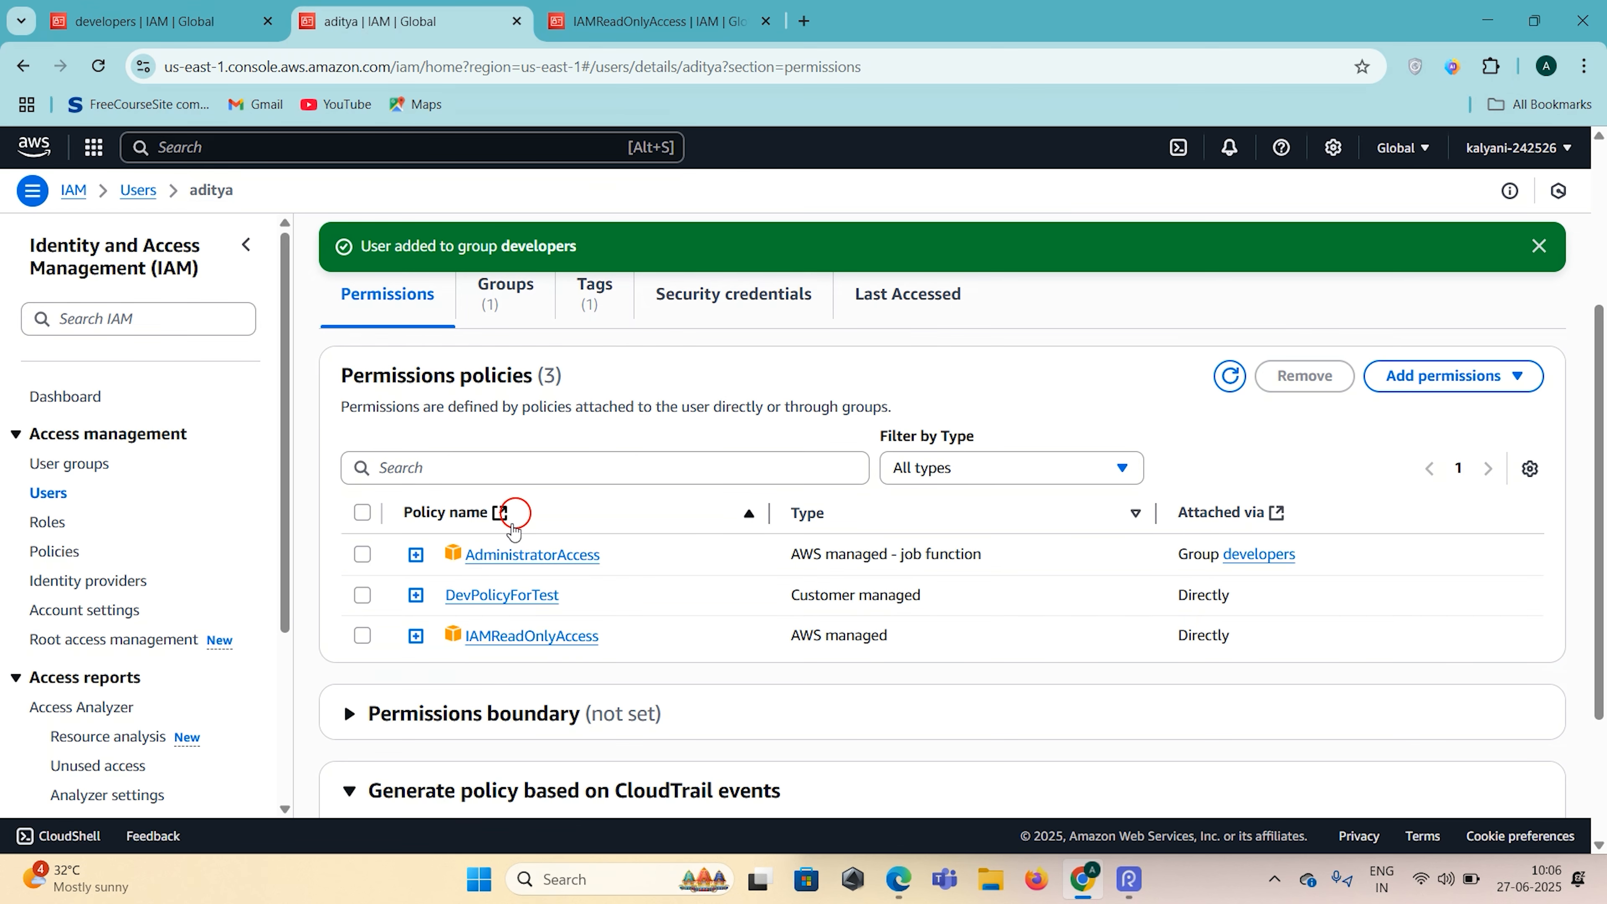
pyautogui.scroll(1, 512, 532)
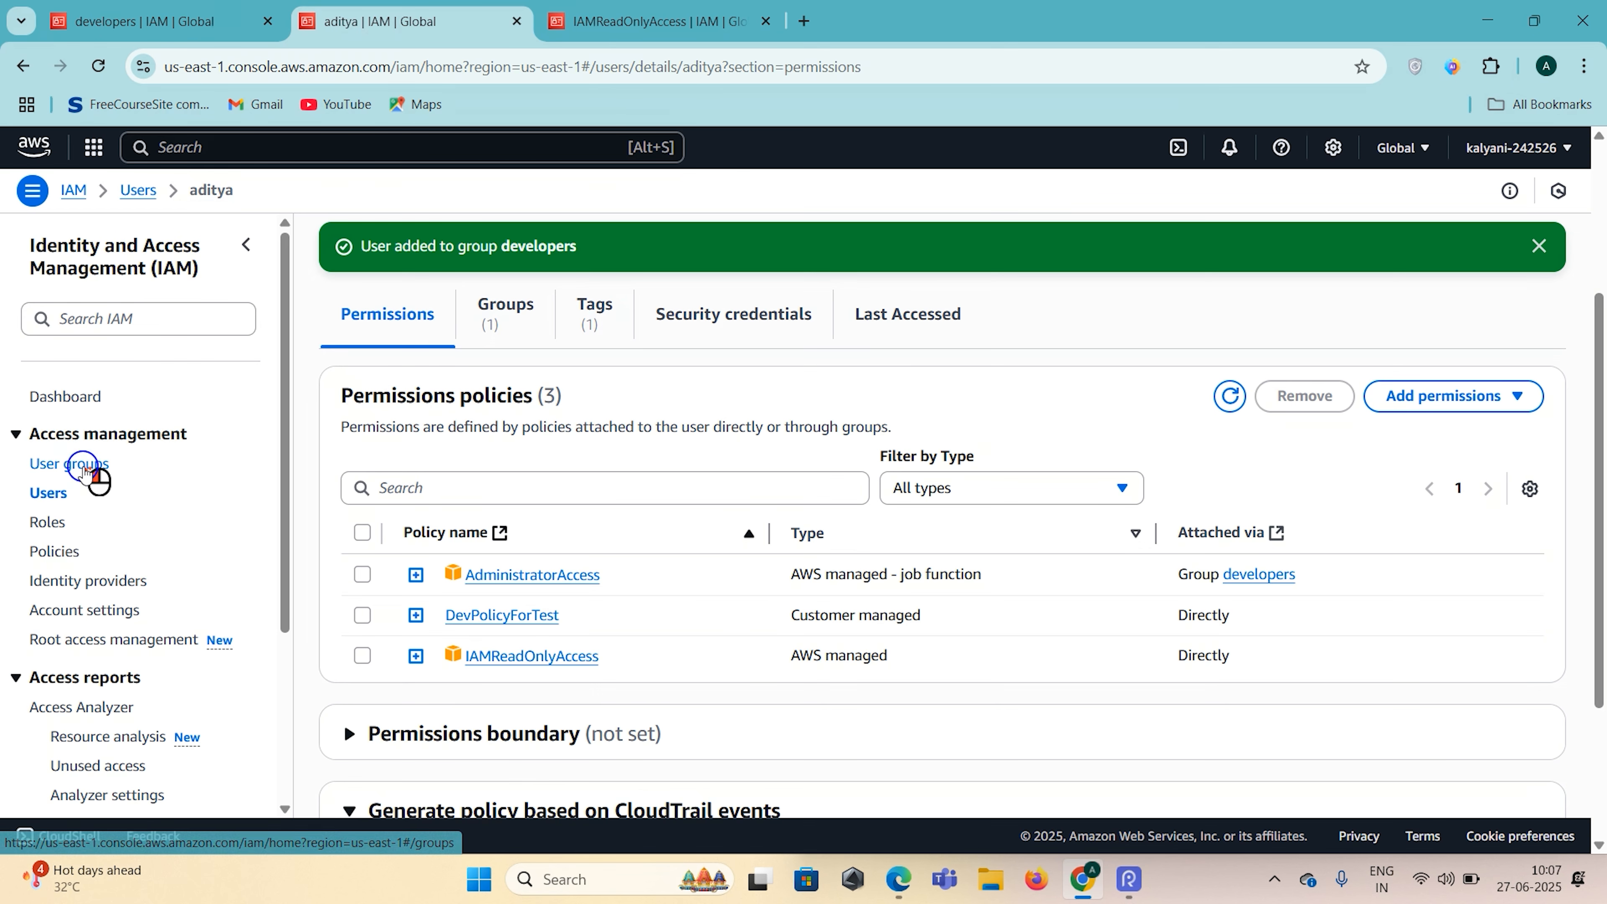
# Step: Check which users belong to the admin group and which belong to the developers group
pyautogui.click(83, 467)
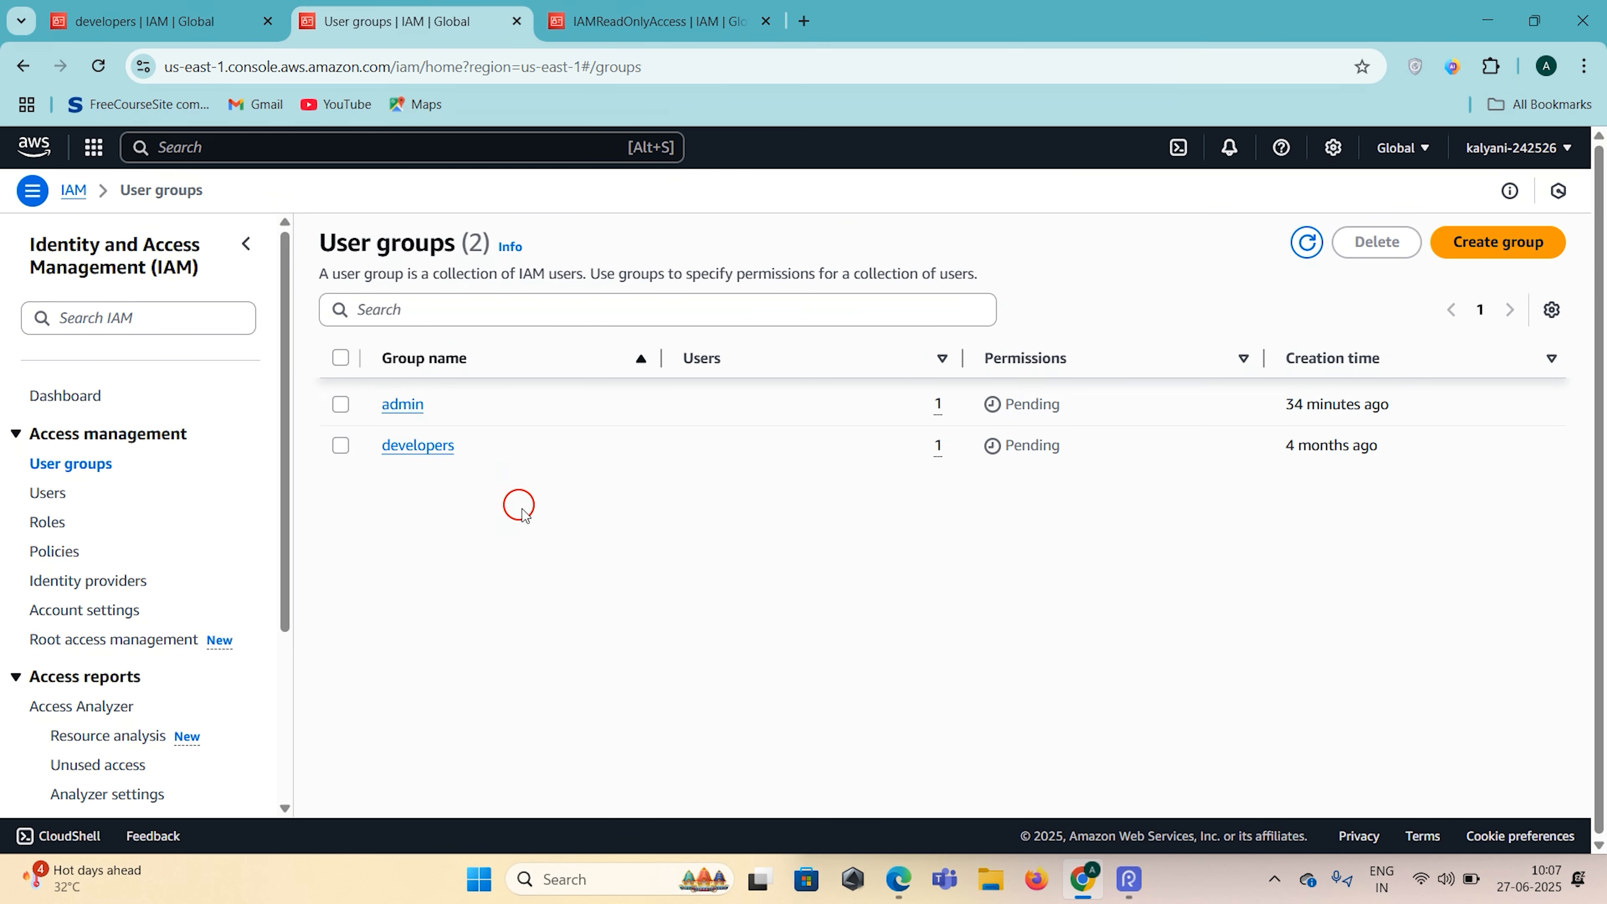
pyautogui.click(403, 406)
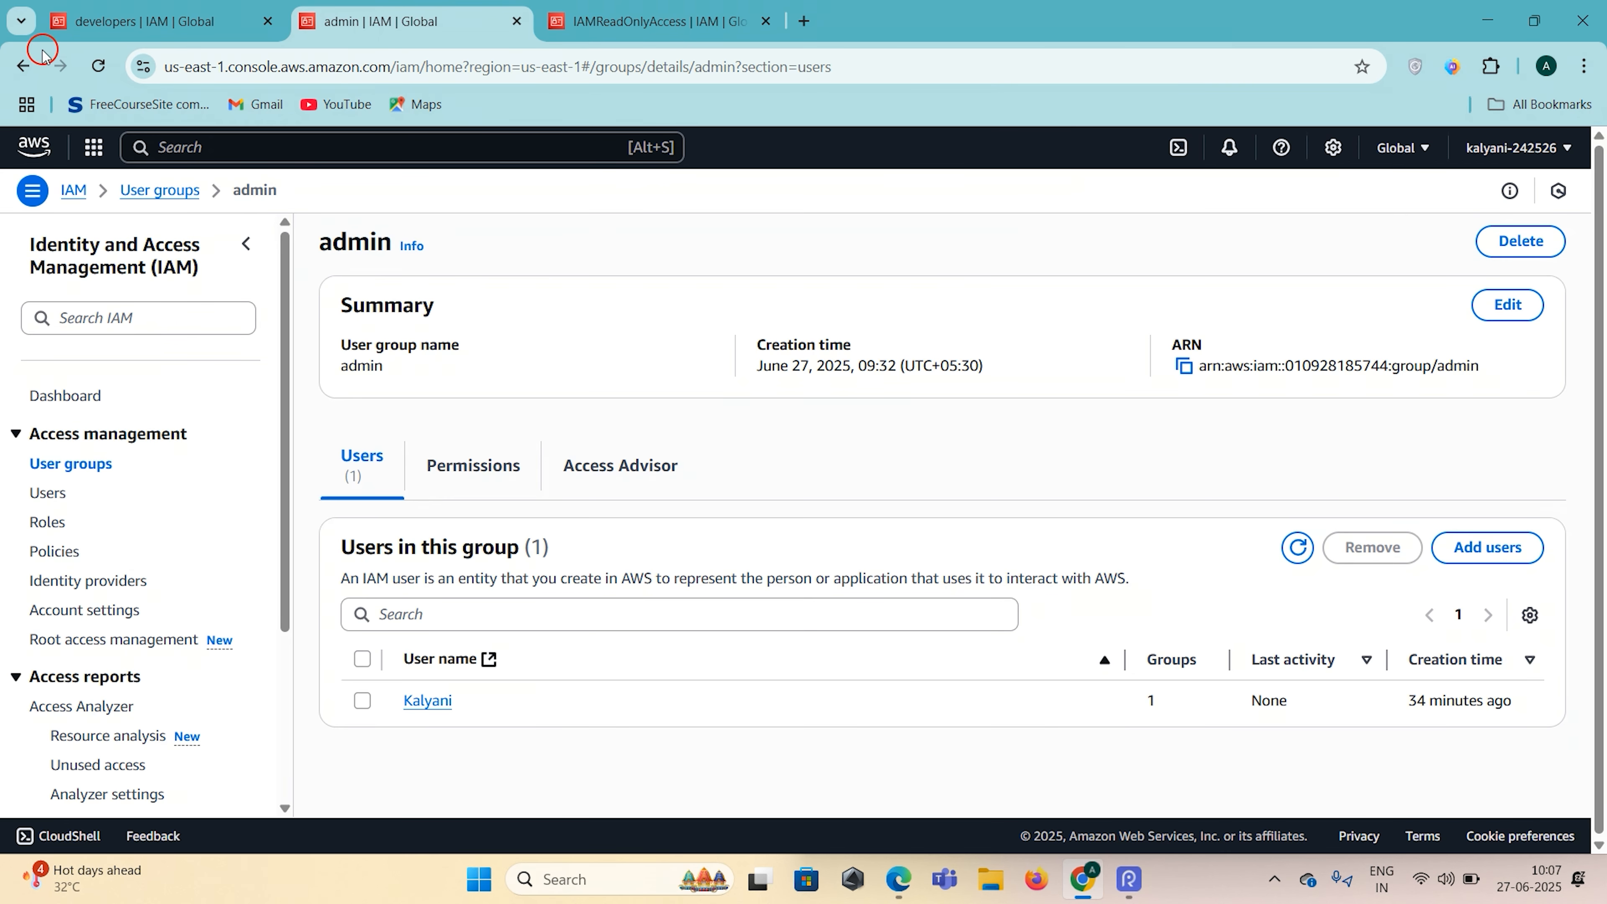
pyautogui.click(35, 67)
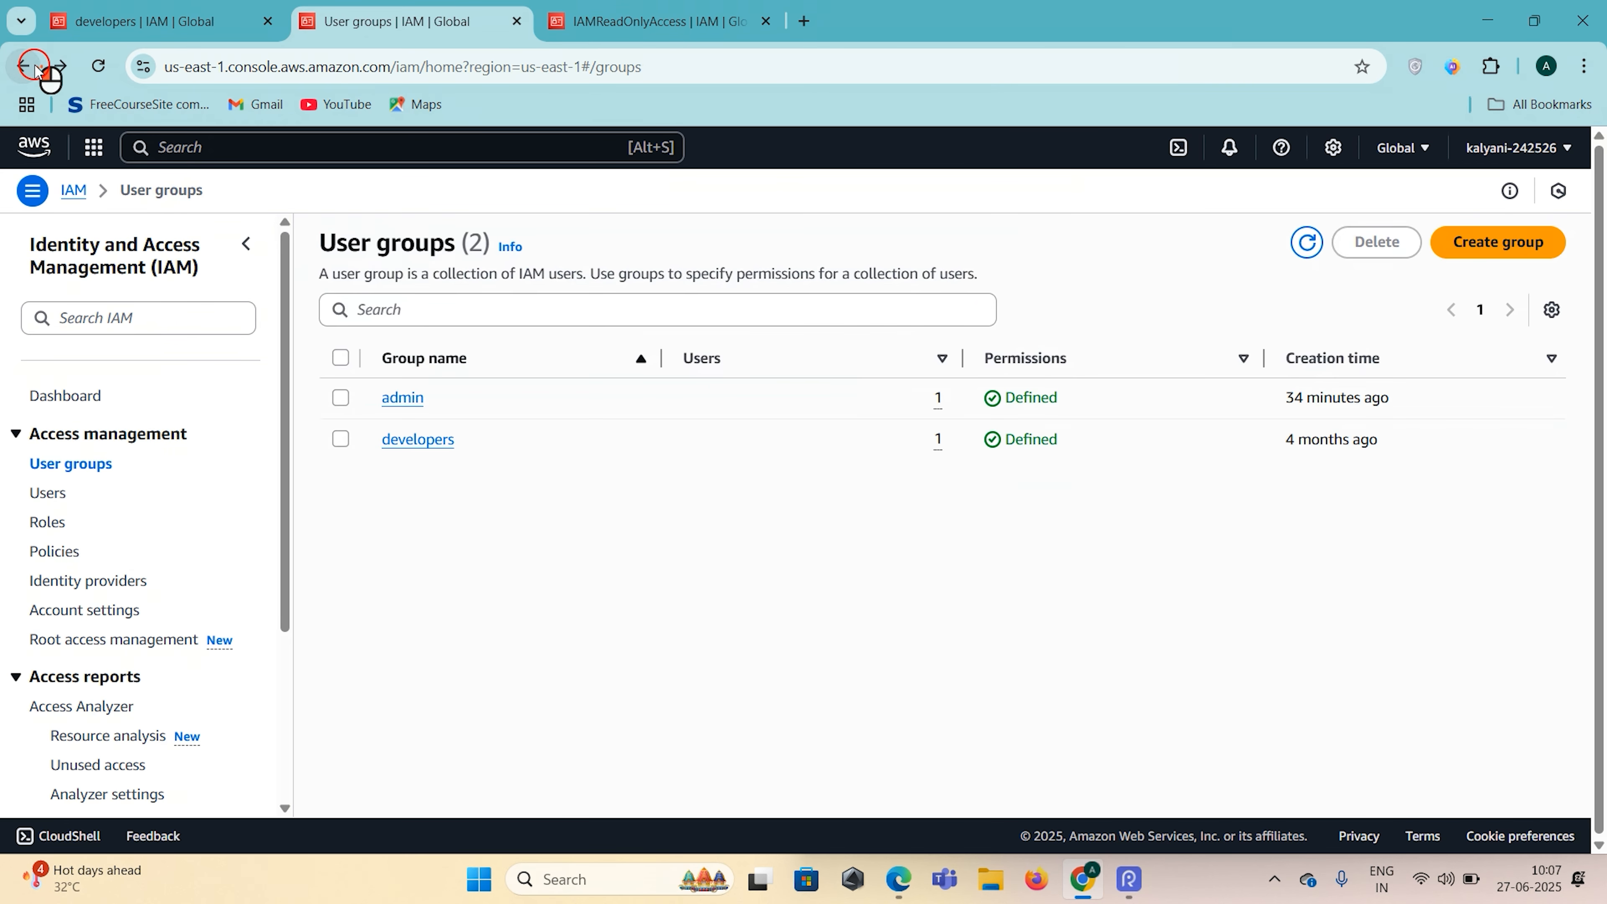
pyautogui.click(406, 436)
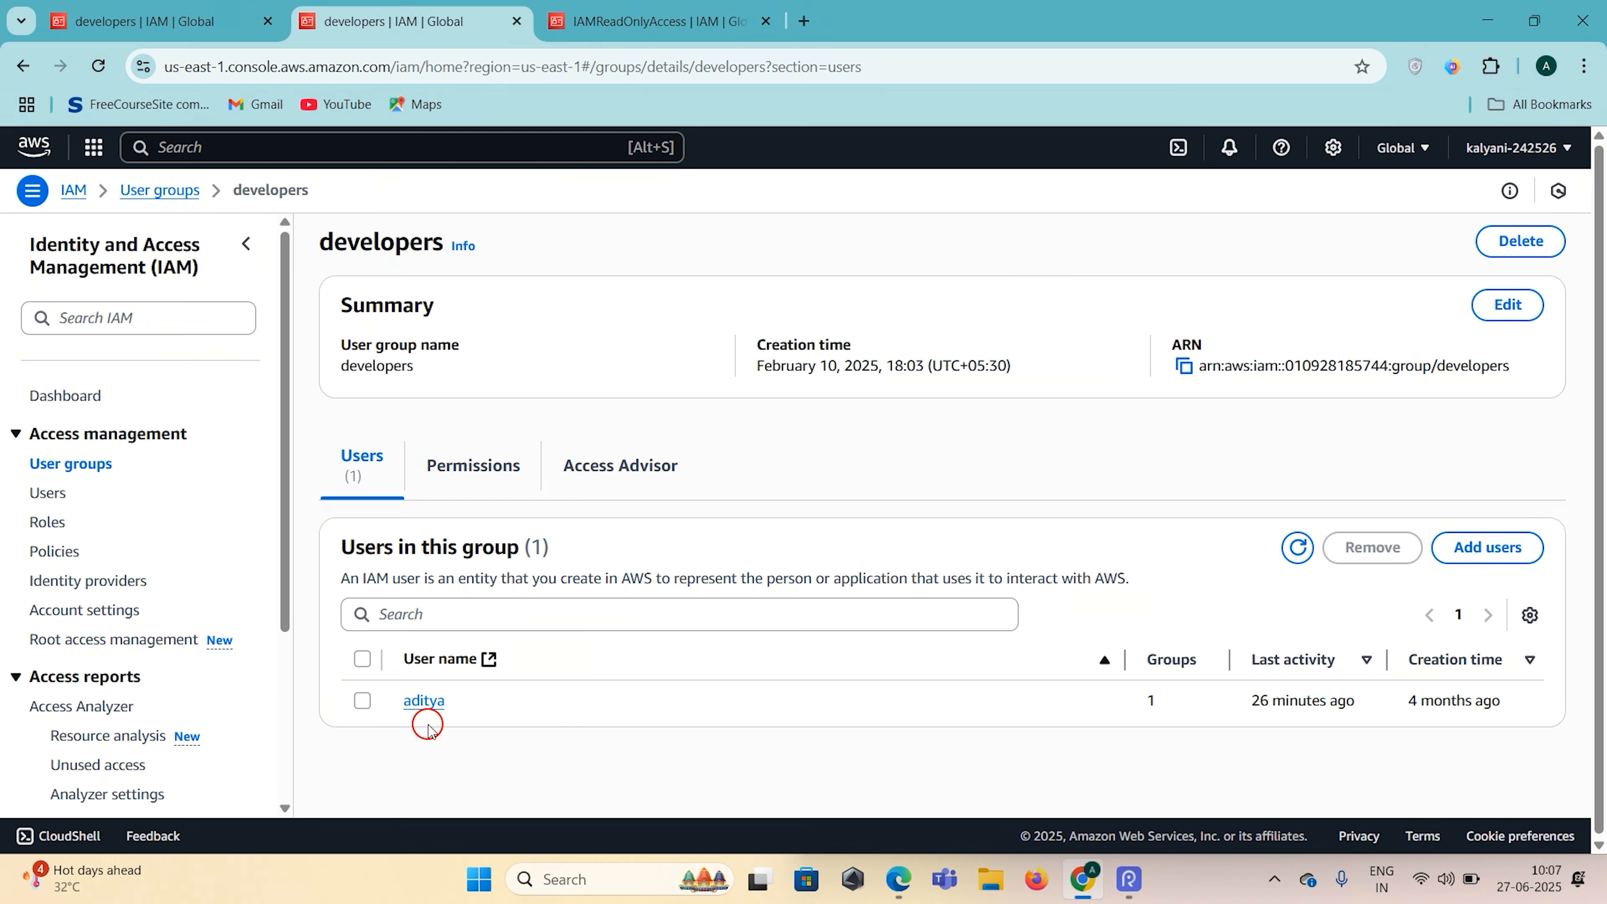
# Step: Open the developers group member's permissions policies and close the browser tab showing IAMReadOnlyAccess
pyautogui.click(424, 698)
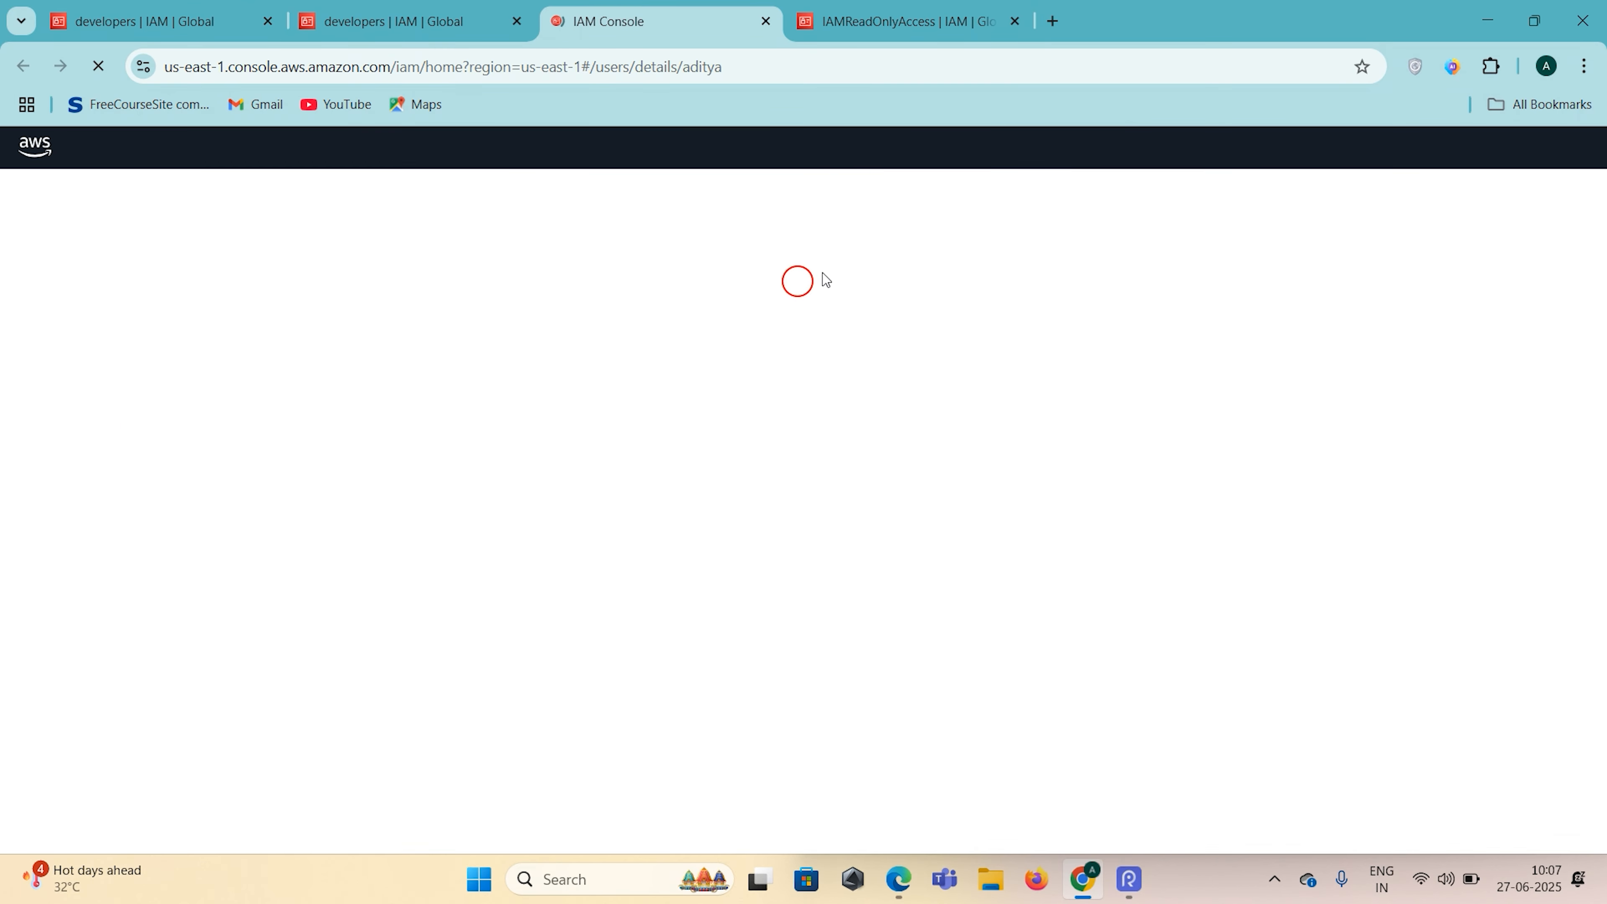
pyautogui.click(1018, 23)
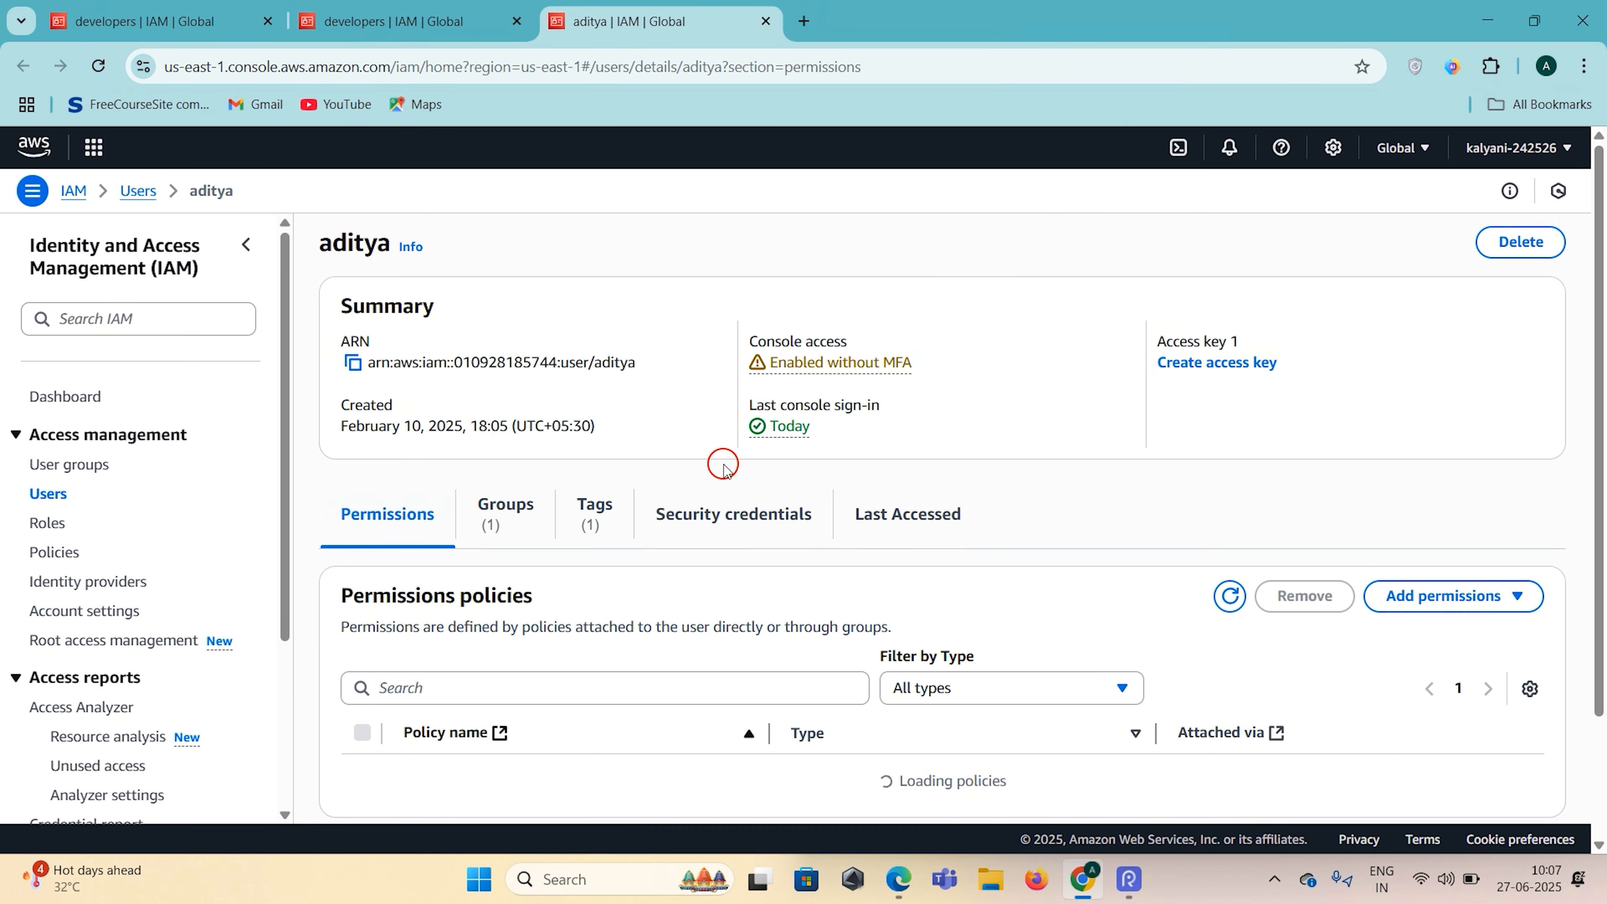
pyautogui.scroll(-2, 722, 465)
pyautogui.scroll(-3, 722, 466)
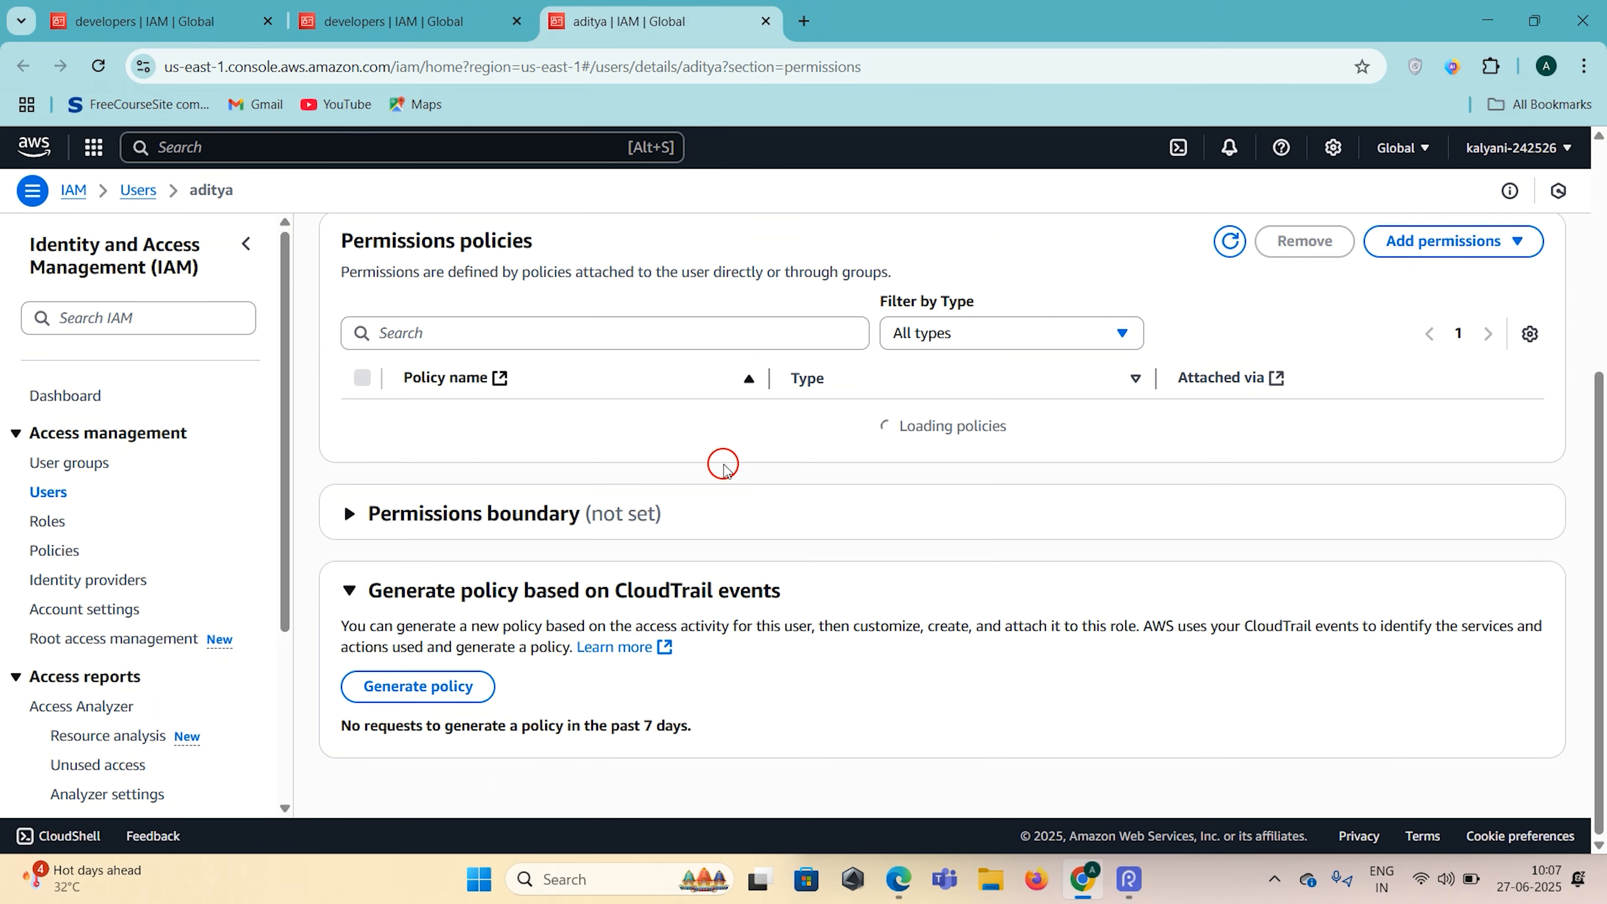
pyautogui.scroll(2, 638, 520)
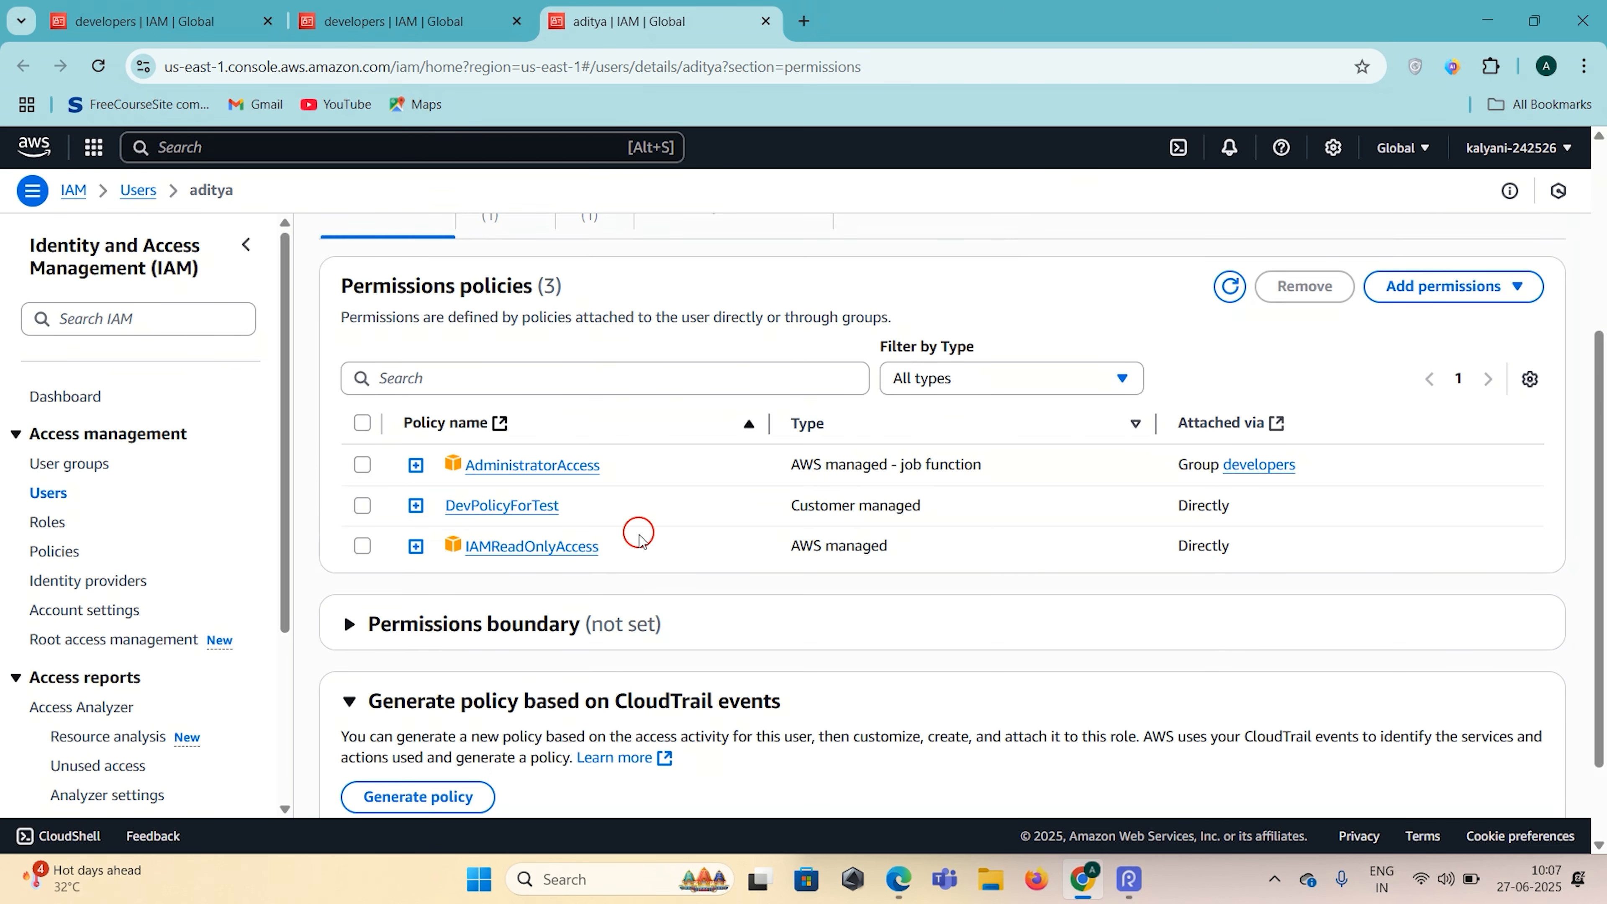
# Step: Remove the directly attached DevPolicyForTest and IAMReadOnlyAccess policies from the user
pyautogui.click(362, 505)
pyautogui.click(364, 546)
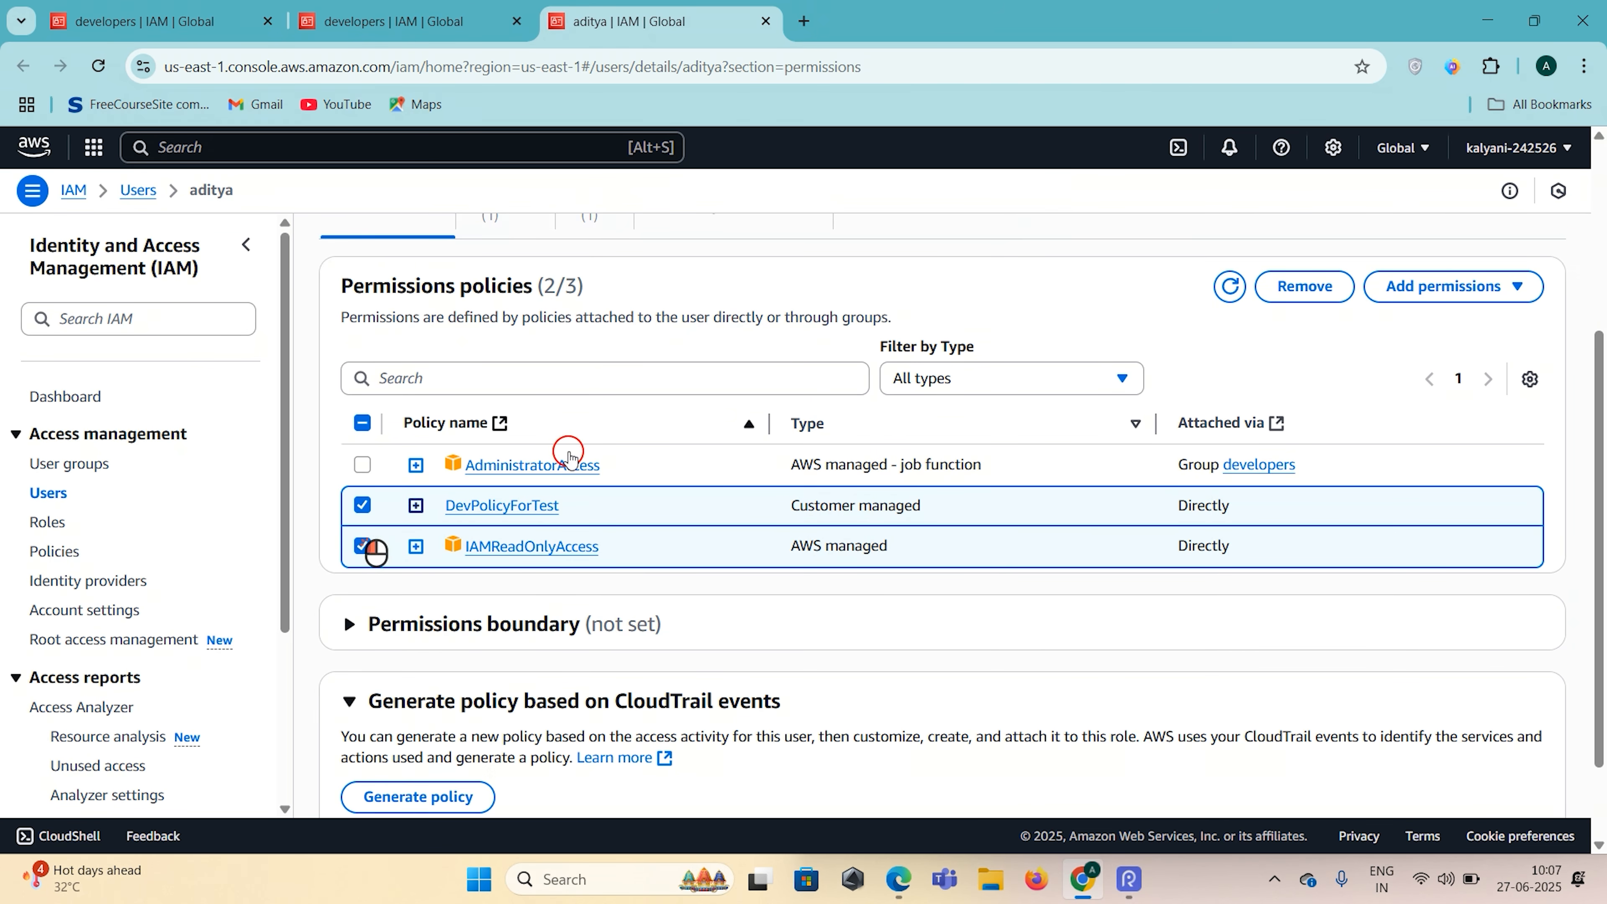
pyautogui.click(1325, 303)
pyautogui.click(1053, 549)
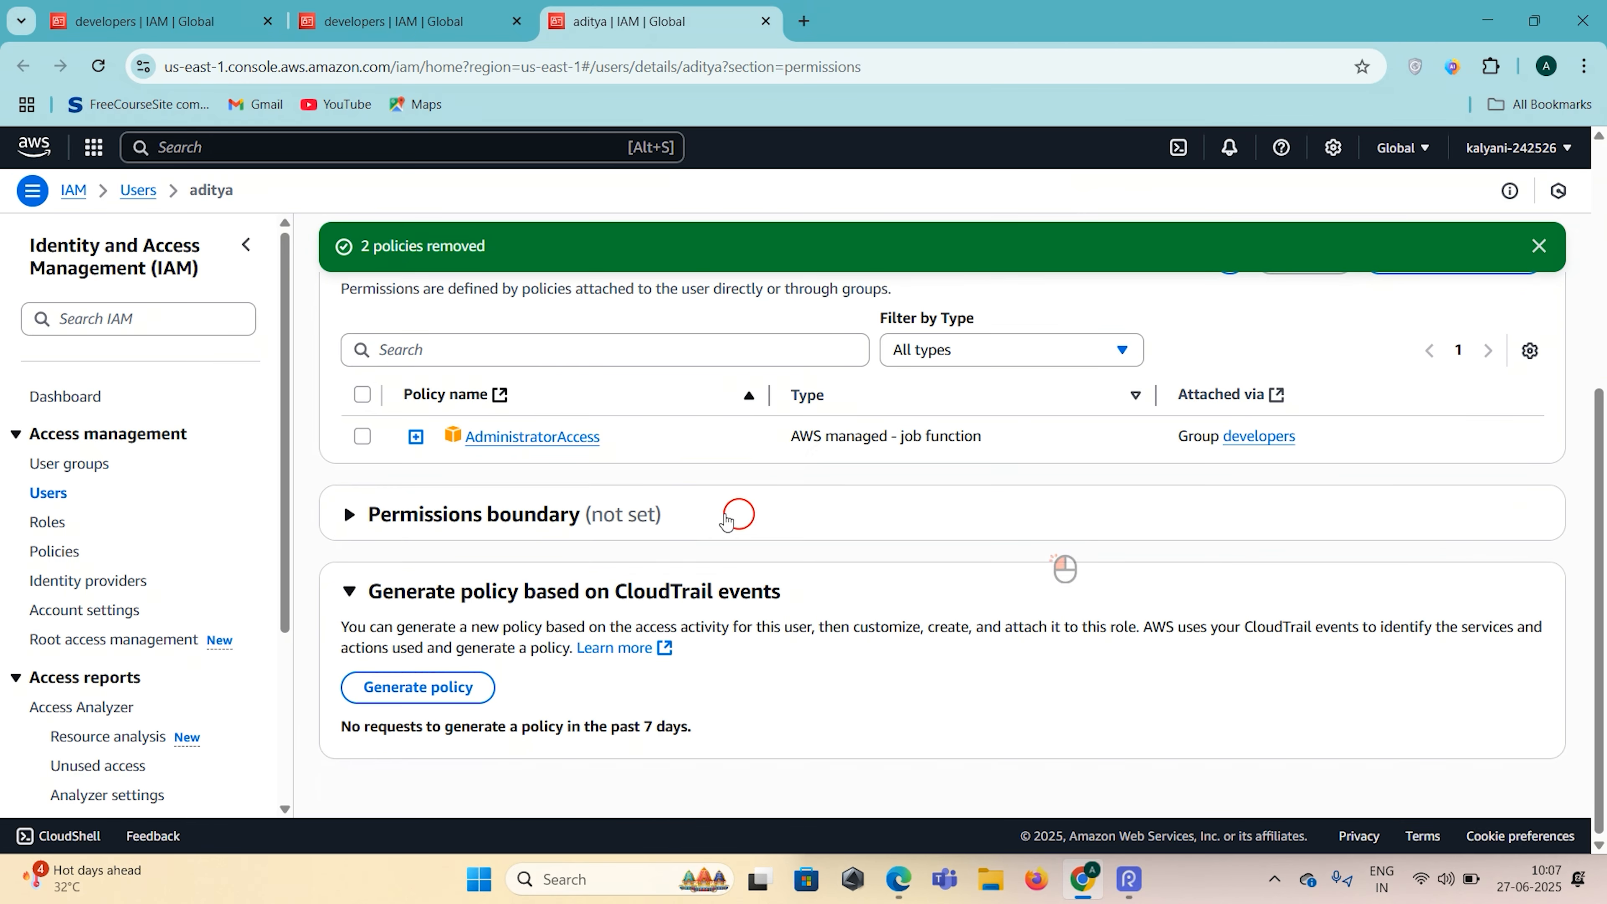
pyautogui.scroll(5, 717, 491)
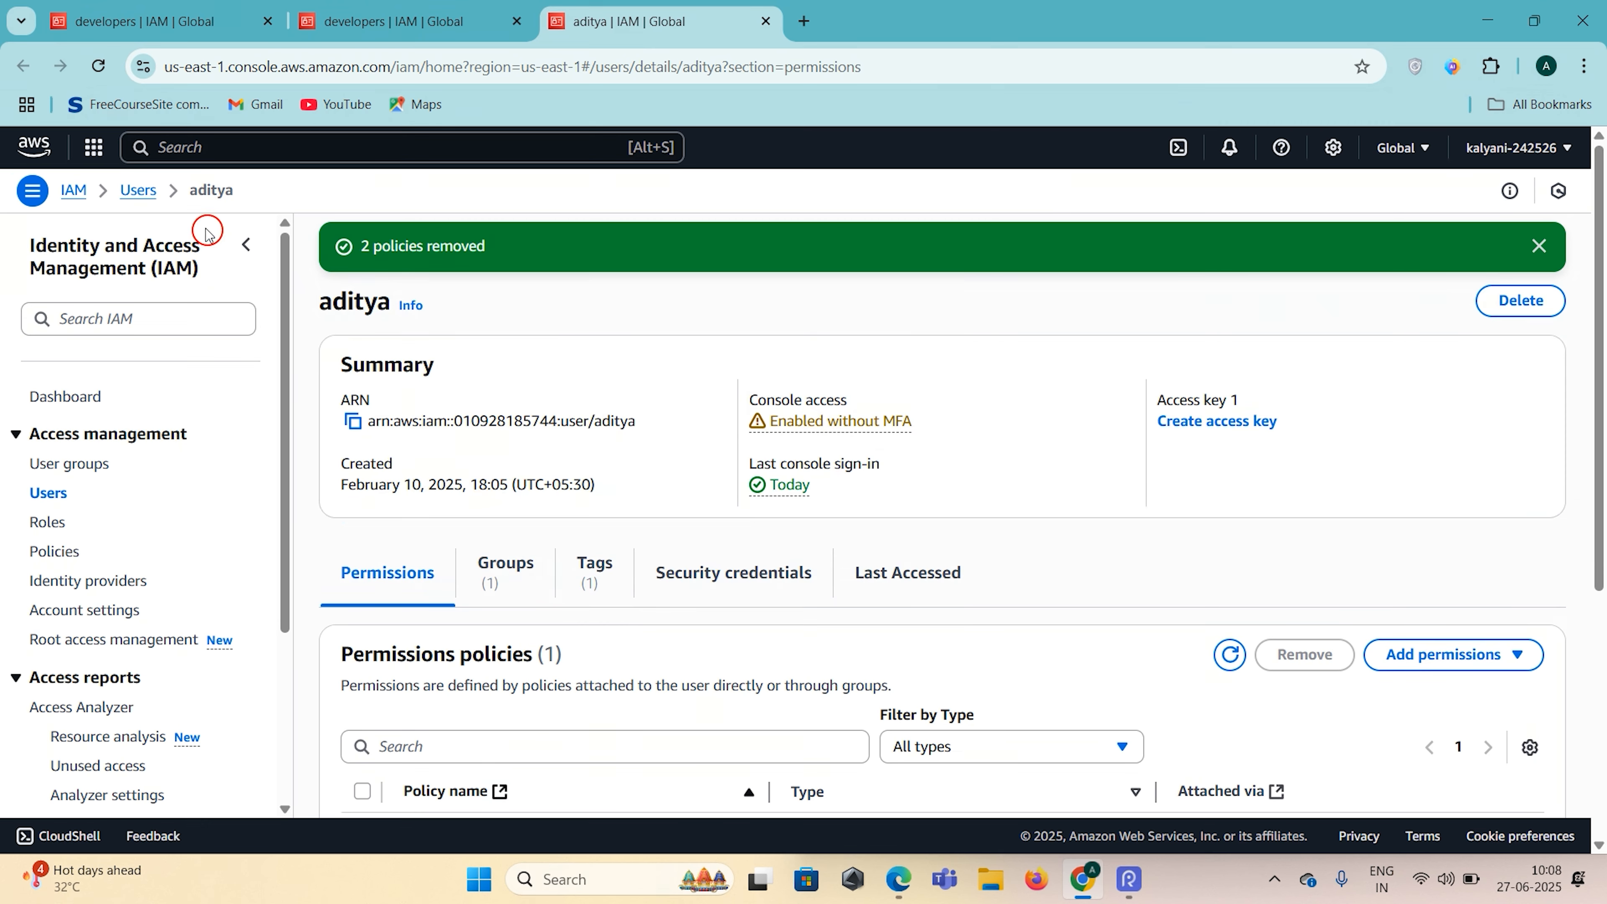
# Step: Review the permissions policies of the other user, who belongs to the admin group, and return to the Users list
pyautogui.click(145, 191)
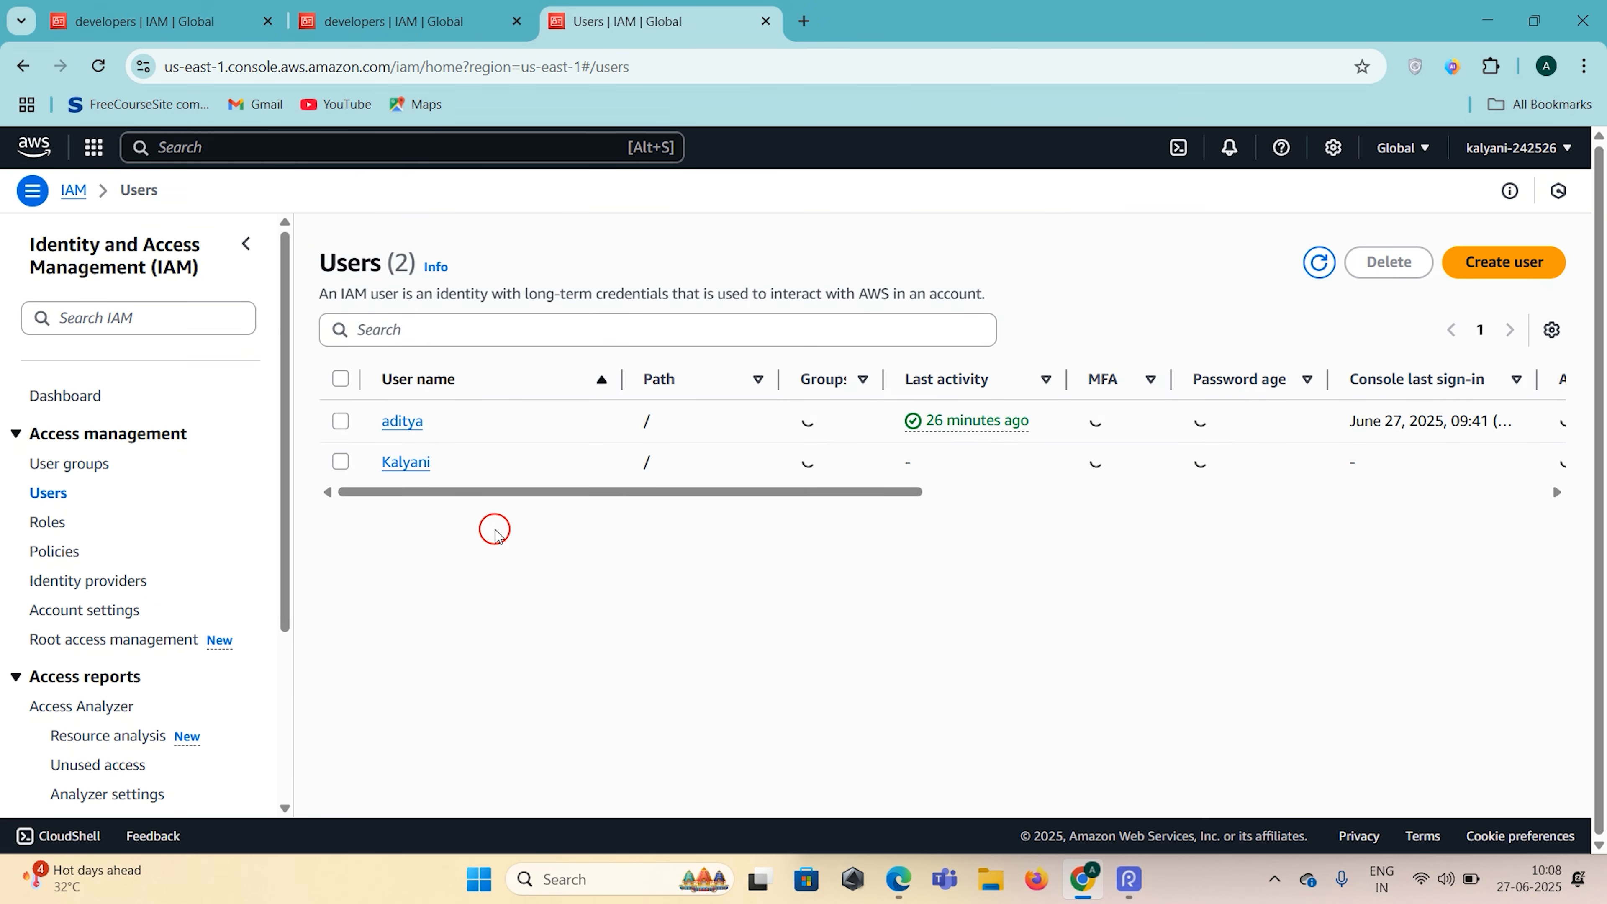
pyautogui.click(408, 465)
pyautogui.scroll(-3, 530, 430)
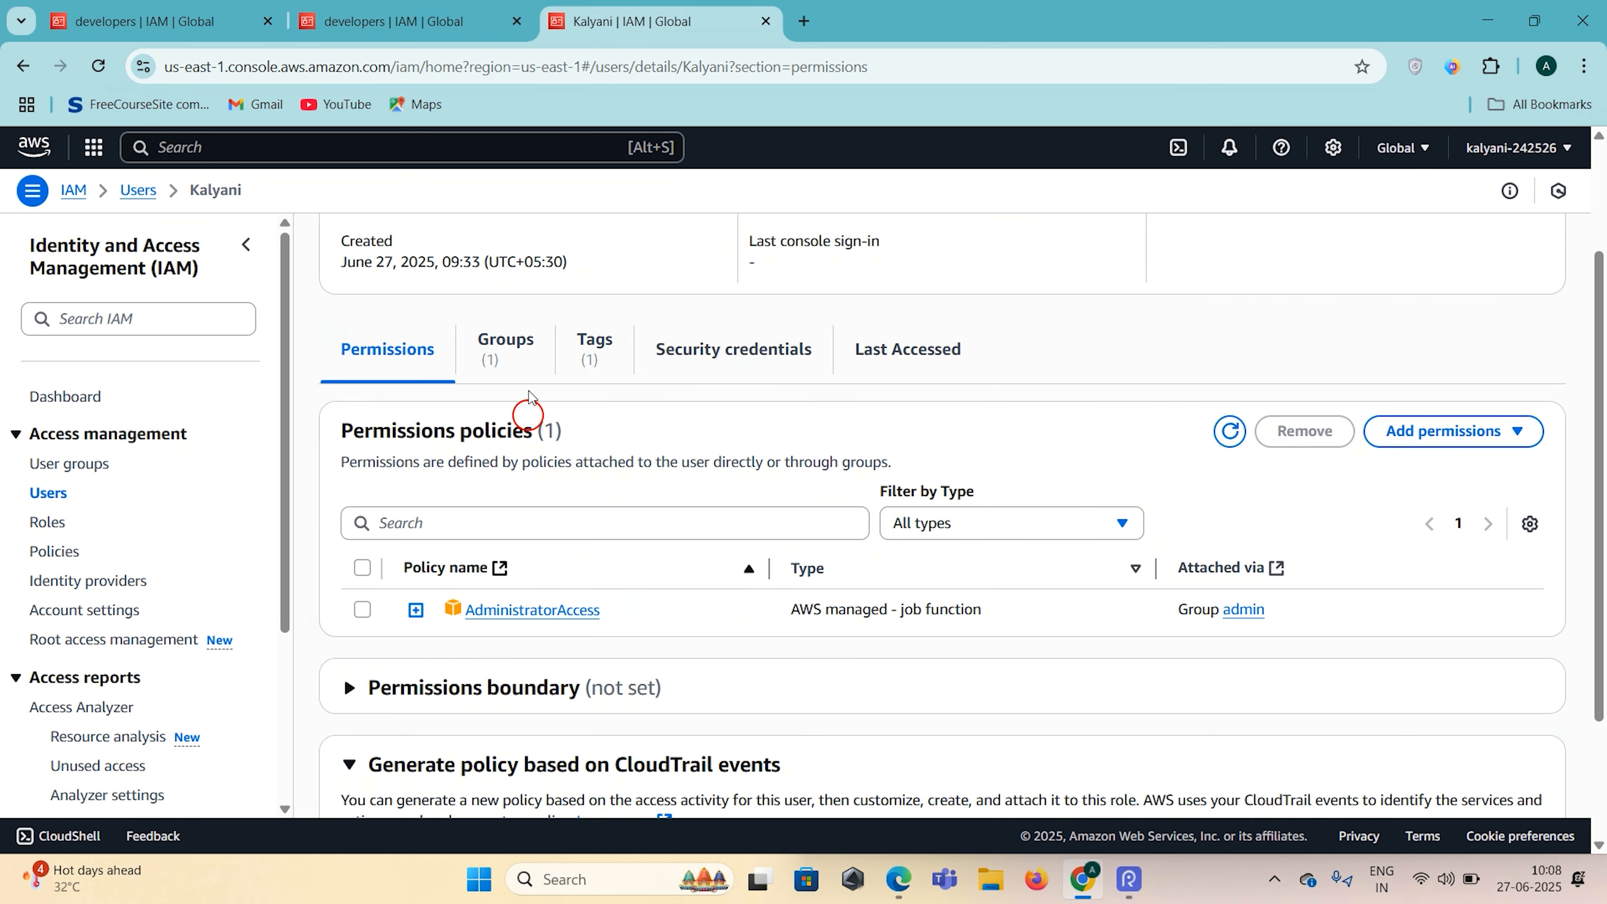
pyautogui.scroll(3, 612, 441)
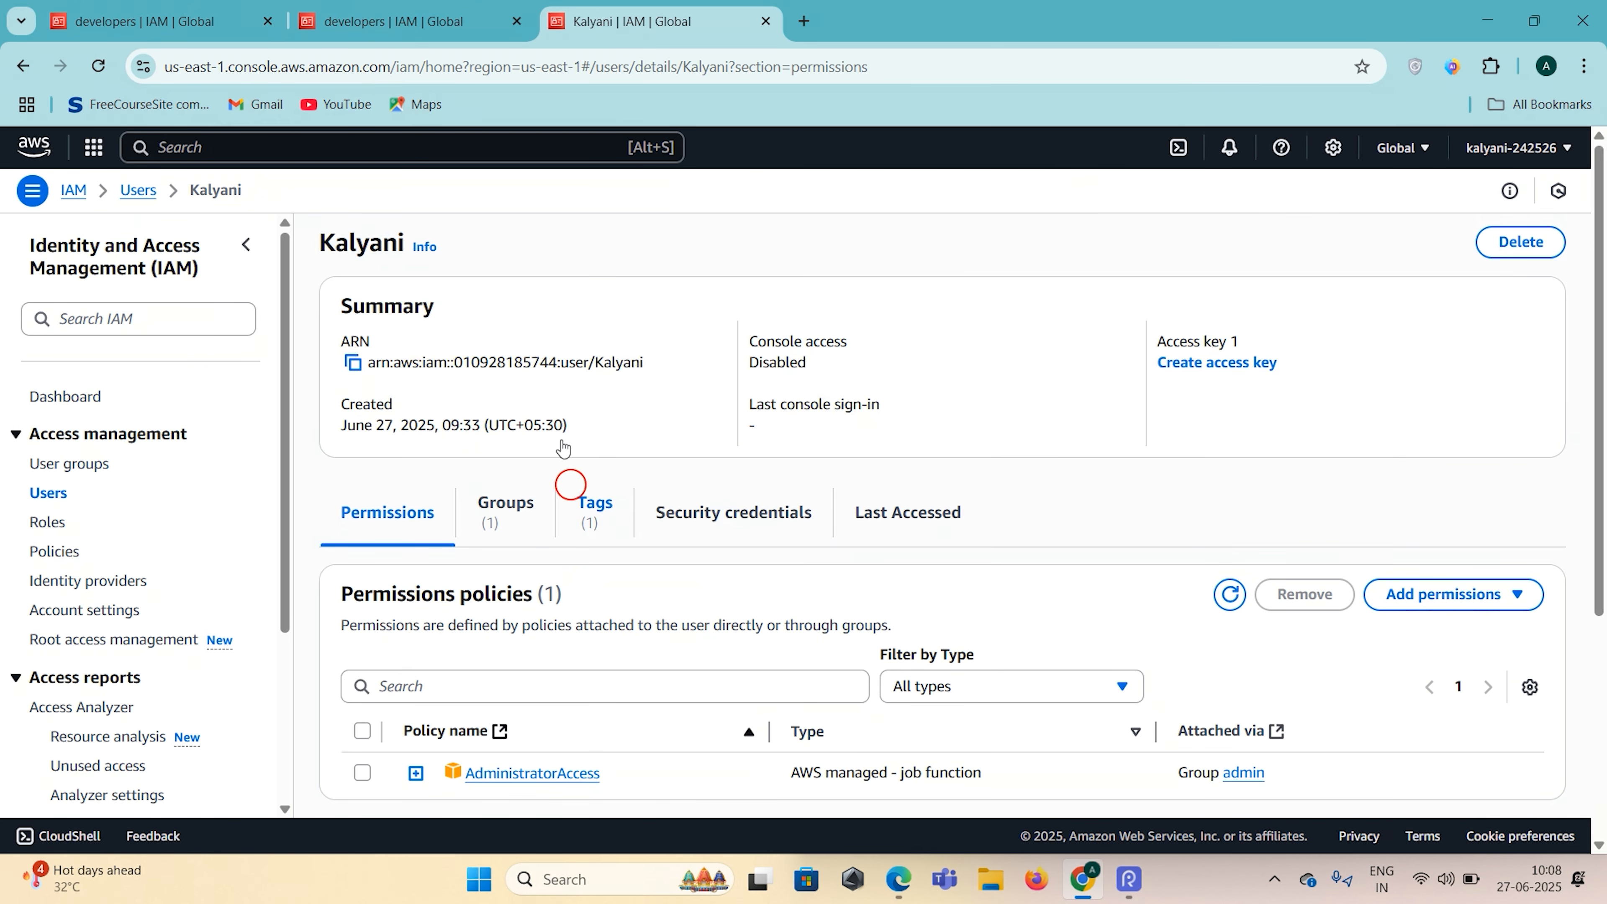
pyautogui.click(22, 66)
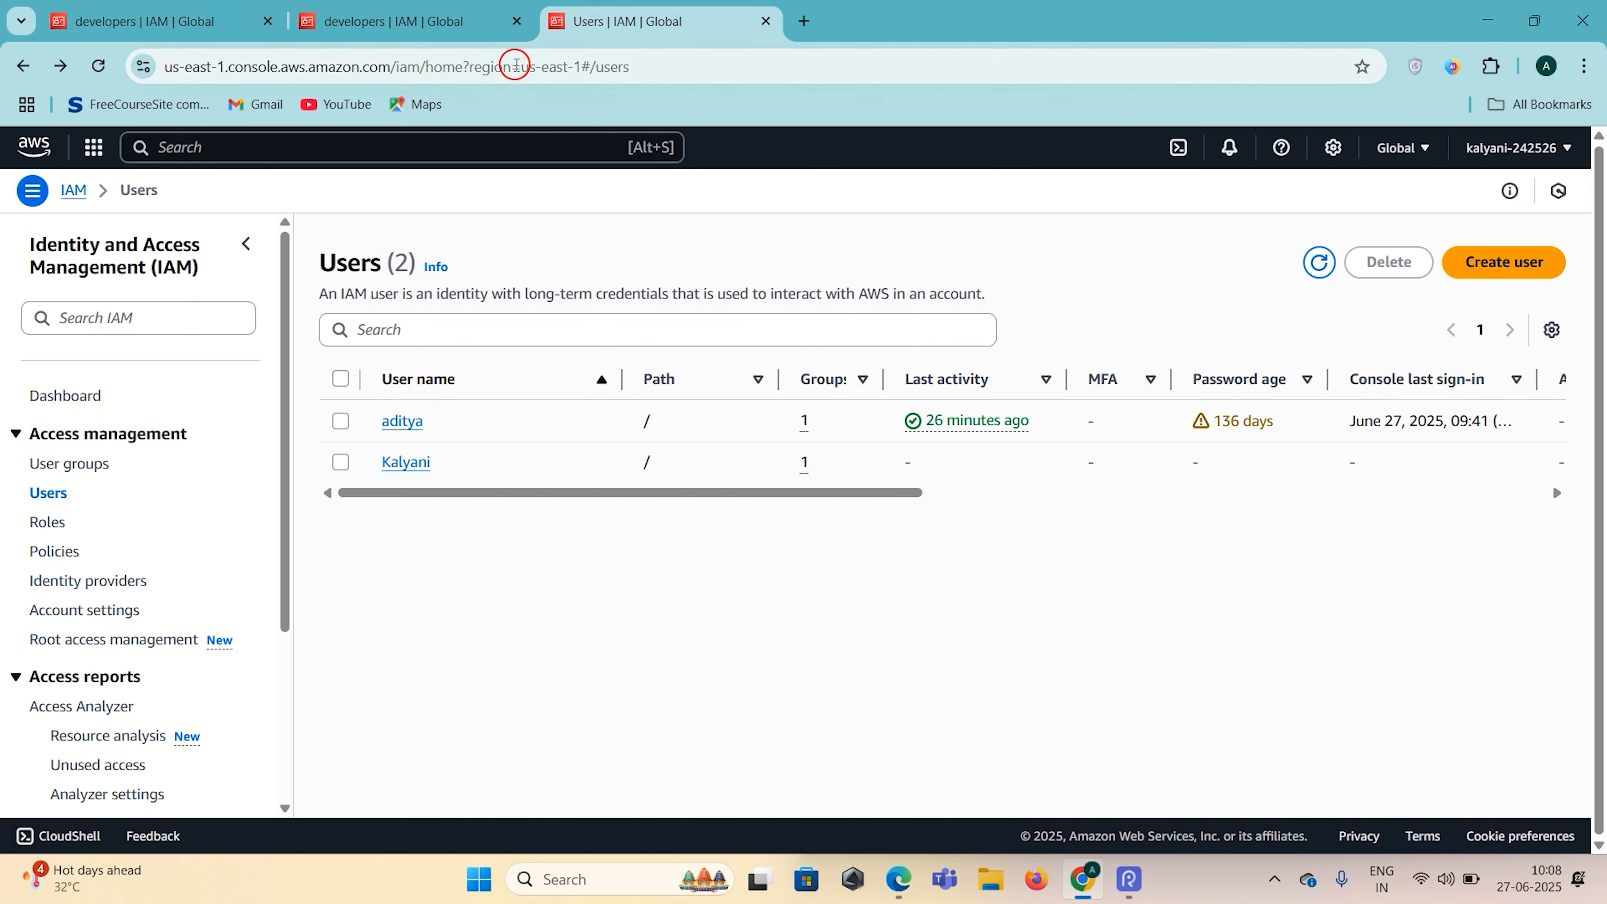
# Step: Search the IAM policies for "DevPoli"
pyautogui.click(48, 551)
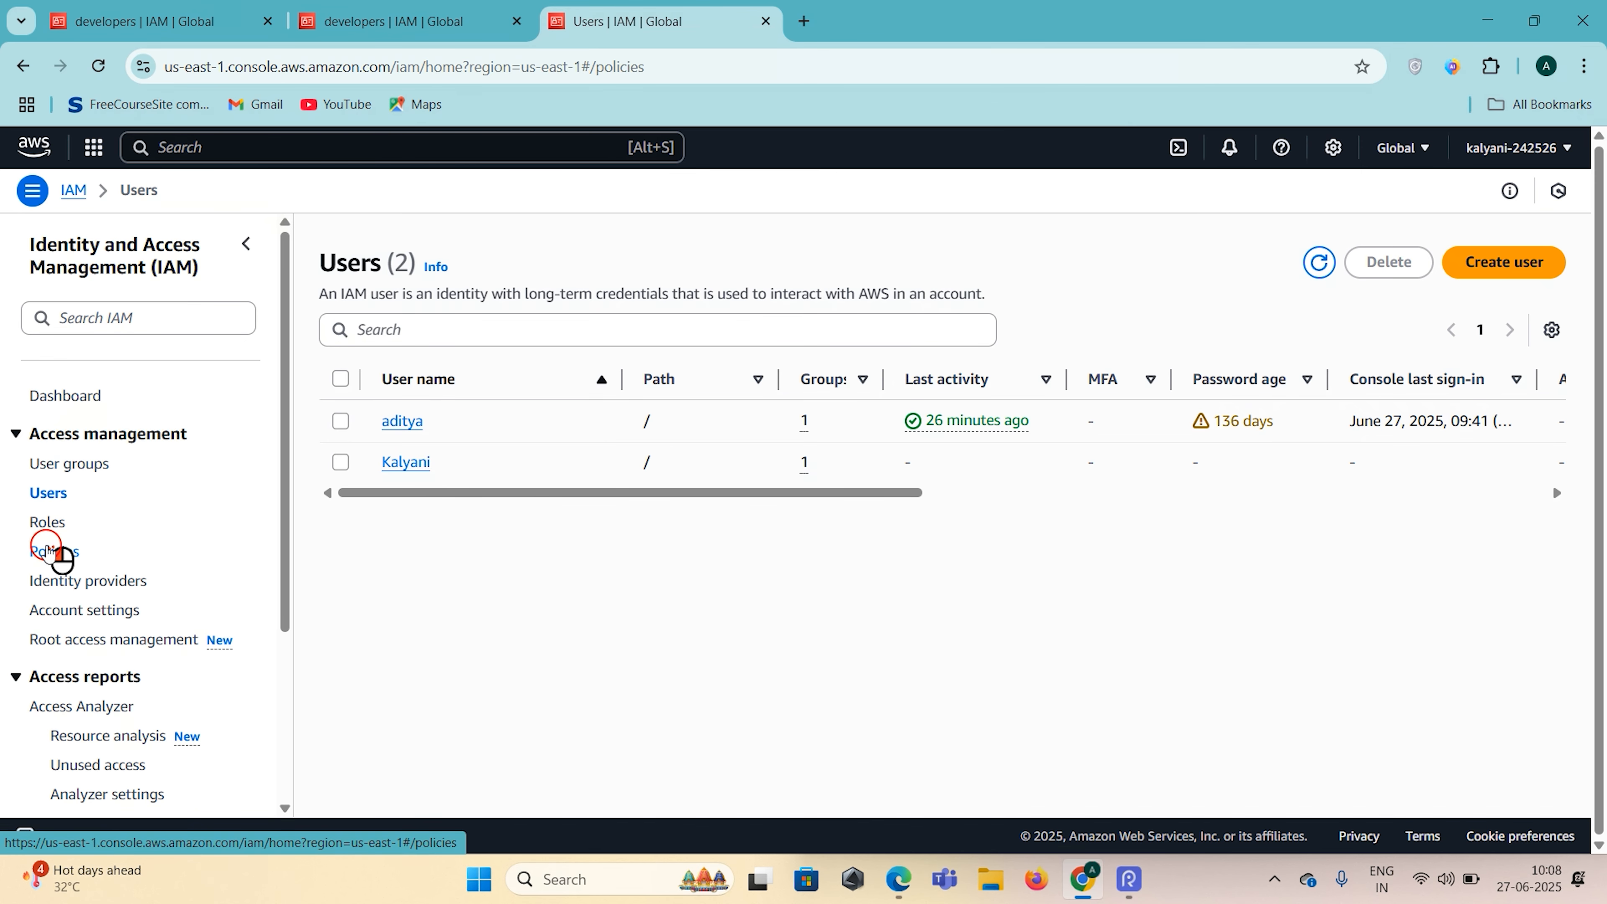
pyautogui.click(534, 334)
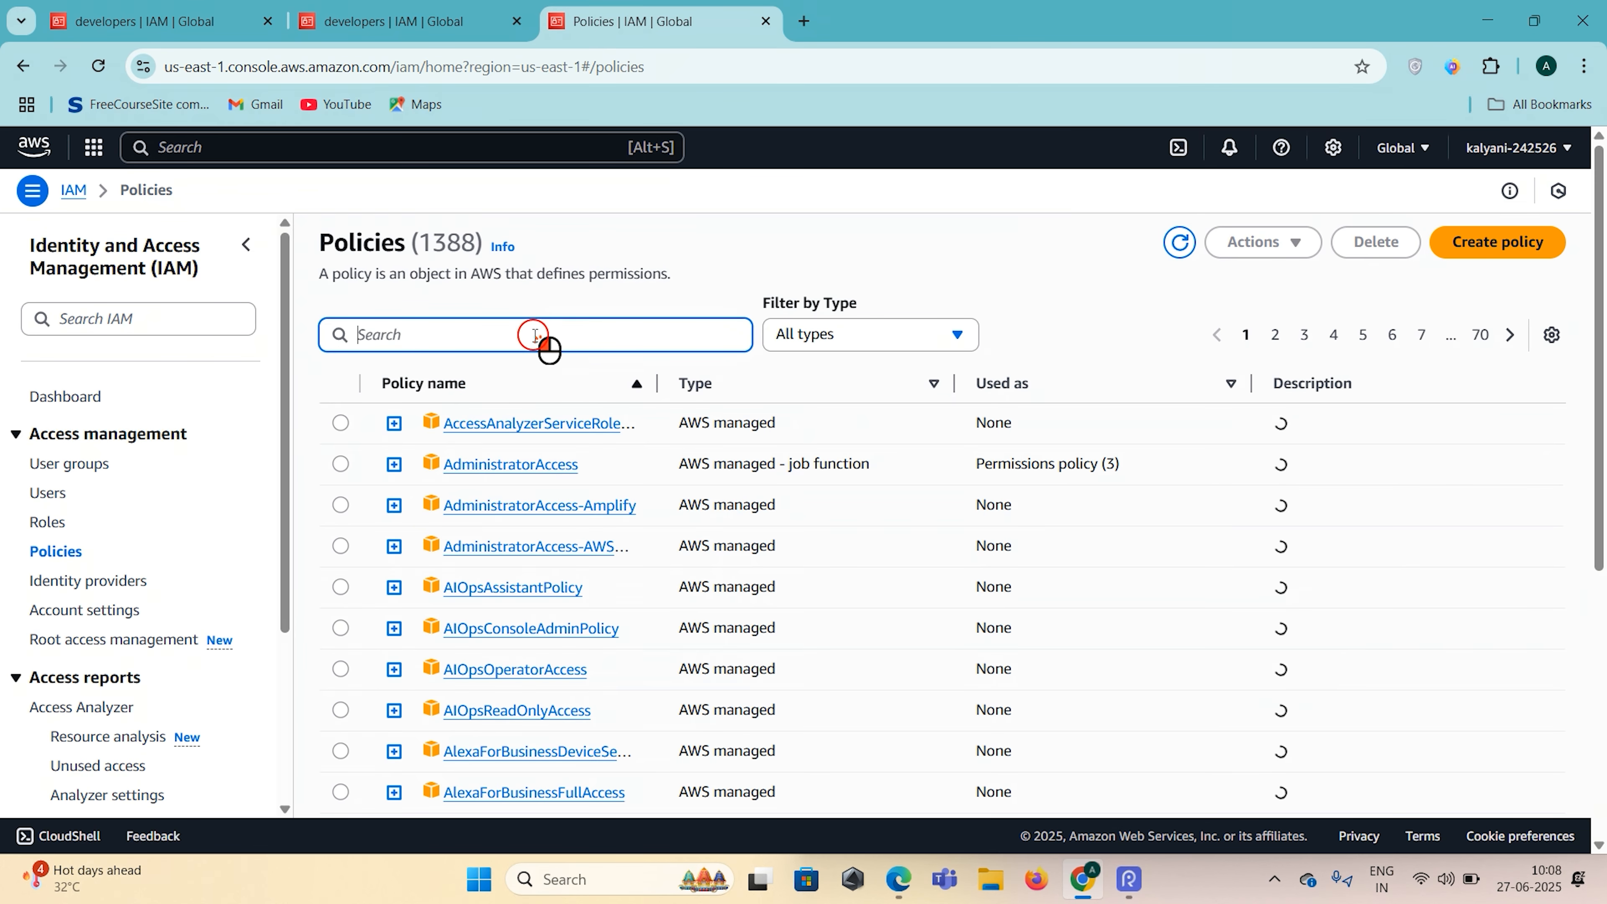
pyautogui.write('DevPoli')
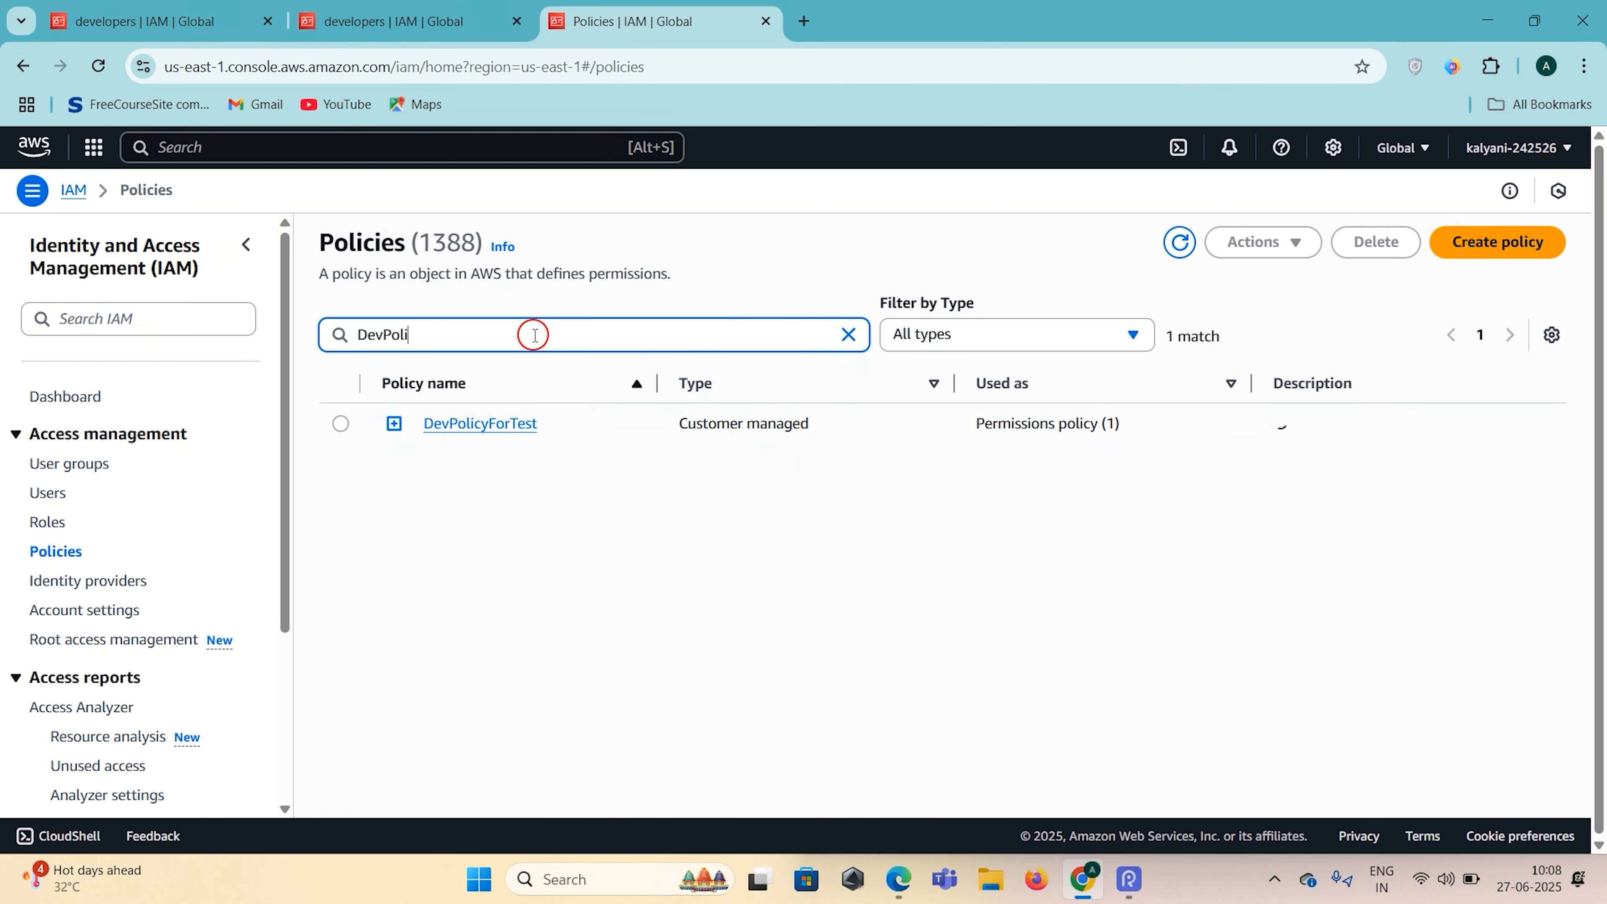
# Step: Delete the DevPolicyForTest policy permanently, entering its name DevPolicyForTest as confirmation
pyautogui.click(341, 424)
pyautogui.click(1379, 248)
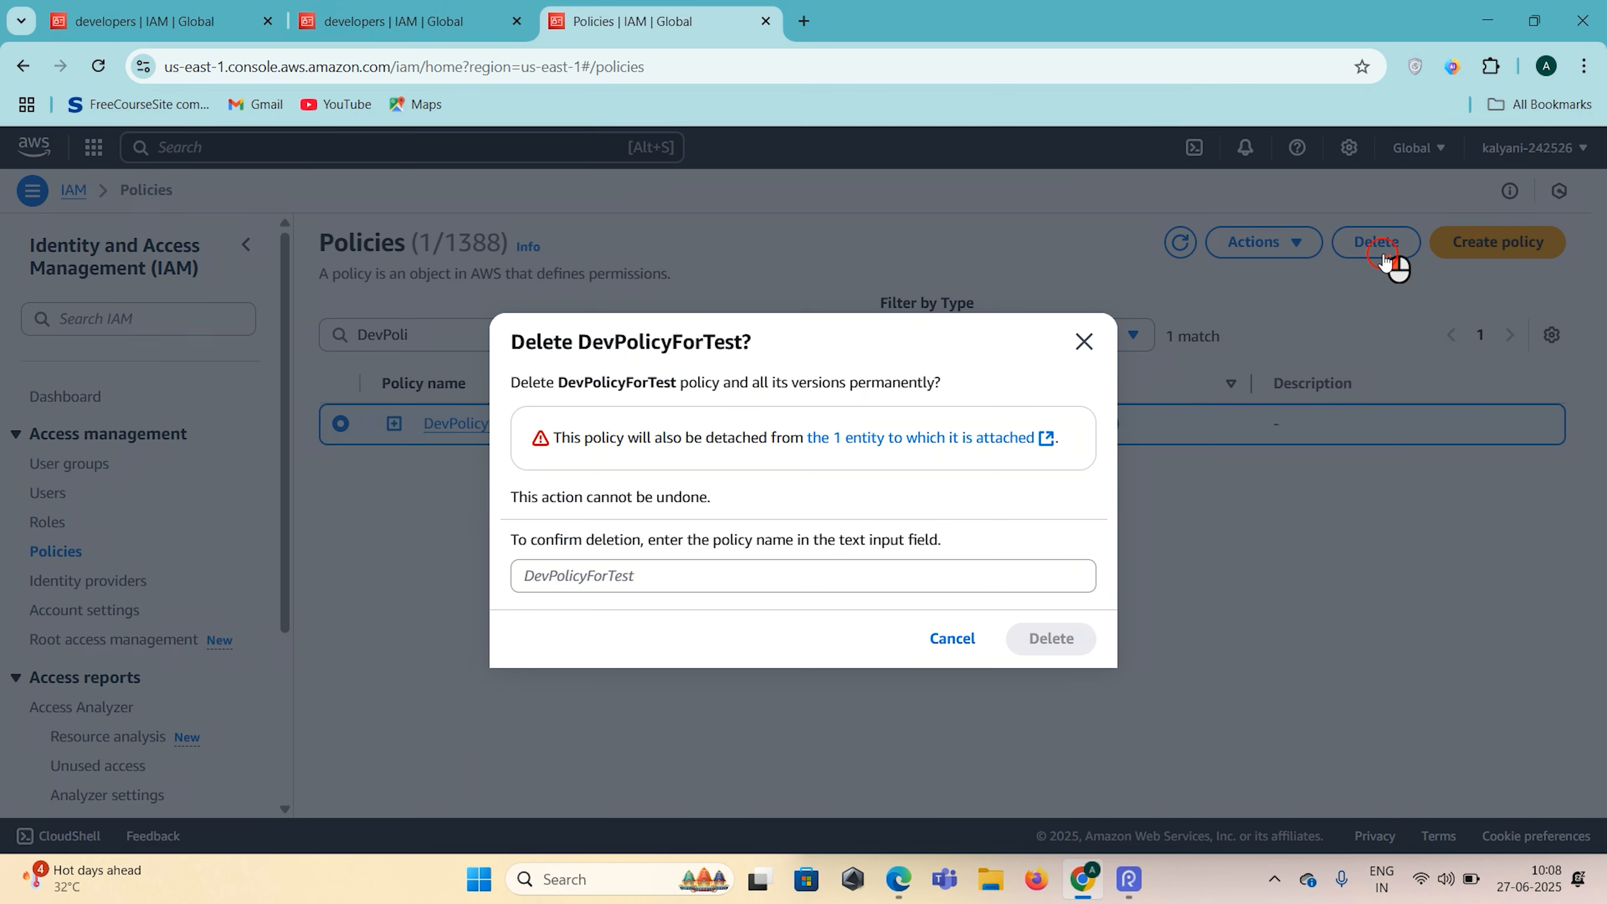
pyautogui.click(816, 575)
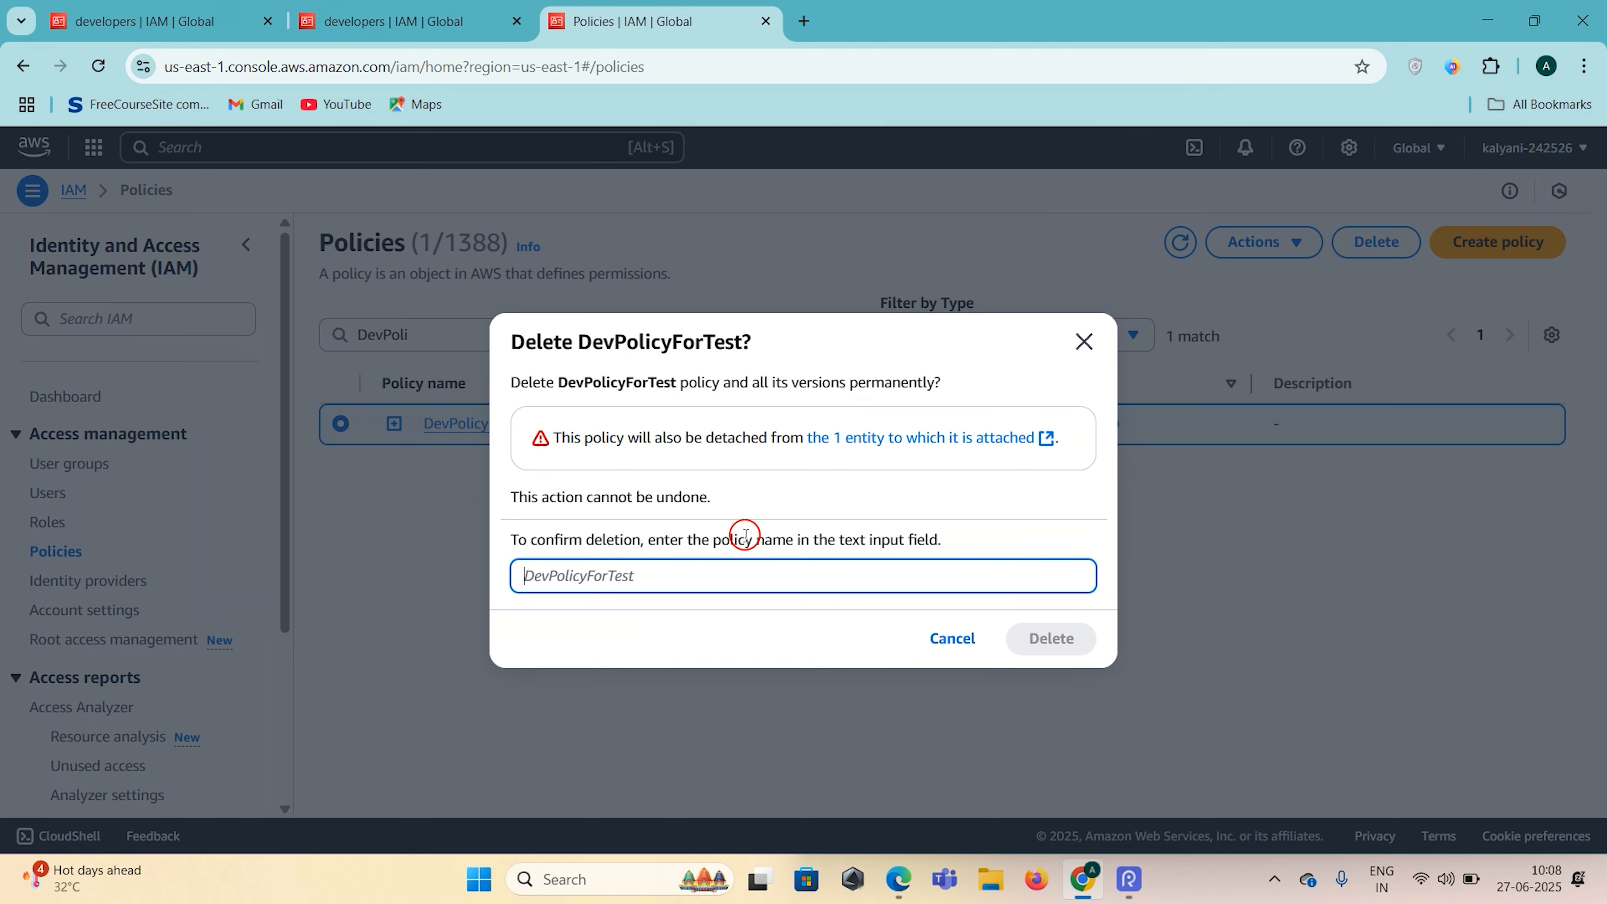
pyautogui.write('DE')
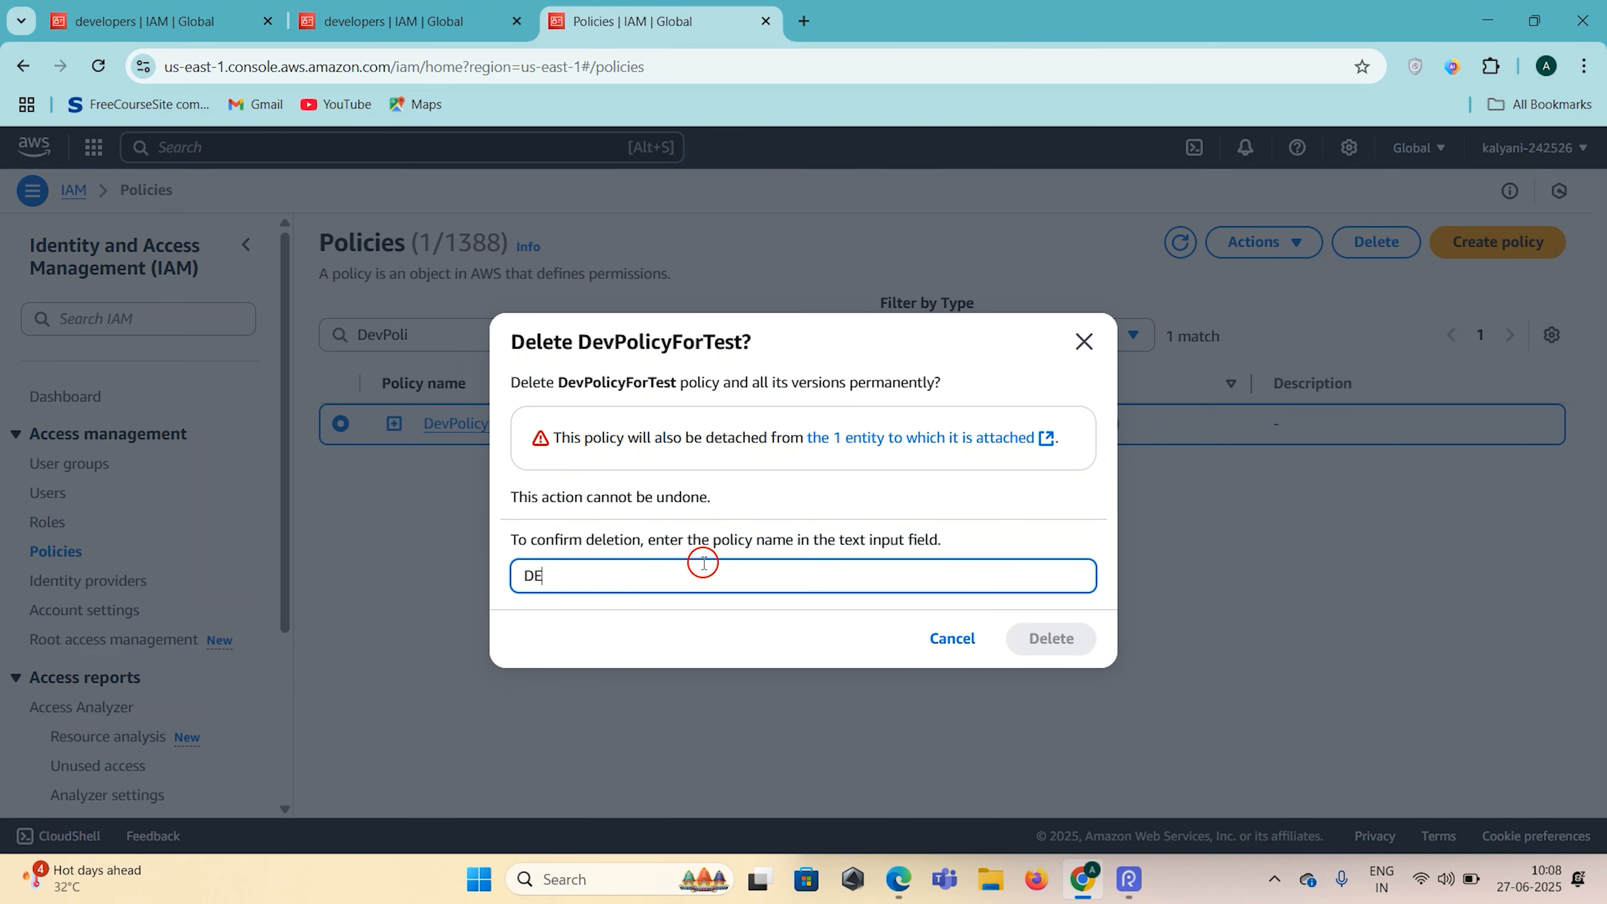
pyautogui.doubleClick(622, 380)
pyautogui.hotkey('ctrl', 'c')
pyautogui.click(571, 566)
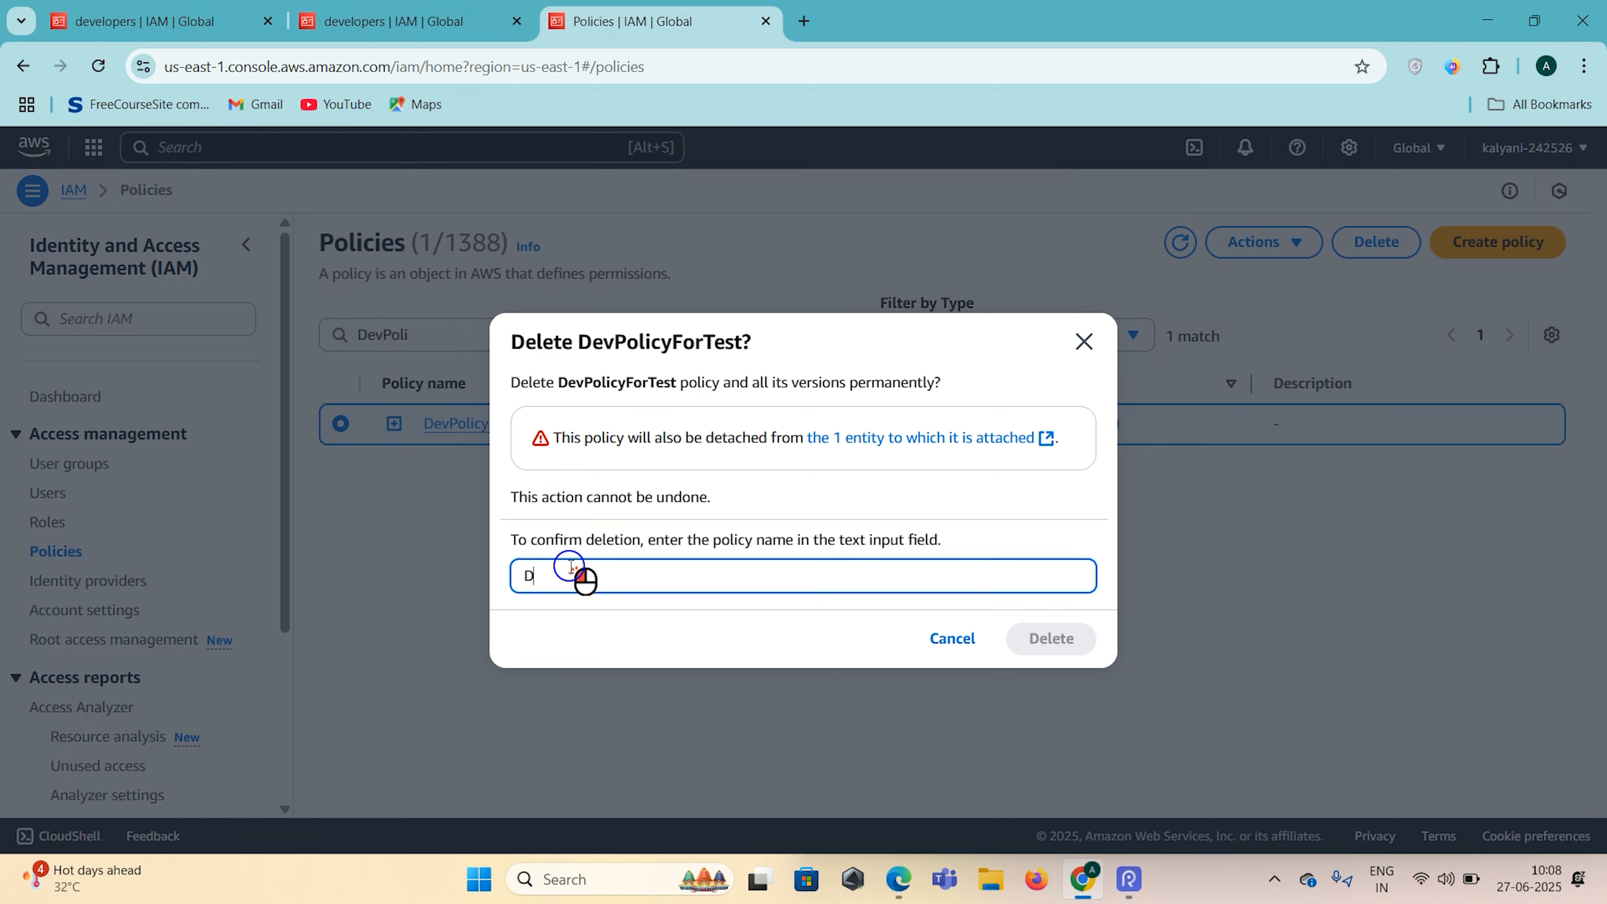
pyautogui.hotkey('ctrl', 'v')
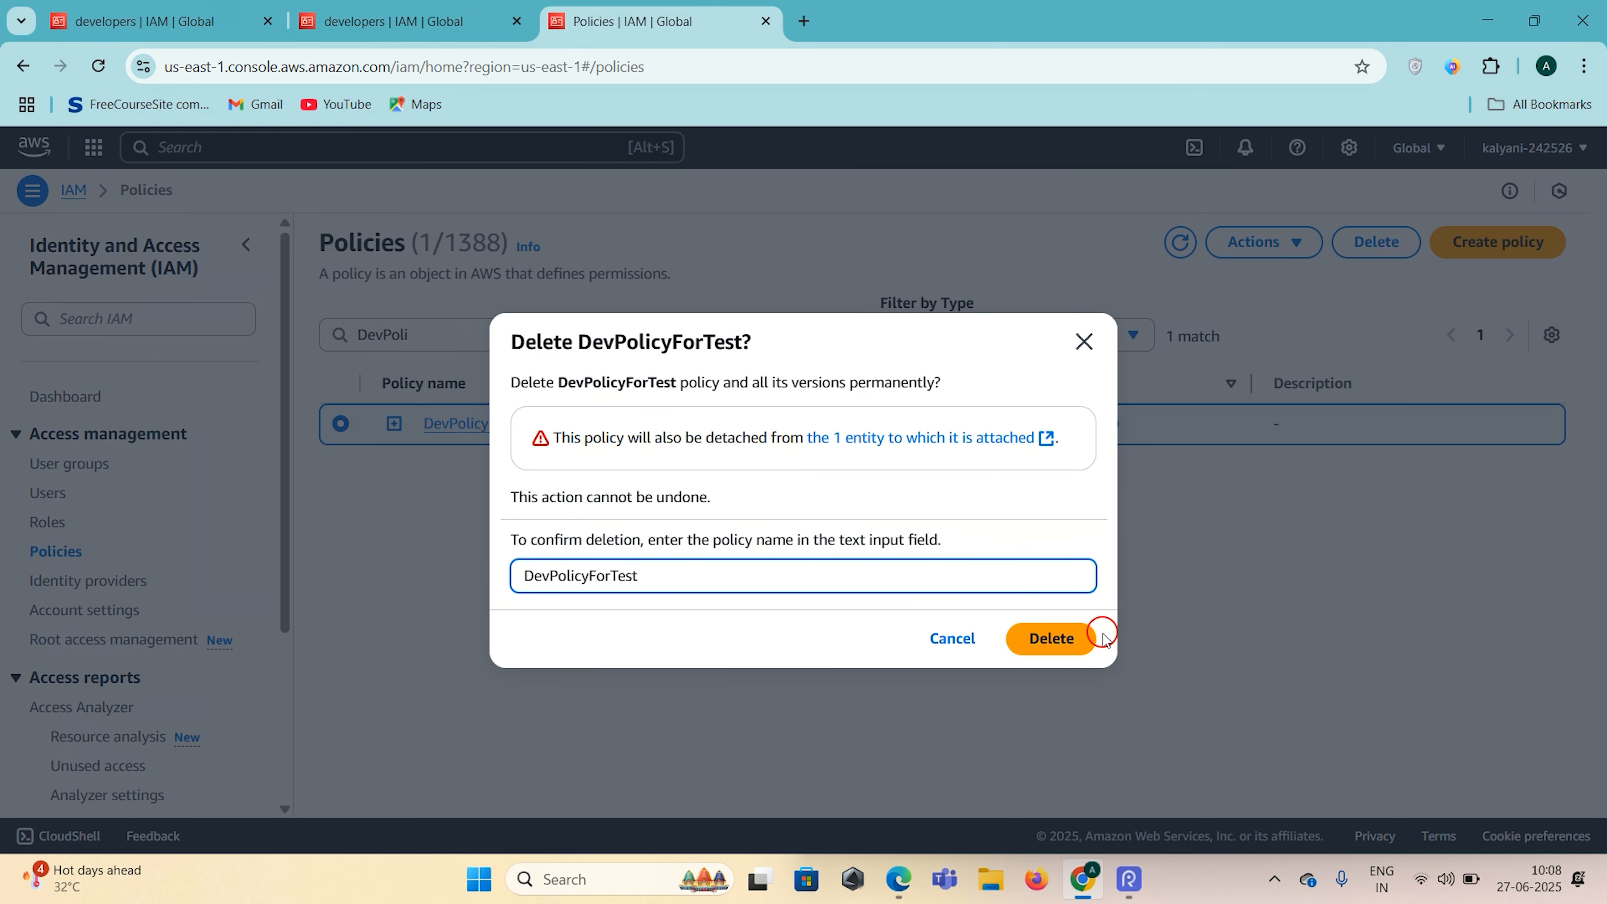
pyautogui.click(1075, 638)
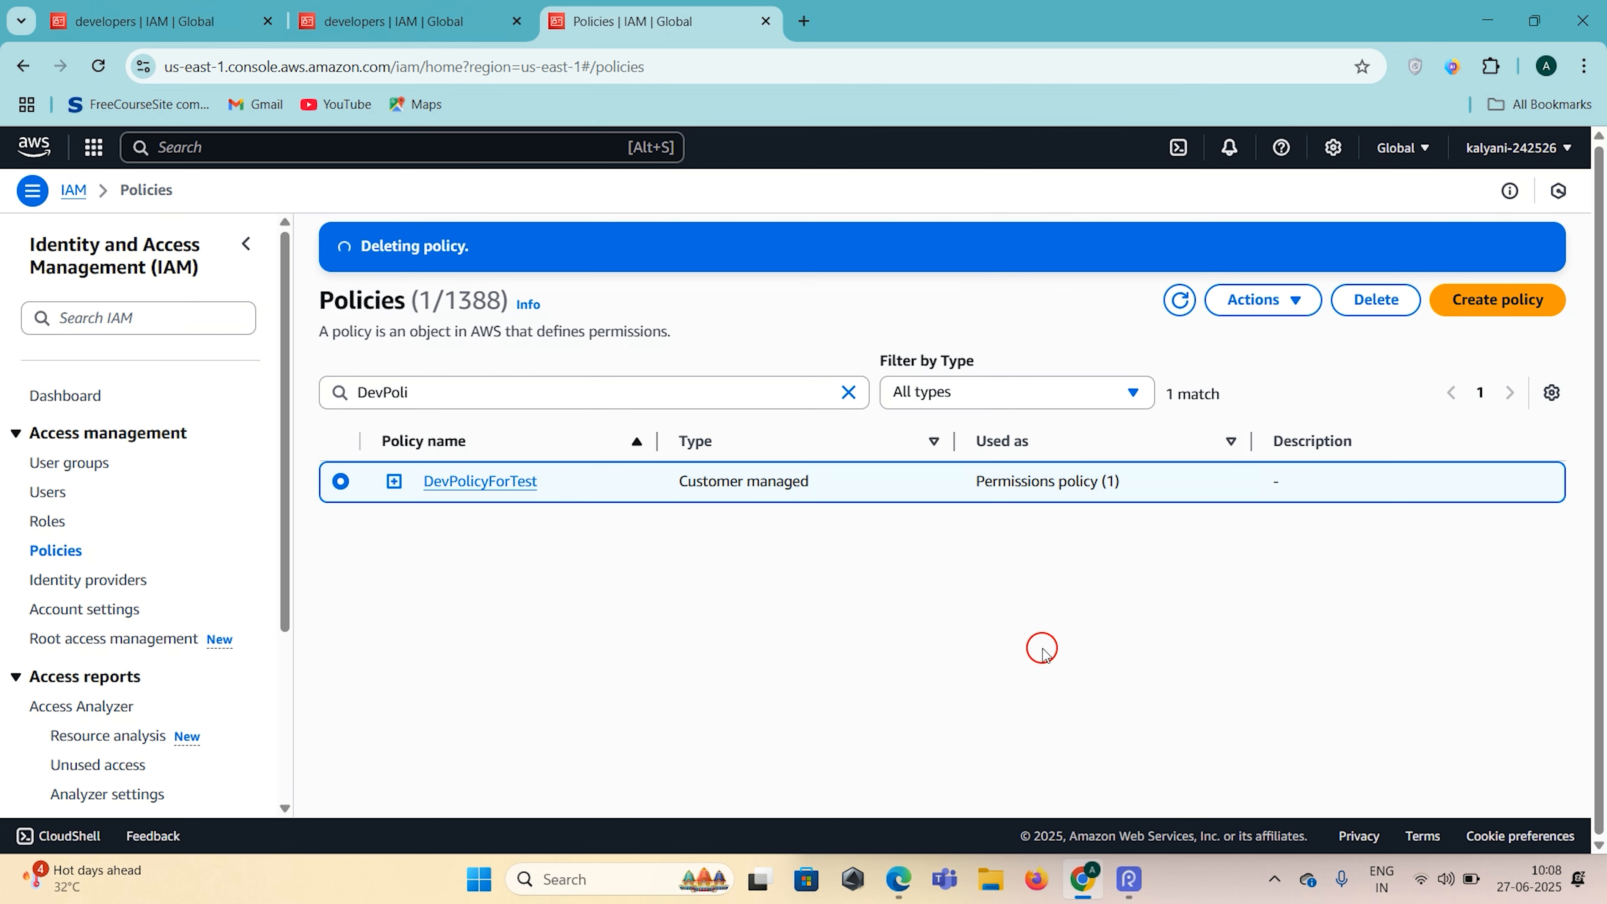